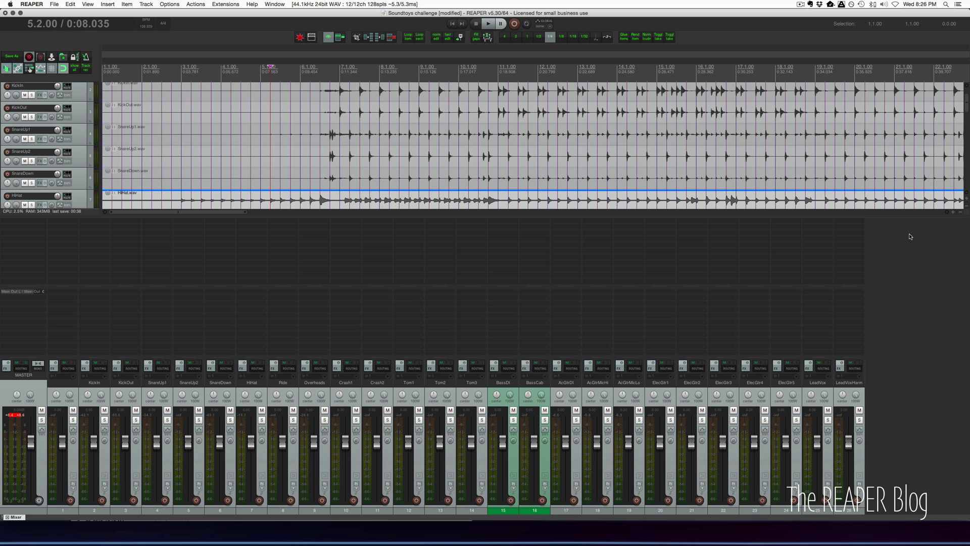
Start playback near the beginning of the song and lower the Tom3, bass, guitar and LeadVox faders for a rough balance.
left_click(172, 135)
scroll(116, 153, "down", 10)
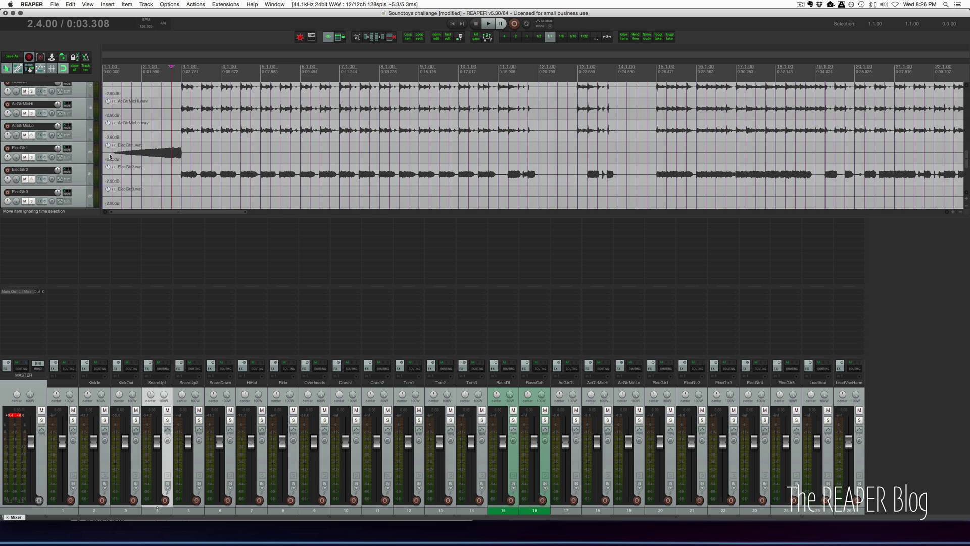
left_click(112, 156)
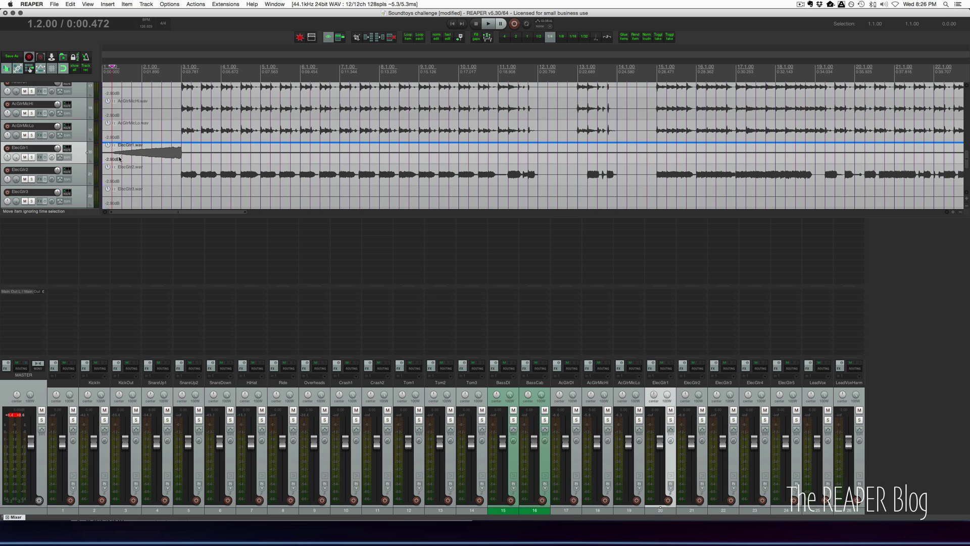
key("space")
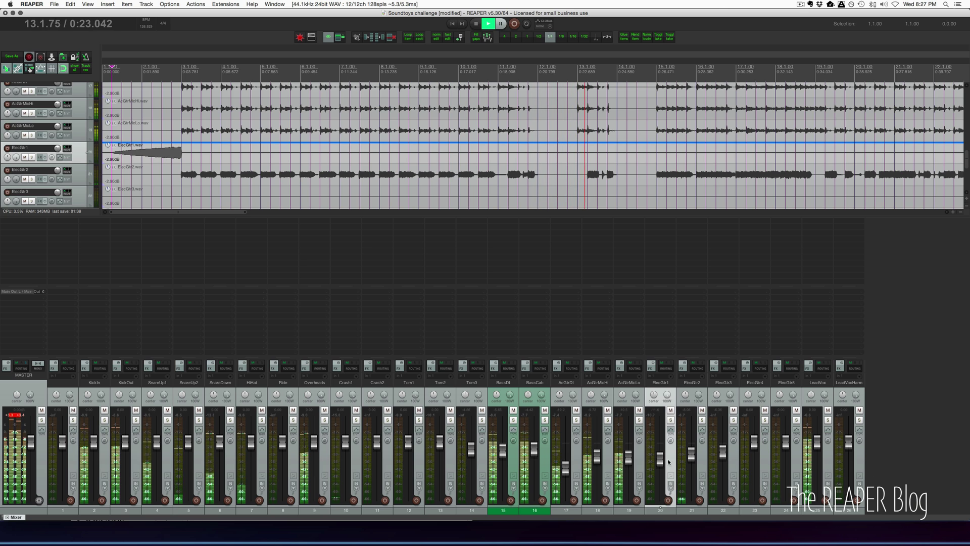
left_click(828, 465)
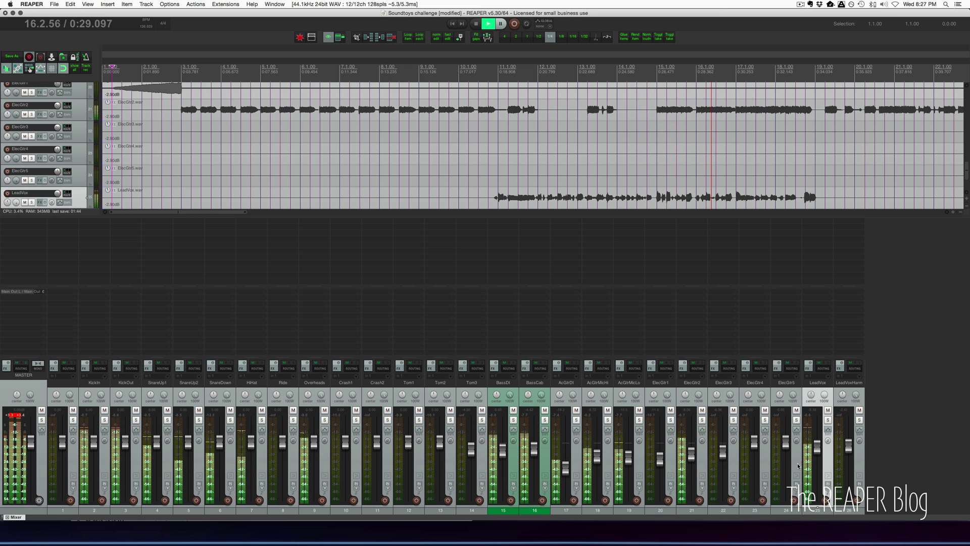
Compare the BassCab track with inverted and normal phase, and lower the BassDI fader.
left_click(538, 457)
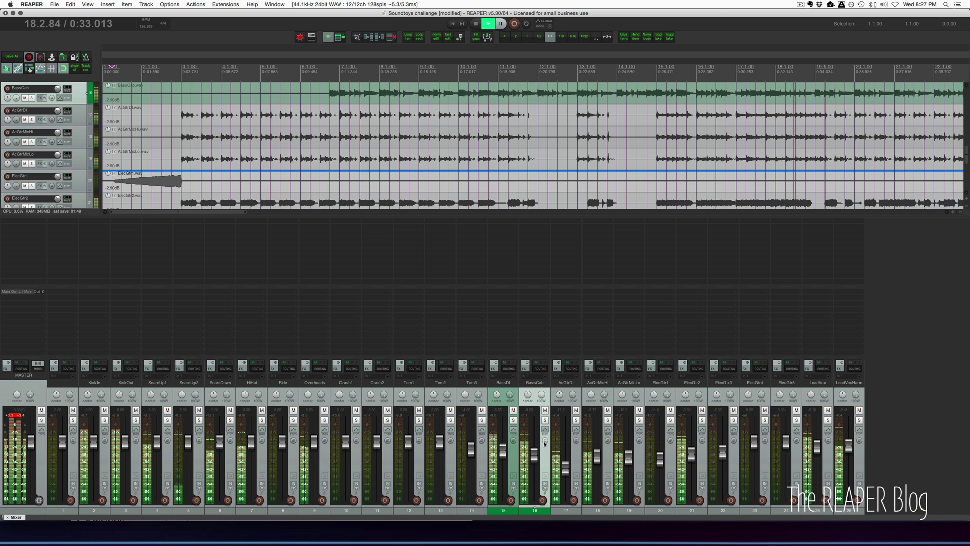
left_click(544, 441)
left_click(545, 440)
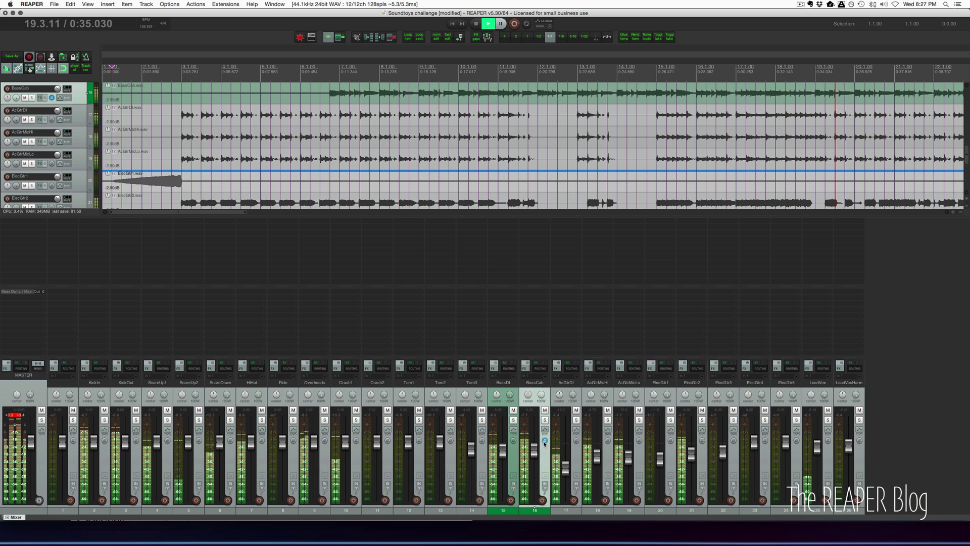
left_click(545, 440)
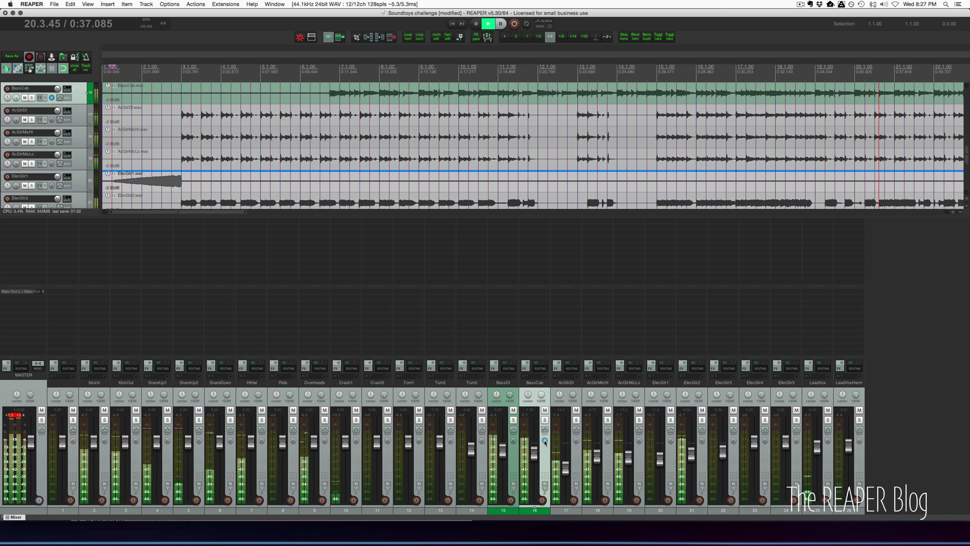
left_click(544, 440)
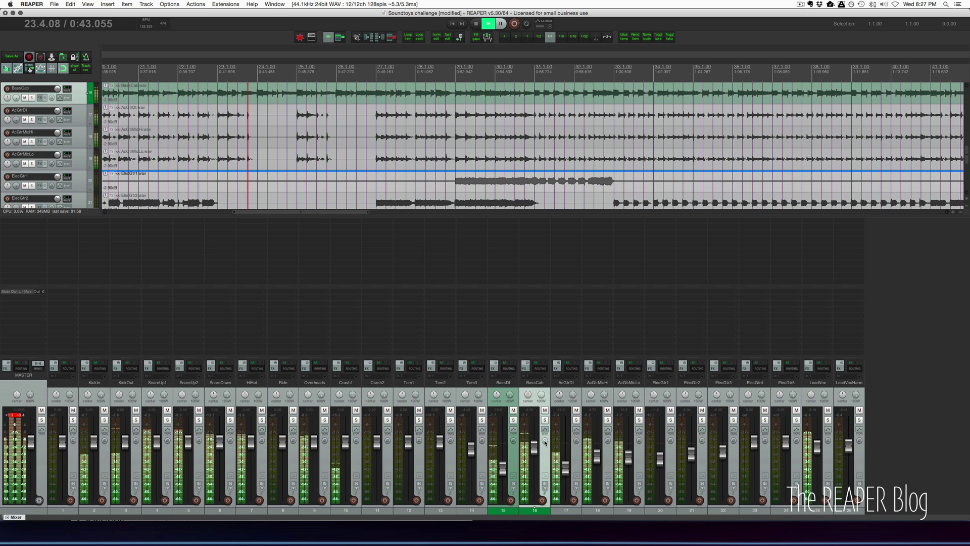
Pan the Ride and HiHat tracks to opposite sides and lower the SnareUp1, SnareUp2 and HiHat faders.
left_click(323, 459)
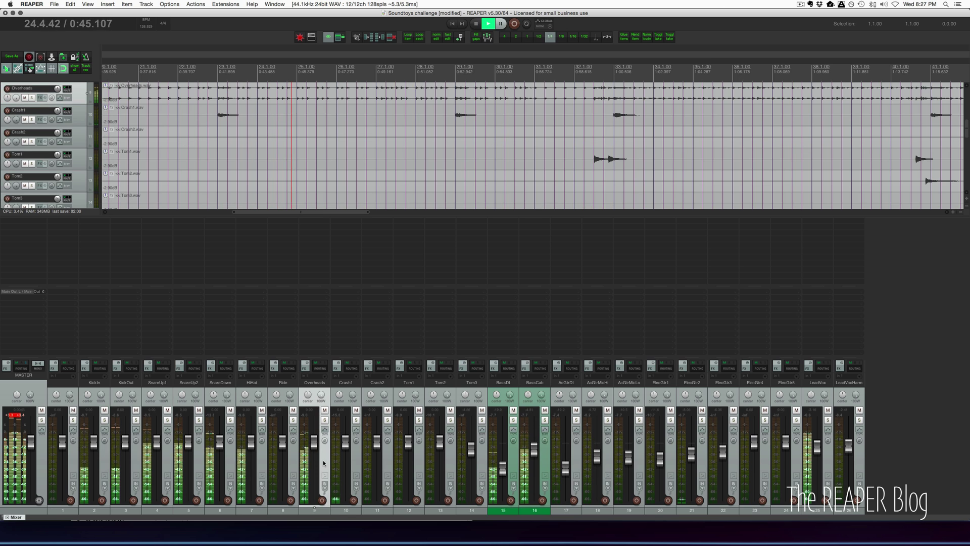
left_click_drag(276, 395, 276, 363)
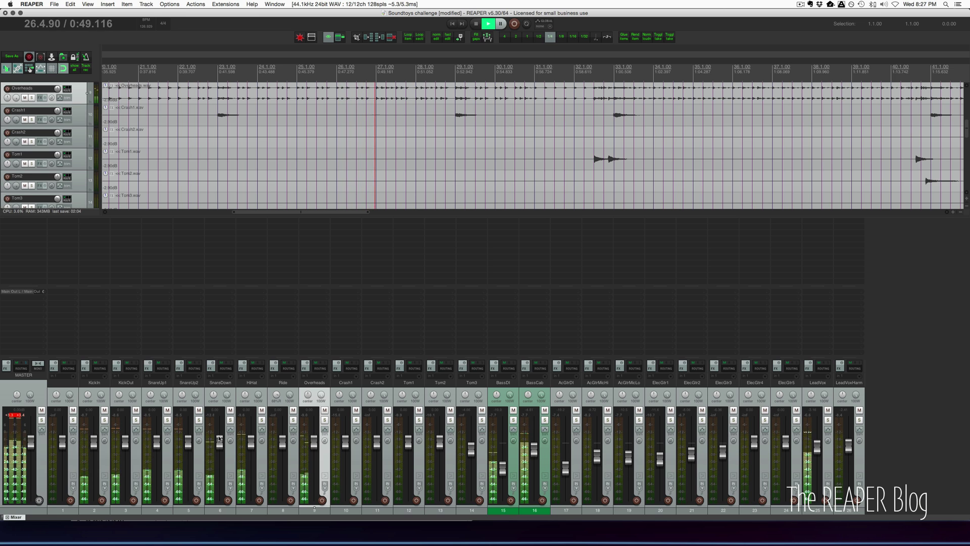
left_click(230, 454)
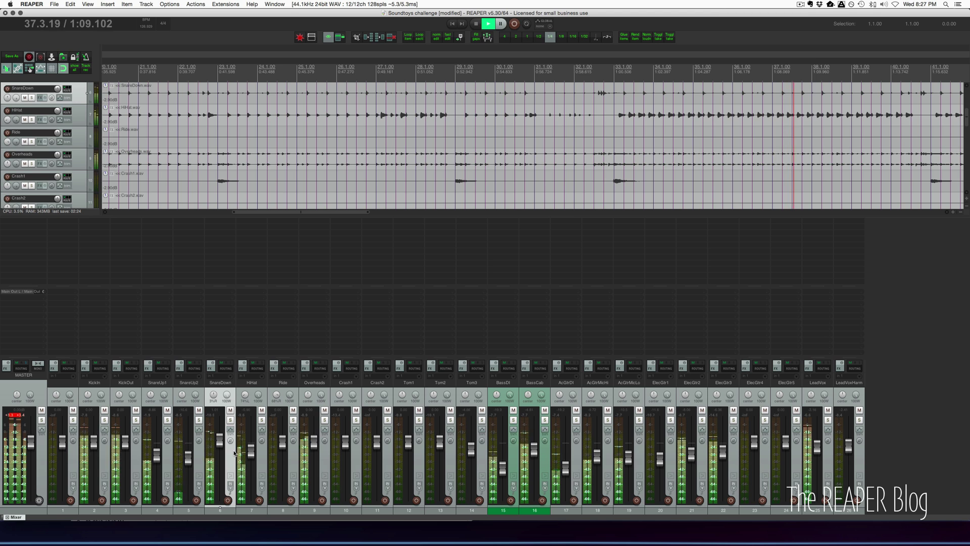
Listen to the Overheads track in solo and return to the full mix.
left_click(325, 419)
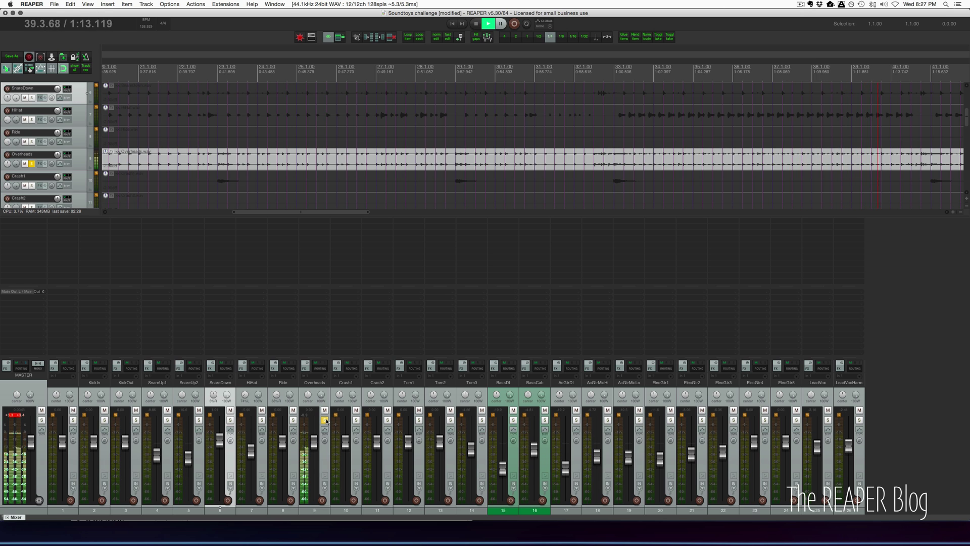
left_click(324, 420)
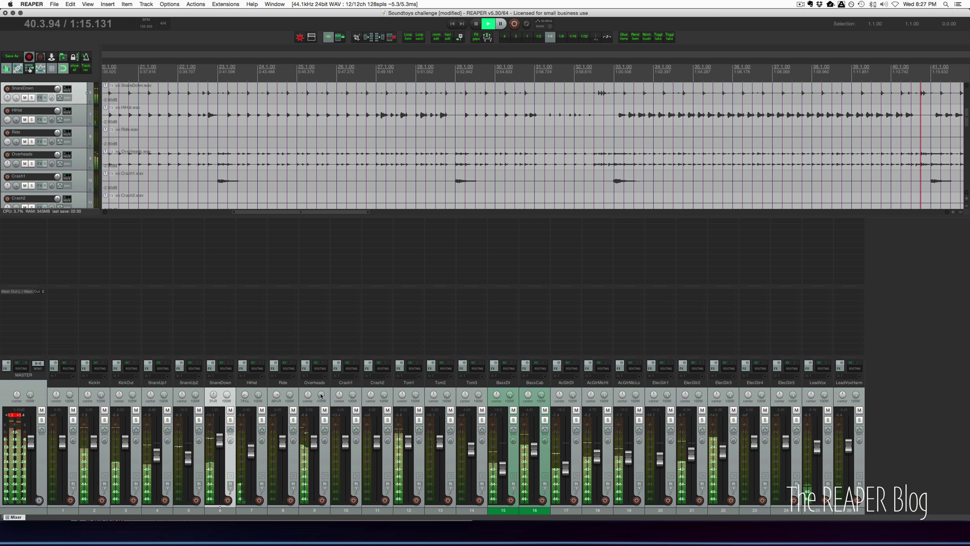
Solo KickIn and KickOut together, lower both faders with KickOut quieter than KickIn, and clear the solos.
left_click(135, 457)
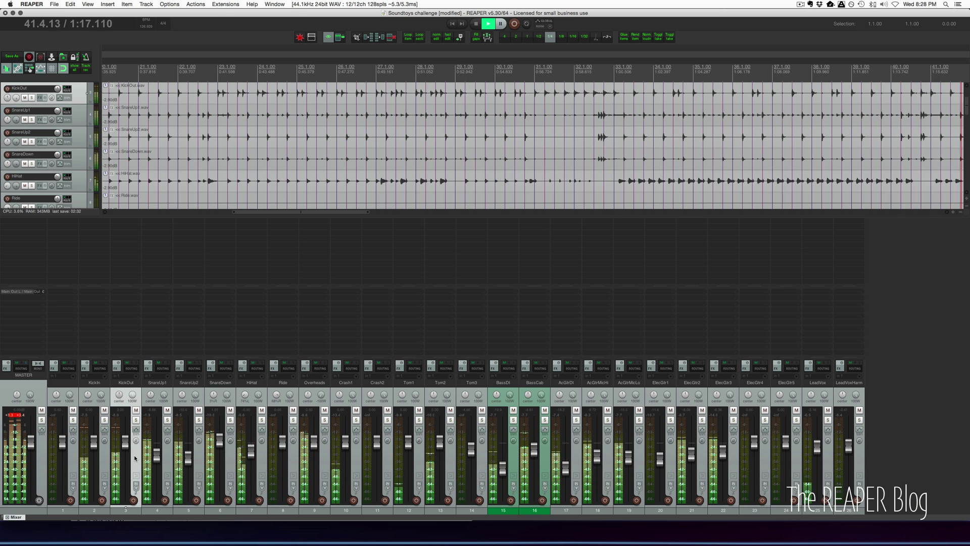
left_click(104, 420)
left_click(136, 420)
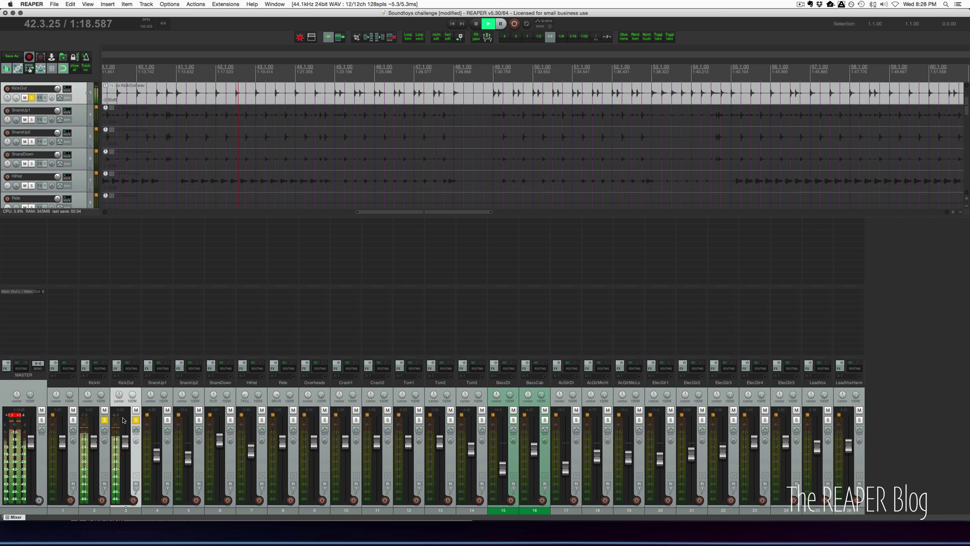
left_click(105, 458)
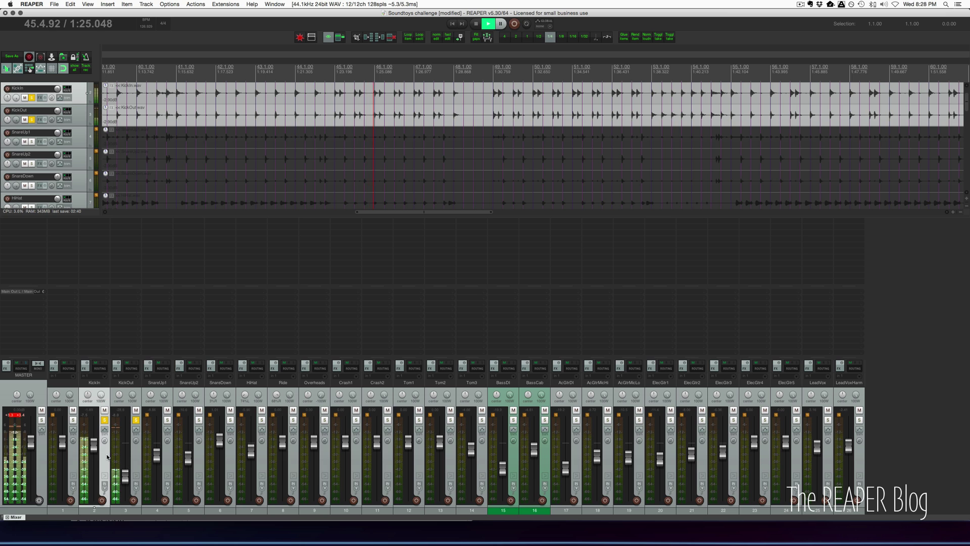
left_click(136, 420, "super")
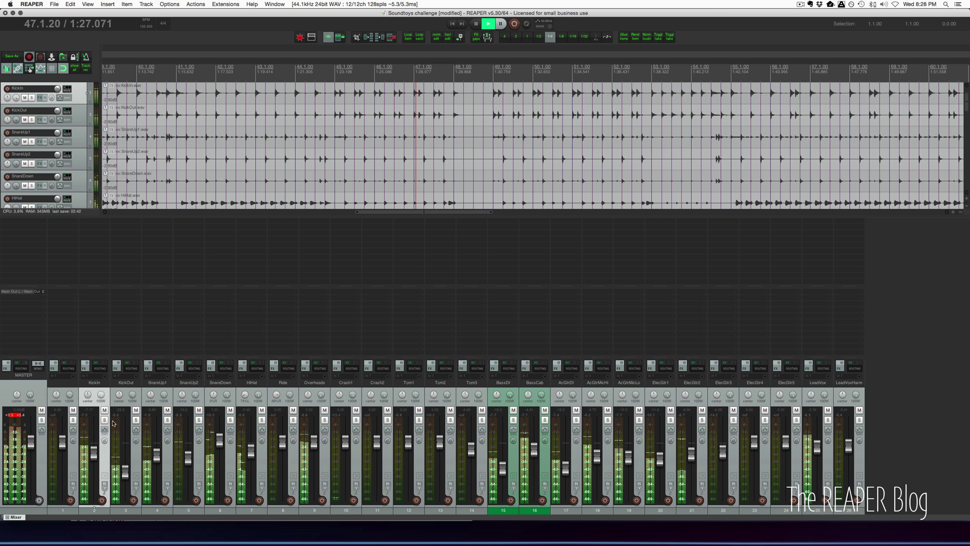
scroll(127, 427, "up", 3)
scroll(128, 427, "up", 3)
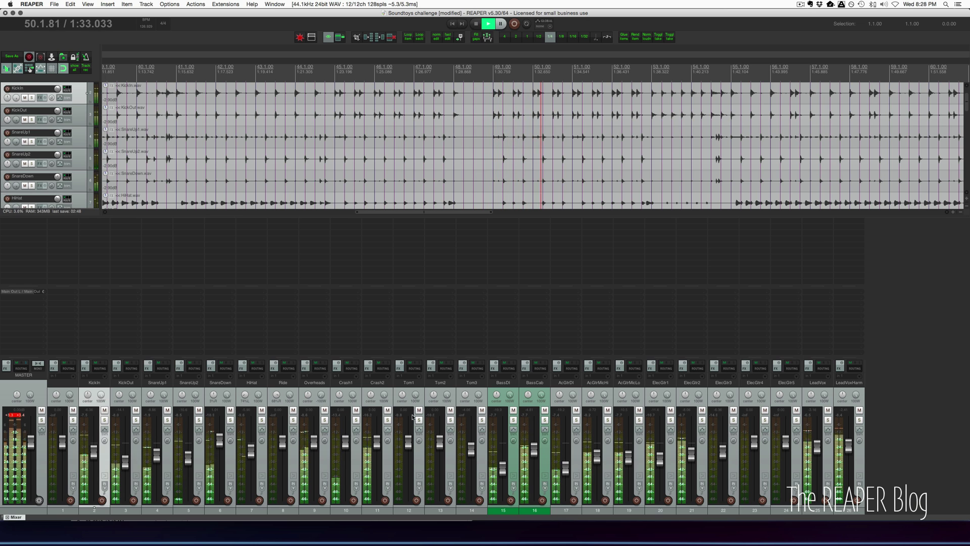
Spread the three tom tracks in the stereo field and pan BassDI and BassCab to opposite sides.
left_click(417, 465)
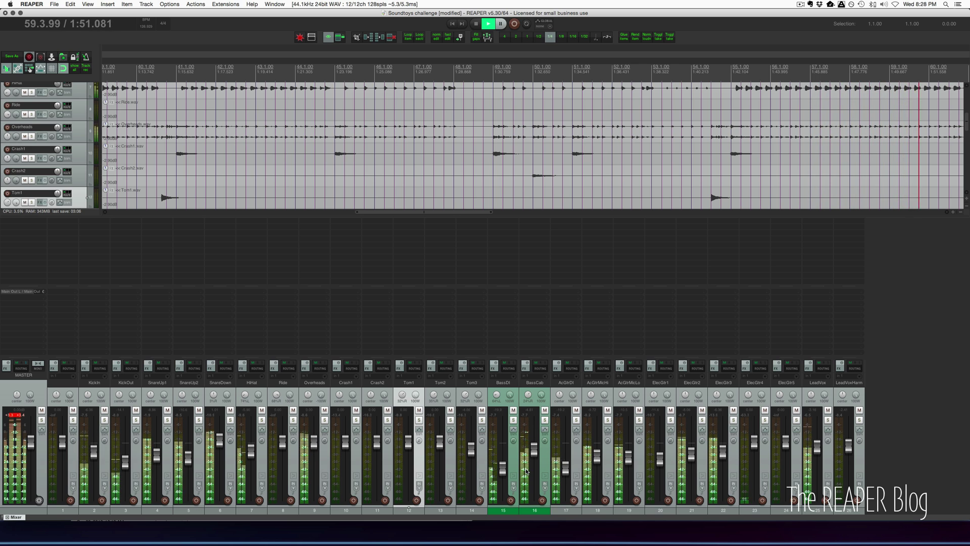
Solo ElecGtr2 and ElecGtr3 together, pan them to opposite sides, lower ElecGtr3 slightly, and clear the solos.
left_click(702, 457)
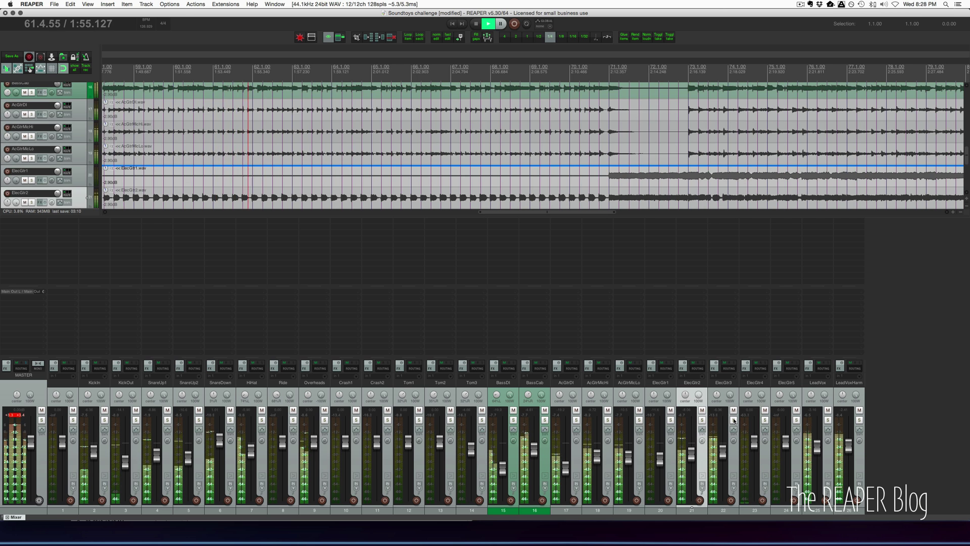
left_click(702, 420)
left_click(732, 457)
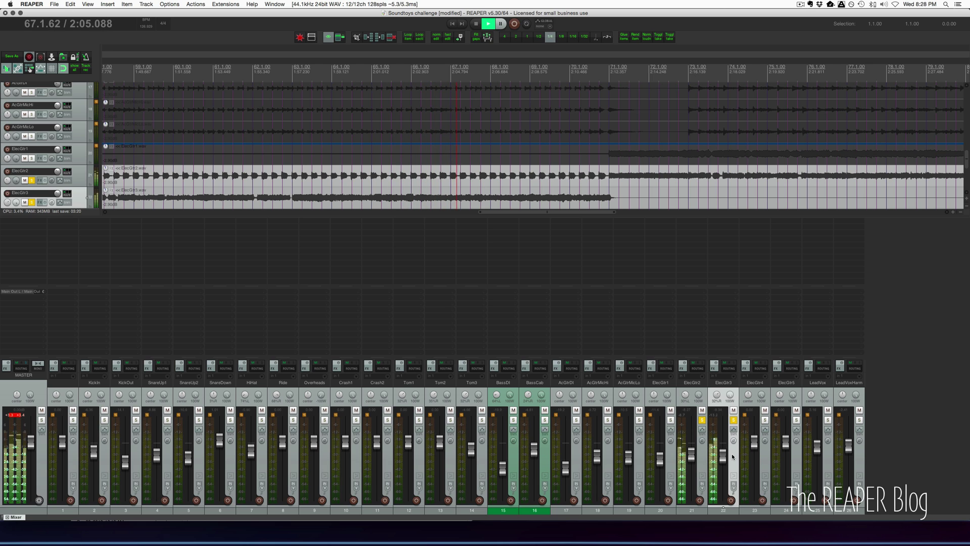
left_click(702, 421)
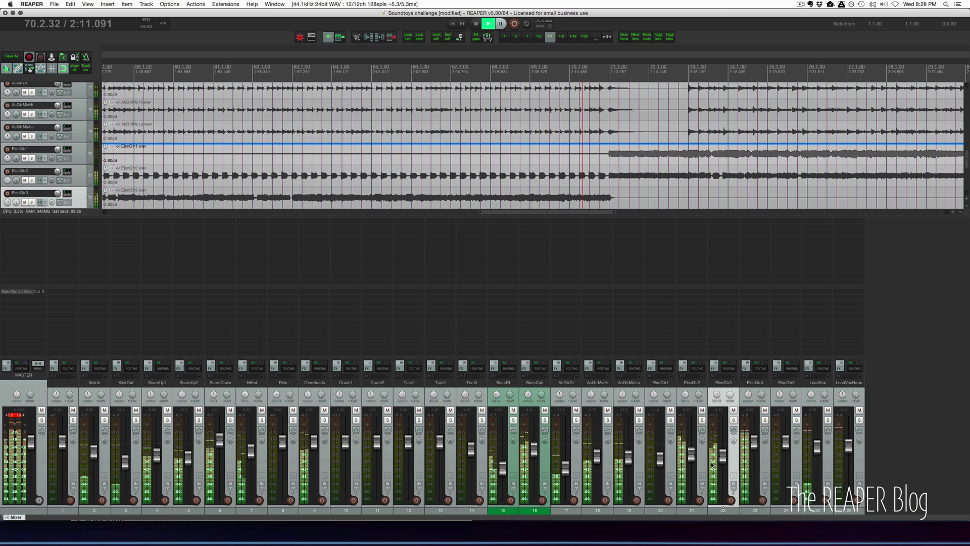
Lower the ElecGtr4 fader and select the ElecGtr1 track.
left_click(763, 457)
left_click_drag(757, 452, 757, 459)
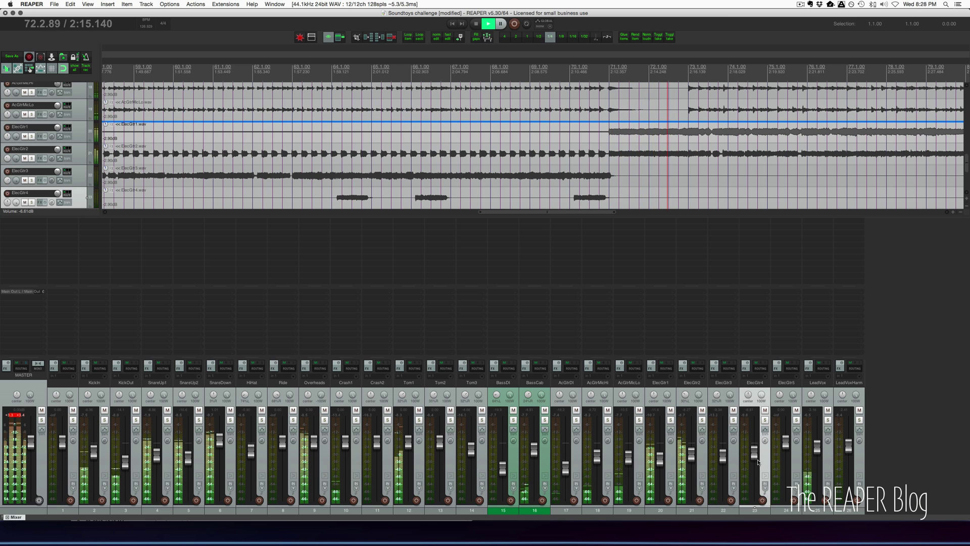
left_click(667, 457)
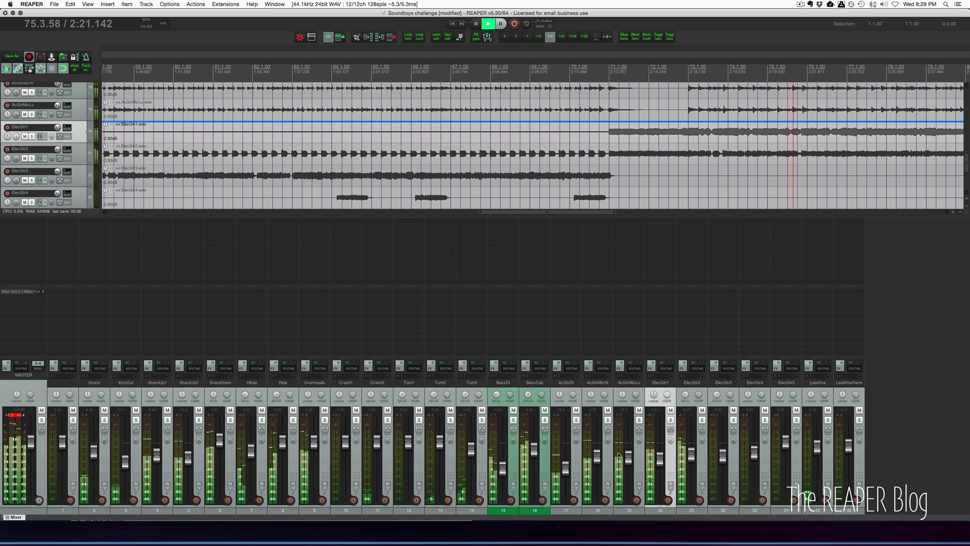
Solo the AcGtrMicHi and AcGtrMicLo tracks, pan them to opposite sides, and clear the solos.
left_click(608, 420)
left_click(609, 462)
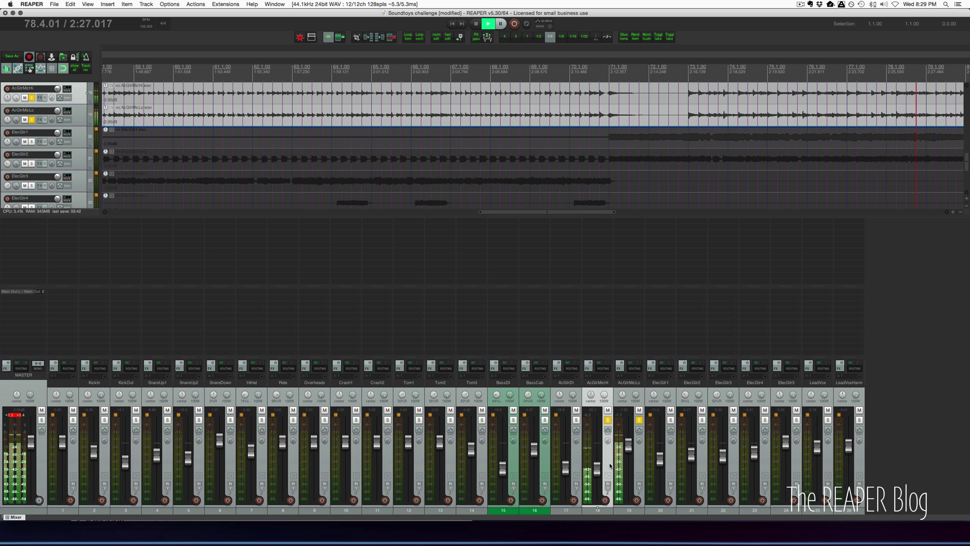
left_click(607, 420)
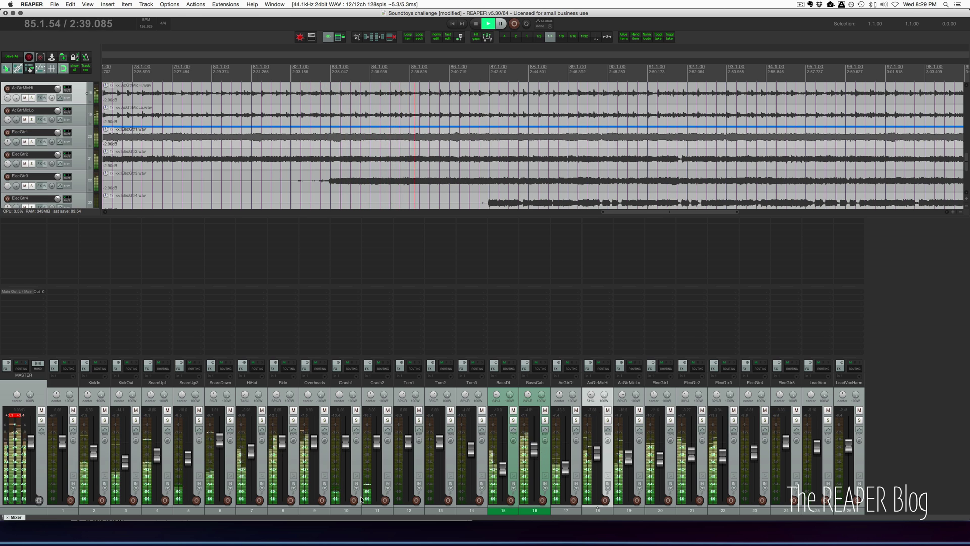
Solo all the drum tracks from KickIn to Tom3 and invert the phase of the Overheads track.
left_click(324, 442)
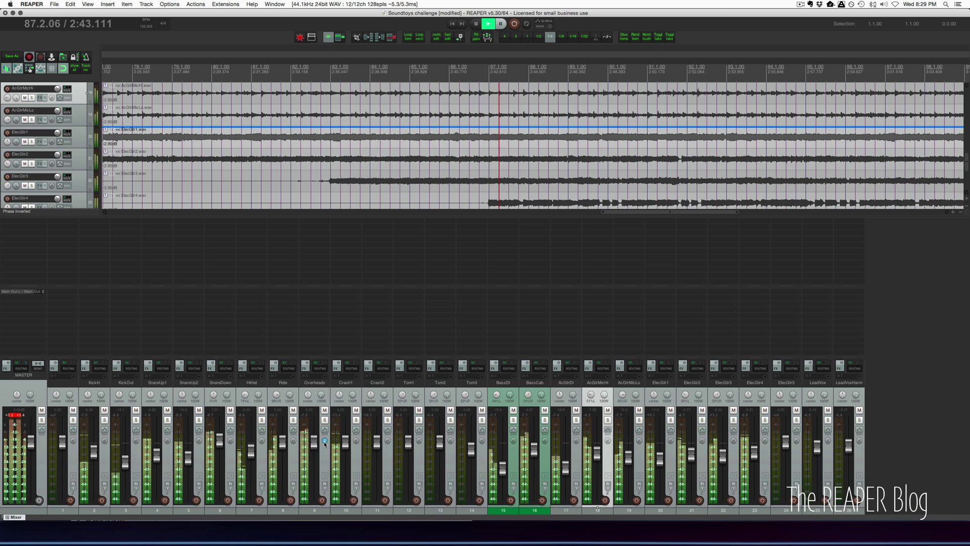
left_click(325, 443)
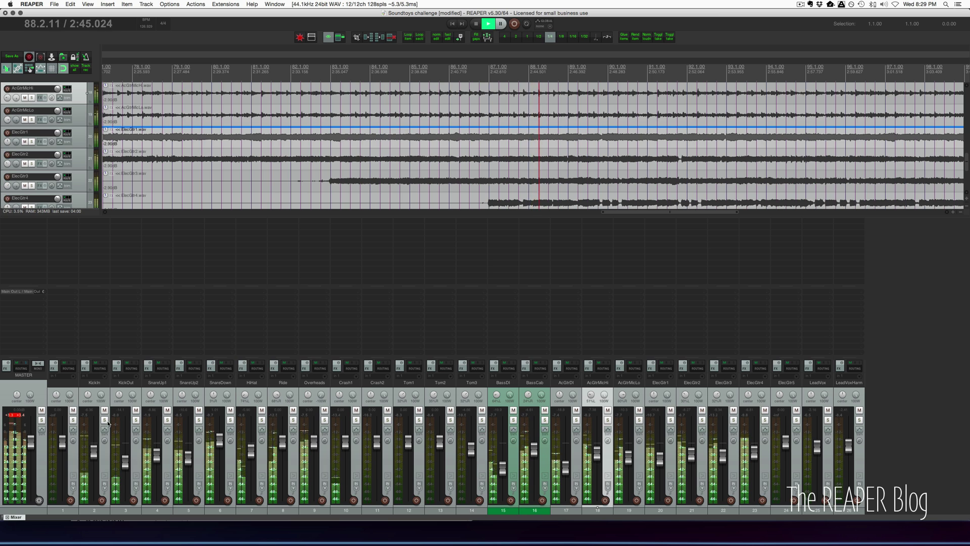
left_click_drag(104, 420, 481, 423)
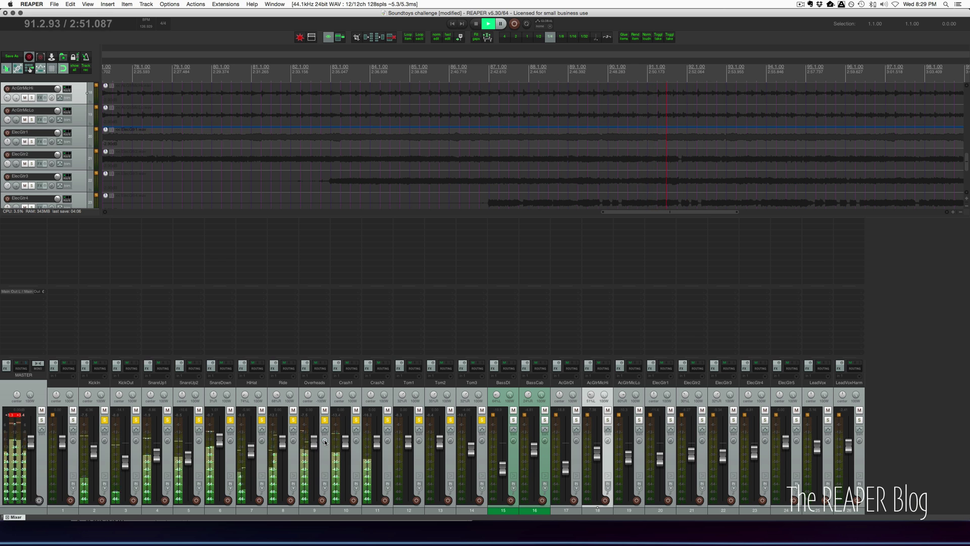
left_click(327, 470)
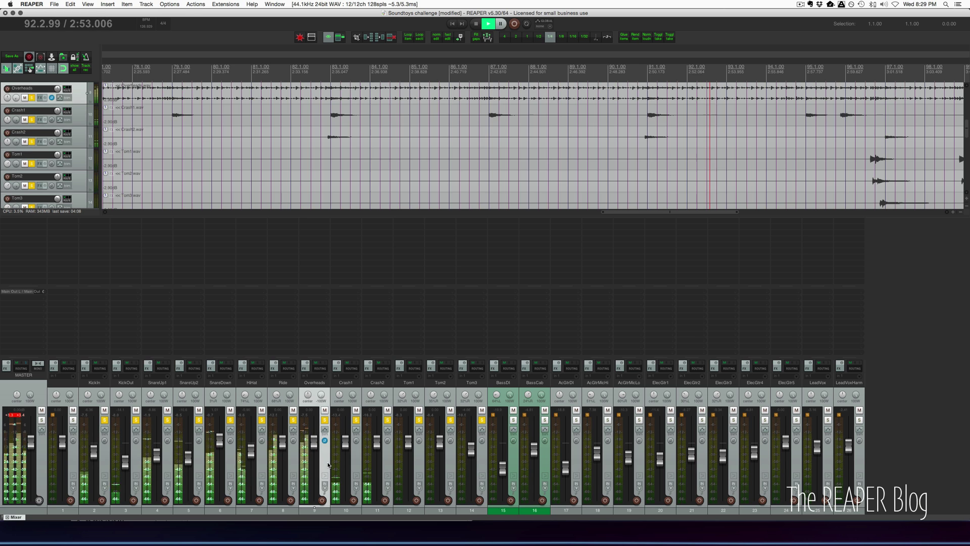
Try inverting the phase of the snare tracks against the other soloed drums, toggling SnareDown between inverted and normal.
left_click(231, 440)
left_click(231, 441)
left_click(230, 449)
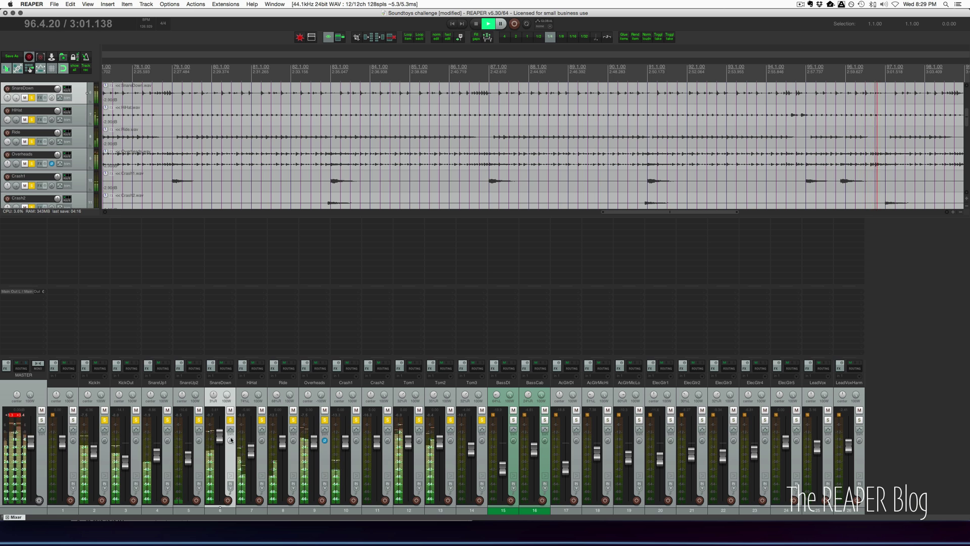
left_click(230, 440)
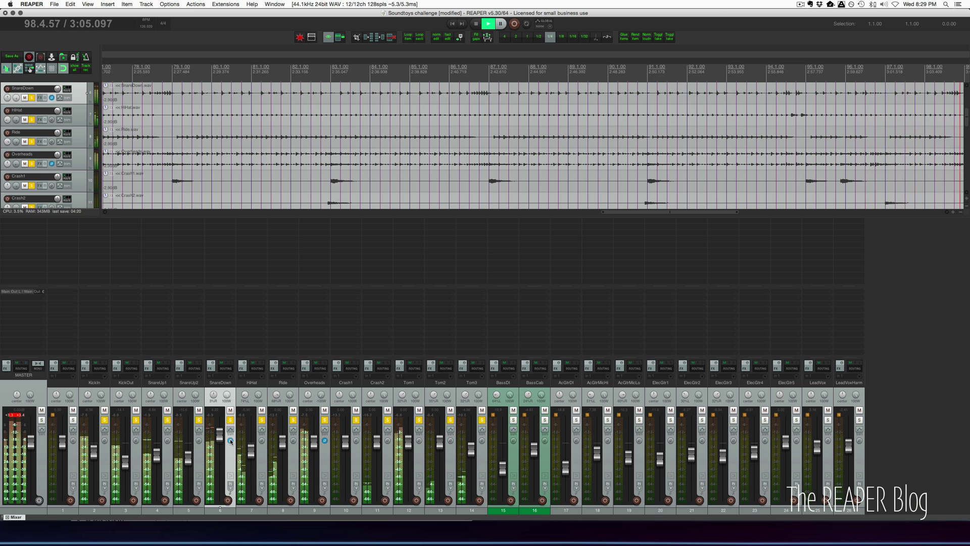
left_click(199, 440)
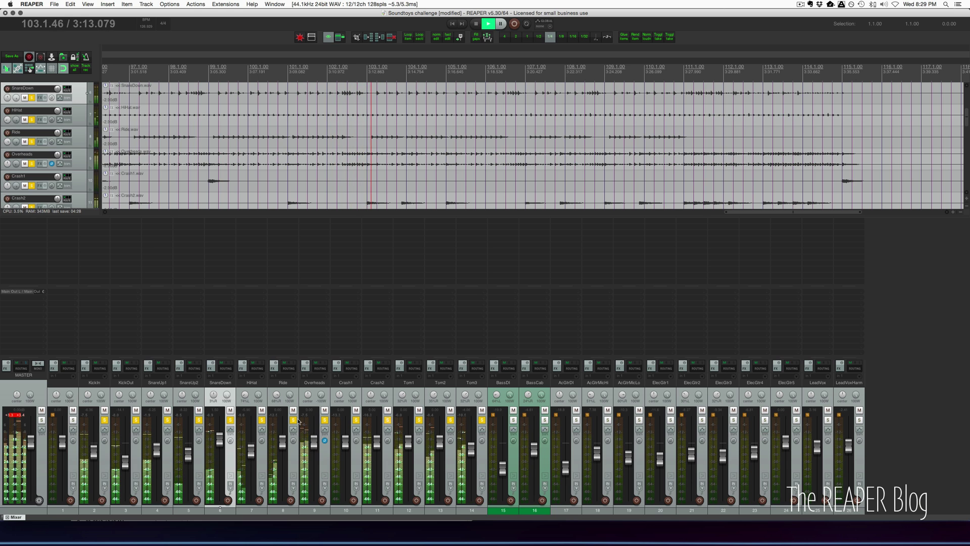
Clear the solos on the drum tracks from KickIn to Tom3 and select all the tracks.
left_click_drag(105, 420, 482, 420)
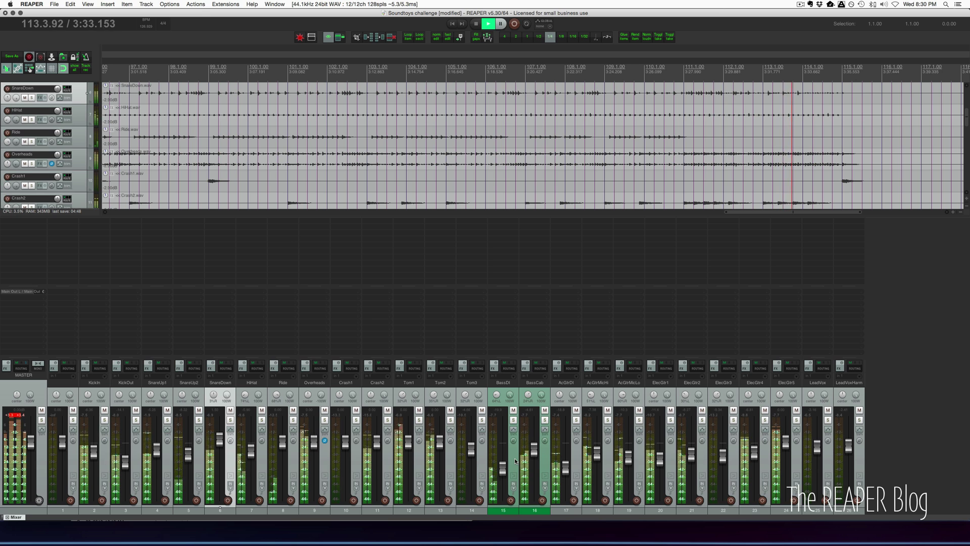
left_click(515, 459)
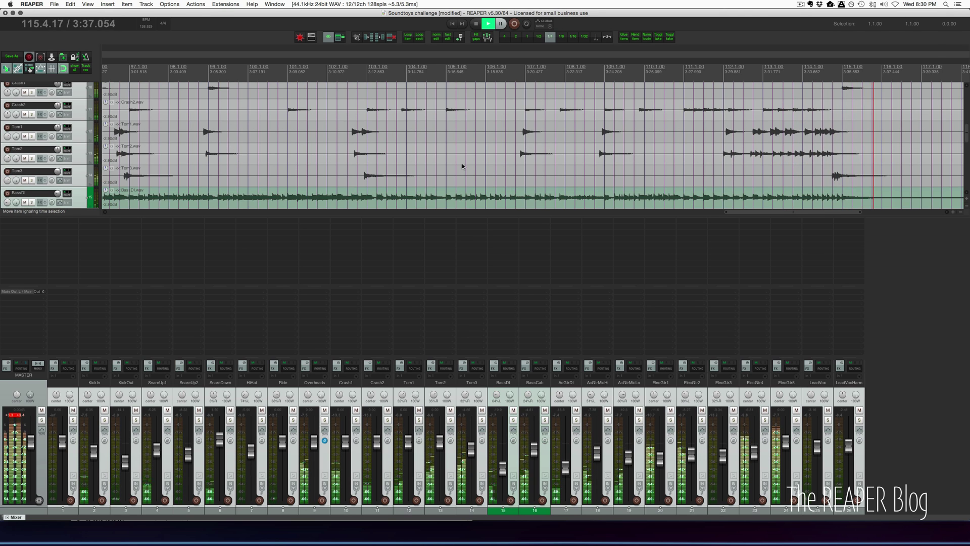
Lower the item volume of all items in the project to -5.40 dB and stop playback.
left_click(459, 189)
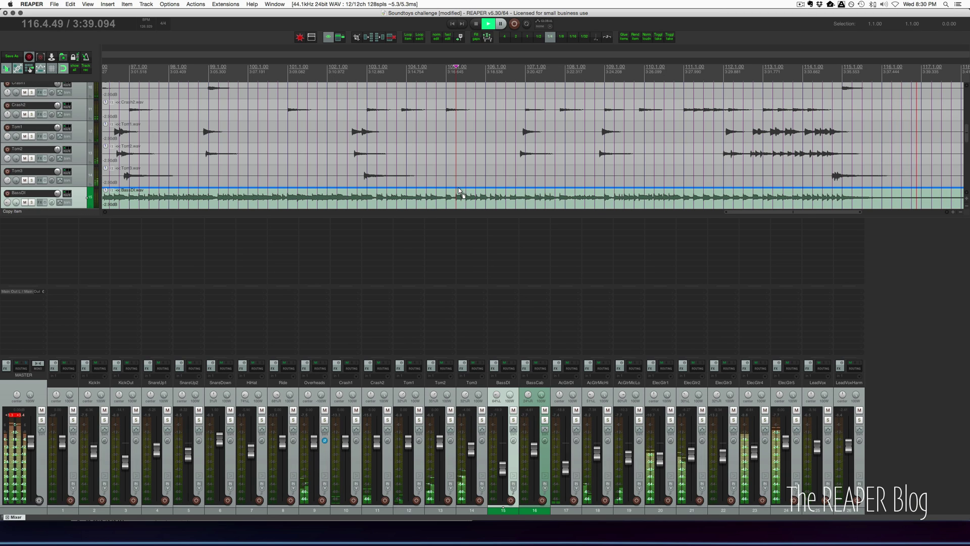
key("super+a")
left_click_drag(103, 170, 106, 179)
left_click(330, 181)
key("space")
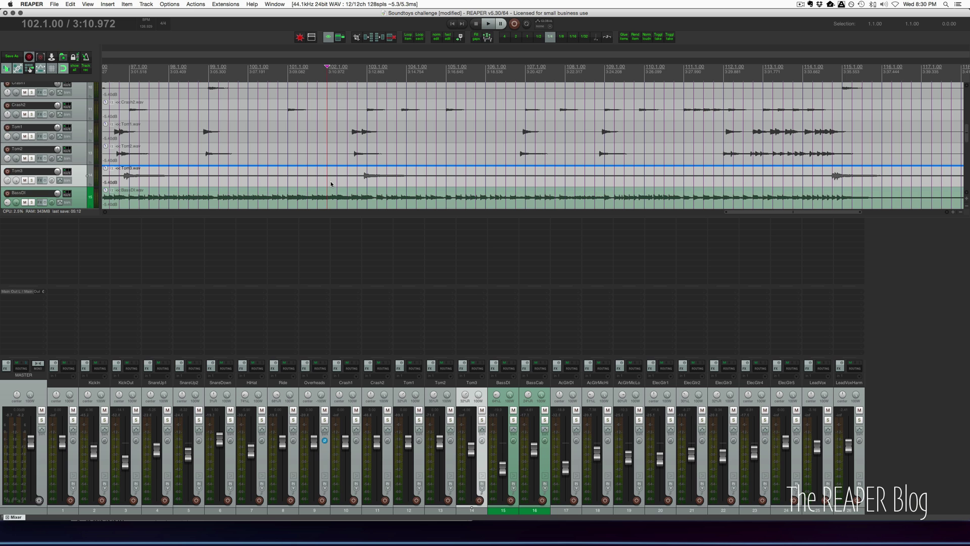
Return the edit cursor to the start of the project.
scroll(499, 130, "down", 6)
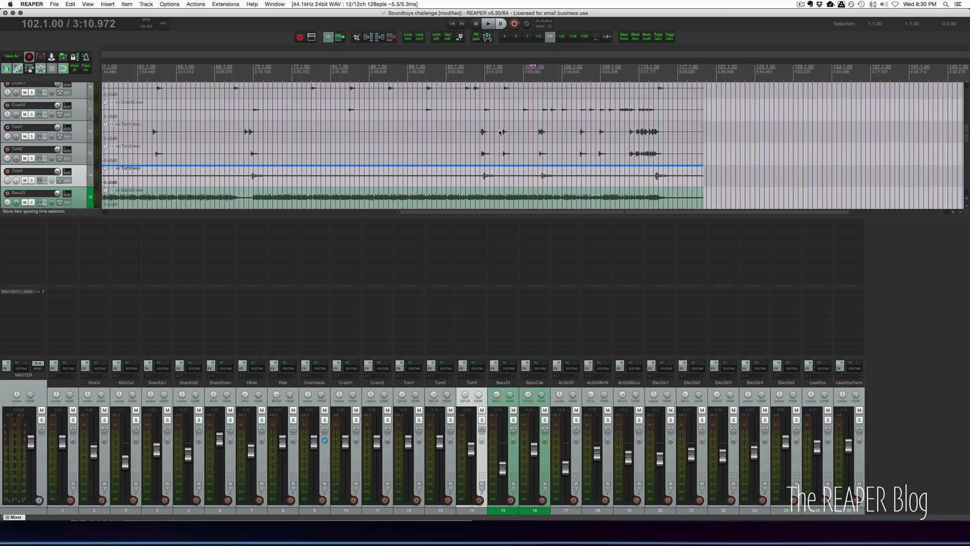
left_click(245, 129)
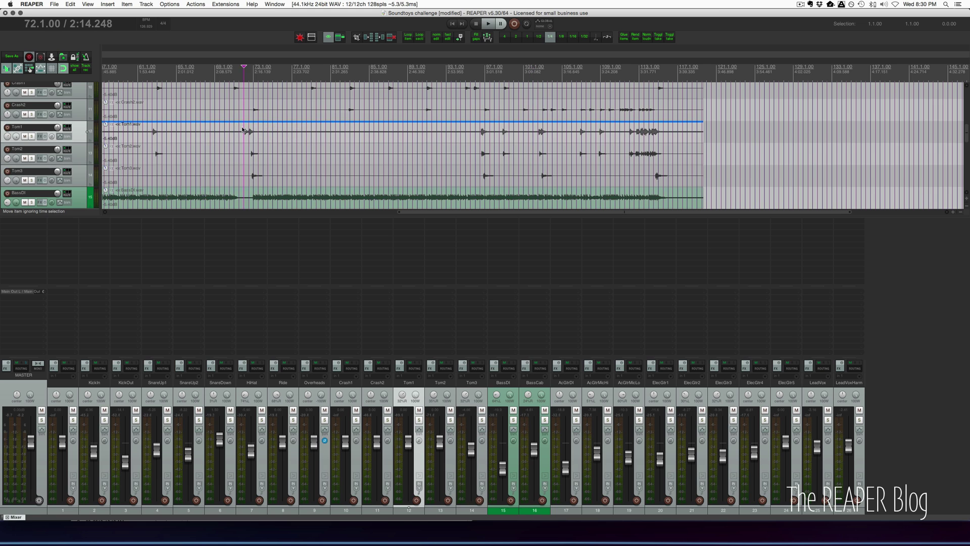
key("Home")
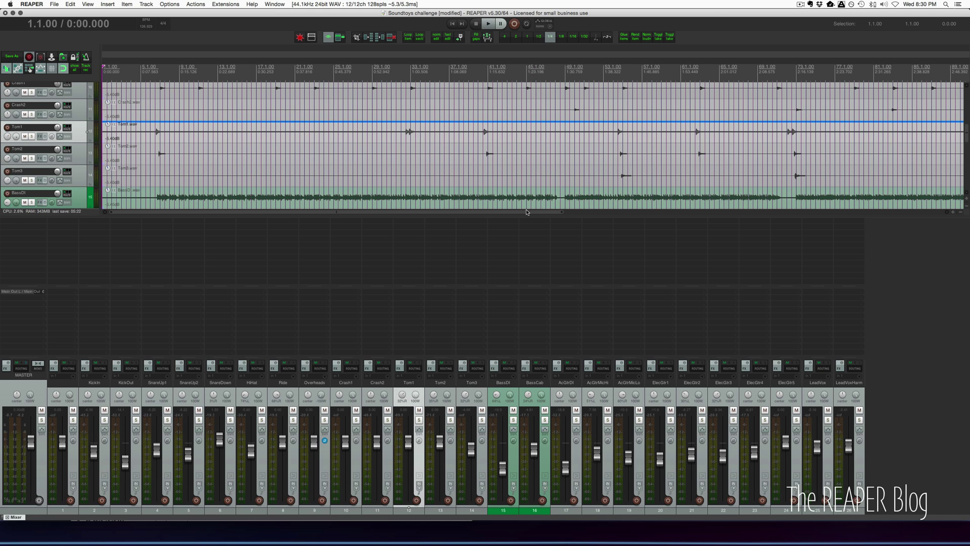
Insert three more empty tracks after the unnamed first track, ahead of KickIn.
left_click(70, 387)
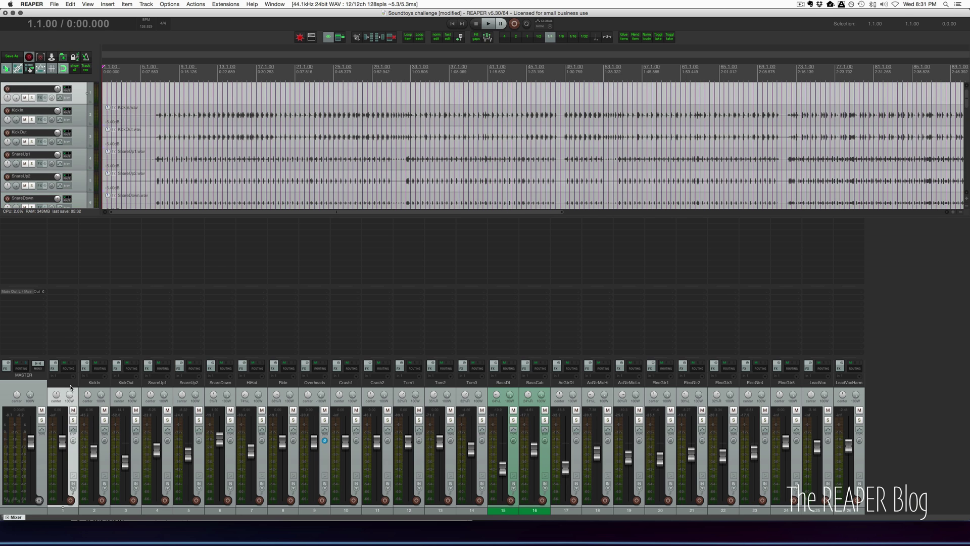
key("super+t")
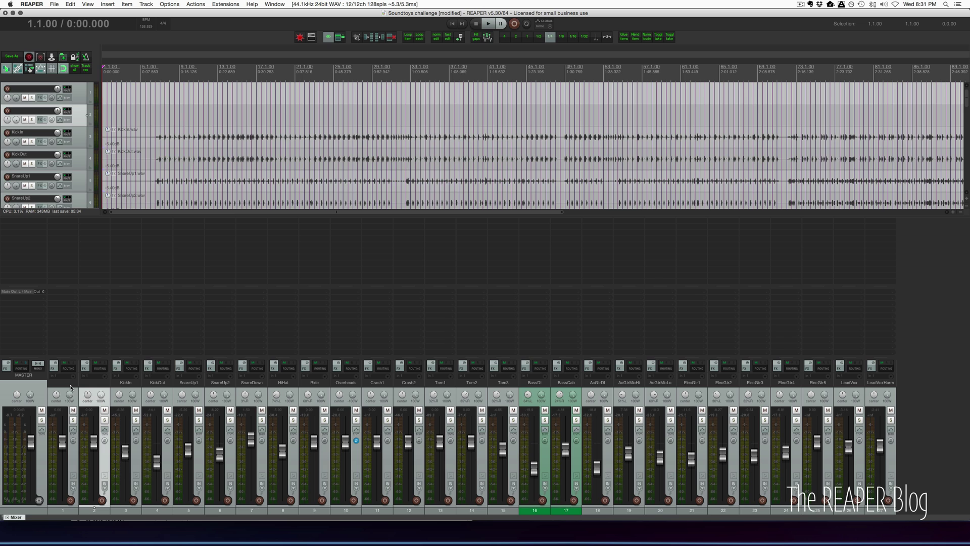
key("super+t")
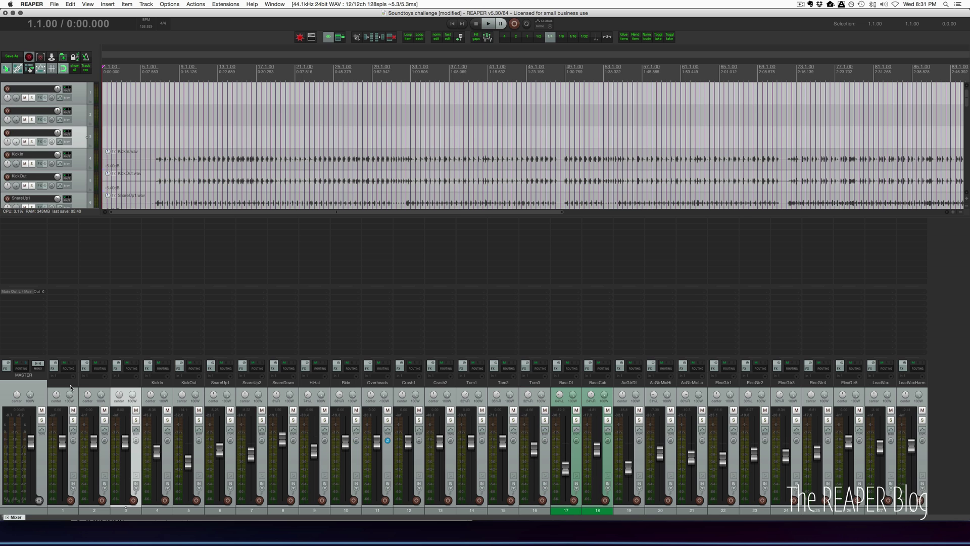
key("super+t")
Name the four empty tracks Drums, Bass, AC Guitars and EL Guitars, in that order.
double_click(57, 387)
type("Dru")
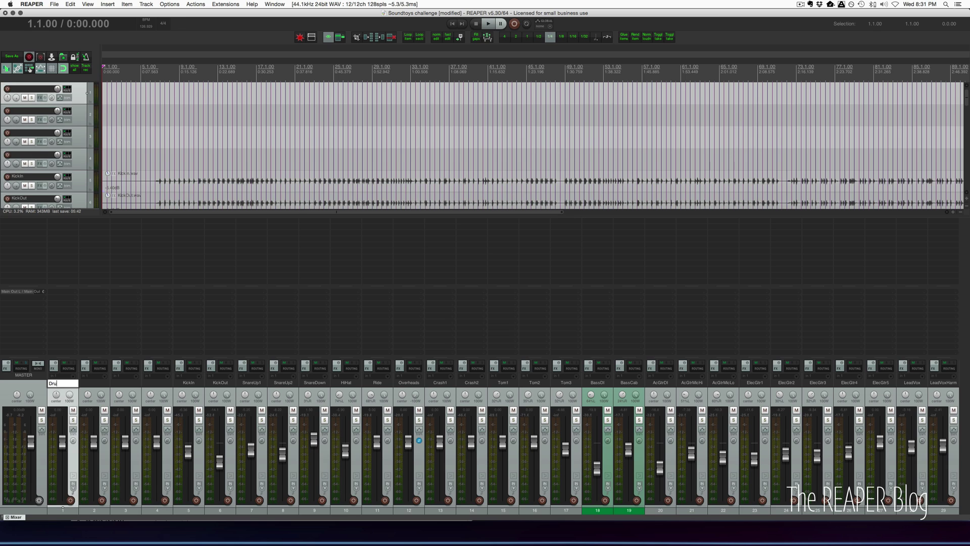
type("ms")
key("Tab")
type("Bas")
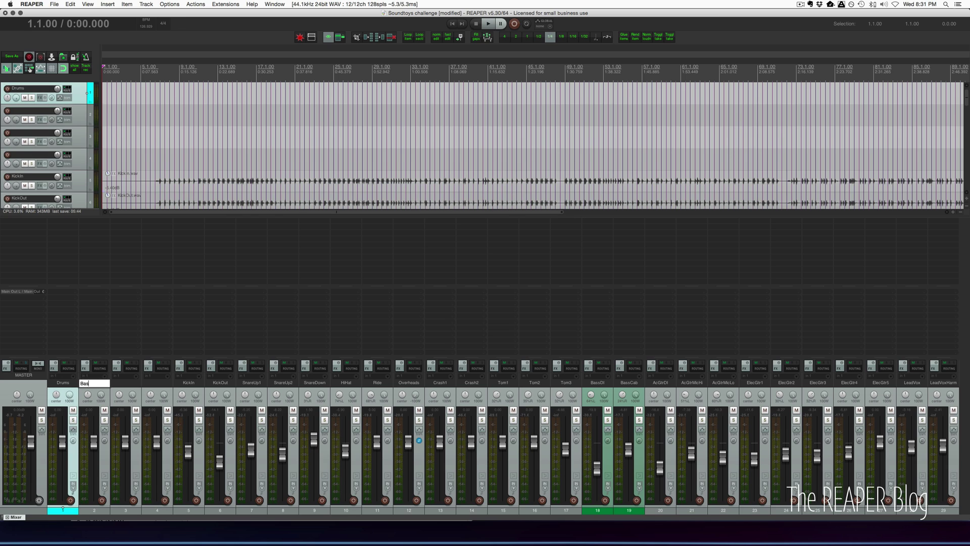
type("s")
key("Tab")
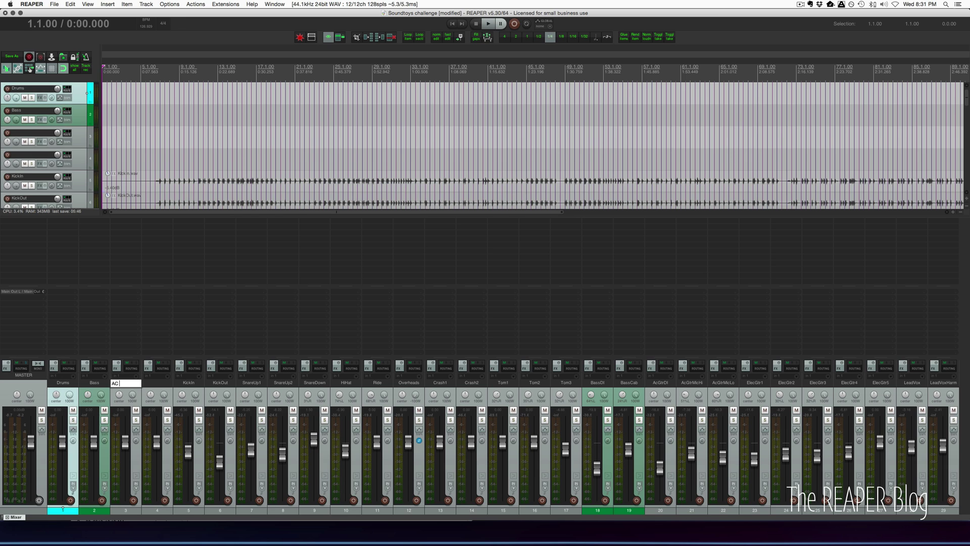
type("AC Guitars")
key("Tab")
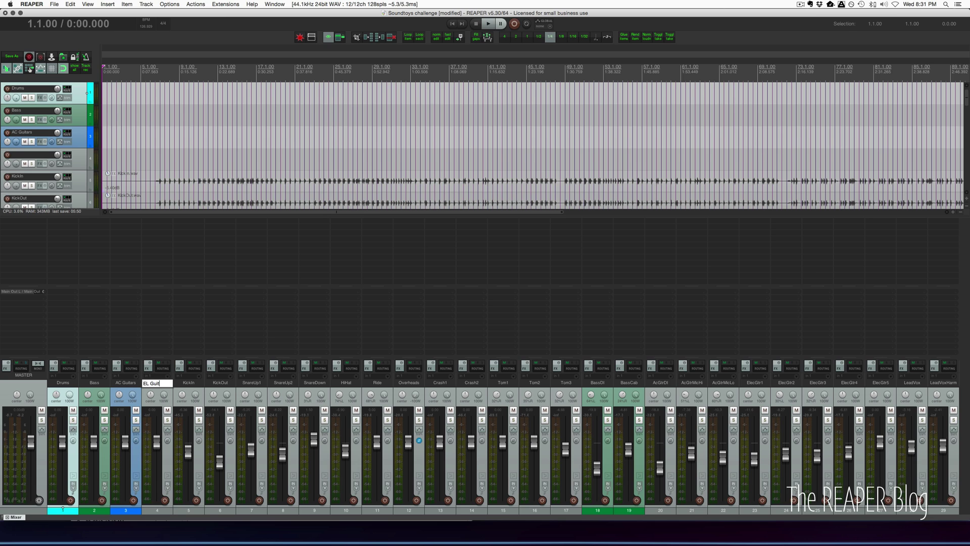
type("EL Guitars")
key("Tab")
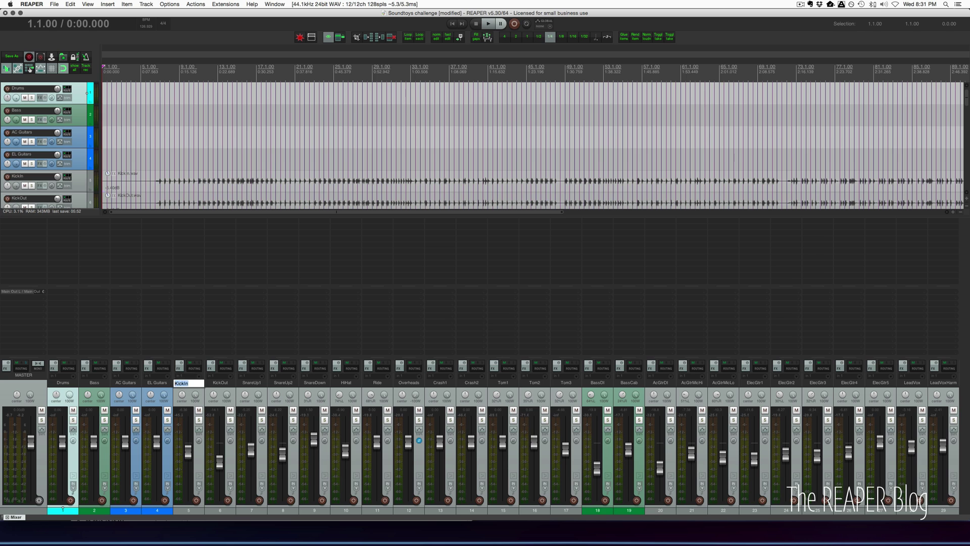
Insert a new track after AC Guitars and name it Vocals.
left_click(130, 389)
key("ctrl+t")
double_click(155, 382)
type("Vo")
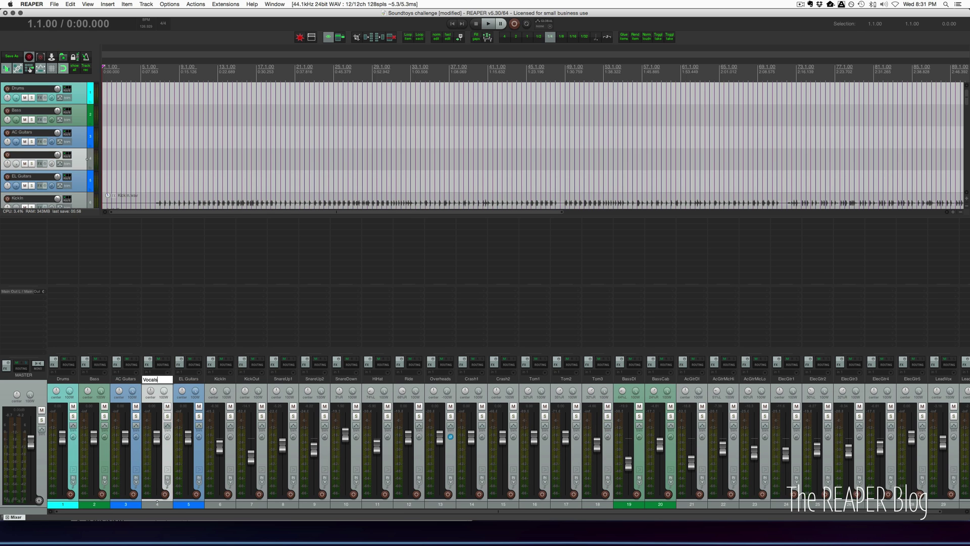
type("cals")
key("Return")
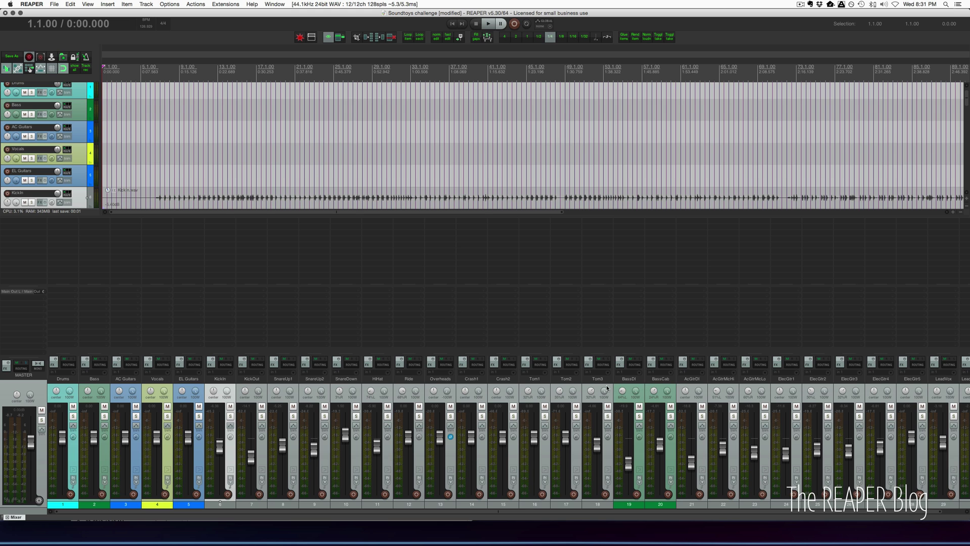
Move the tracks from KickIn to Tom3 directly after Drums and make Drums their parent folder.
left_click(242, 384, "shift")
left_click_drag(207, 387, 79, 391)
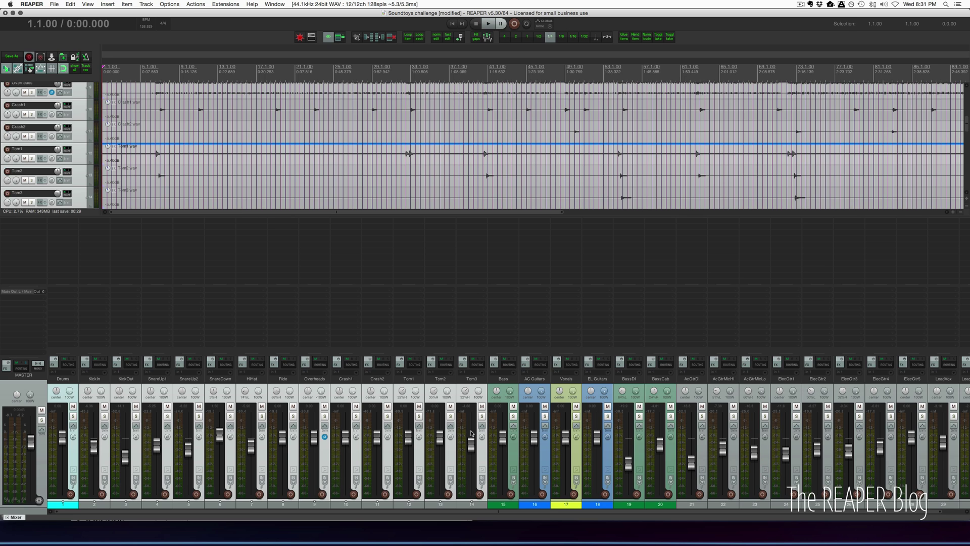
key("f")
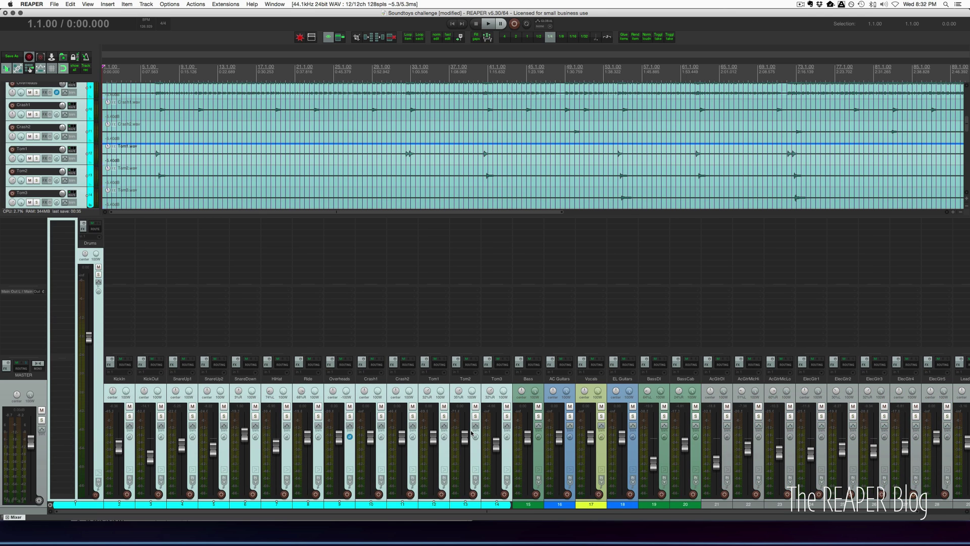
Look up the action assigned to the Cmd+F shortcut in the action list, then close the list.
key("shift+slash")
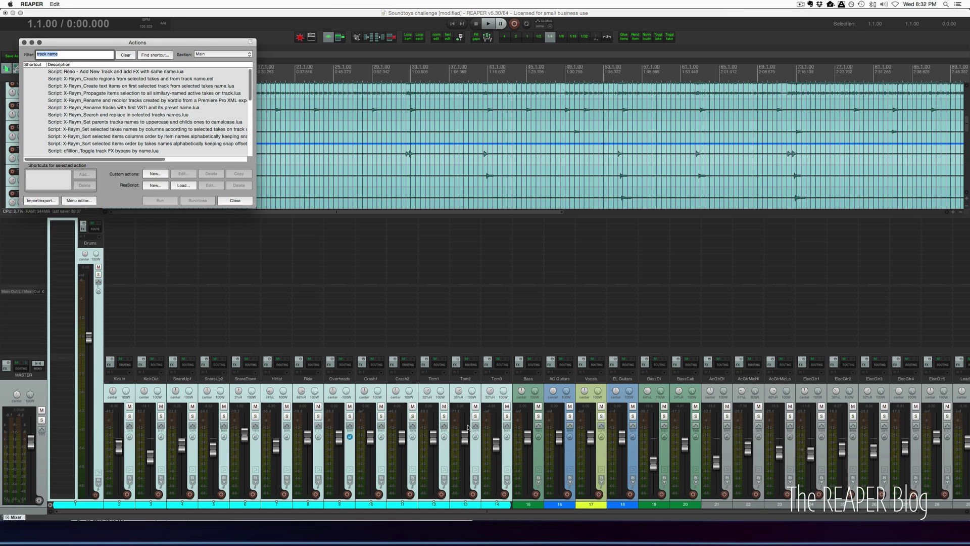
left_click(167, 57)
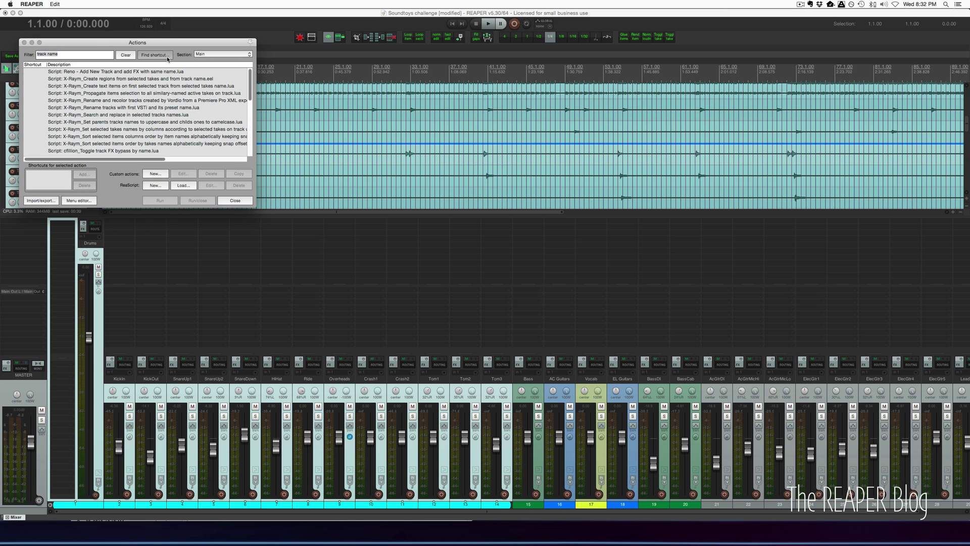
key("super+f")
scroll(52, 138, "down", 2)
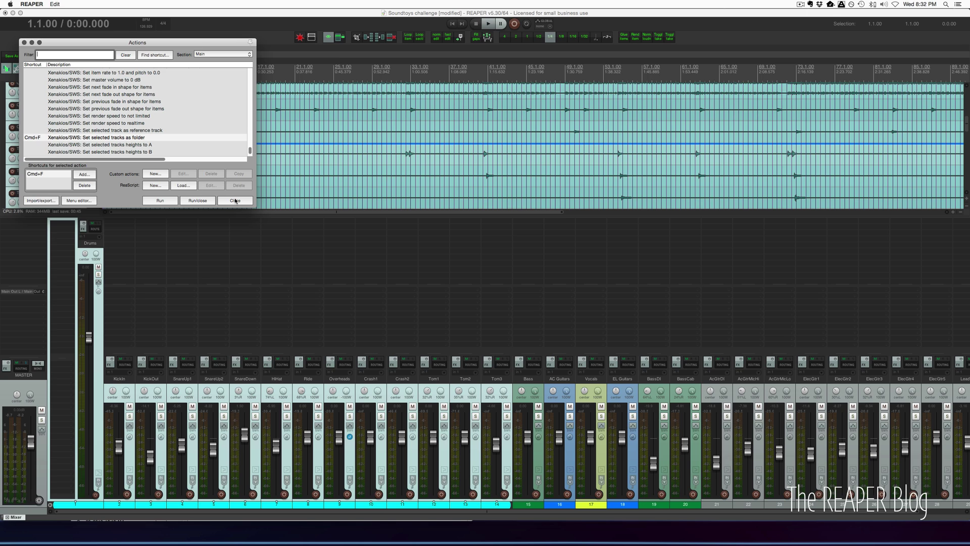
left_click(235, 201)
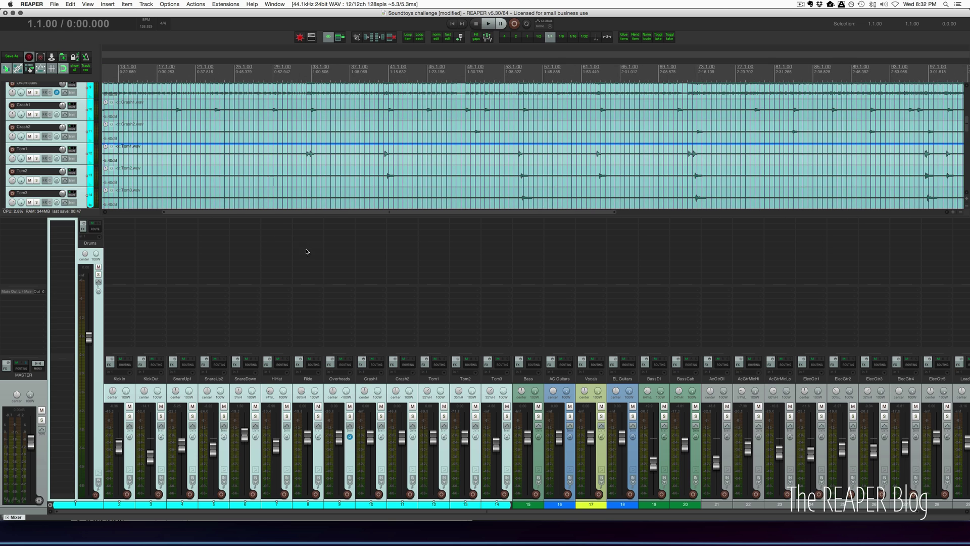
Reset the pan of the BassDI and BassCab tracks to center.
left_click(650, 384)
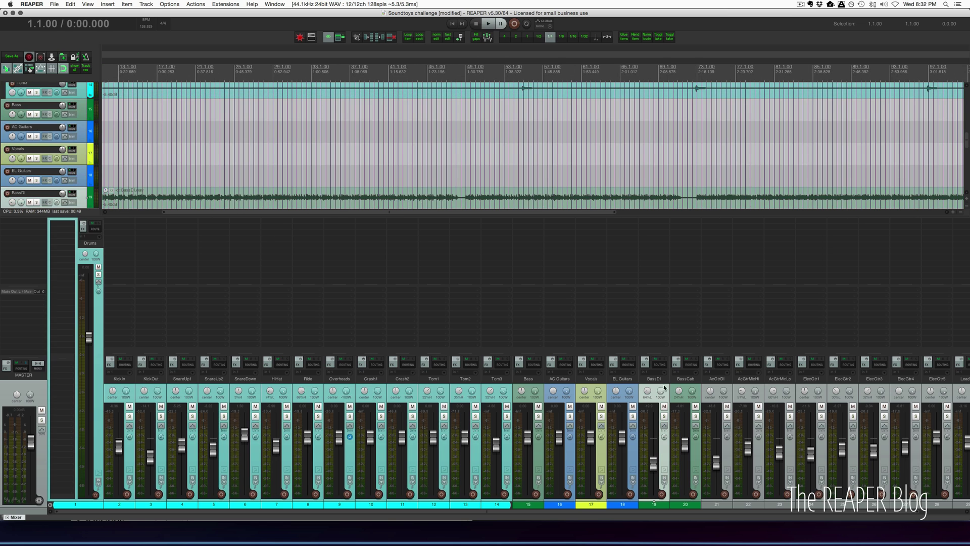
left_click(685, 389)
double_click(647, 390)
double_click(678, 392)
Move BassDI and BassCab directly after the Bass track and make Bass their parent folder.
left_click(684, 388)
left_click(655, 387, "shift")
left_click_drag(655, 388, 559, 401)
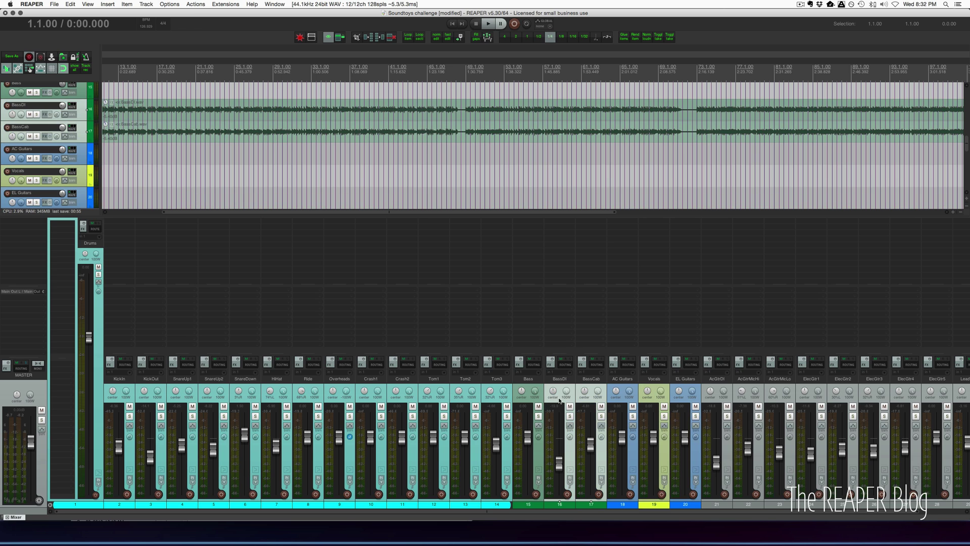
left_click(534, 395)
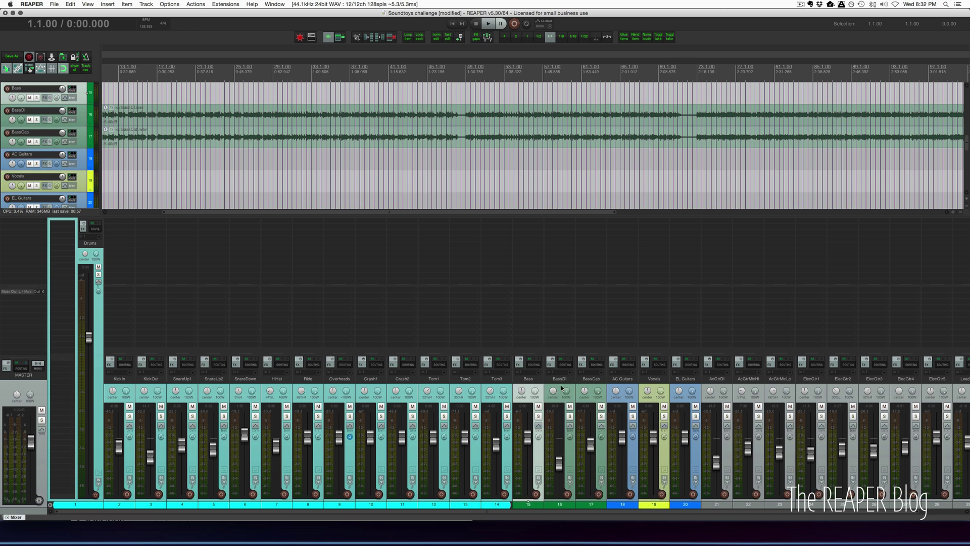
left_click(589, 389, "shift")
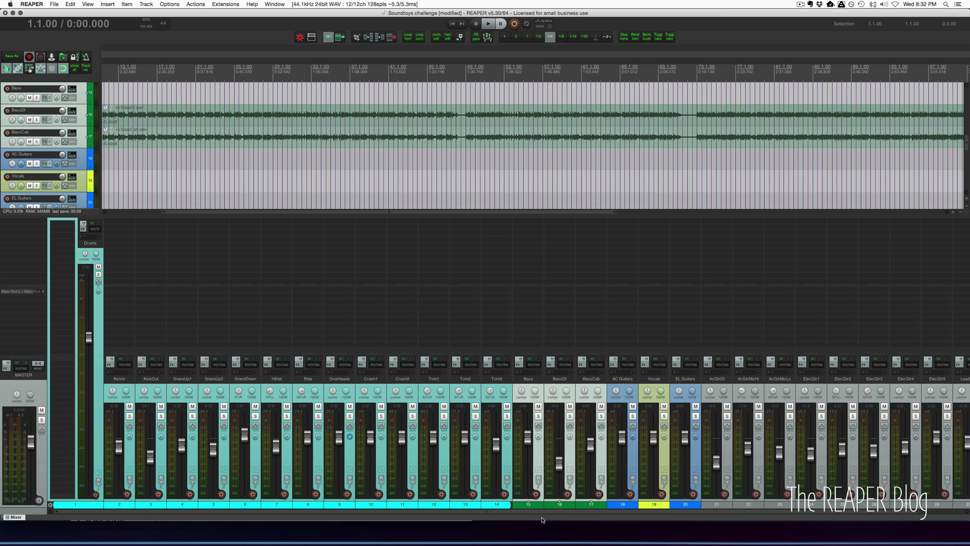
key("f")
Examine the bass and (folder) rules in the SWS Auto Color/Icon/Layout settings and close the window.
scroll(474, 515, "right", 3)
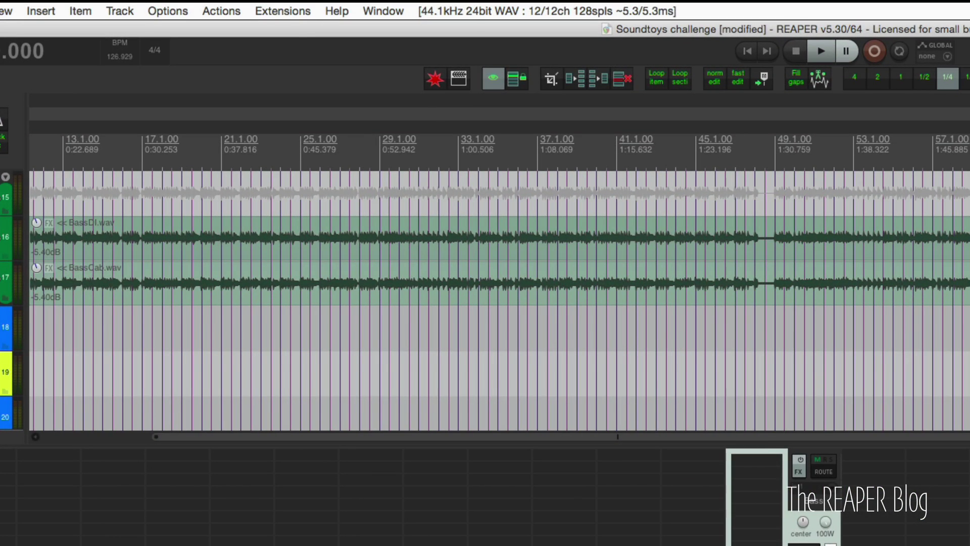
left_click(297, 10)
mouse_move(374, 306)
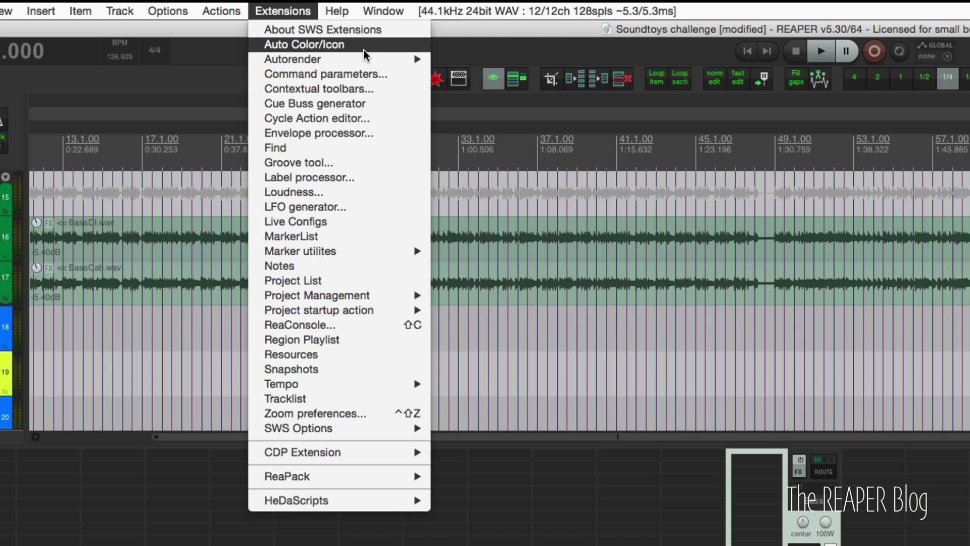
left_click(304, 45)
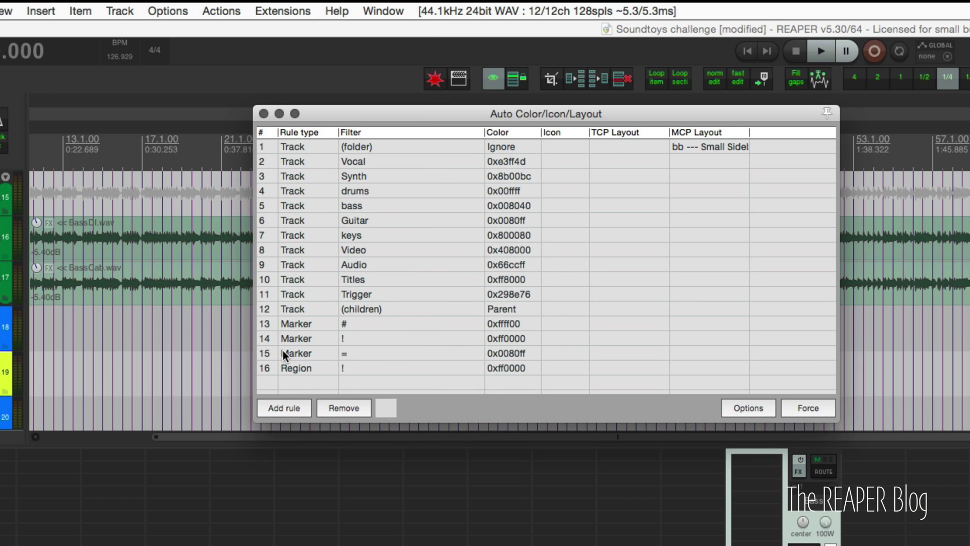
left_click(372, 208)
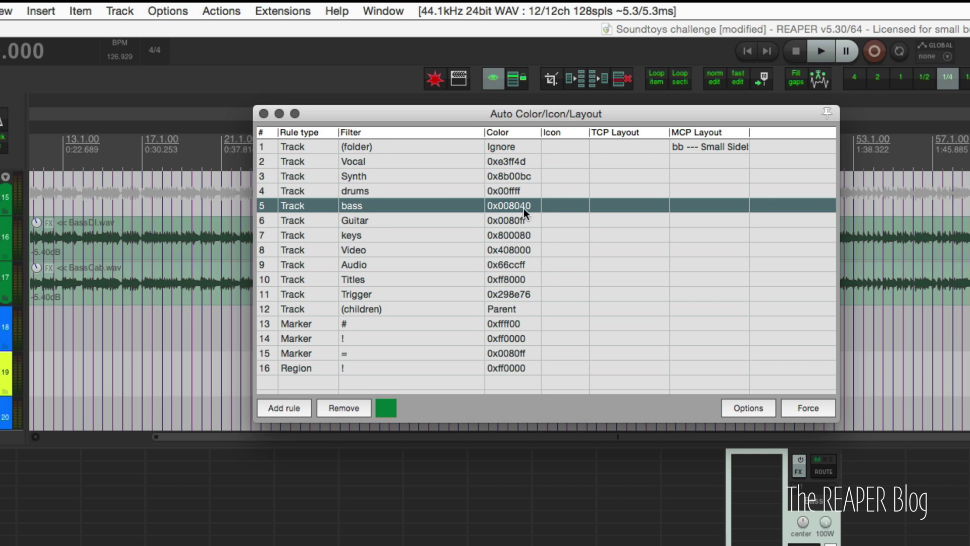
left_click(363, 146)
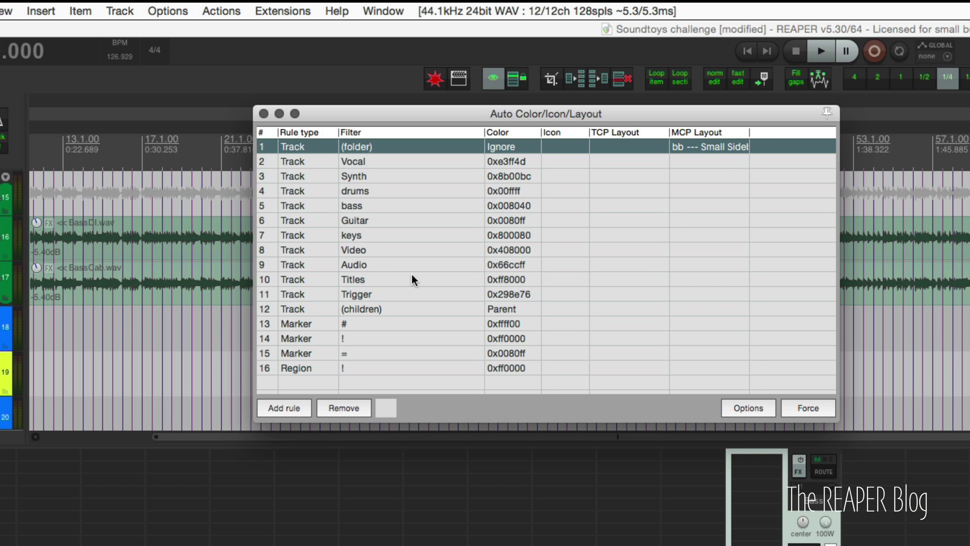
left_click(264, 114)
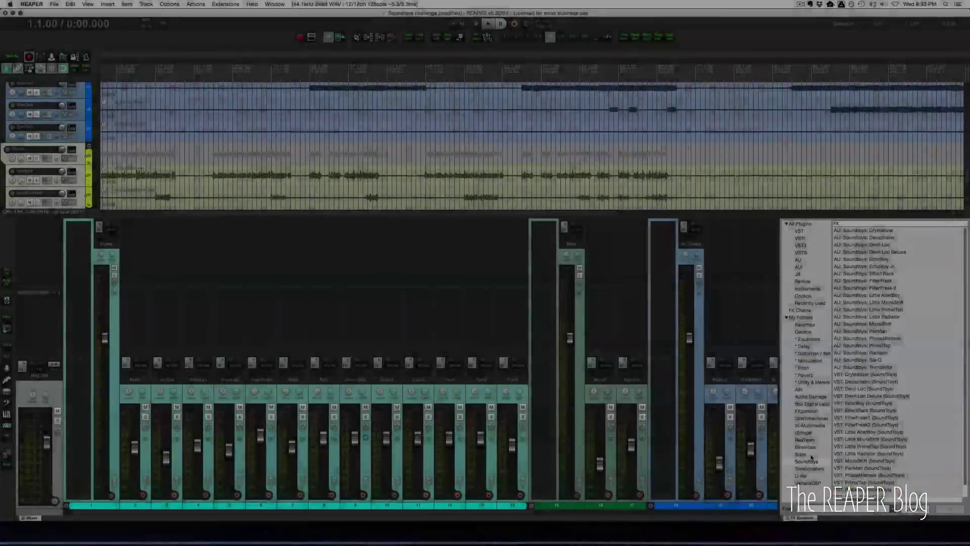
Go through the Soundtoys VST plugins one by one, from Decapitator down to Tremolator.
scroll(874, 431, "down", 2)
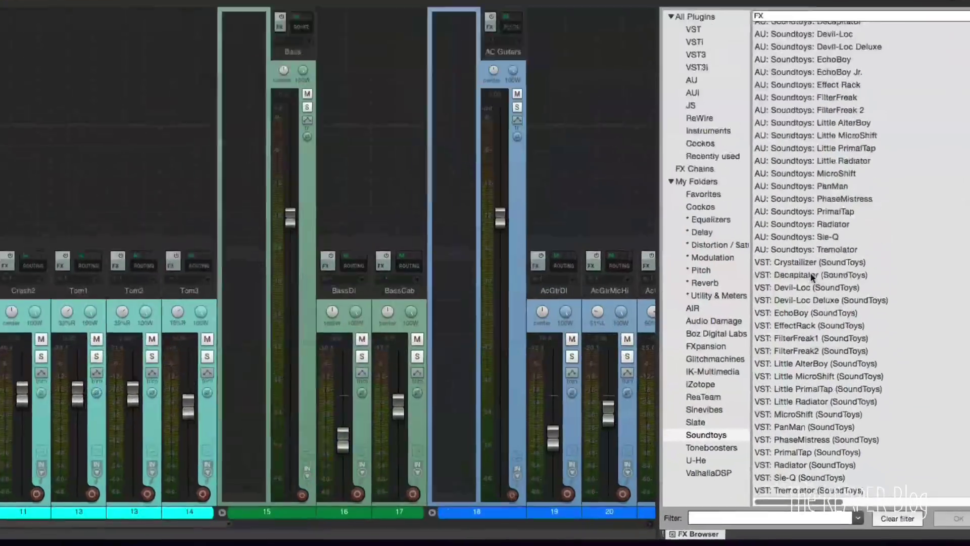
left_click(880, 366)
key("Down")
key("Down")
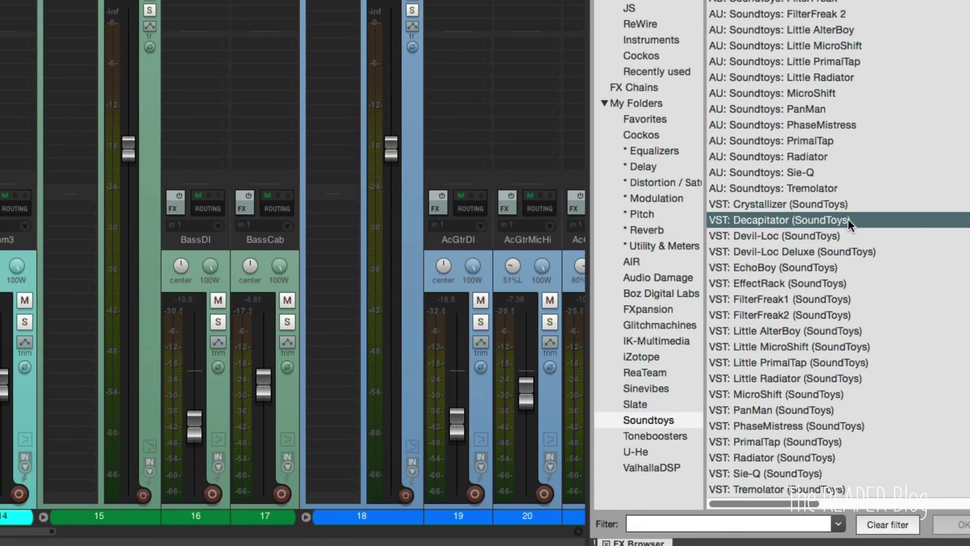
key("Down")
key("Down")
key("Down")
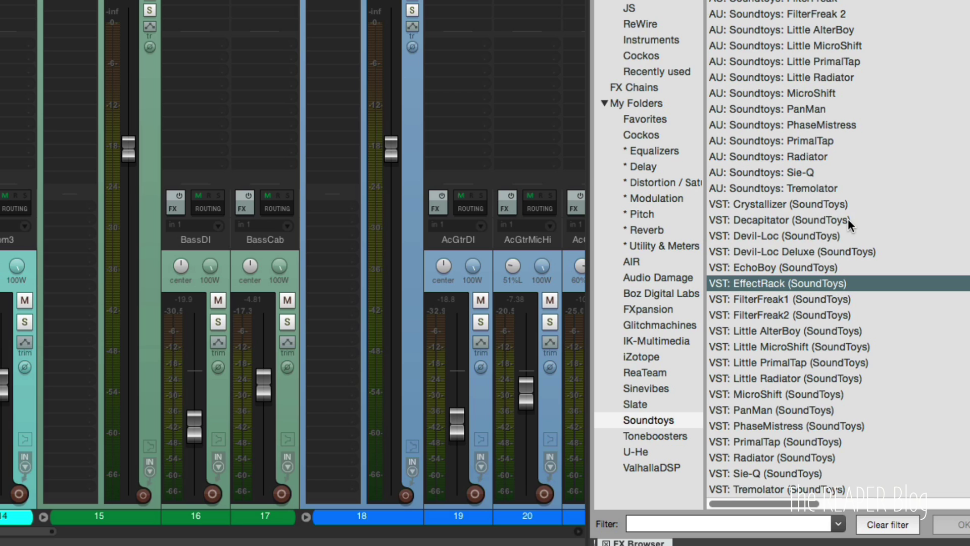
key("Down")
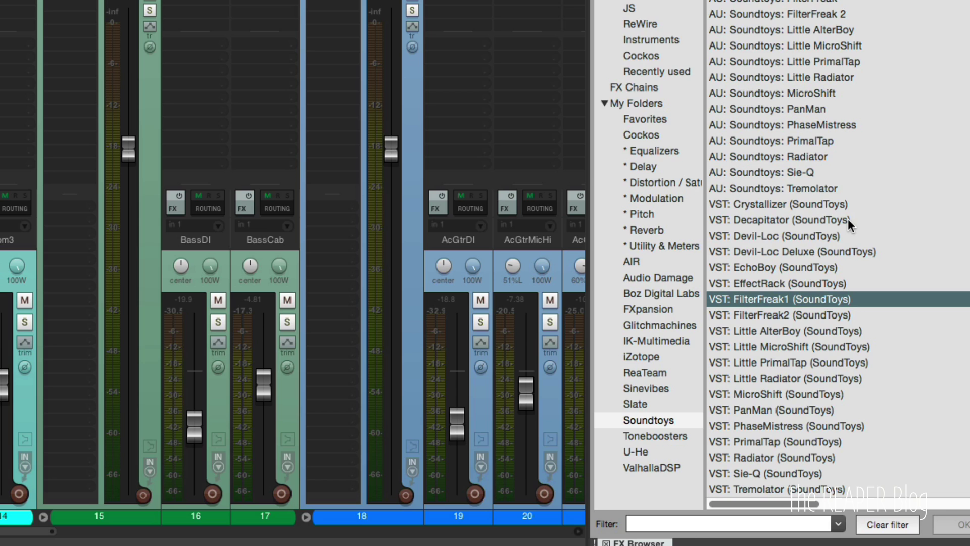
key("Down")
key("Down")
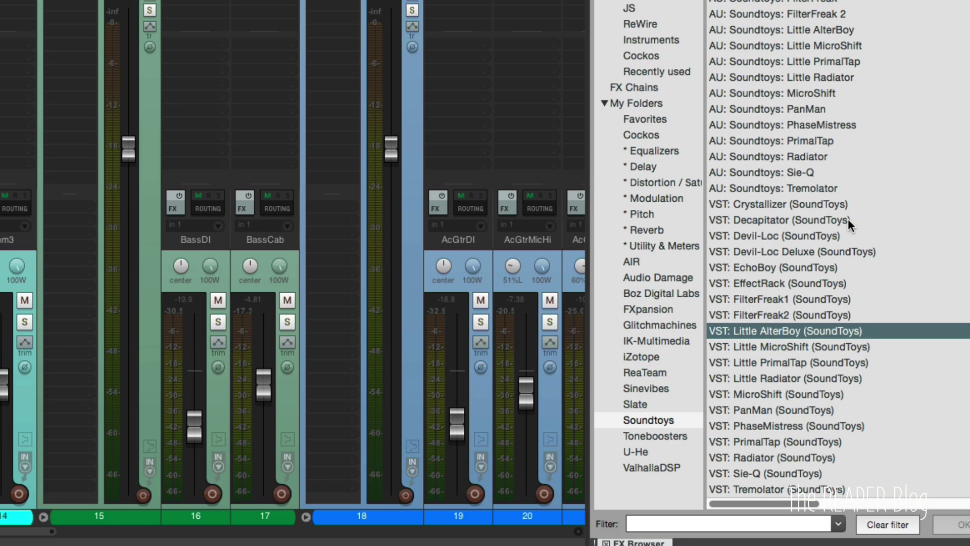
key("Down")
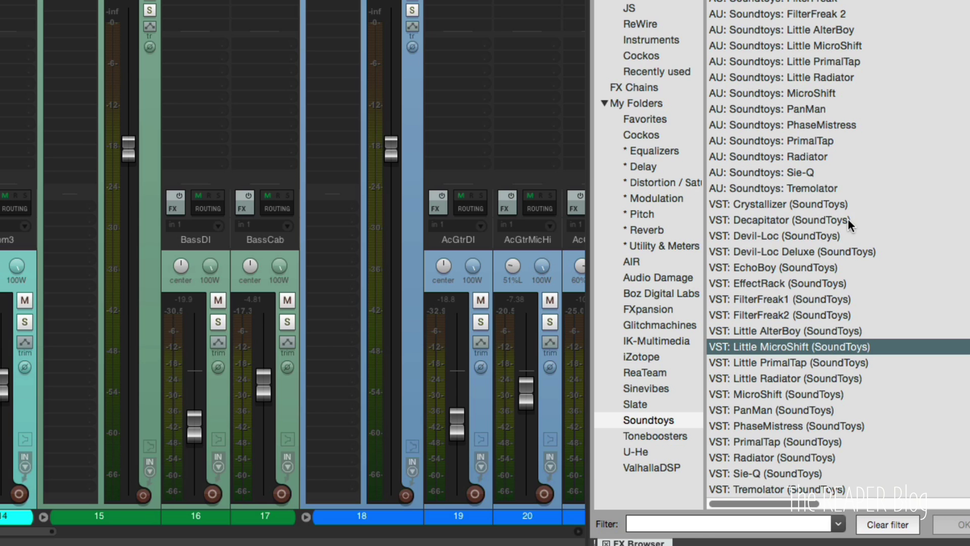
key("Down")
key("Down")
key("Down")
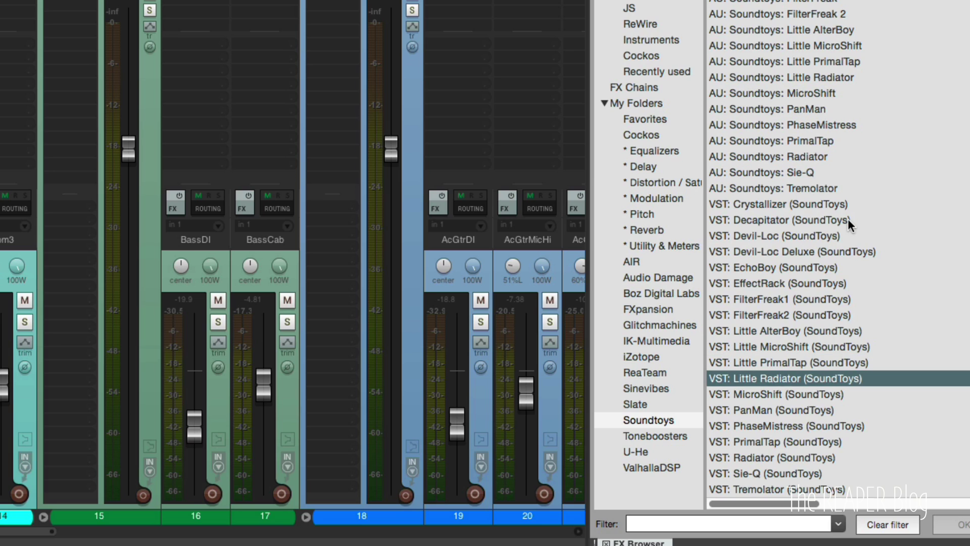
key("Down")
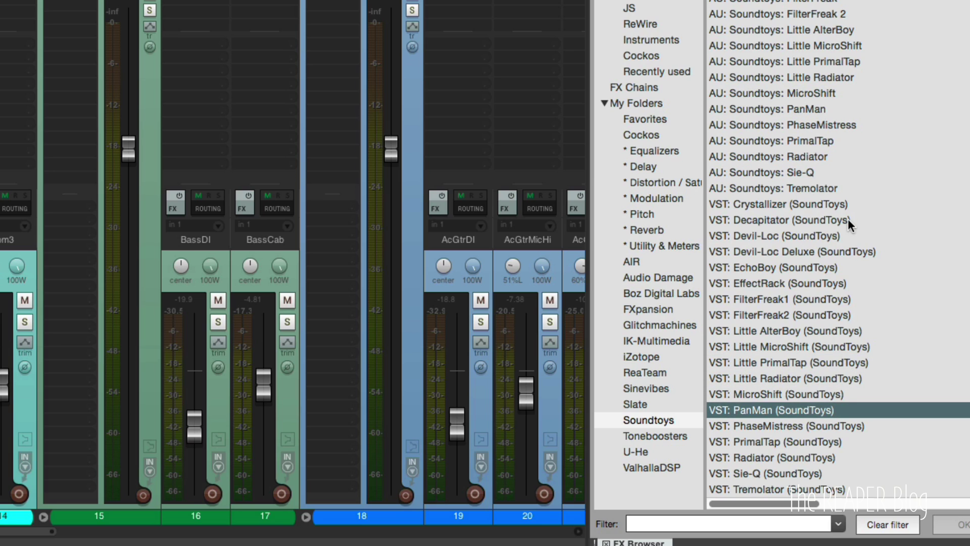
key("Down")
key("Down")
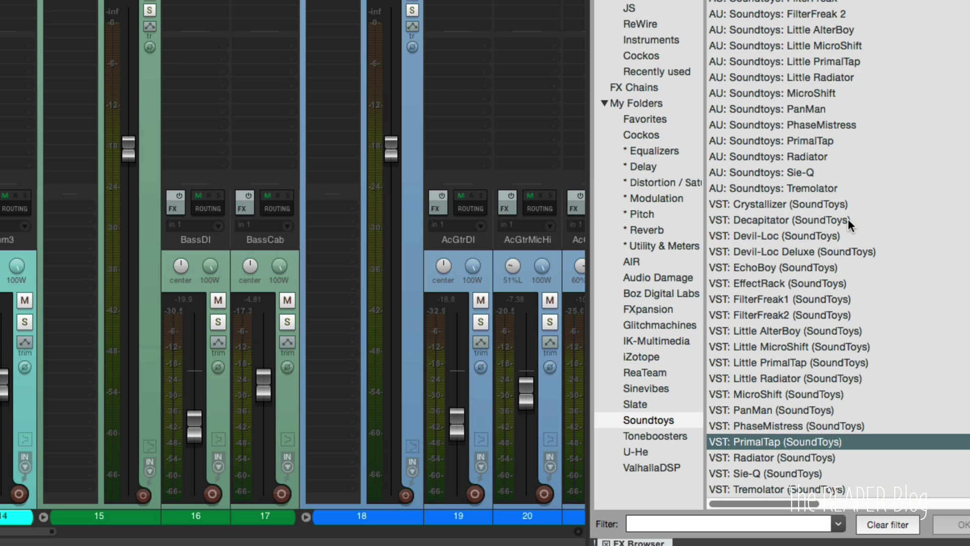
key("Down")
key("Down")
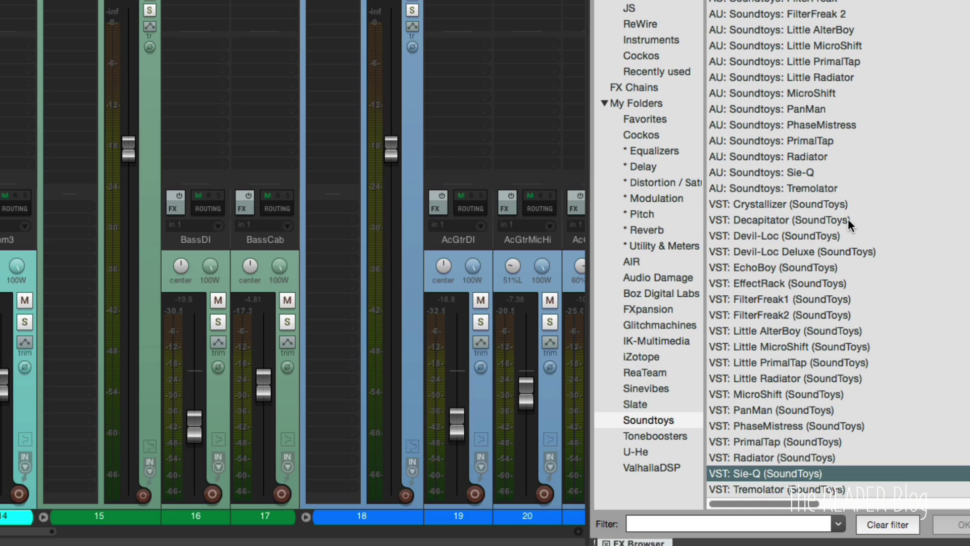
key("Down")
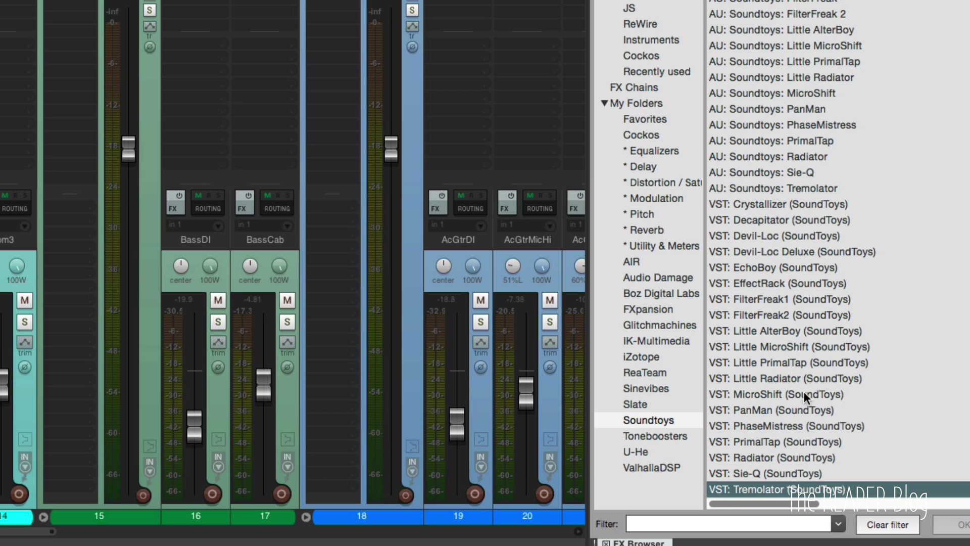
Point out the Tremolator, PhaseMistress and MicroShift VSTs together, followed individually by EchoBoy, Decapitator, Crystallizer and Devil-Loc.
scroll(780, 492, "up", 1)
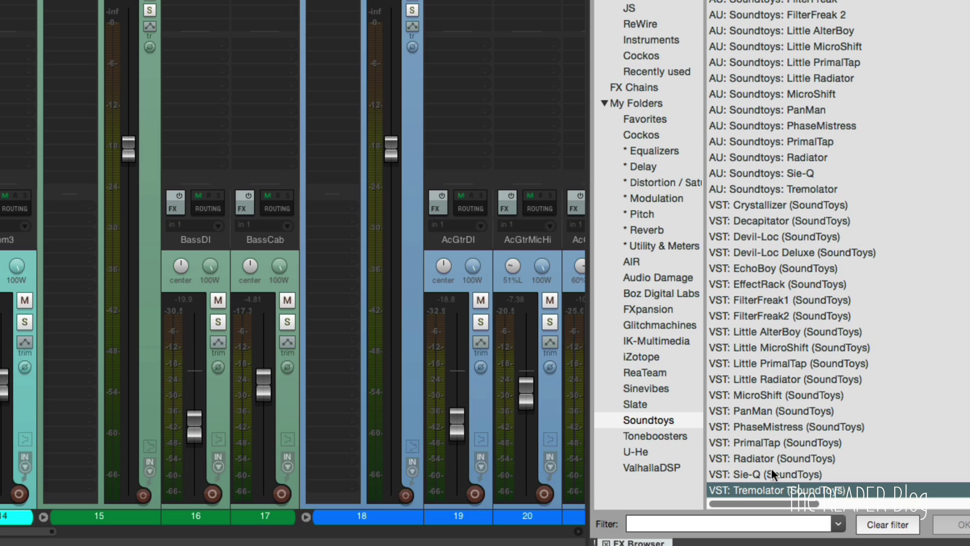
left_click(779, 427, "super")
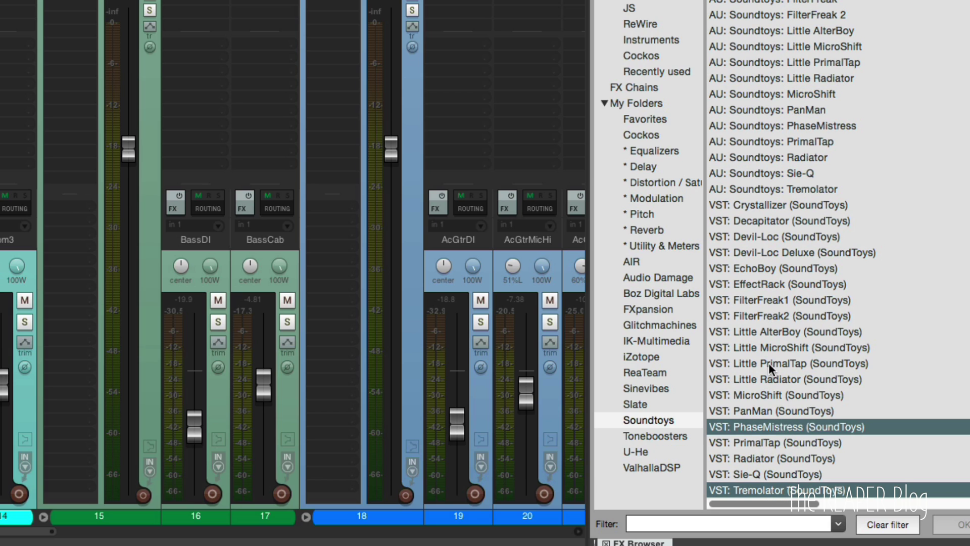
left_click(768, 395, "super")
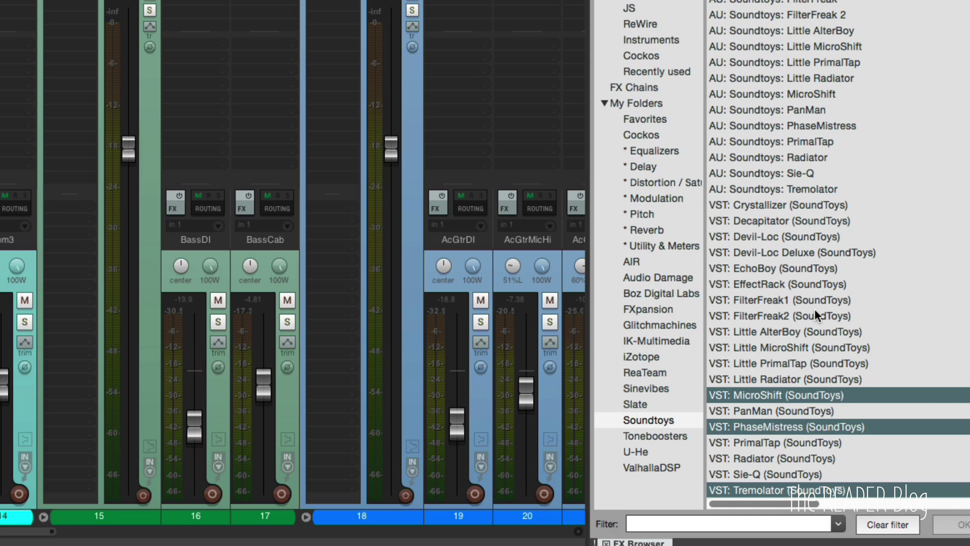
left_click(787, 267)
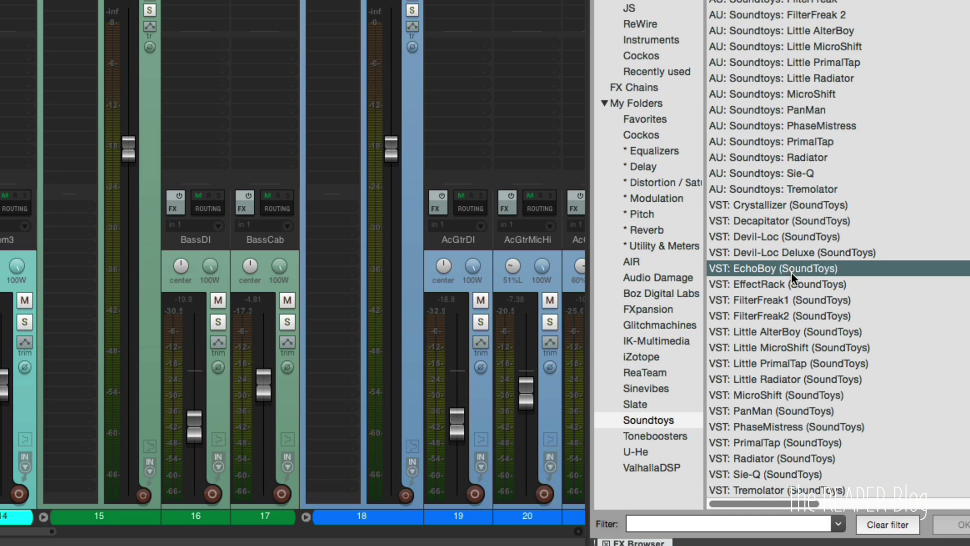
left_click(783, 223)
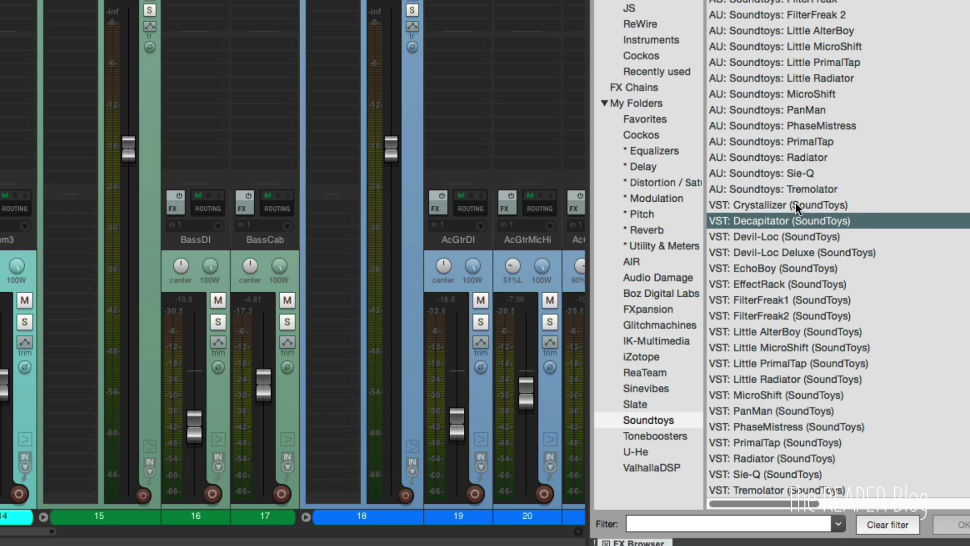
left_click(795, 205)
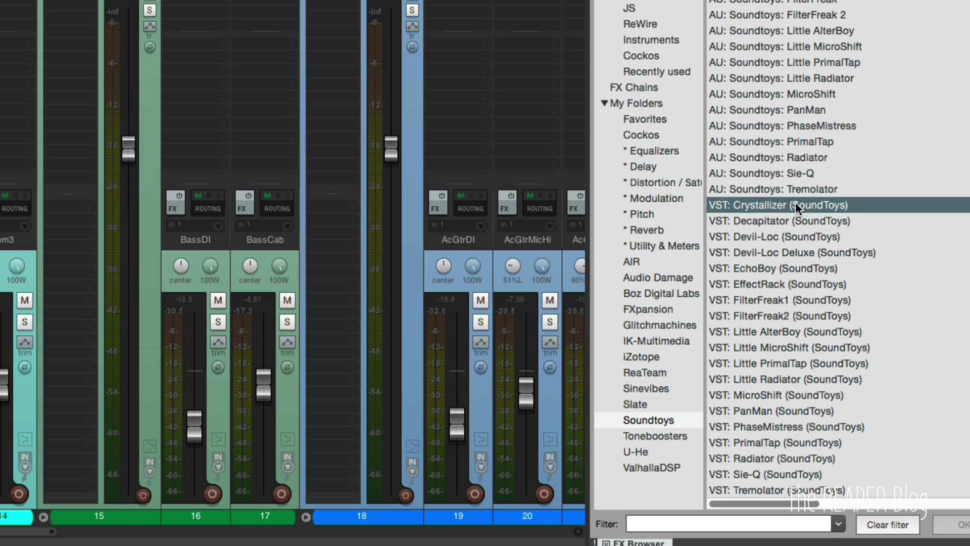
left_click(786, 237)
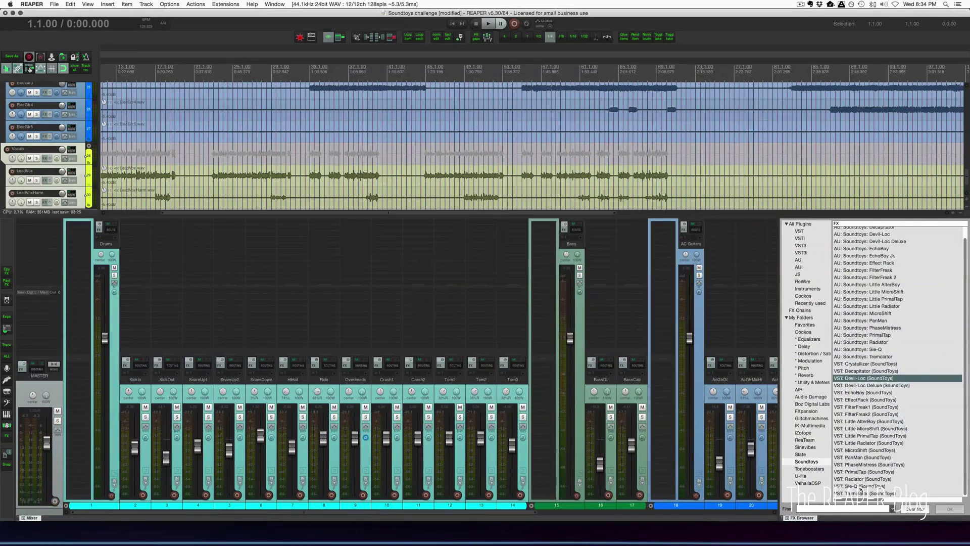
Insert the Sie-Q VST on the master track, followed by the Decapitator VST.
left_click(766, 474)
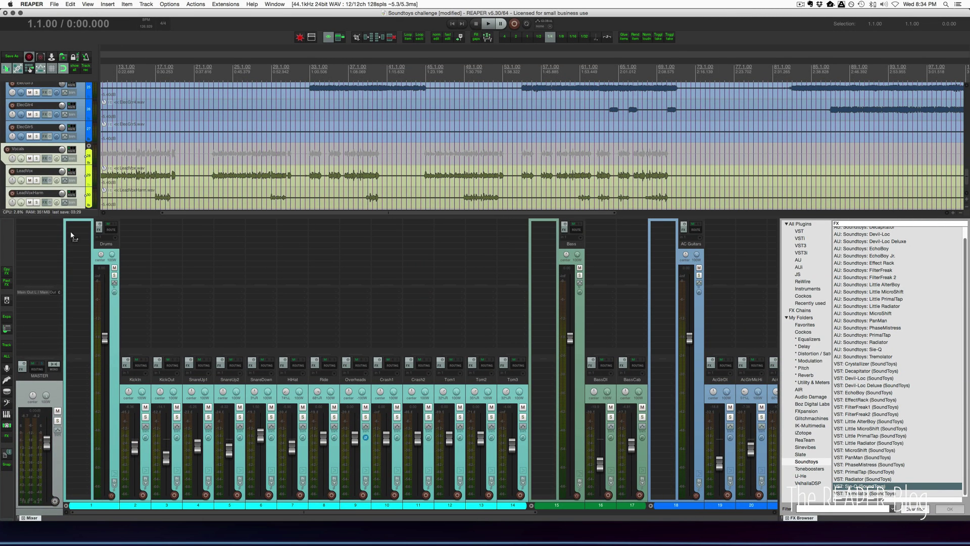
double_click(44, 243)
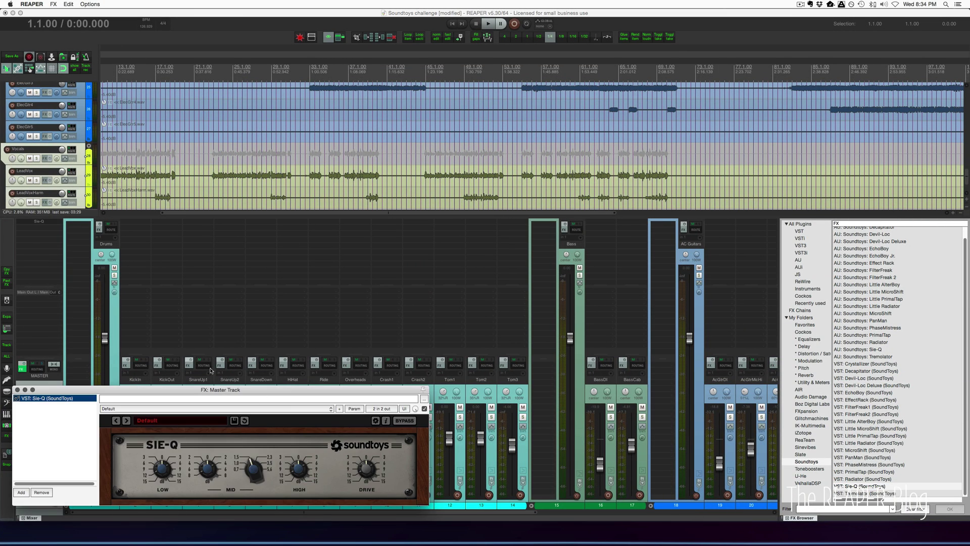
left_click_drag(281, 390, 388, 81)
left_click_drag(865, 372, 44, 245)
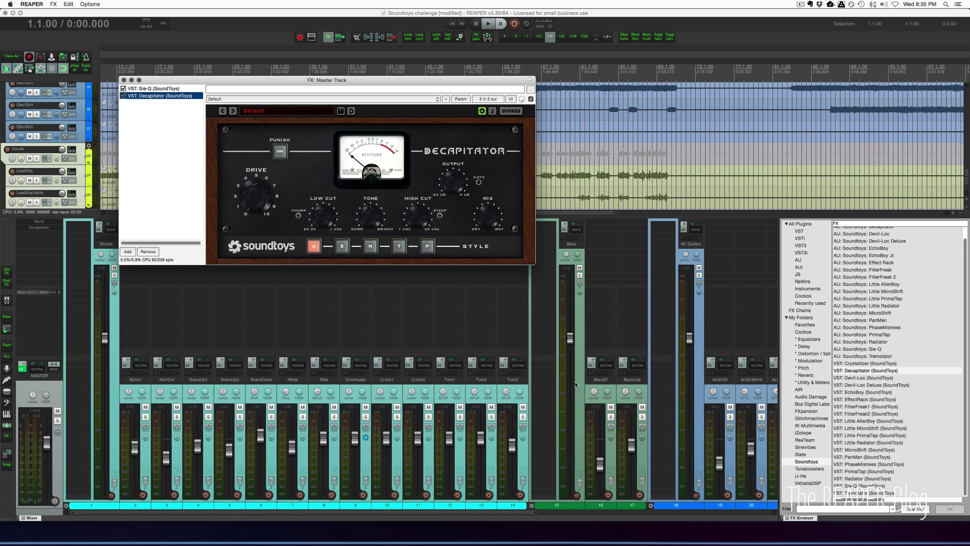
Review the Devil-Loc, Devil-Loc Deluxe, FilterFreak1, Radiator and PrimalTap VSTs in the Soundtoys list.
left_click(866, 378)
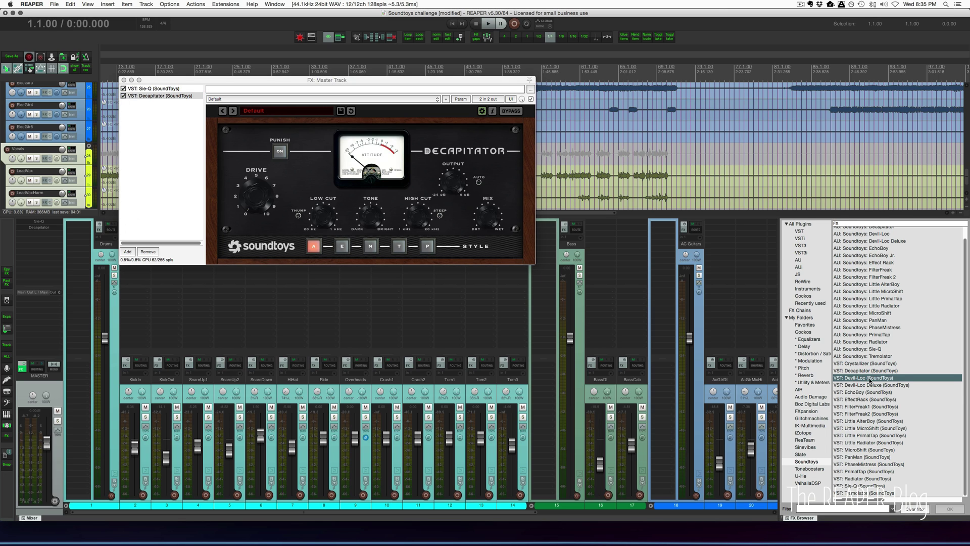
left_click(874, 386)
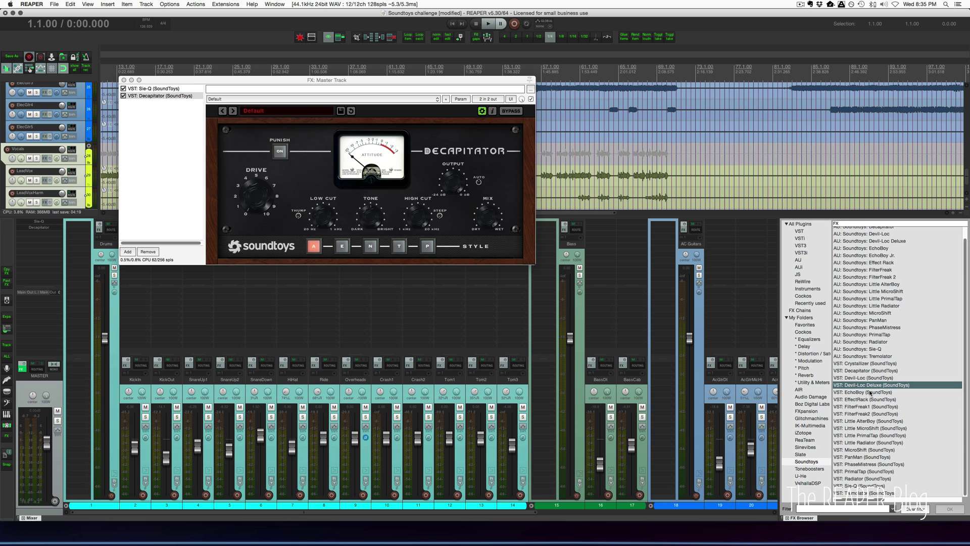
left_click(861, 407)
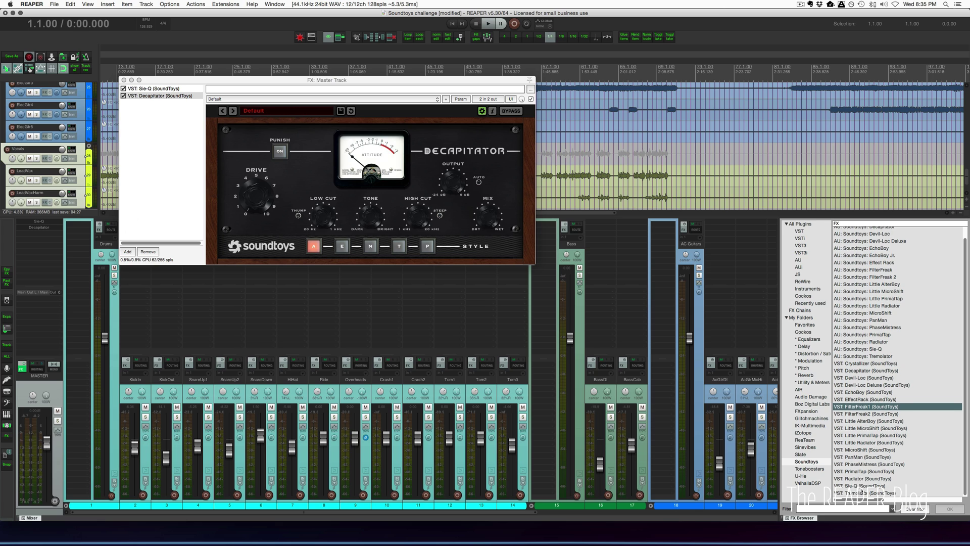
left_click(858, 479)
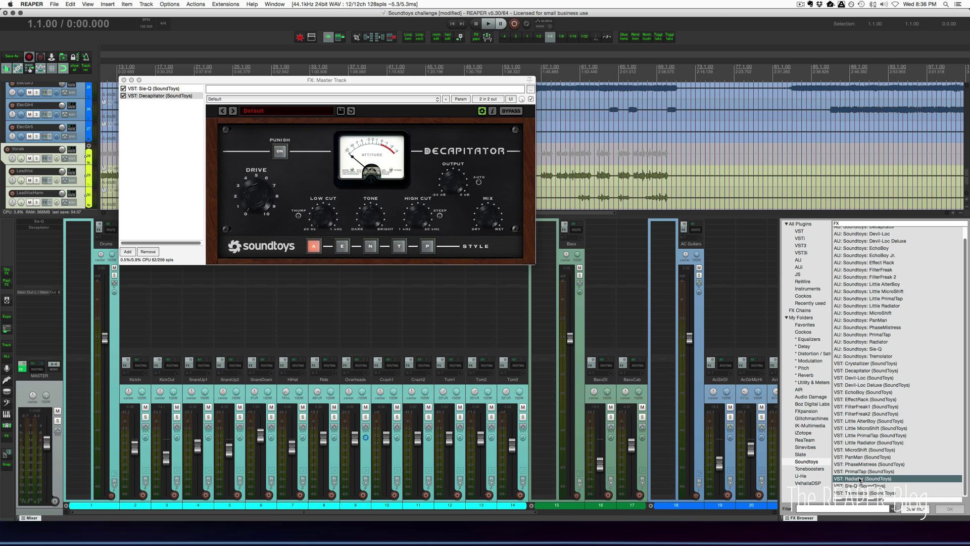
left_click(864, 472)
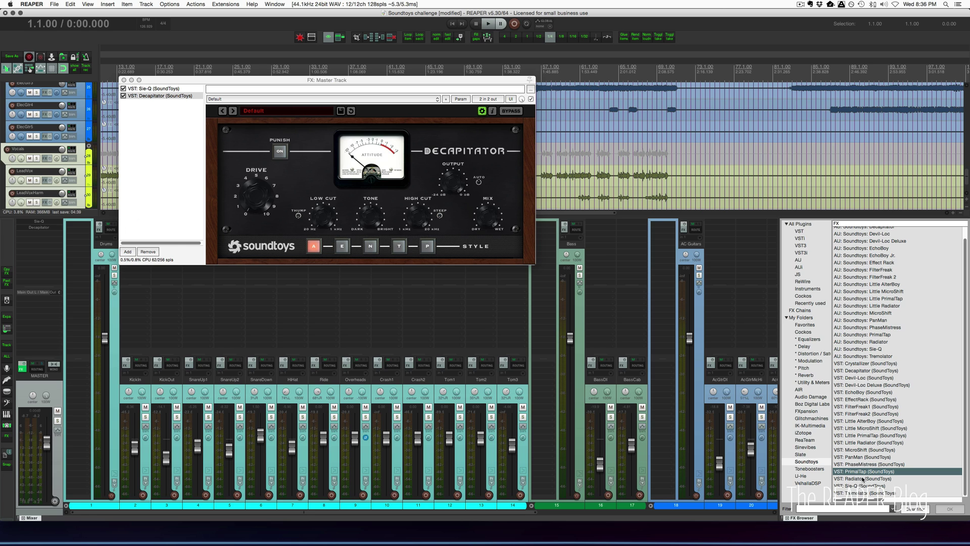
Add two new tracks after the vocal tracks and name them Echoboy and Primaltap.
left_click(727, 512)
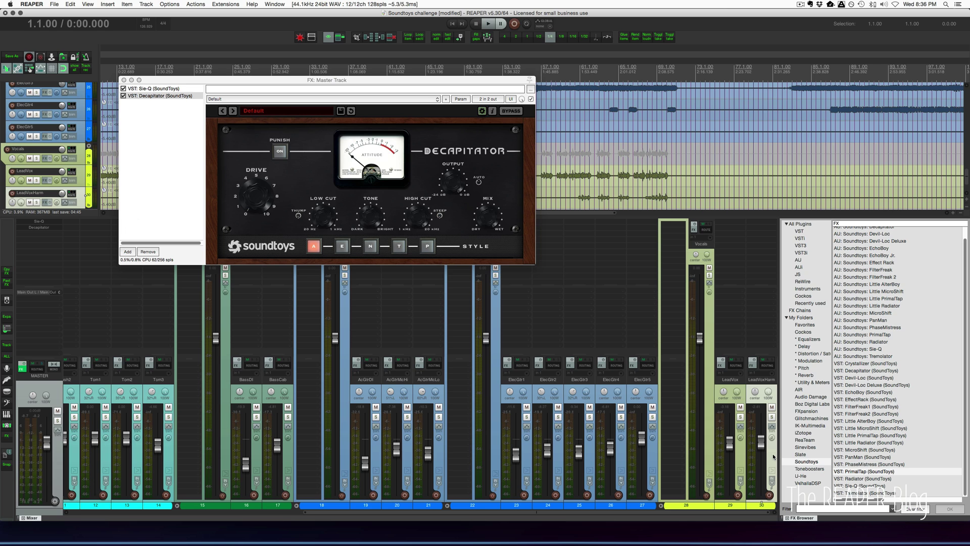
key("super+t")
key("super+t")
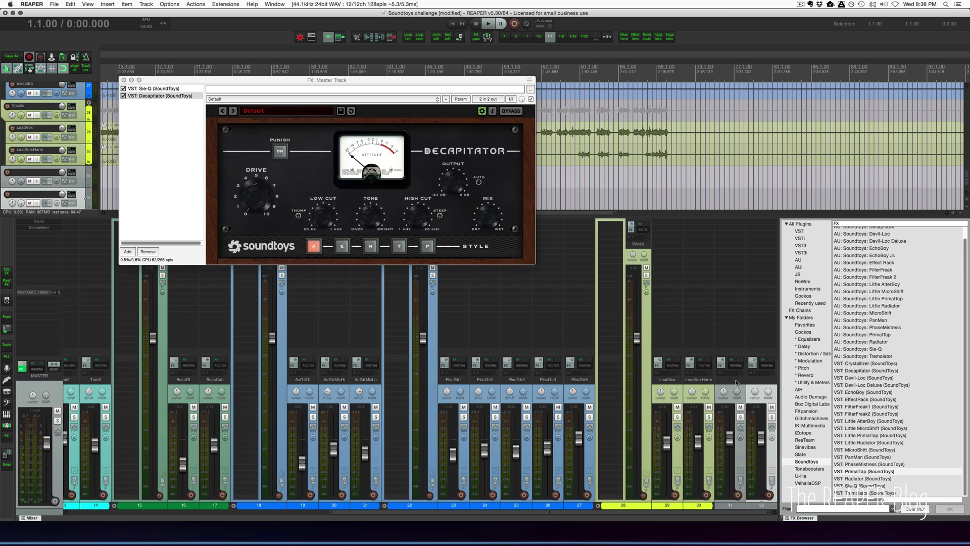
double_click(736, 382)
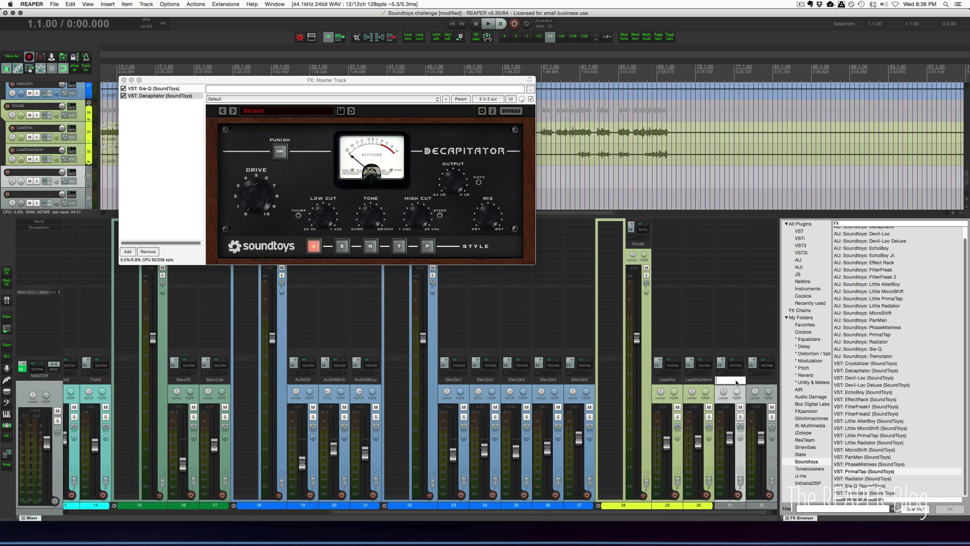
type("Echoboy")
key("Tab")
type("Pr")
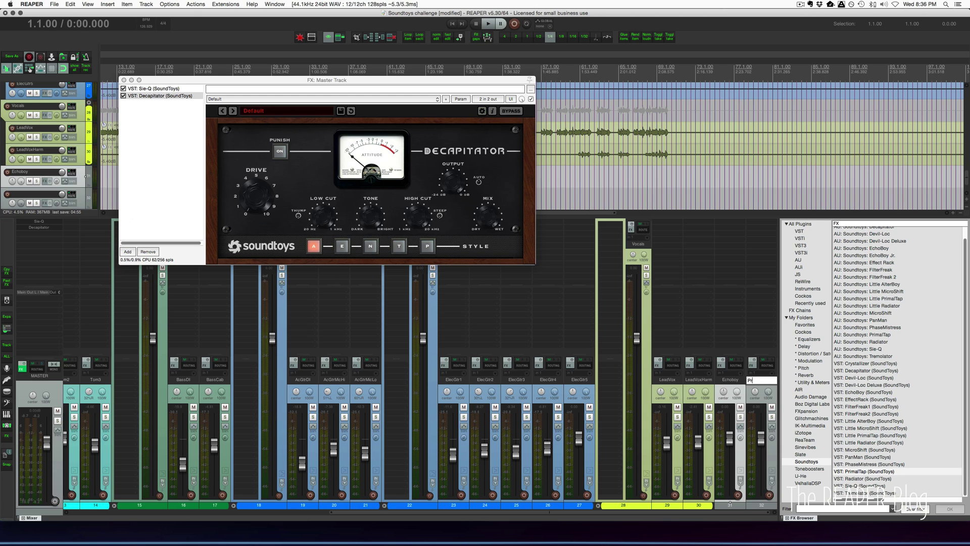
type("imaltap")
key("Return")
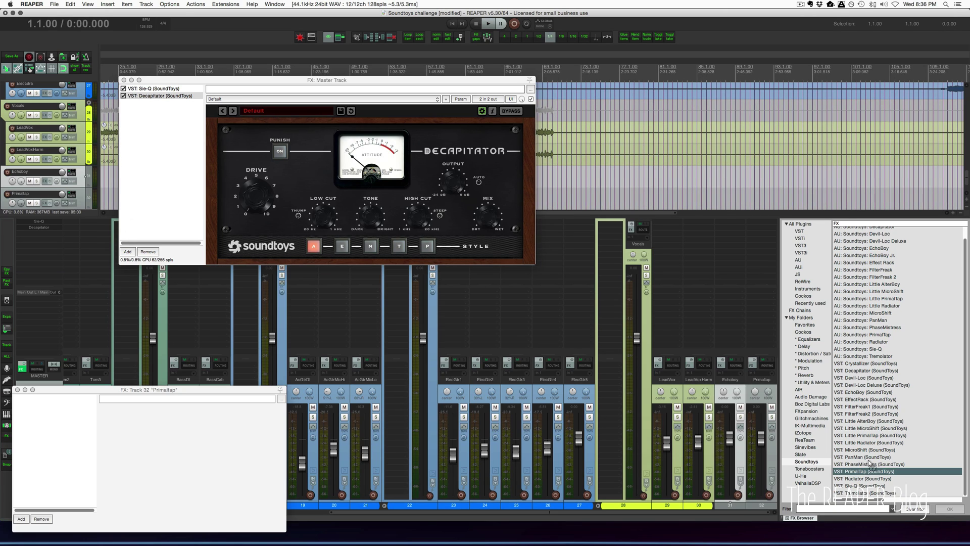
Insert the EchoBoy VST on the Echoboy track and close the open effect windows.
left_click(858, 395)
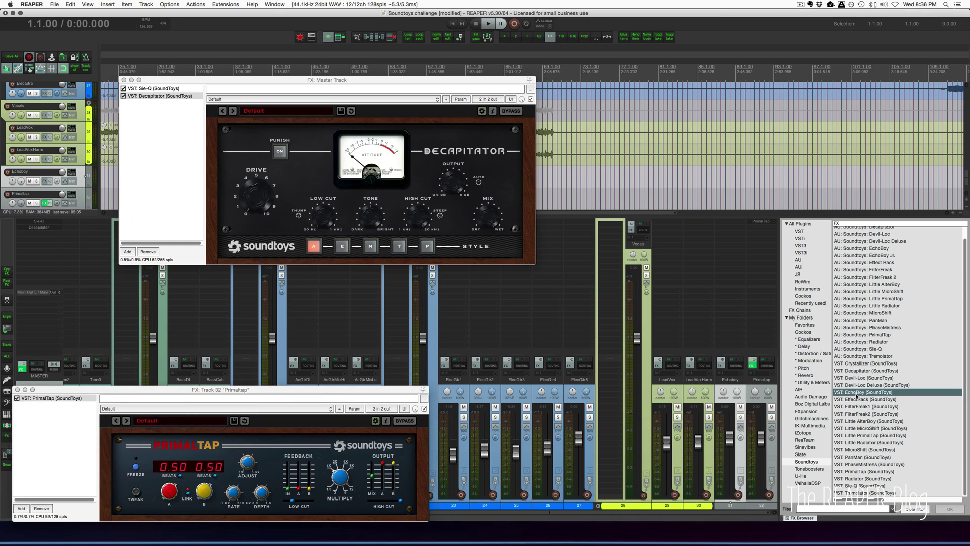
left_click_drag(738, 263, 718, 319)
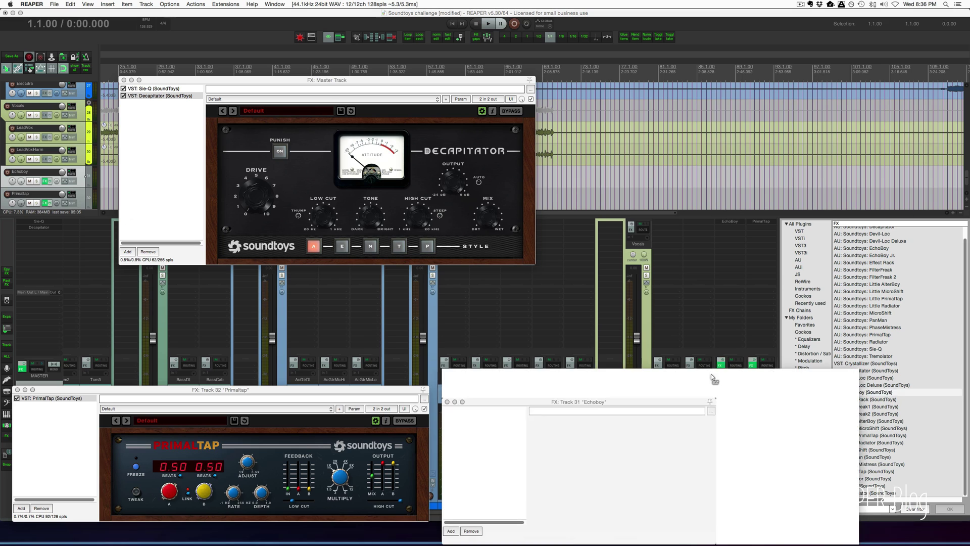
left_click(721, 363)
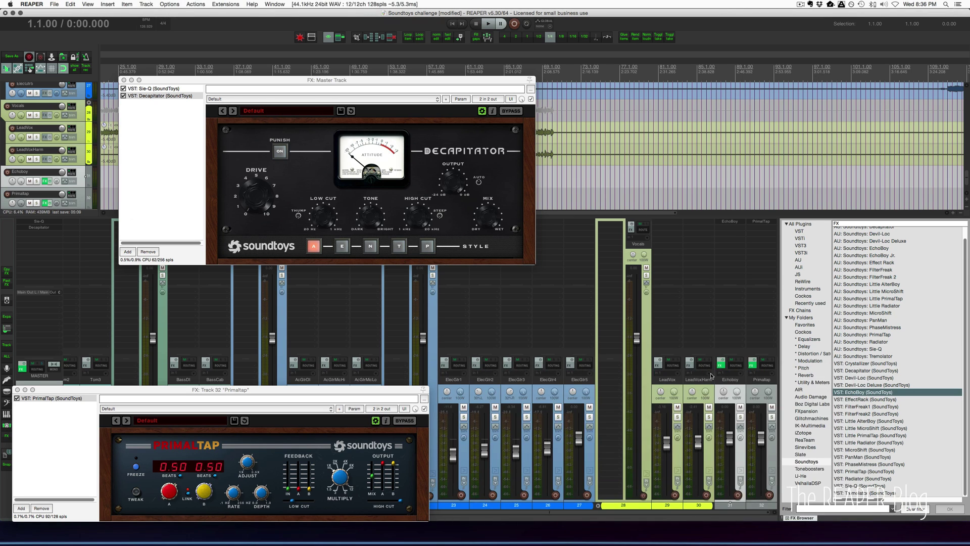
key("Escape")
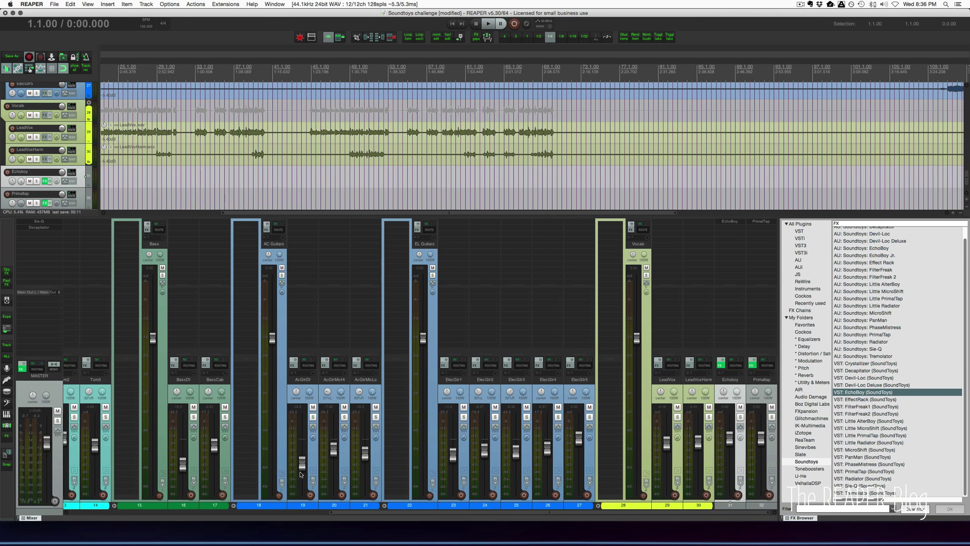
Open the Sie-Q and Decapitator windows from the master track's inserts.
scroll(344, 514, "left", 10)
scroll(219, 144, "up", 5)
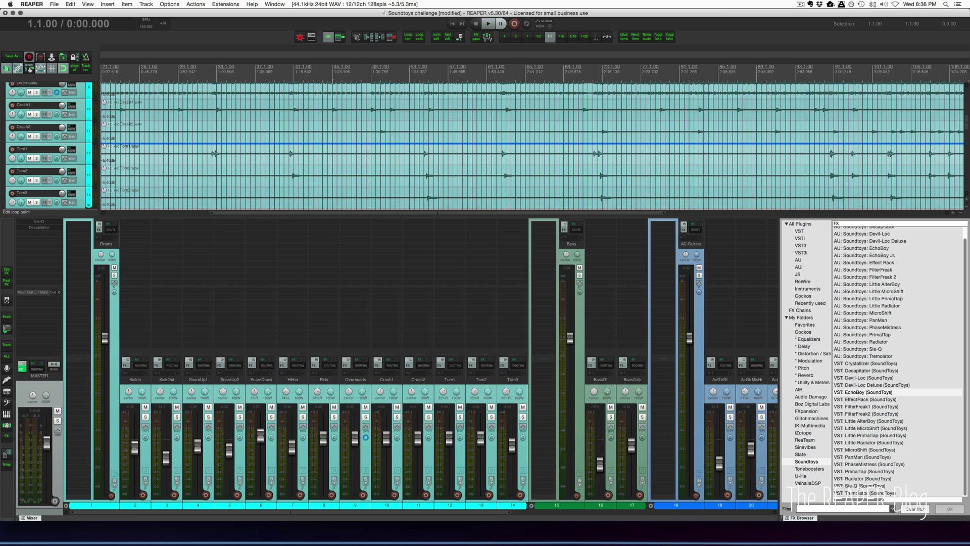
left_click(336, 112)
scroll(336, 112, "down", 5)
scroll(337, 113, "up", 3)
left_click(238, 152)
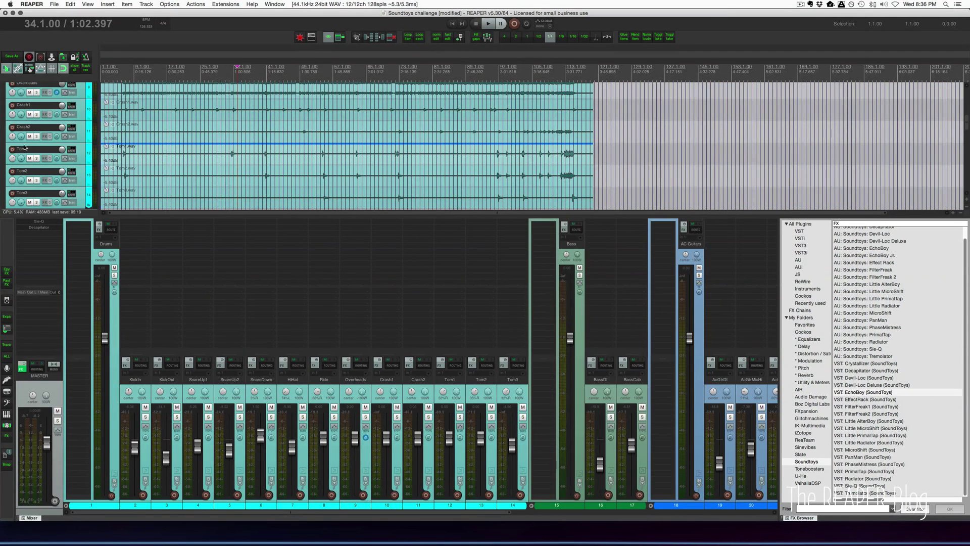
right_click(44, 222)
key("Escape")
left_click(44, 222)
left_click(43, 227)
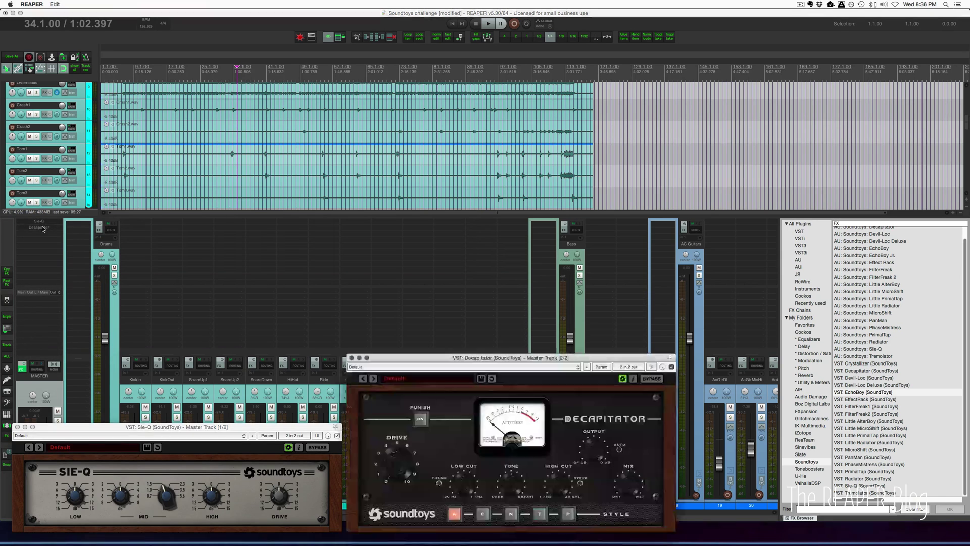
left_click_drag(266, 427, 267, 393)
Make a time selection from bar 30 to bar 46 and start playback.
scroll(333, 120, "up", 8)
left_click_drag(242, 83, 222, 164)
left_click_drag(286, 164, 286, 165)
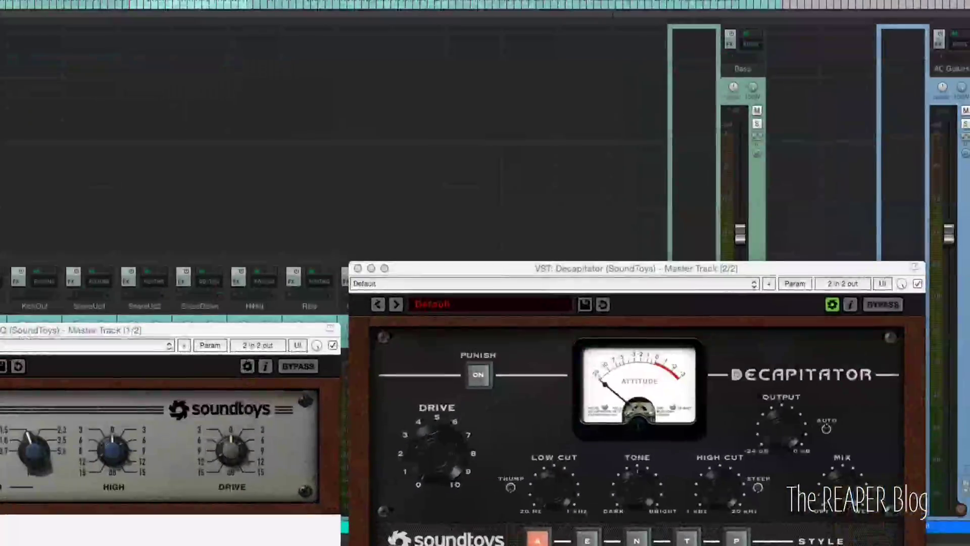
key("space")
Move the Sie-Q window clear of the Decapitator and compare the mix with the master effects bypassed and active.
left_click_drag(293, 325, 495, 50)
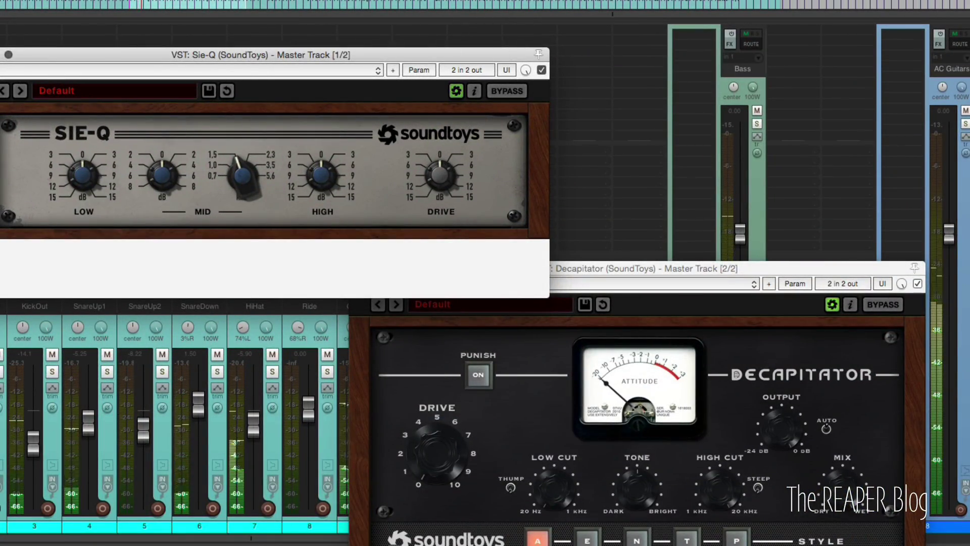
left_click(0, 282)
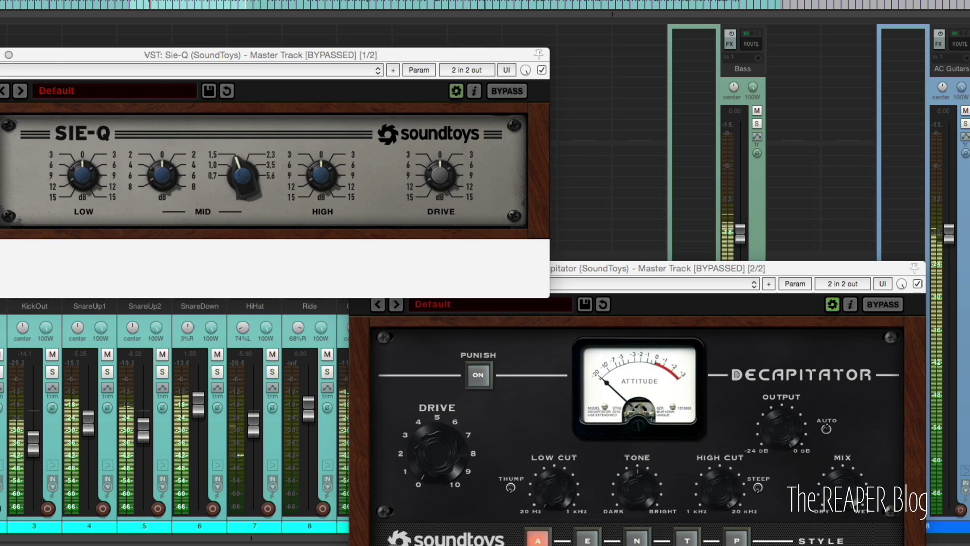
left_click(0, 283)
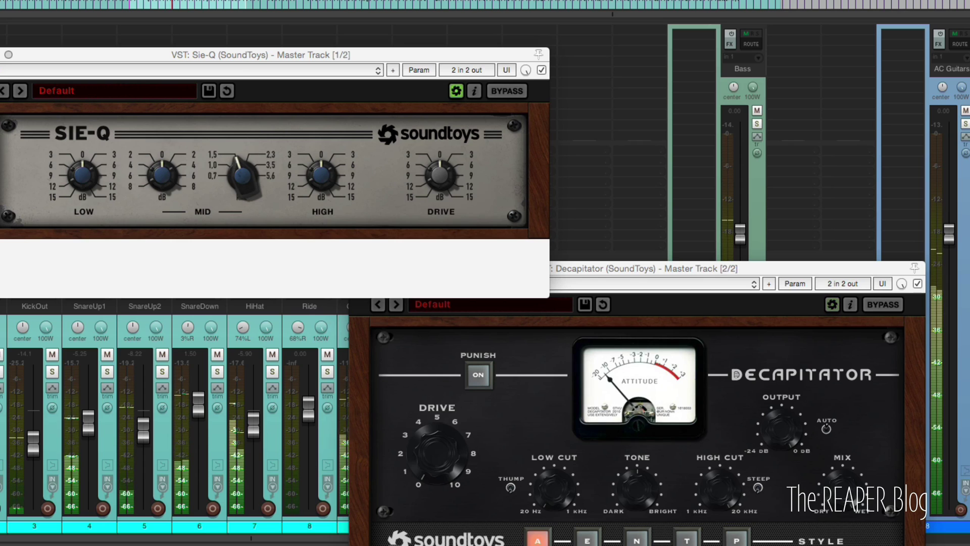
Boost the Sie-Q's low, mid and high bands, set its mid frequency to 2.3 kHz and raise its drive.
left_click(326, 167)
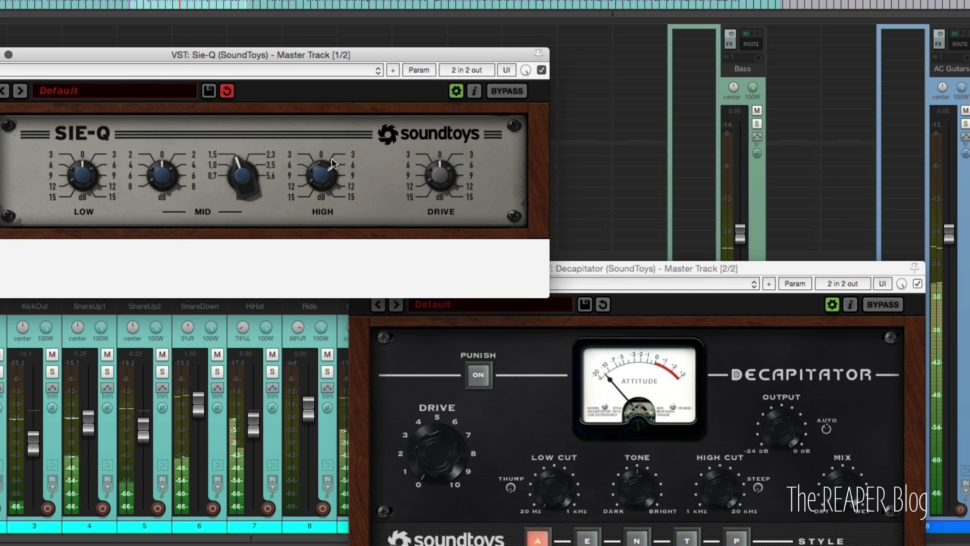
left_click_drag(244, 178, 247, 147)
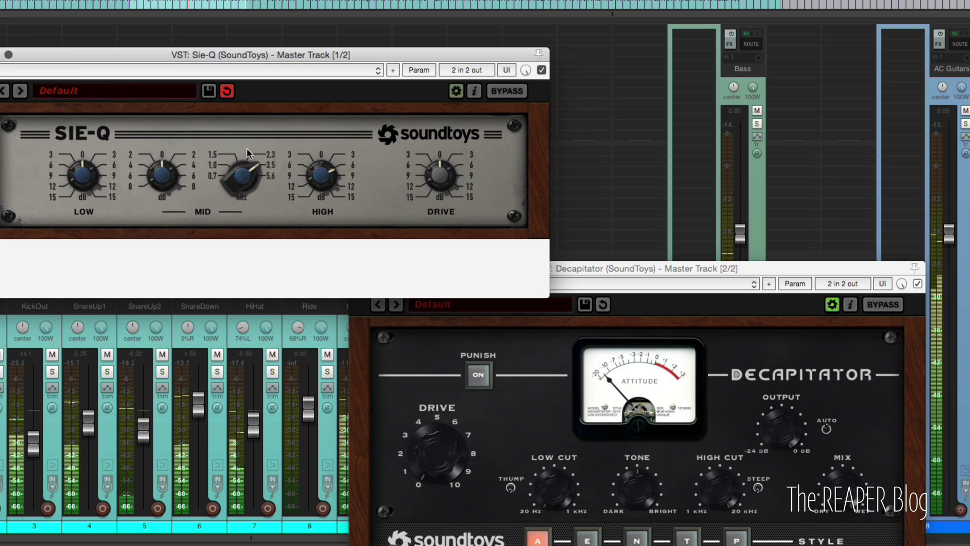
left_click_drag(173, 163, 173, 145)
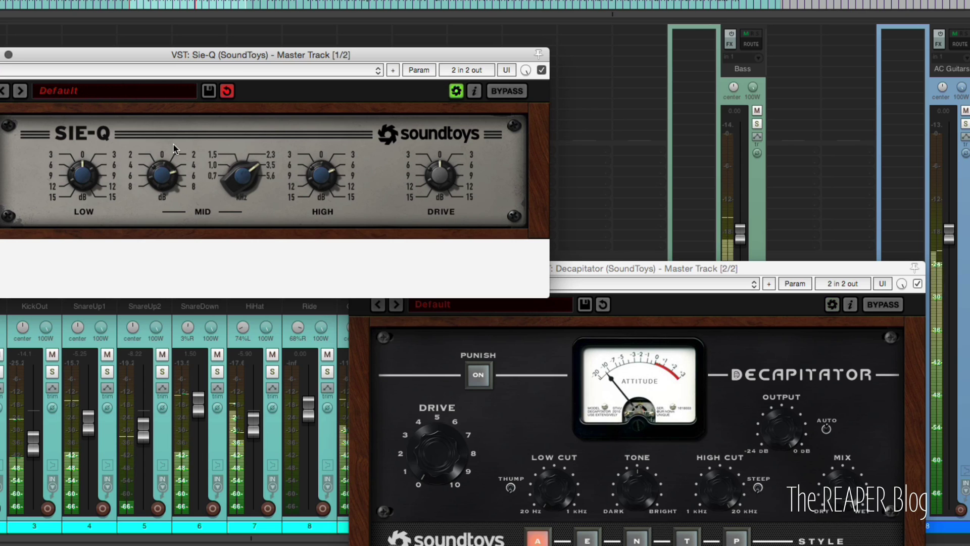
left_click_drag(246, 181, 247, 202)
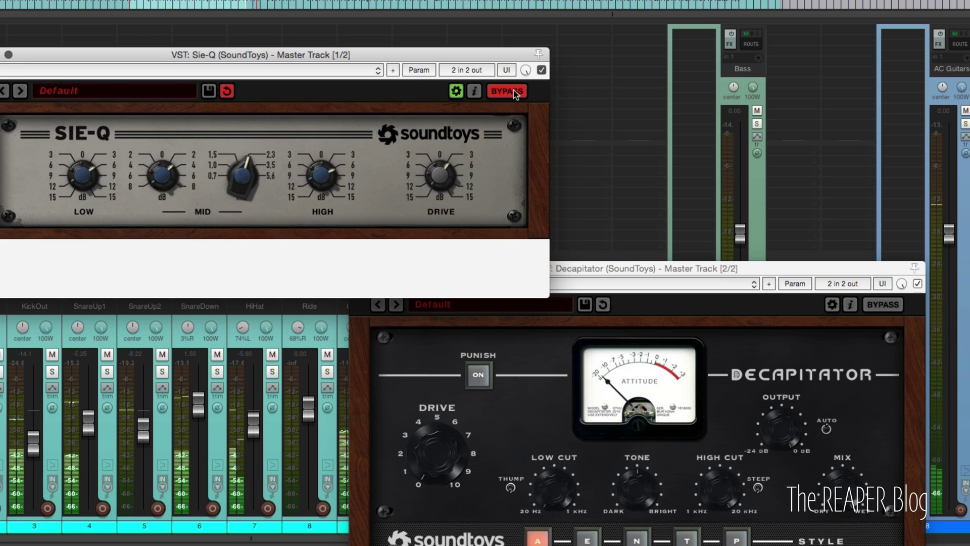
Bring the Decapitator window forward, set its style to N and adjust its output level.
left_click(659, 268)
left_click_drag(658, 268, 722, 204)
left_click(699, 480)
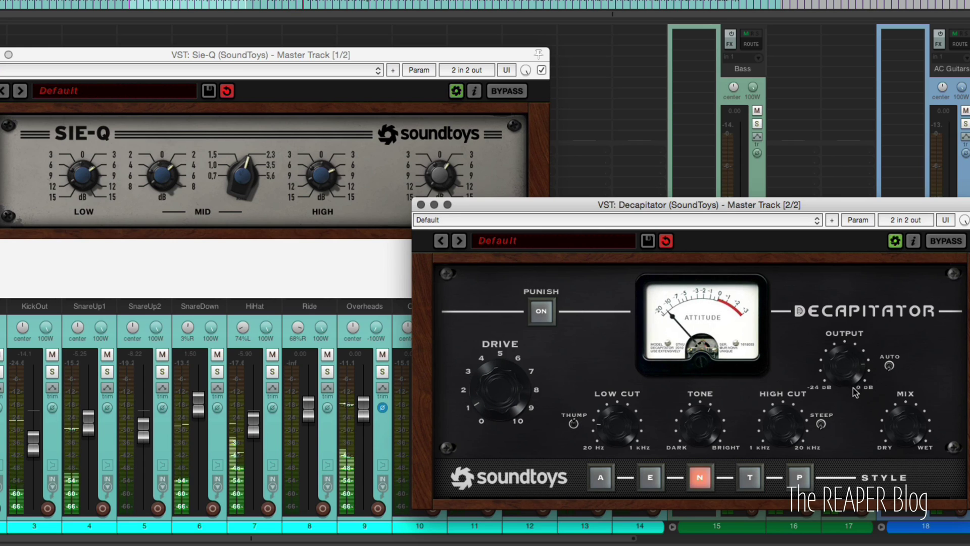
scroll(498, 366, "up", 2)
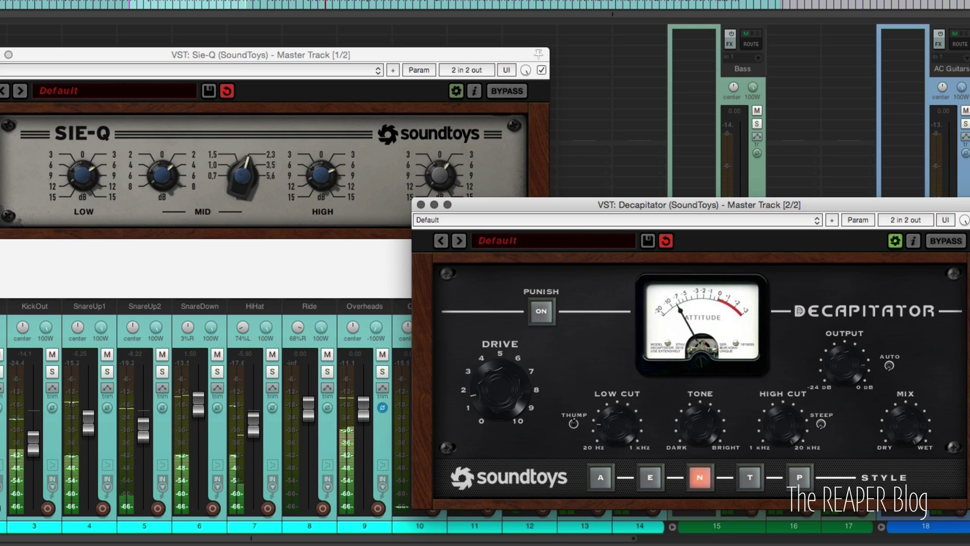
Compare the mix with the adjusted Sie-Q and Decapitator on the master bypassed and active.
key("shift+b")
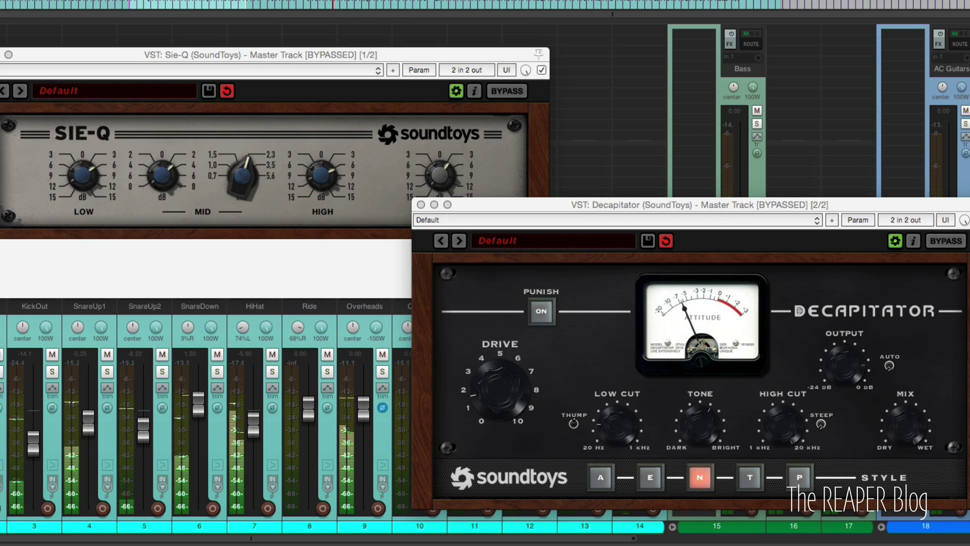
key("shift+b")
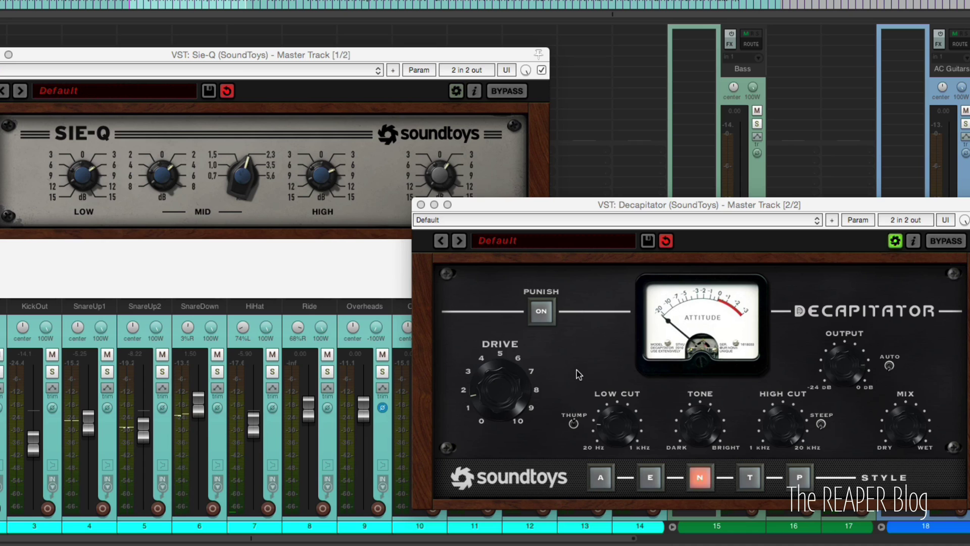
left_click_drag(656, 207, 655, 174)
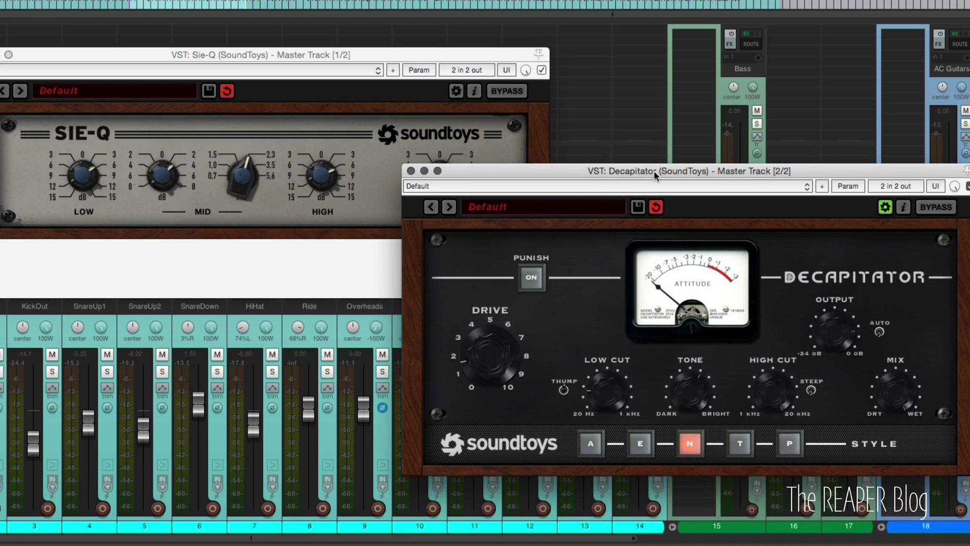
left_click(367, 192)
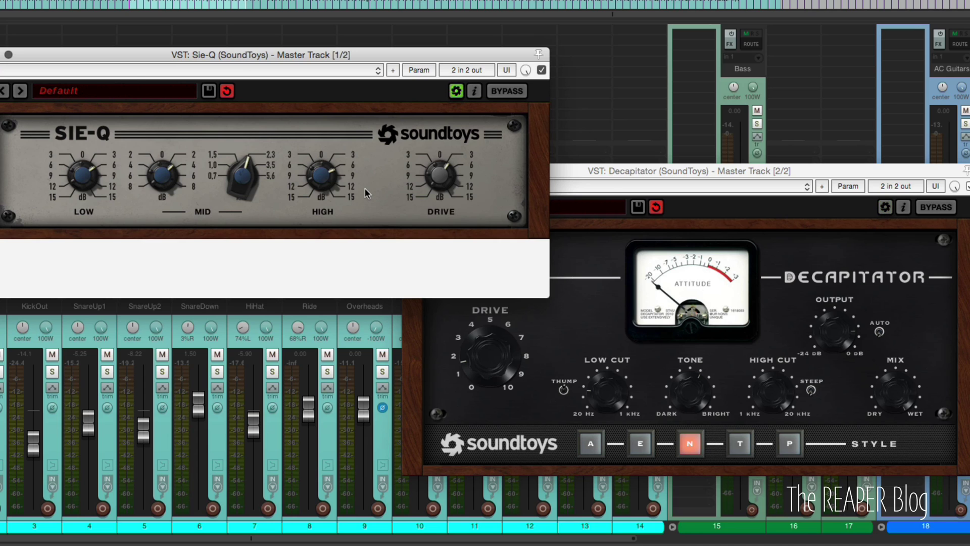
Uncover the Decapitator window and switch through its A, E, N, T and P saturation styles.
left_click_drag(722, 170, 603, 100)
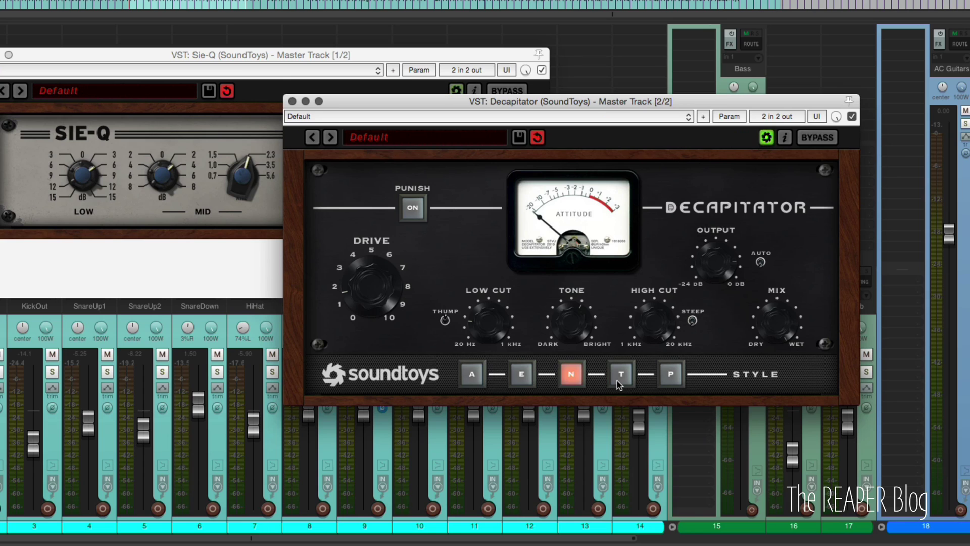
left_click(445, 382)
left_click(465, 389)
left_click(473, 380)
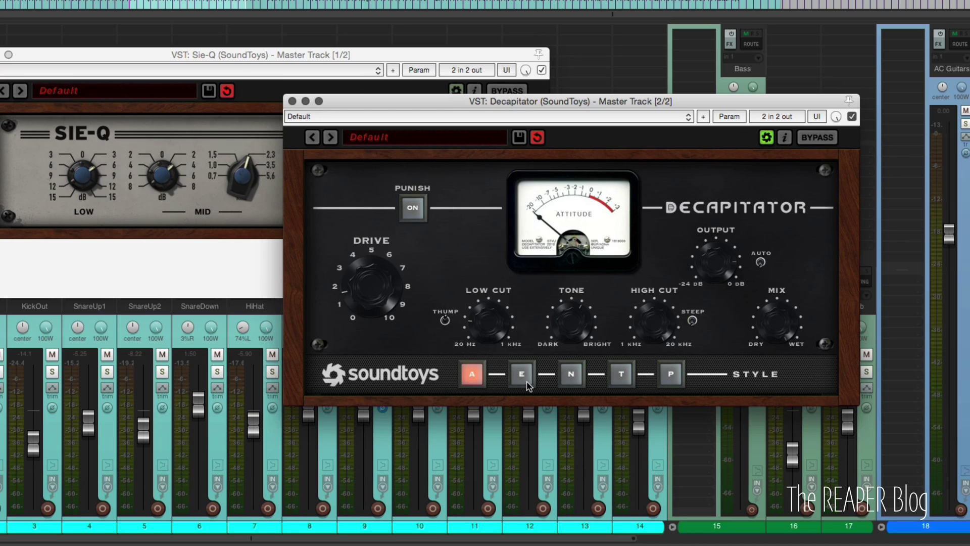
left_click(527, 386)
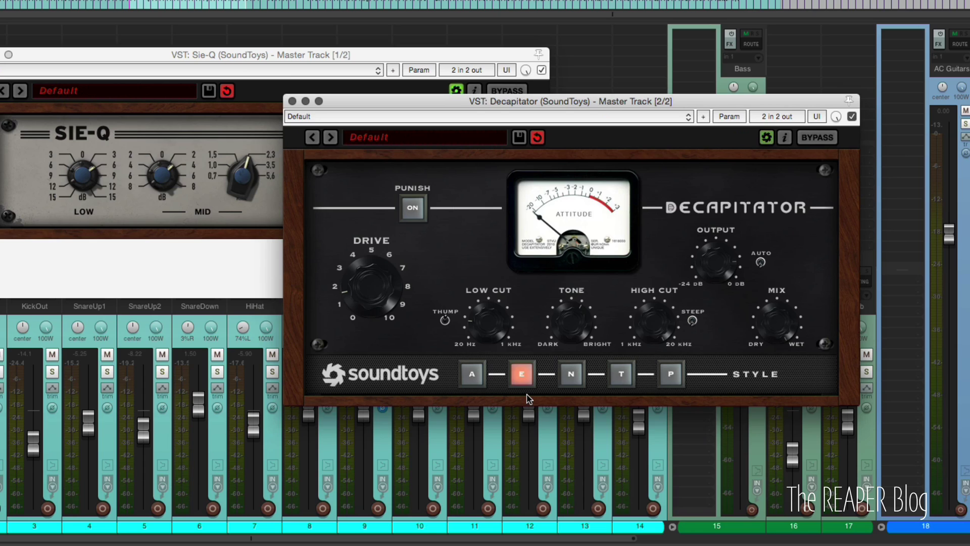
left_click(477, 380)
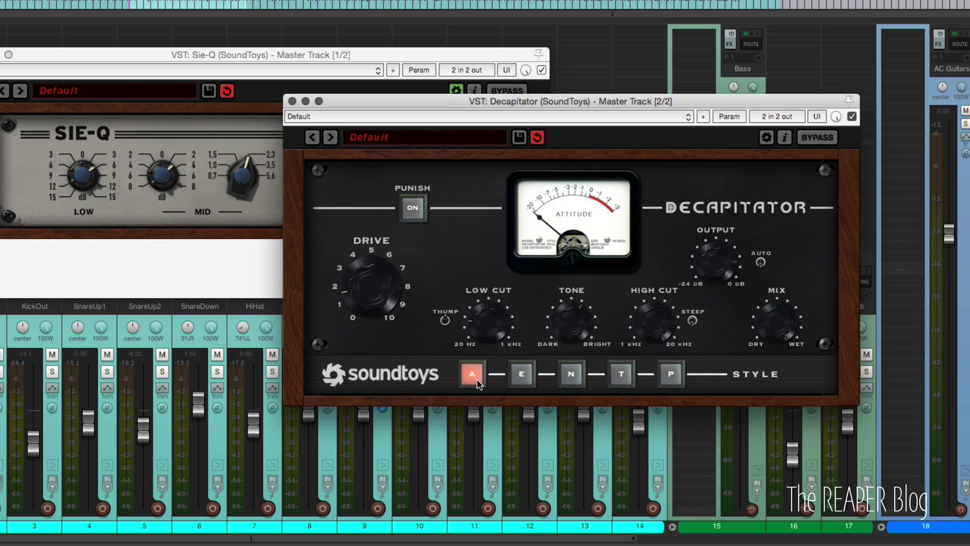
left_click(517, 378)
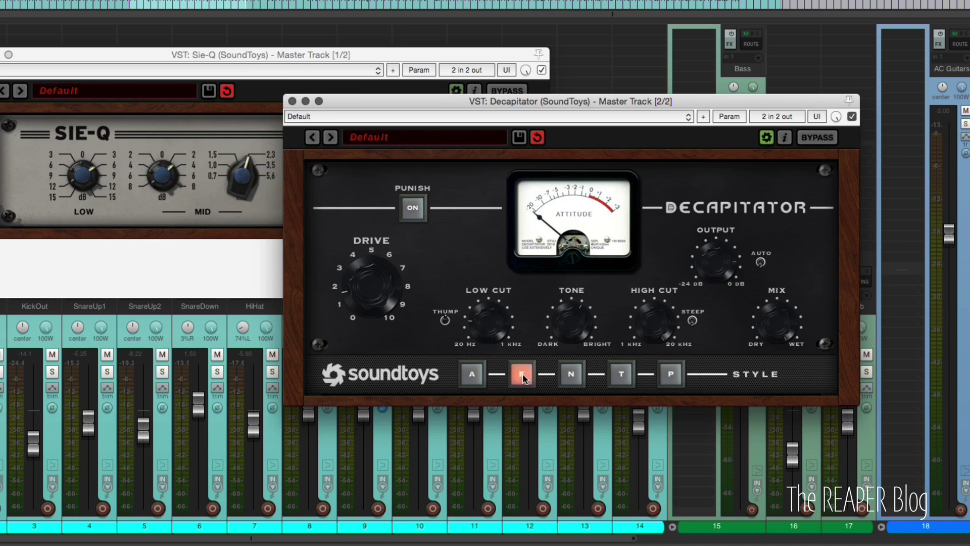
left_click(573, 375)
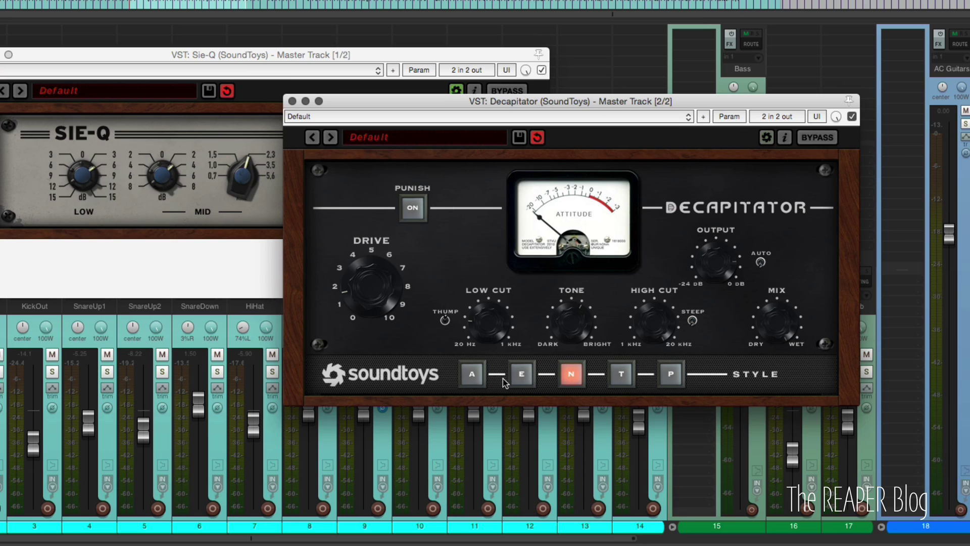
left_click(477, 378)
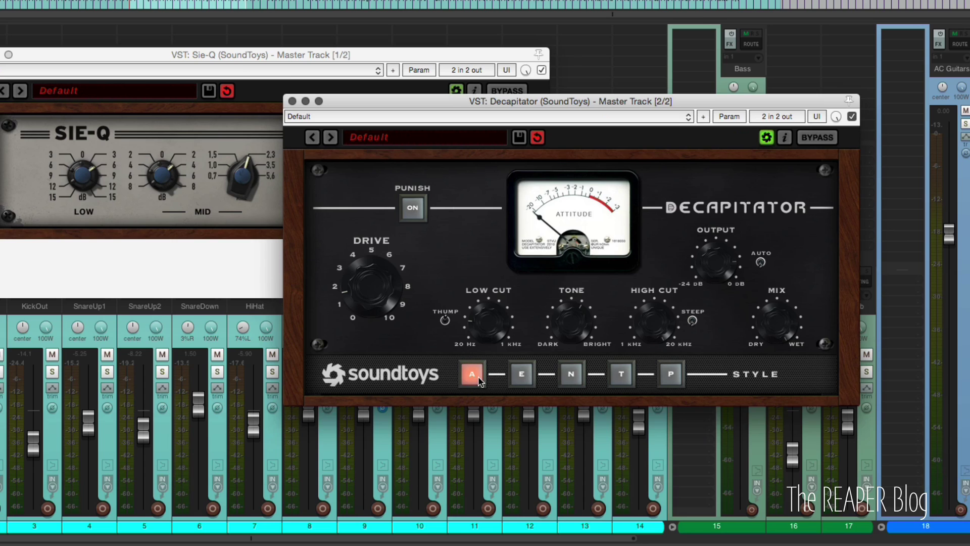
left_click(520, 380)
left_click(571, 379)
left_click(624, 383)
left_click(677, 384)
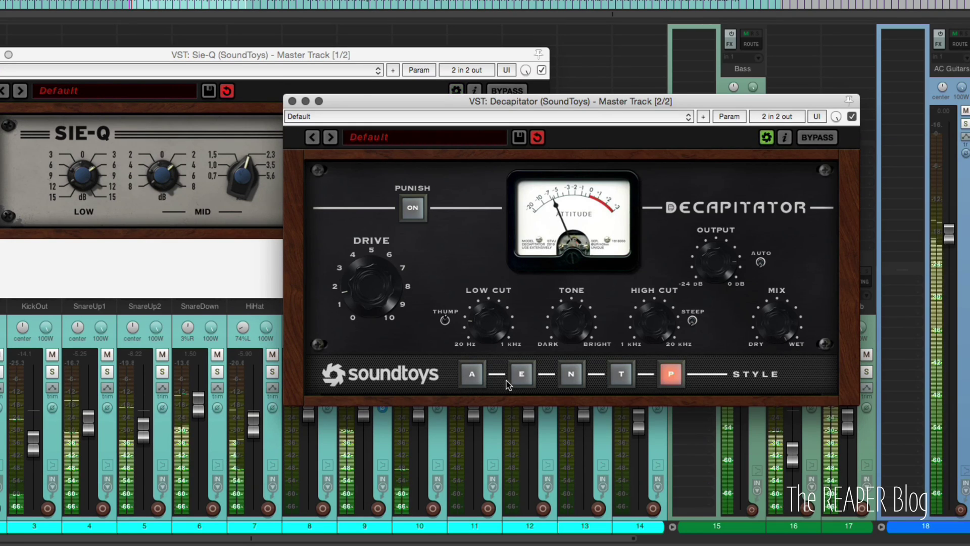
Compare the Decapitator's A, N, T and E styles during playback and settle on the N style.
left_click(472, 374)
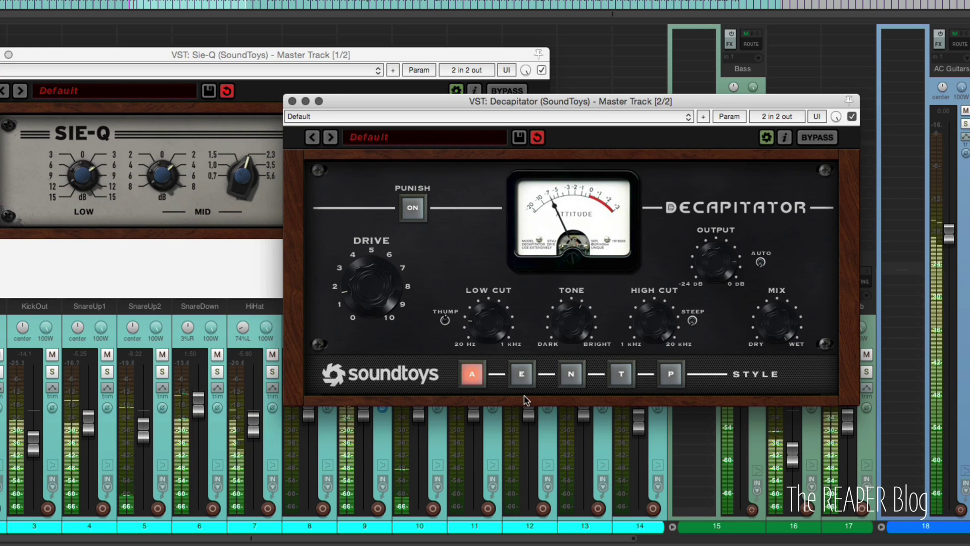
left_click(572, 377)
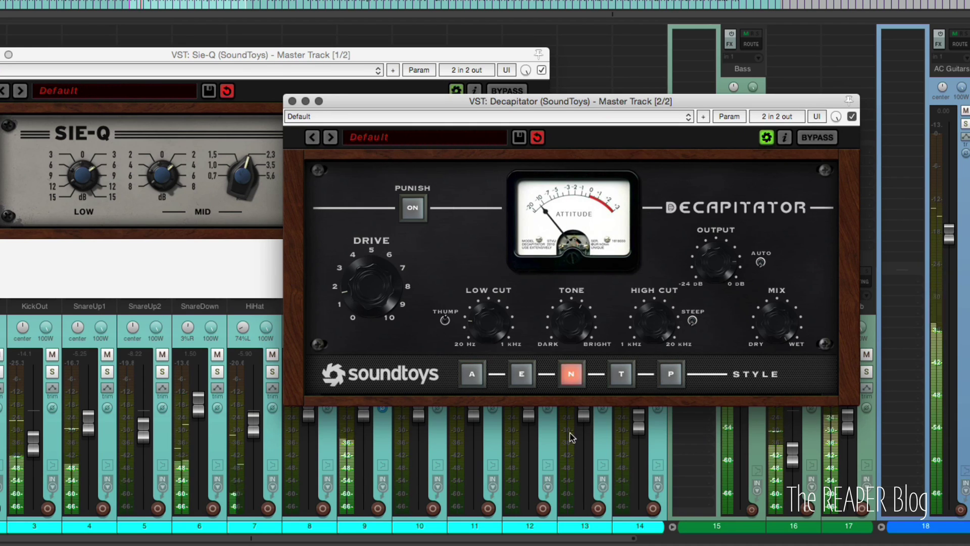
left_click(474, 378)
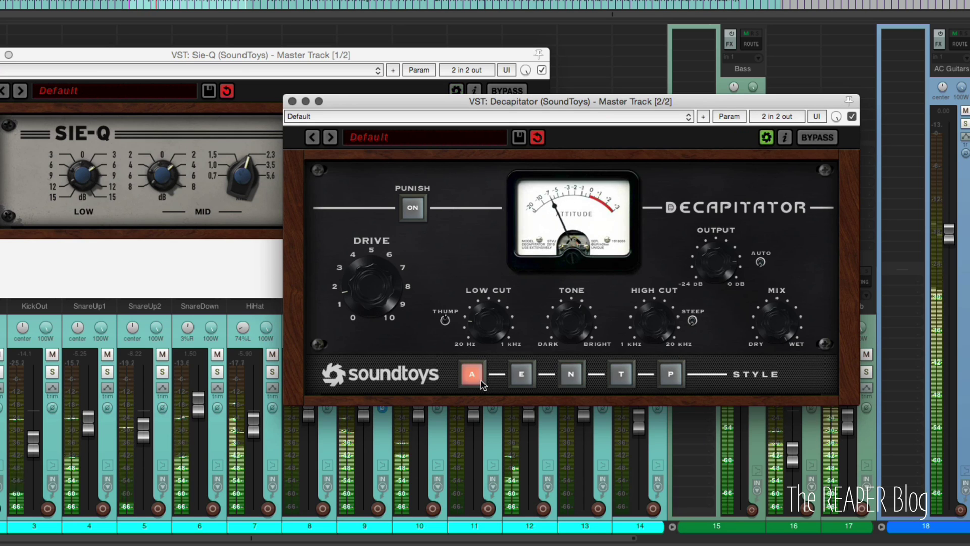
left_click(571, 376)
left_click(616, 385)
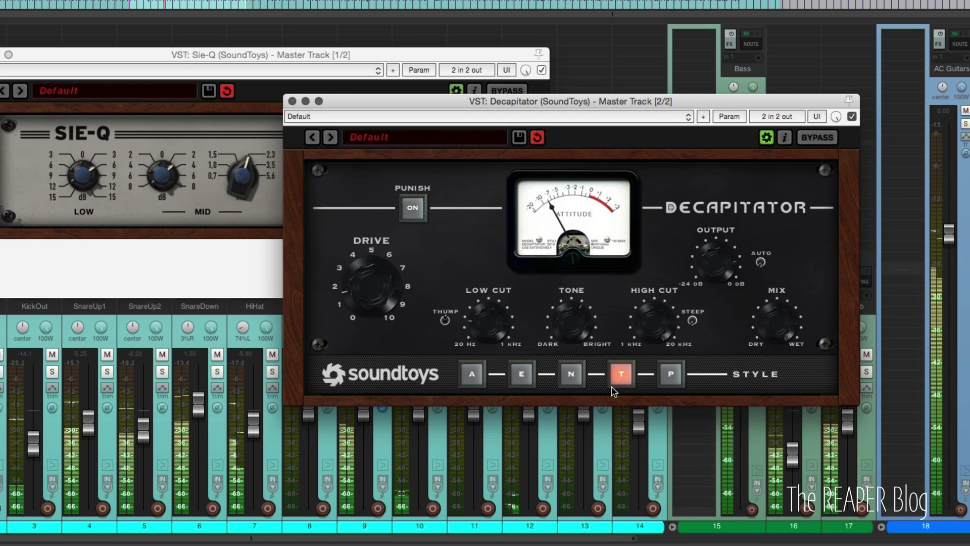
left_click(525, 382)
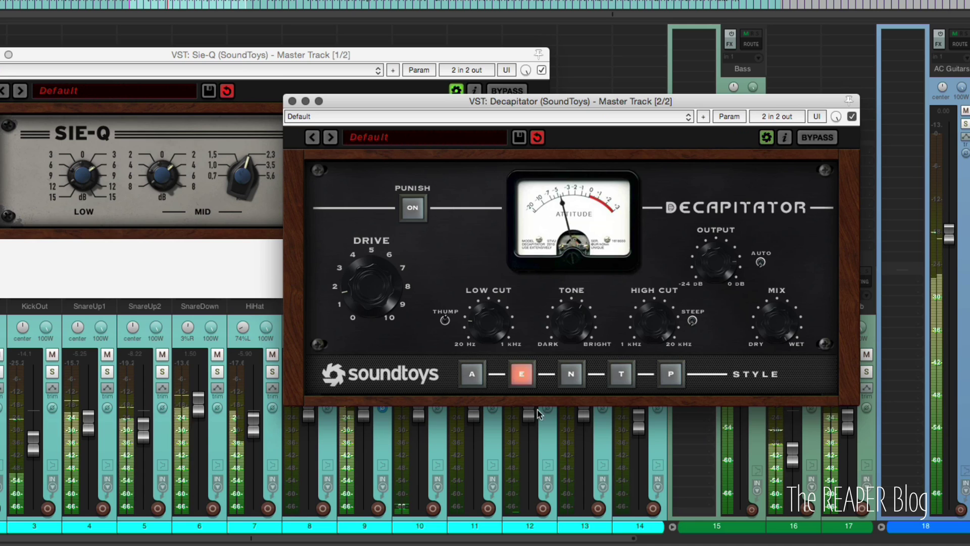
left_click(575, 386)
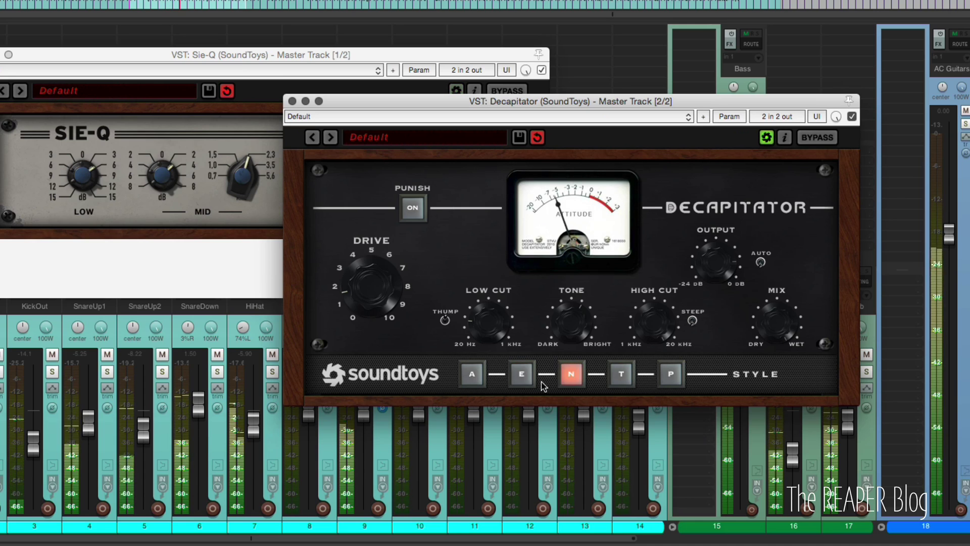
left_click(472, 378)
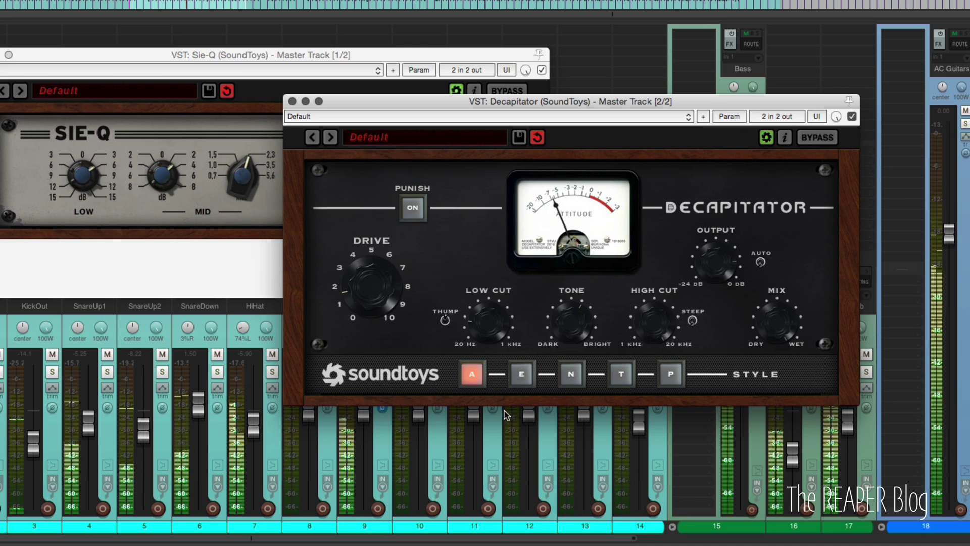
left_click(569, 385)
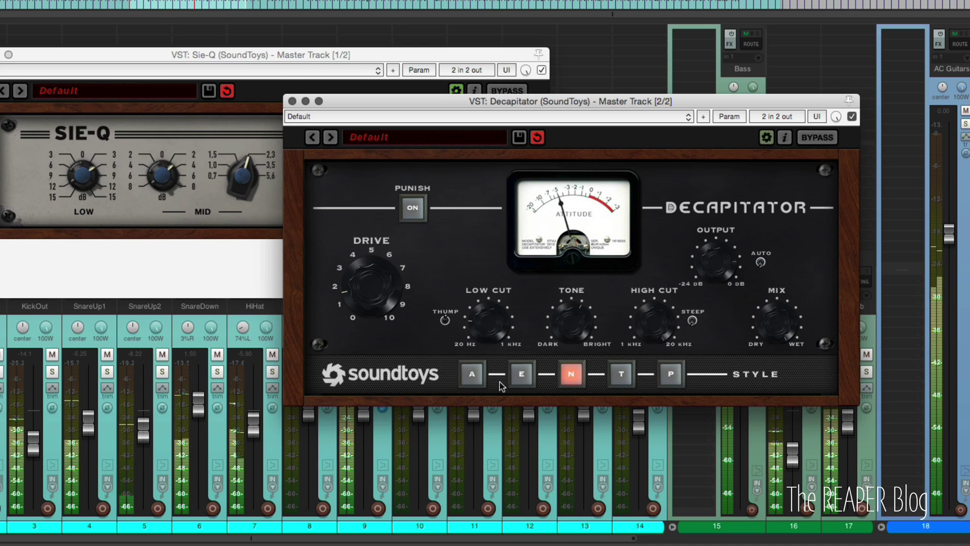
left_click(471, 375)
left_click(564, 377)
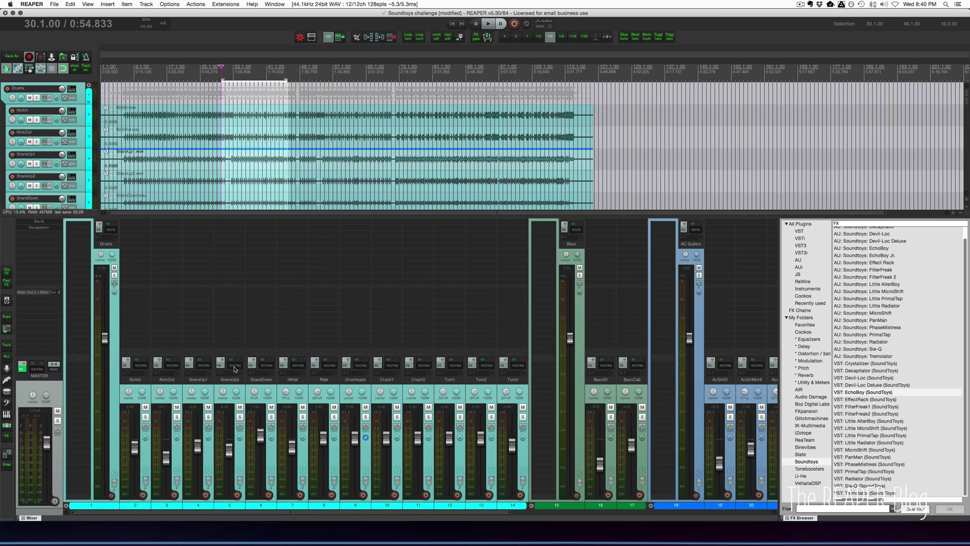
Solo the Bass folder and start playback from the start of the selected section.
left_click(580, 268)
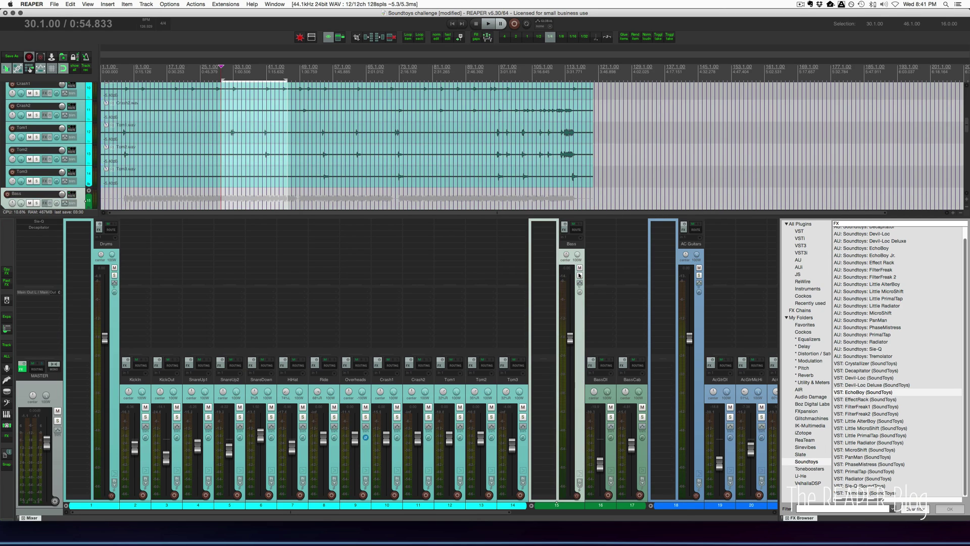
left_click(580, 275)
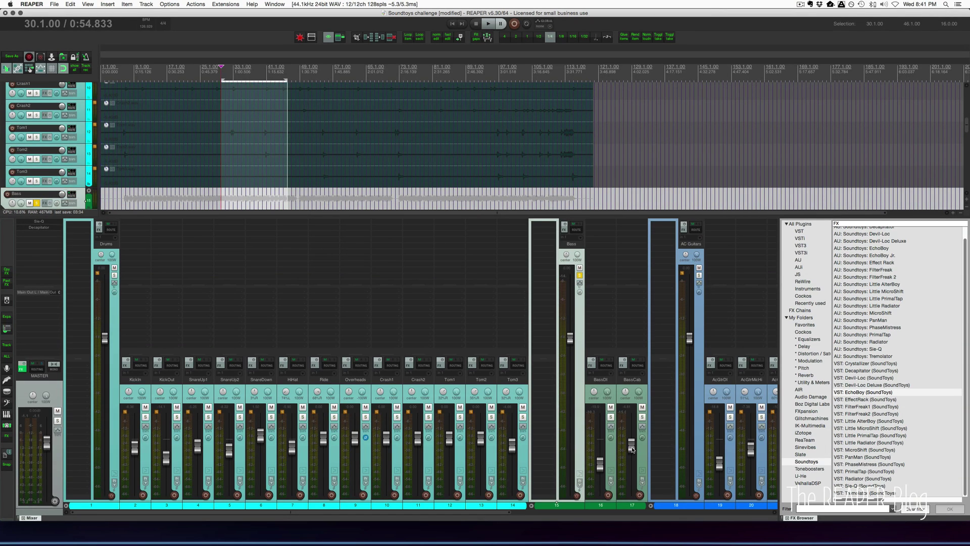
key("space")
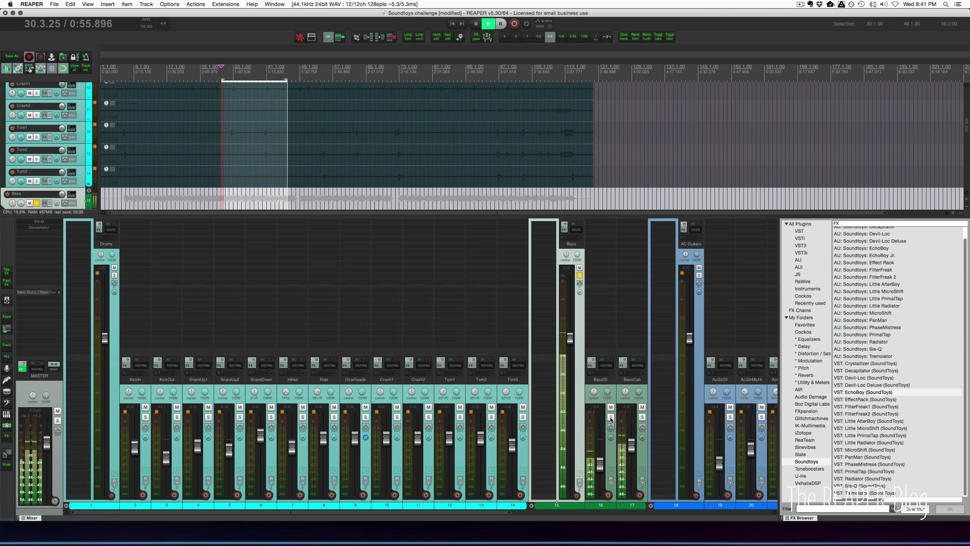
Solo BassDI and raise its fader, audition BassCab alone, and leave both bass tracks soloed together.
left_click(611, 416)
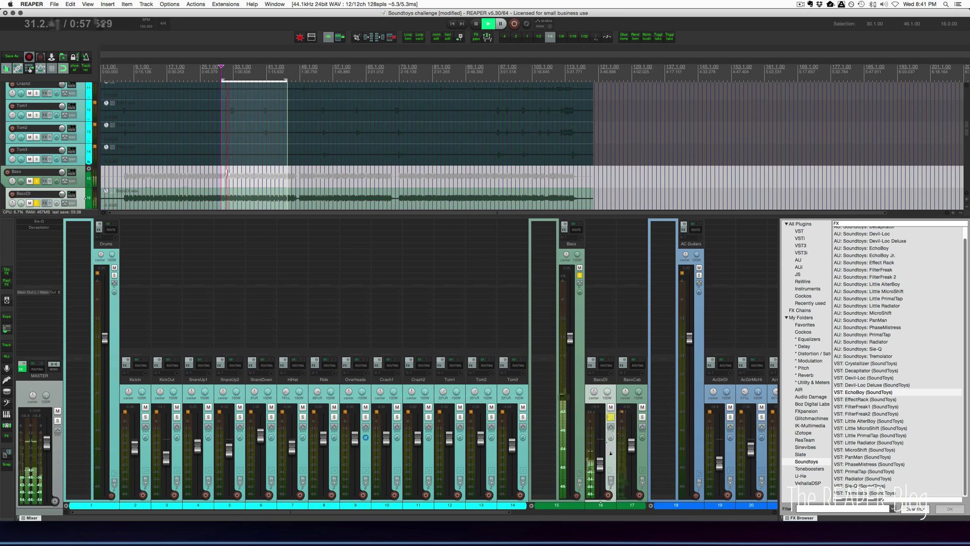
scroll(610, 453, "up", 8)
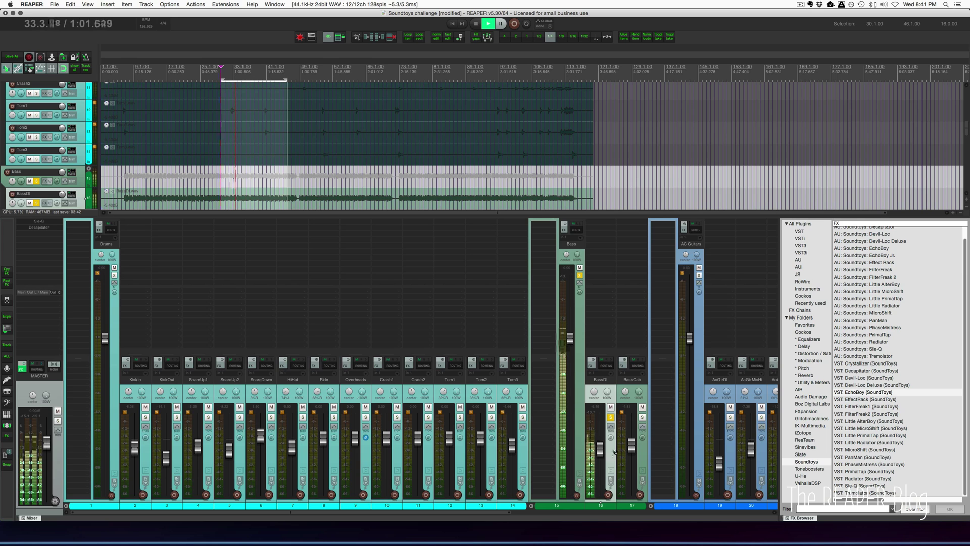
left_click(642, 417)
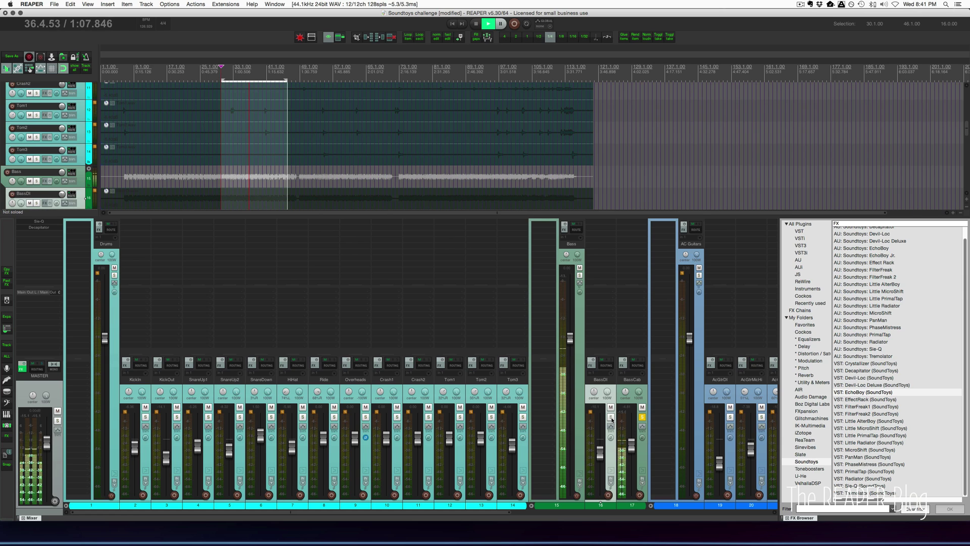
left_click(611, 417)
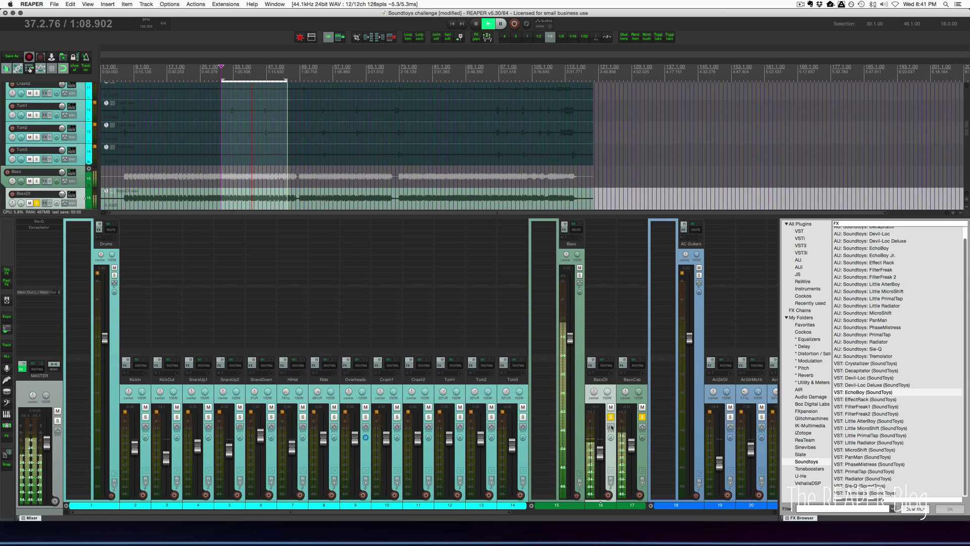
Insert the VST Devil-Loc Deluxe on the Bass folder and set Crush and Crunch to about 1.5 with fast release.
left_click(860, 376)
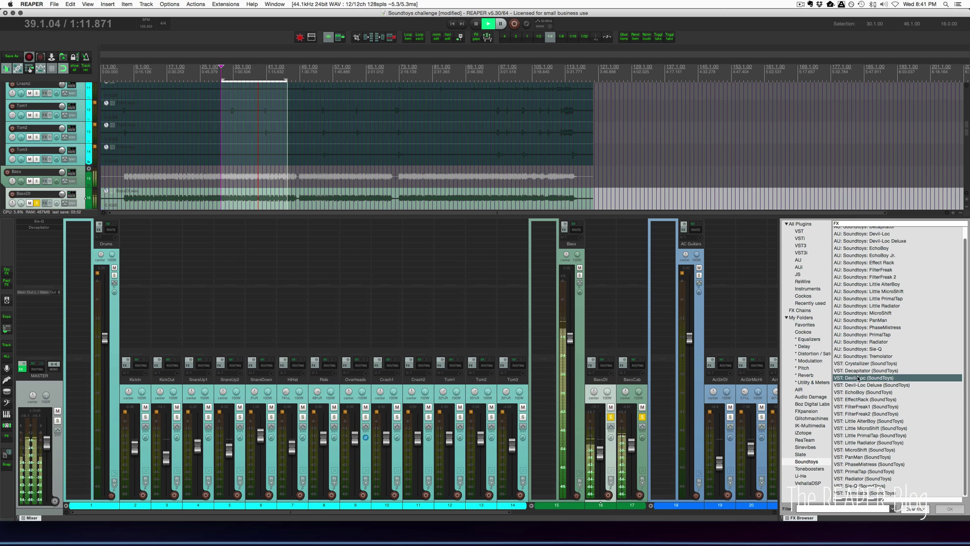
left_click_drag(854, 384, 540, 245)
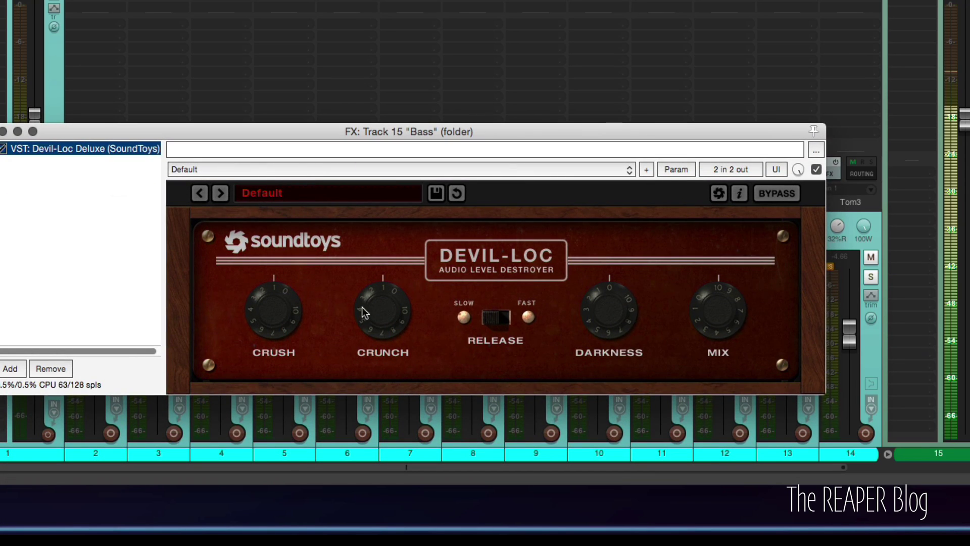
left_click_drag(273, 319, 274, 335)
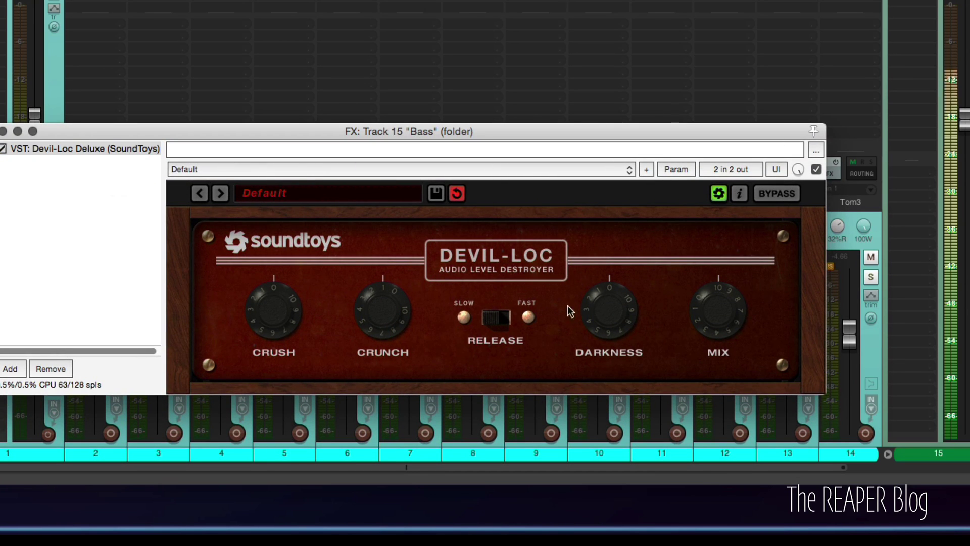
mouse_move(383, 310)
left_mouse_down()
mouse_move(381, 289)
mouse_move(382, 305)
left_mouse_up()
mouse_move(279, 304)
left_mouse_down()
mouse_move(278, 283)
mouse_move(282, 299)
left_mouse_up()
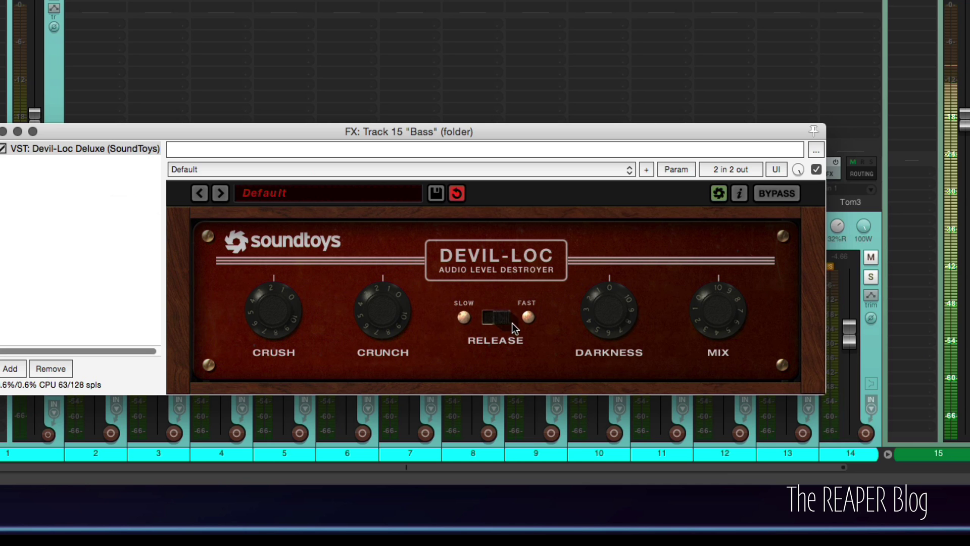
View and dismiss Devil-Loc Deluxe's information screen, and compare the bass with the plugin bypassed and active.
left_click(312, 242)
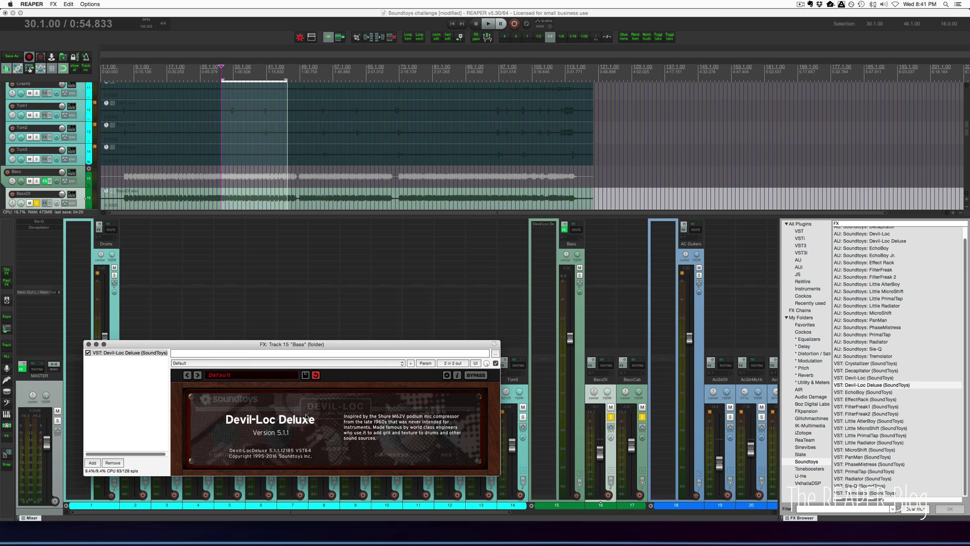
left_click(321, 415)
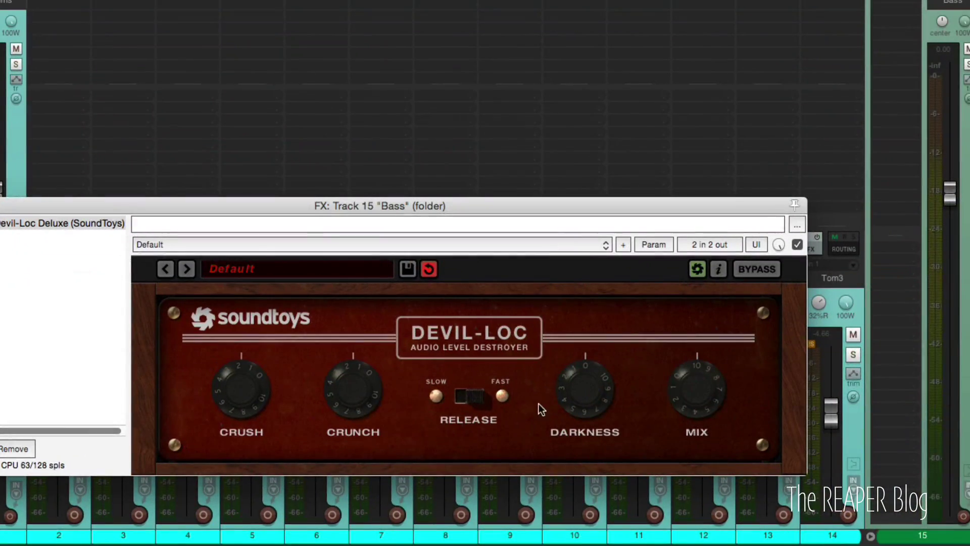
left_click(764, 268)
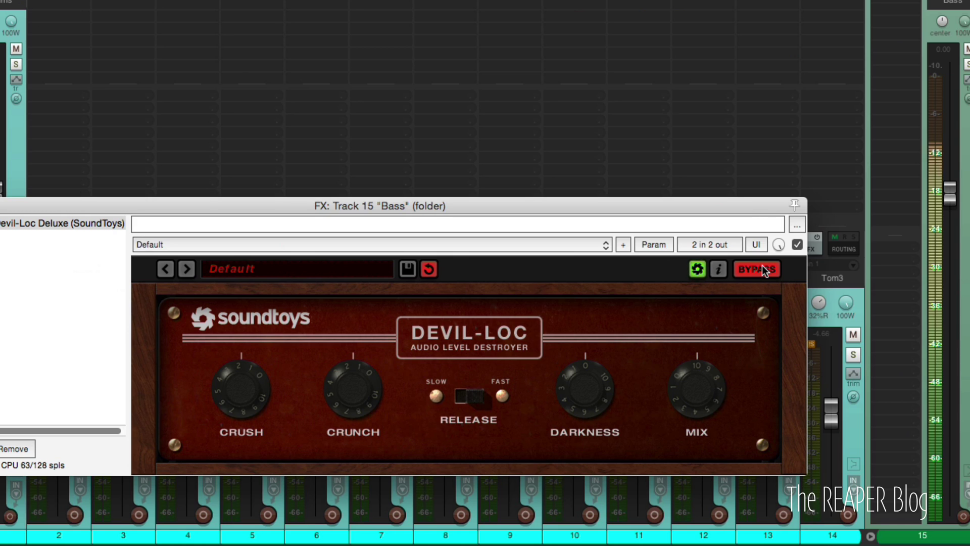
left_click(763, 269)
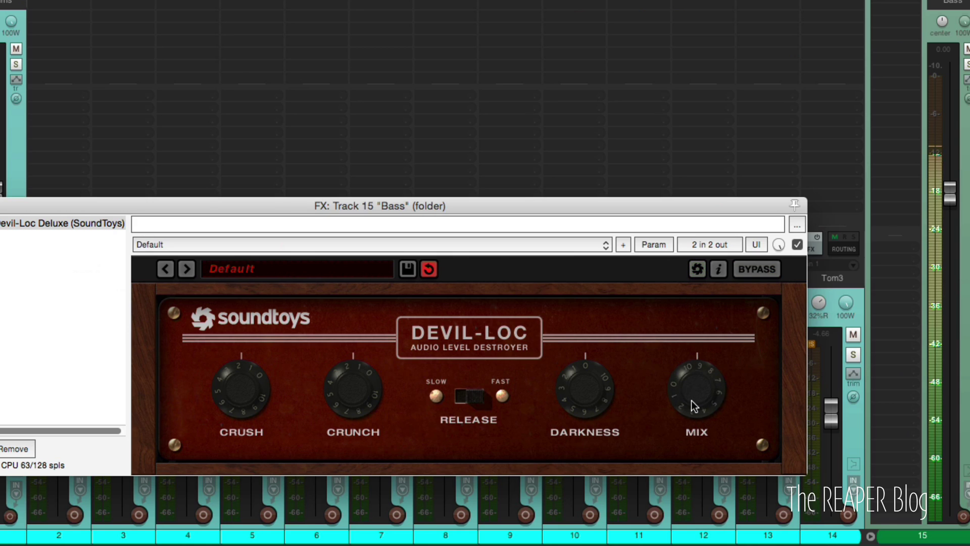
Rebalance Devil-Loc Deluxe on the bass during playback: Crush, Crunch and Mix at about 1.5, Darkness at about 2.5.
left_click_drag(693, 403, 699, 545)
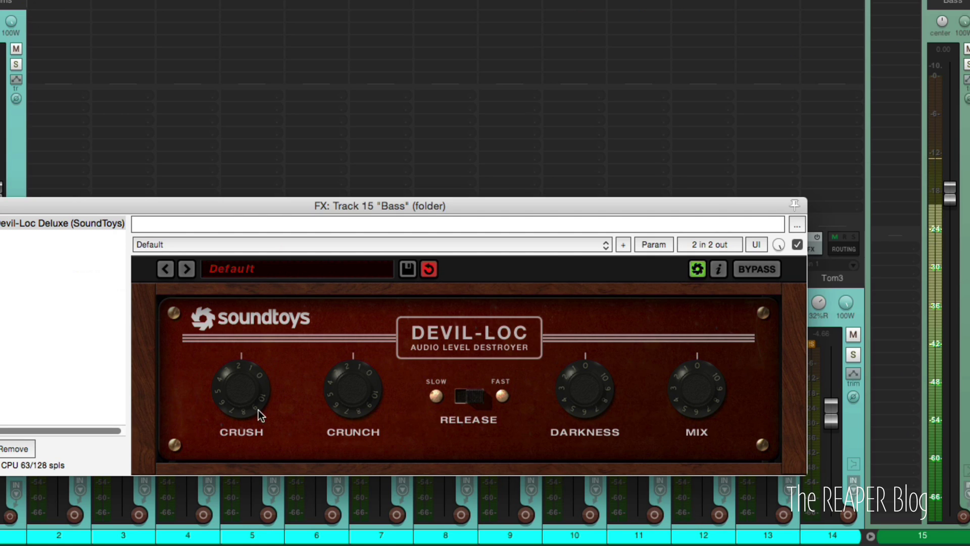
left_click_drag(247, 399, 248, 390)
left_click_drag(365, 398, 367, 389)
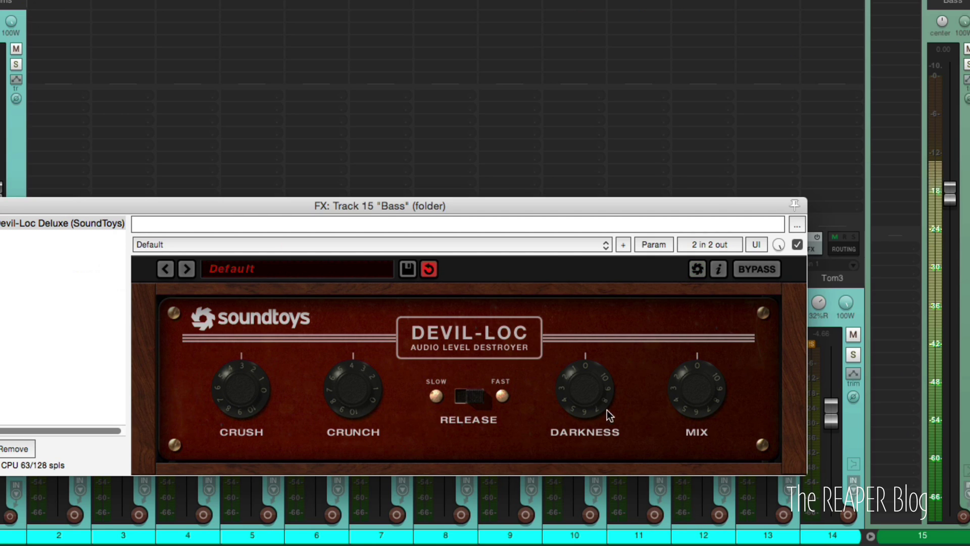
left_click_drag(593, 399, 598, 373)
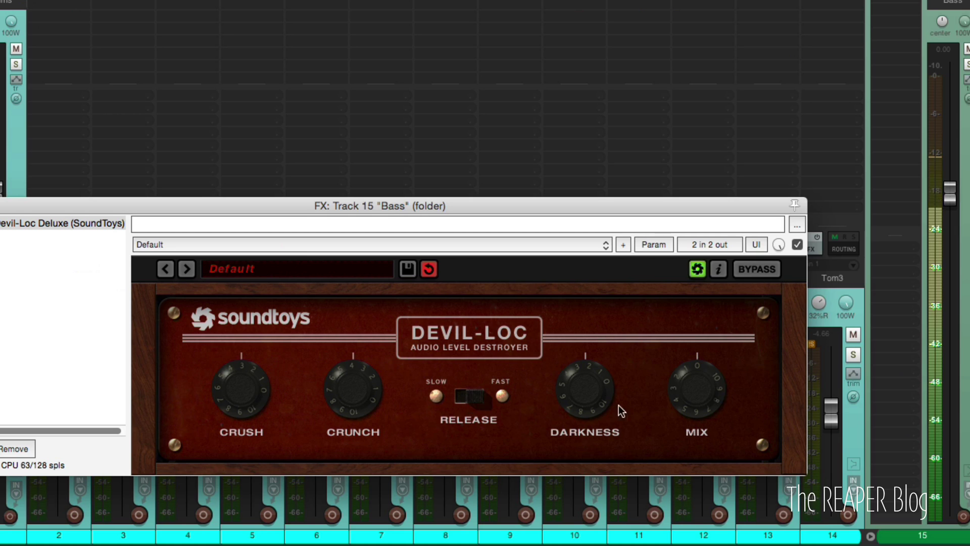
left_click_drag(708, 384, 708, 373)
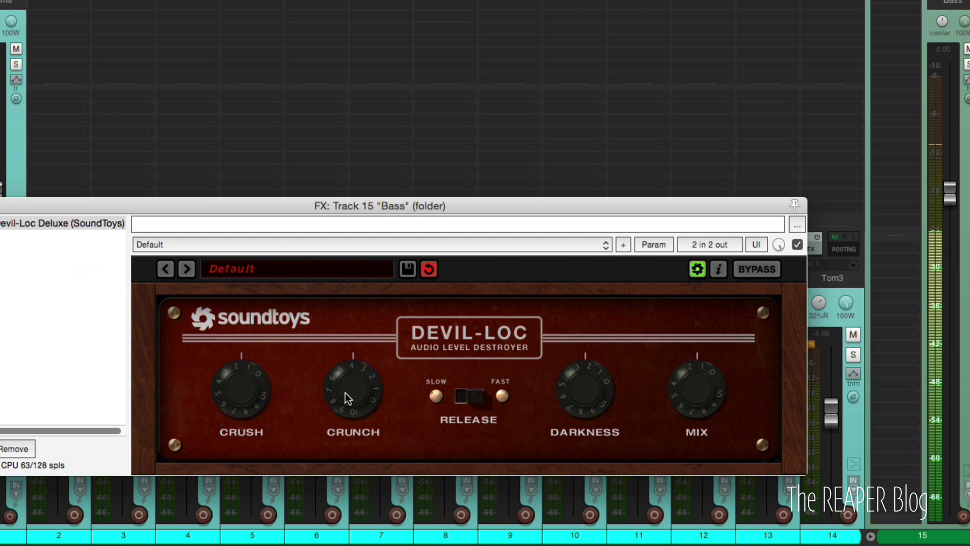
left_click_drag(347, 376, 389, 372)
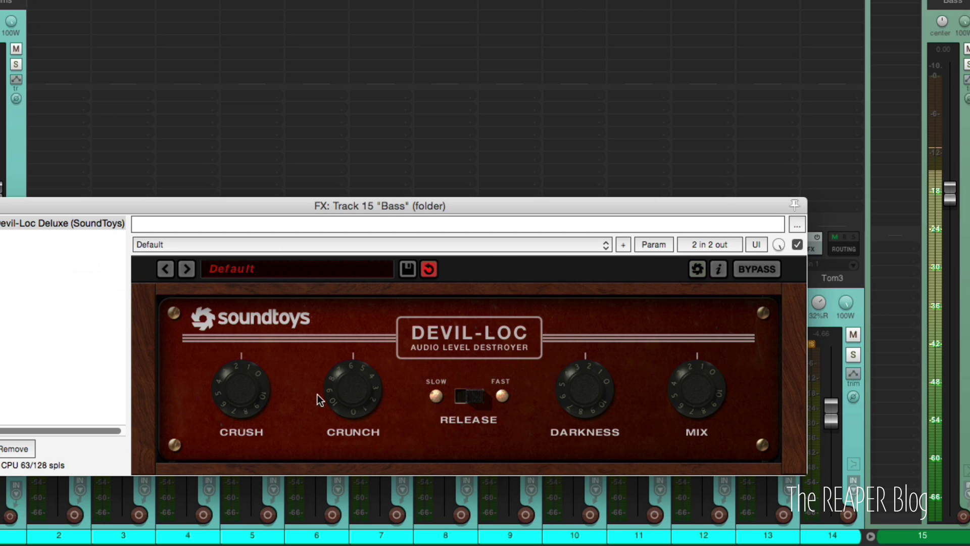
left_click_drag(355, 393, 346, 386)
Compare the bass with Devil-Loc Deluxe bypassed and active, and restart playback to hear the processed sound again.
left_click(773, 271)
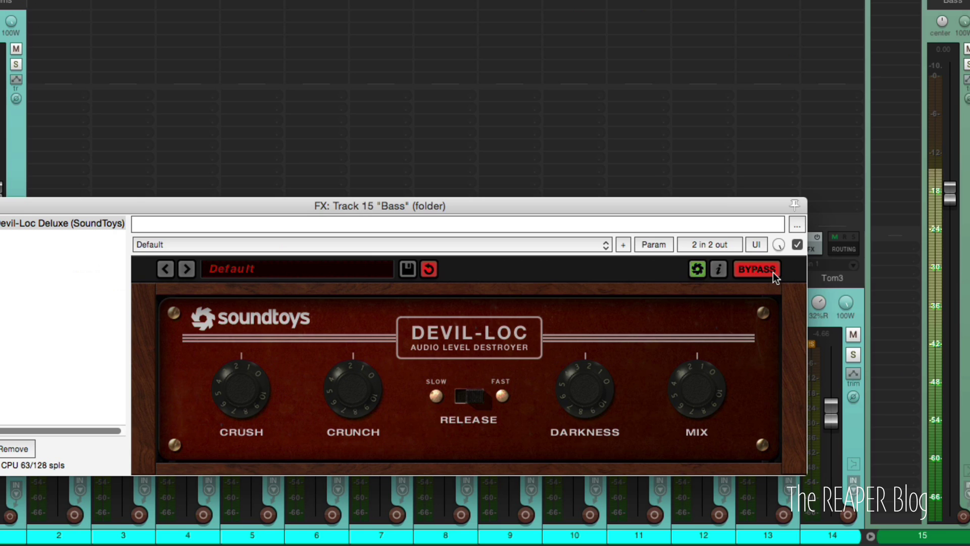
left_click(772, 272)
left_click(756, 269)
left_click(757, 269)
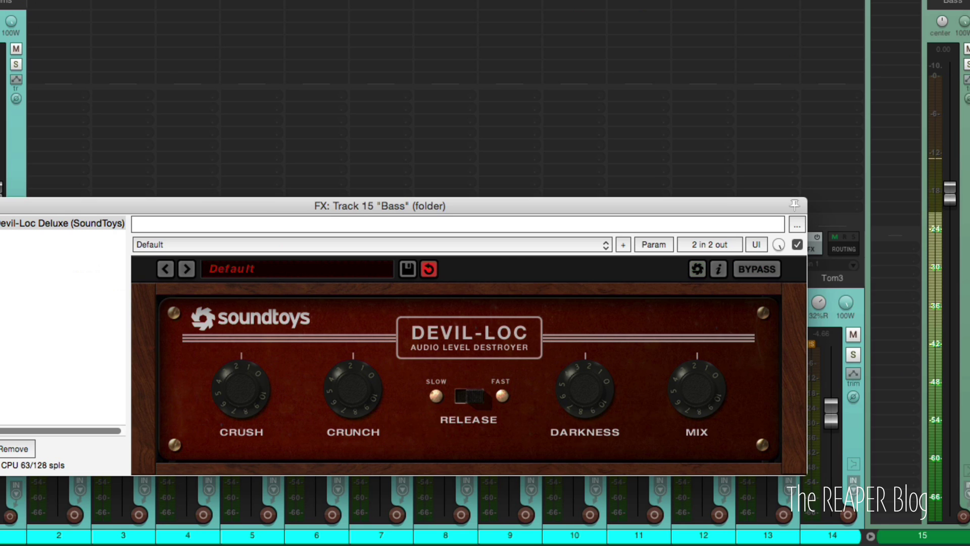
left_click(968, 313)
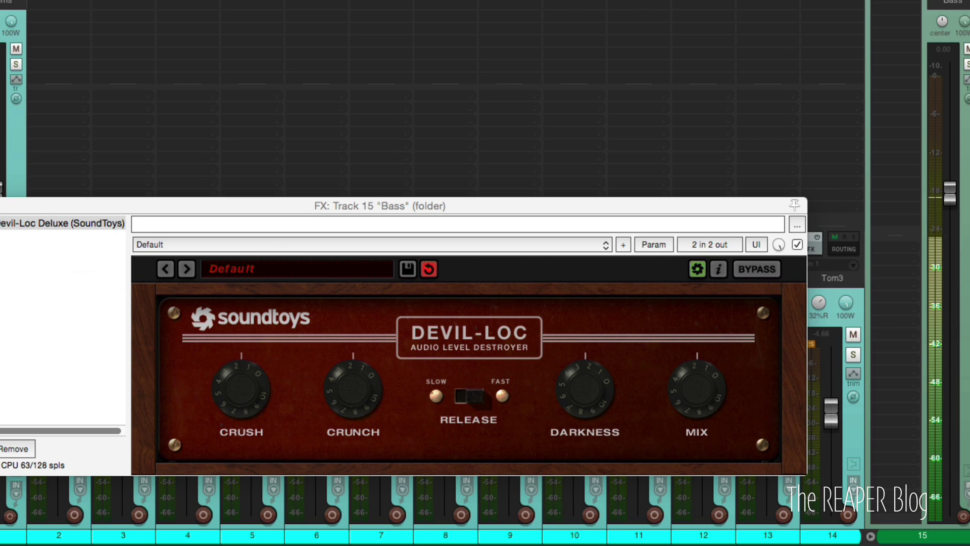
key("space")
key("space")
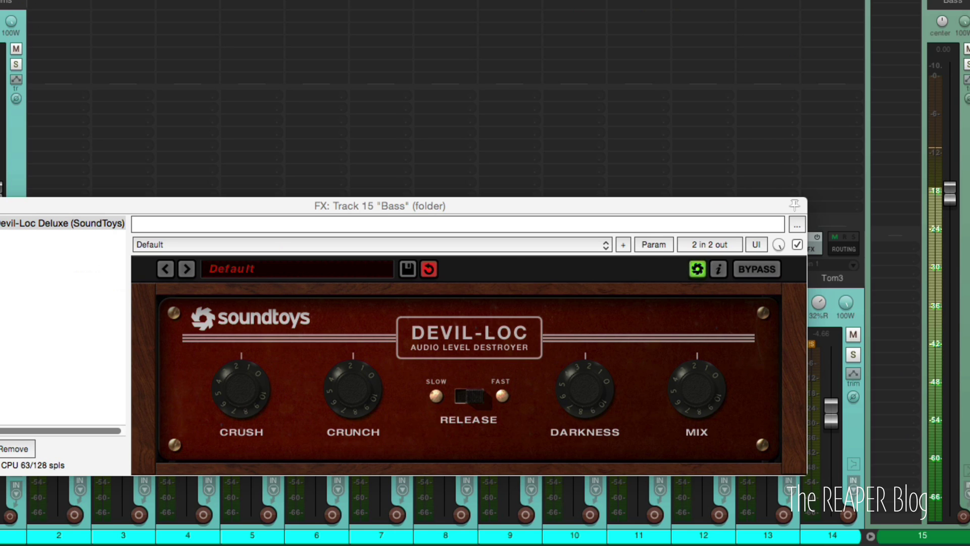
Add Sie-Q after Devil-Loc Deluxe on the Bass folder, boost its low and high bands, and adjust the mid gain and frequency.
left_click_drag(918, 20, 60, 238)
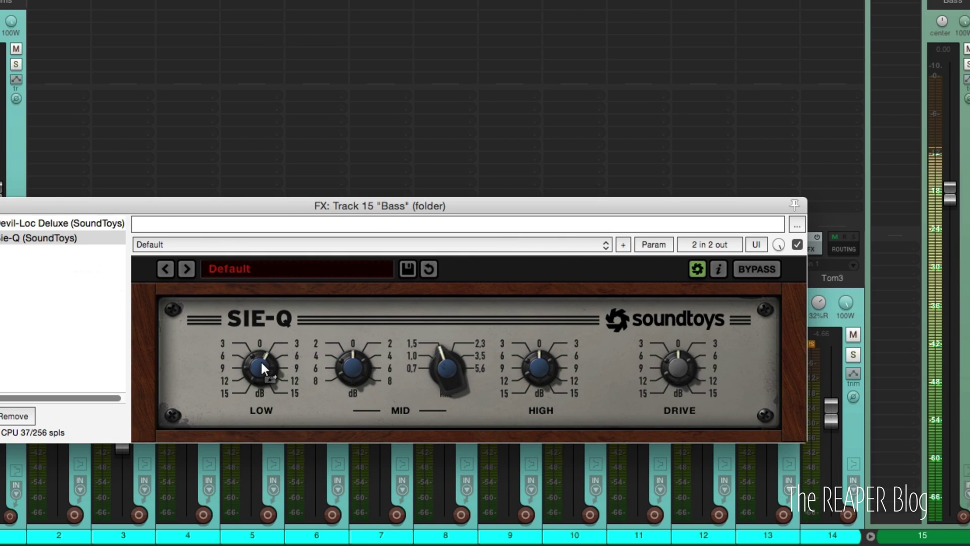
left_click_drag(262, 355, 267, 329)
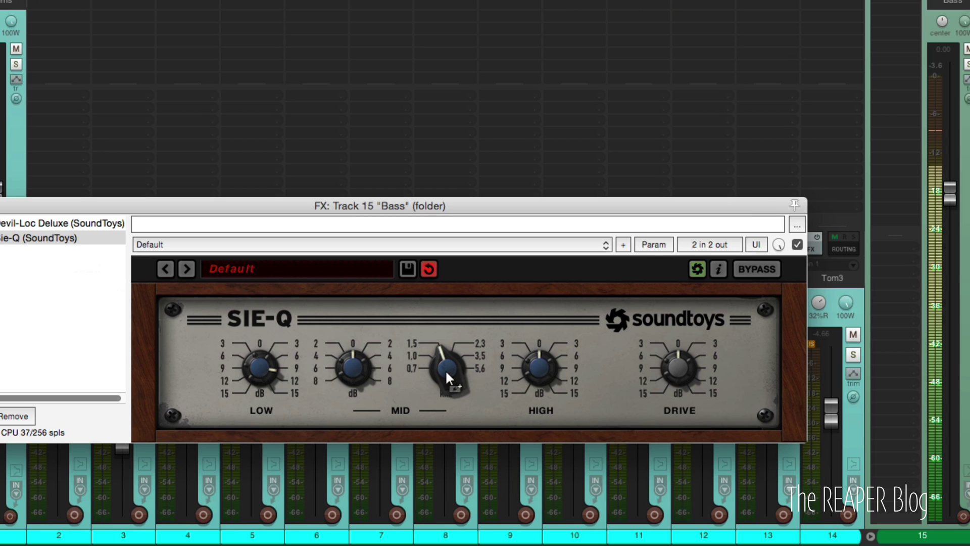
left_click_drag(450, 362, 357, 435)
mouse_move(439, 377)
left_mouse_down()
mouse_move(441, 313)
mouse_move(432, 387)
mouse_move(435, 374)
left_mouse_up()
left_click_drag(547, 401, 550, 331)
mouse_move(548, 369)
left_mouse_down()
mouse_move(547, 378)
mouse_move(554, 357)
left_mouse_up()
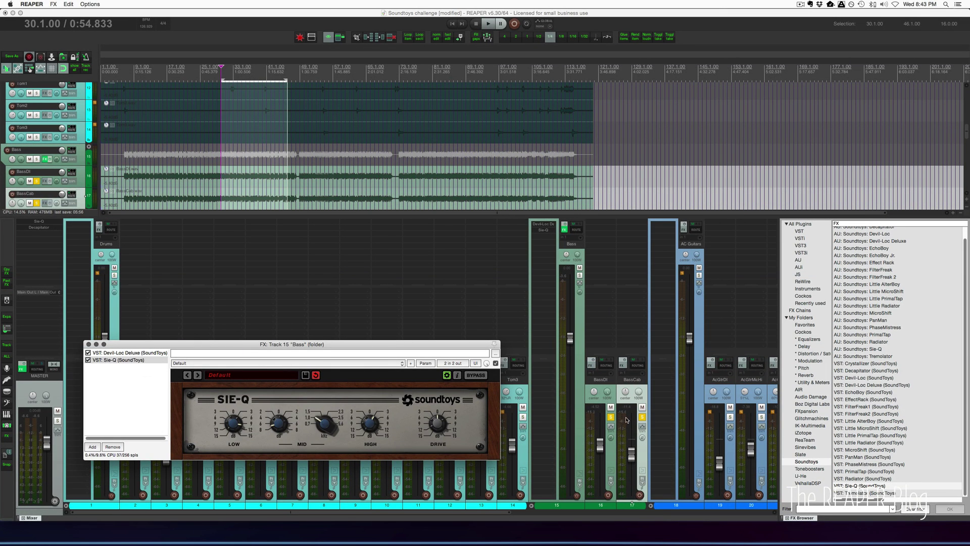
Open the master track's Decapitator and compare the sound with it bypassed and active.
left_click(40, 227)
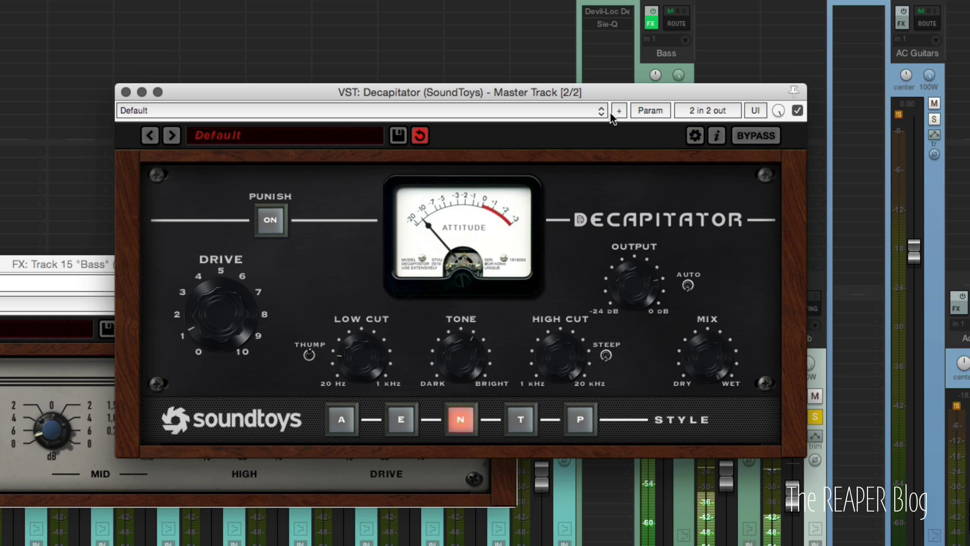
left_click(752, 132)
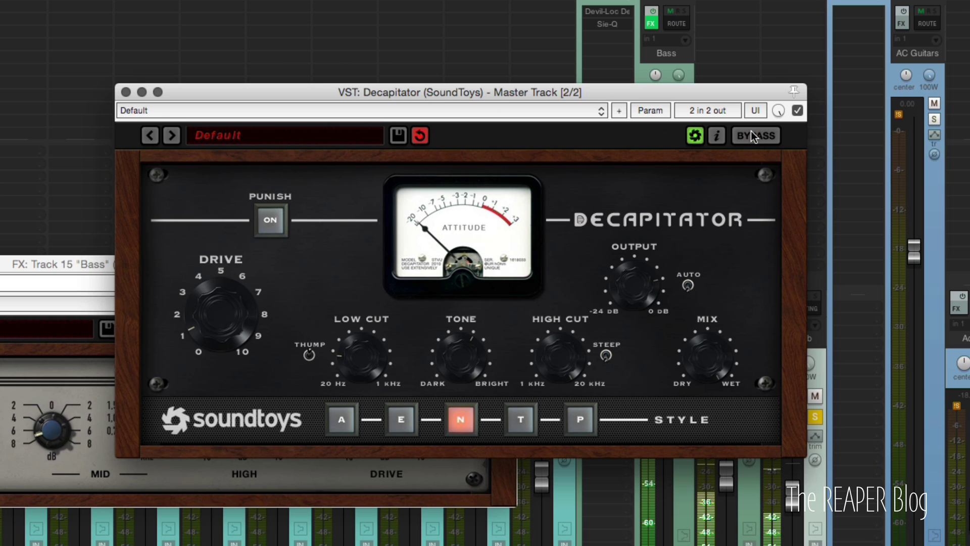
left_click(751, 133)
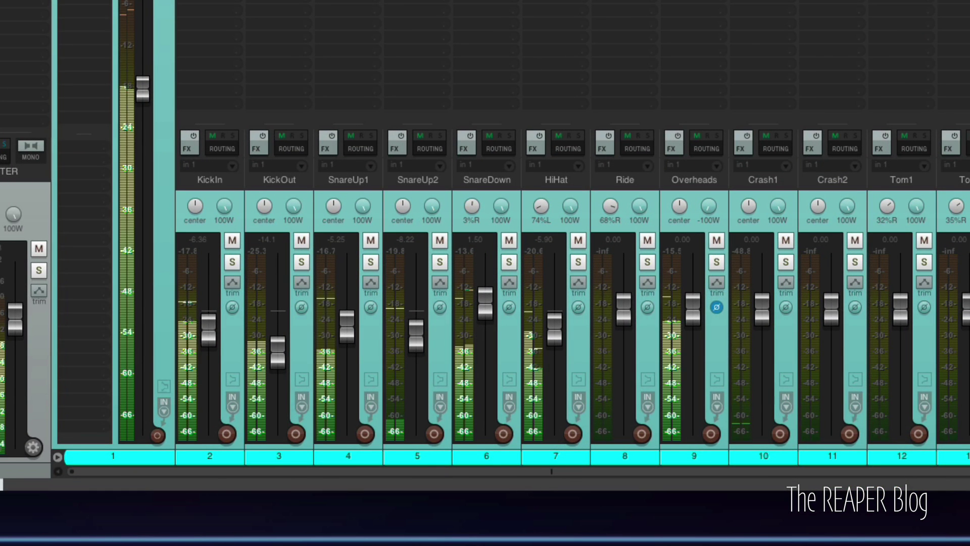
Add Sie-Q to the Drums folder and boost its high, low and mid bands, with the mid frequency at about 3.5 kHz.
key("f")
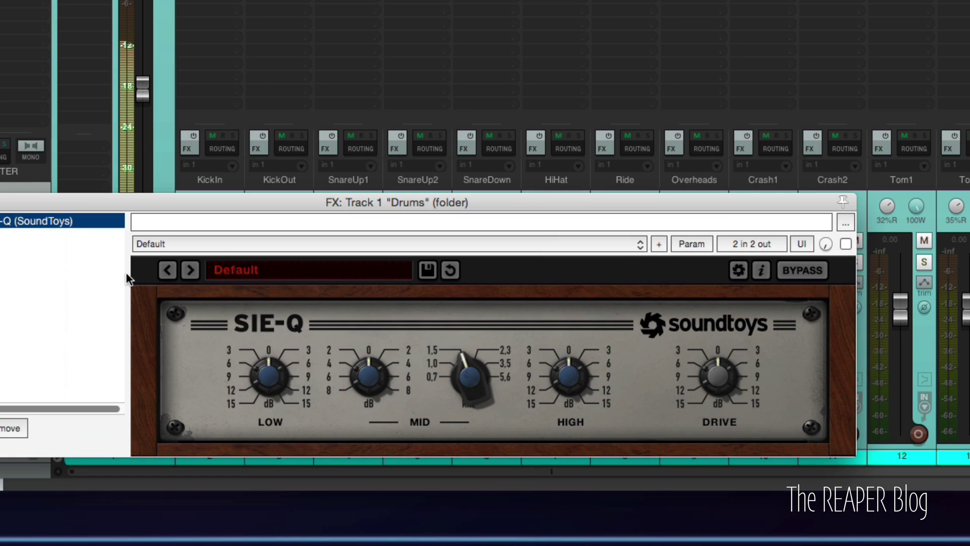
left_click_drag(577, 368, 576, 364)
left_click_drag(357, 373, 357, 361)
left_click_drag(473, 373, 474, 322)
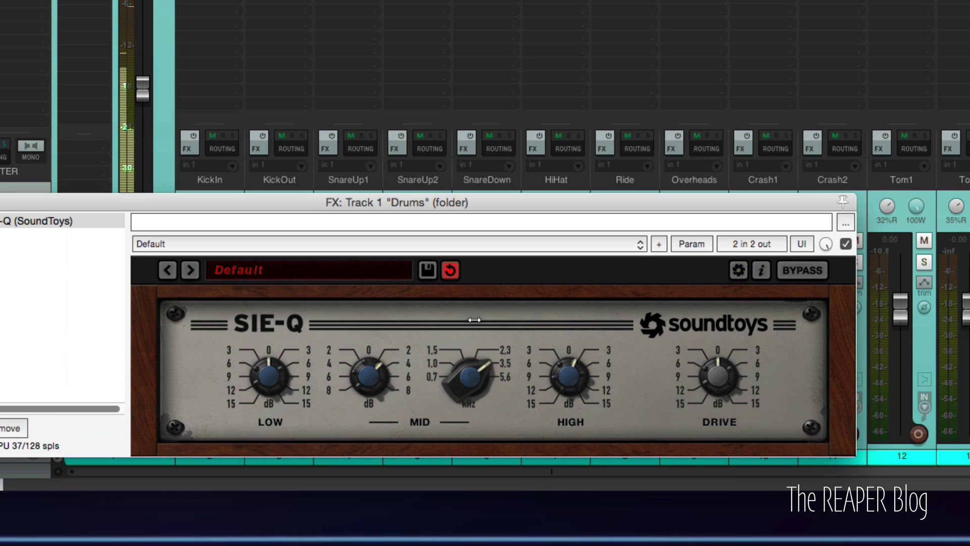
left_click_drag(262, 383, 277, 342)
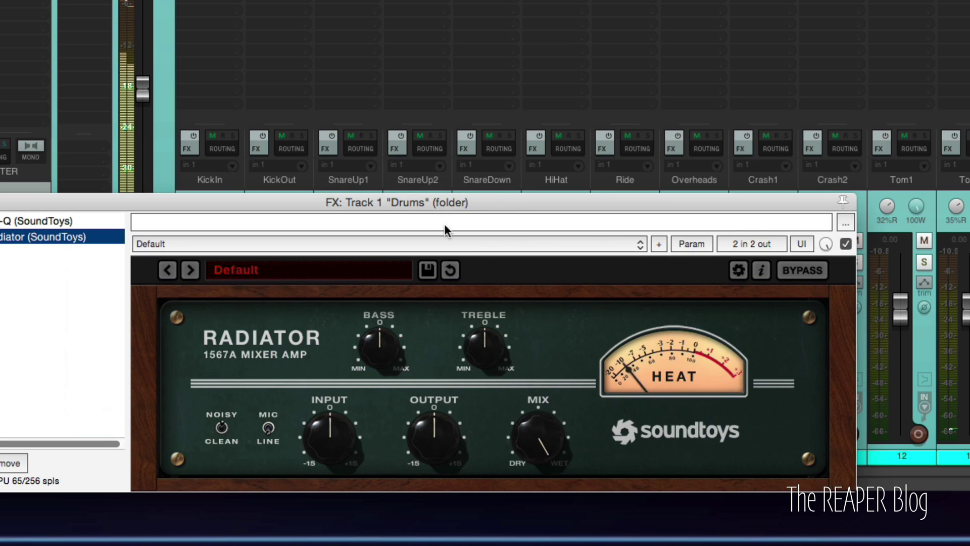
Compare the drums with Radiator bypassed and active.
left_click_drag(500, 198, 626, 66)
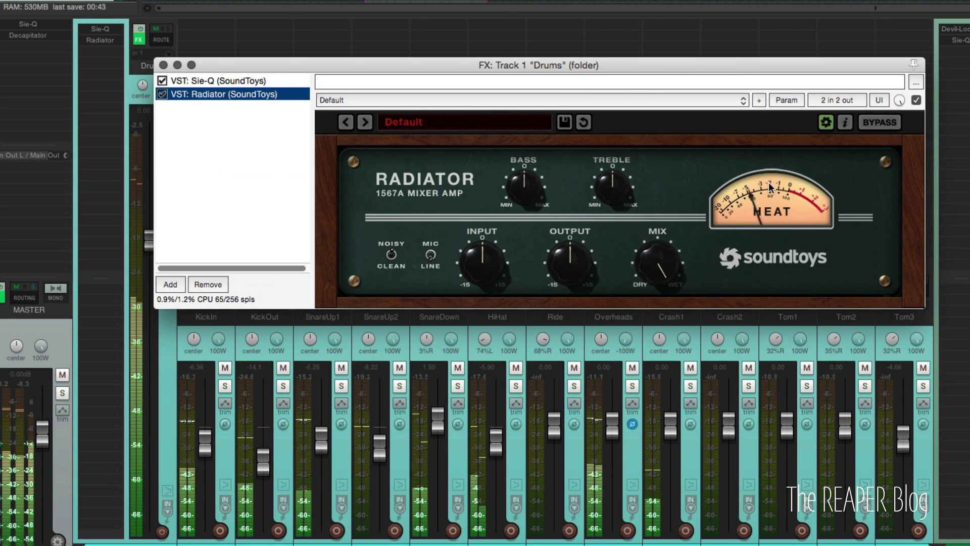
left_click(891, 122)
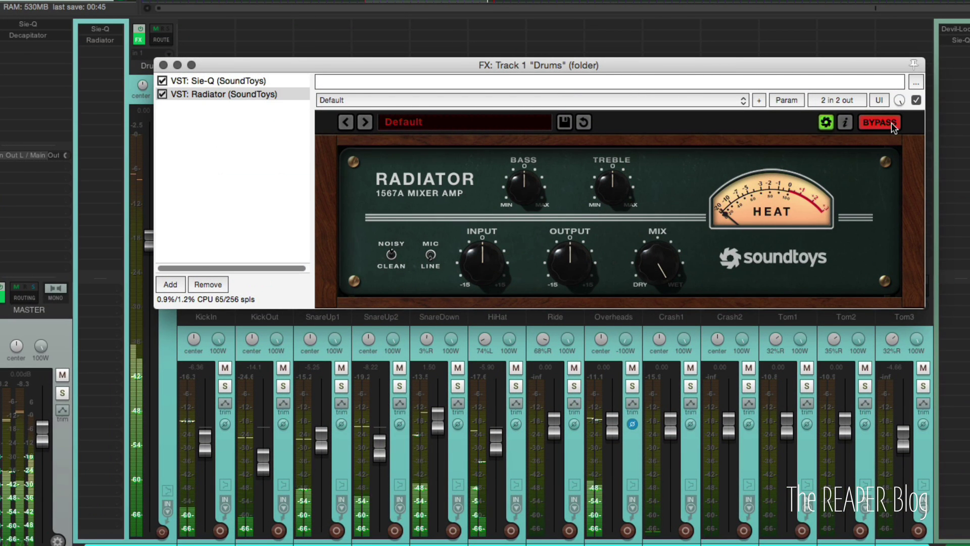
left_click(891, 122)
Load the MoDownBeef Clean preset in the Drums folder's Radiator and lower its mix toward dry.
left_click(422, 122)
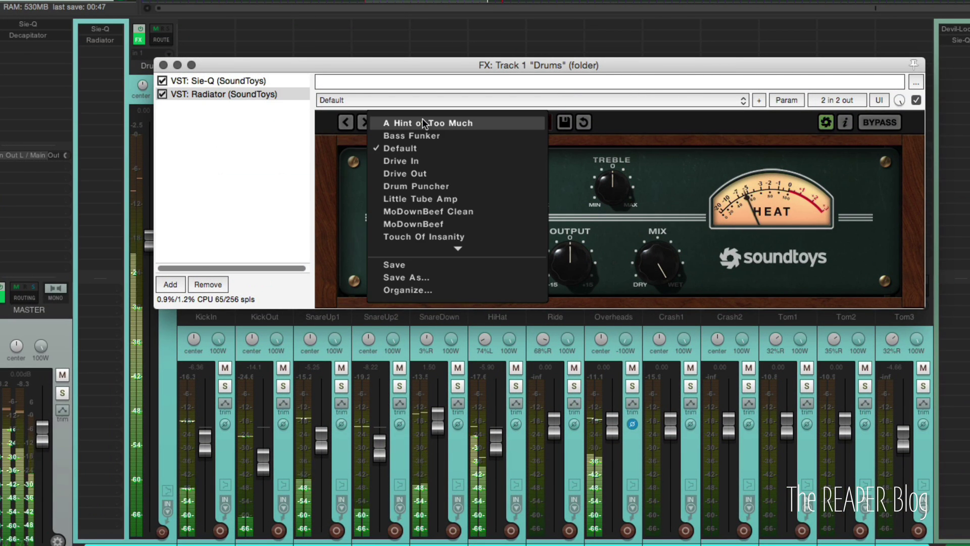
left_click(616, 135)
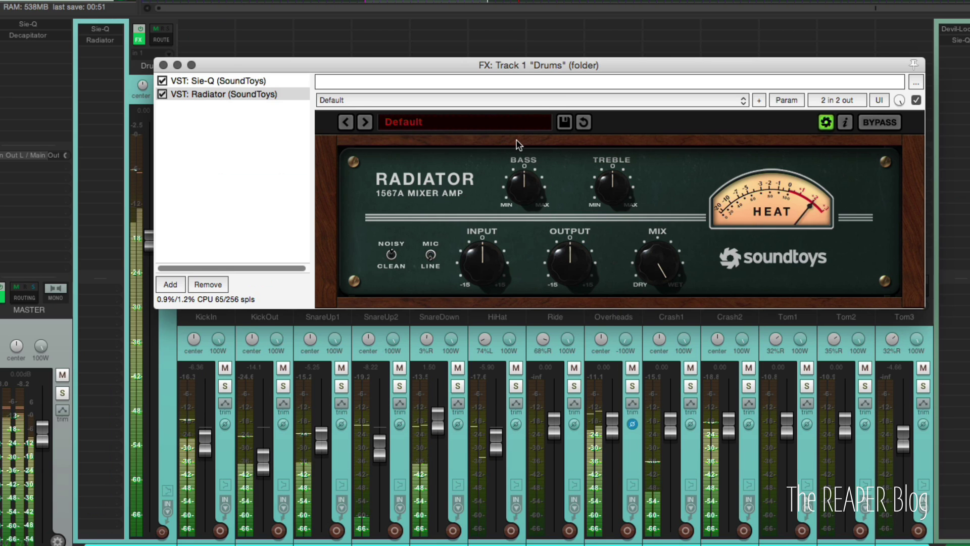
left_click(465, 122)
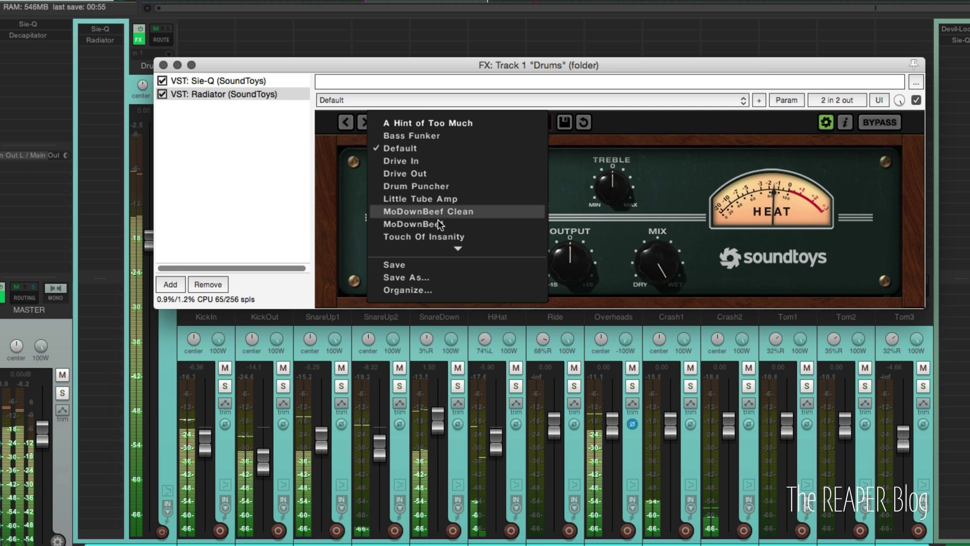
mouse_move(455, 247)
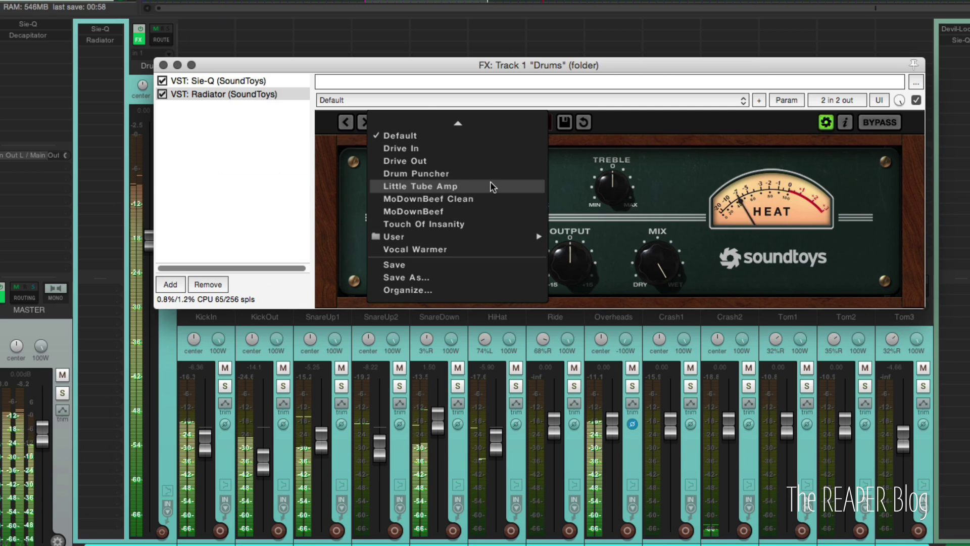
scroll(490, 181, "up", 2)
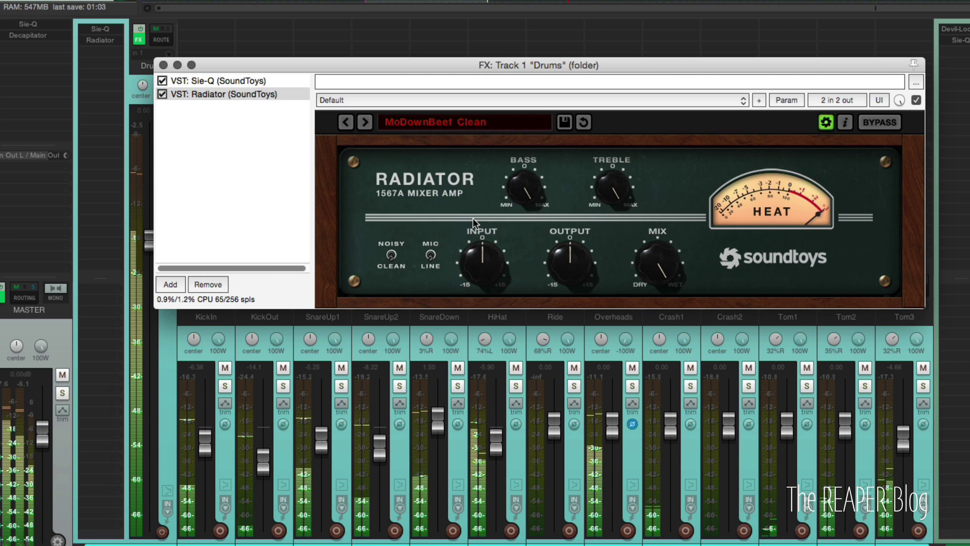
left_click(479, 211)
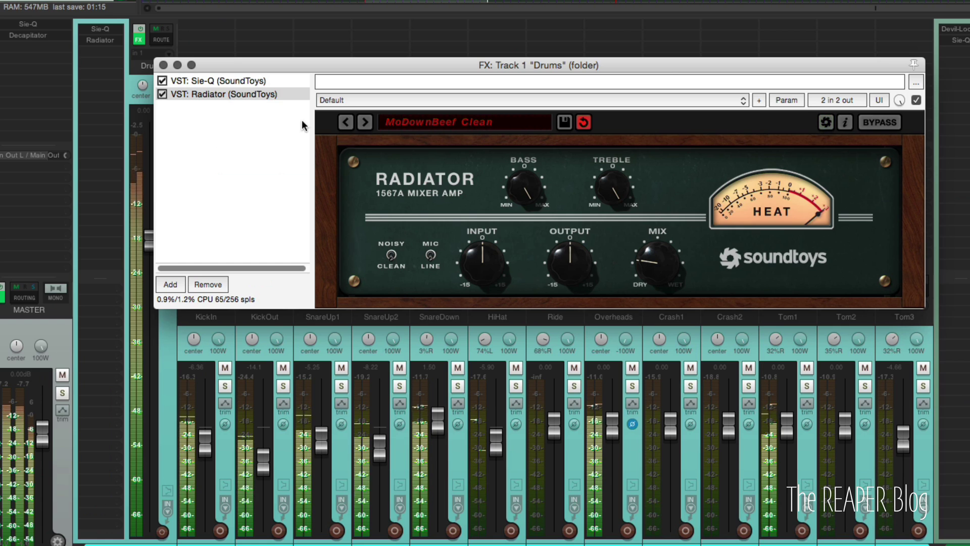
Move Radiator ahead of Sie-Q in the Drums effect chain and compare the drums with the whole chain bypassed and active.
left_click_drag(257, 96, 261, 80)
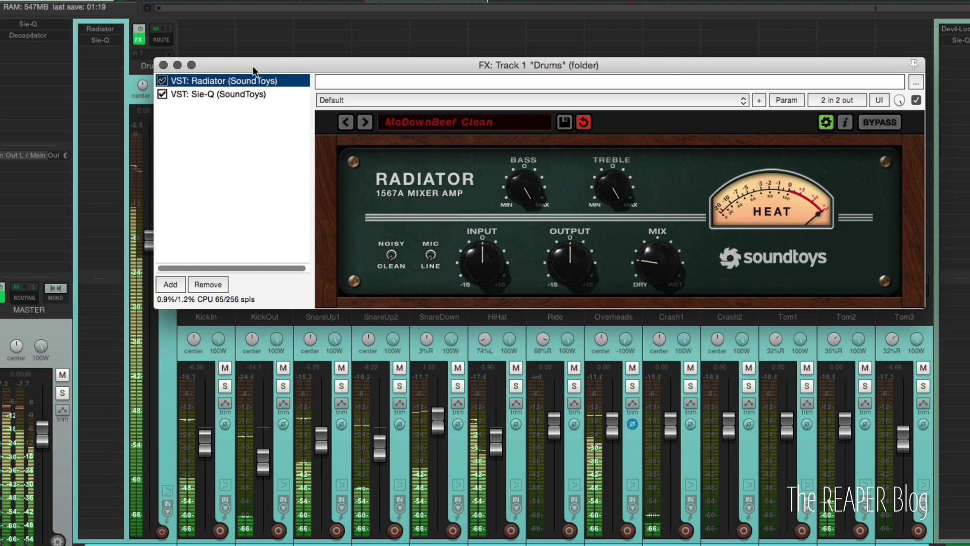
left_click(139, 31)
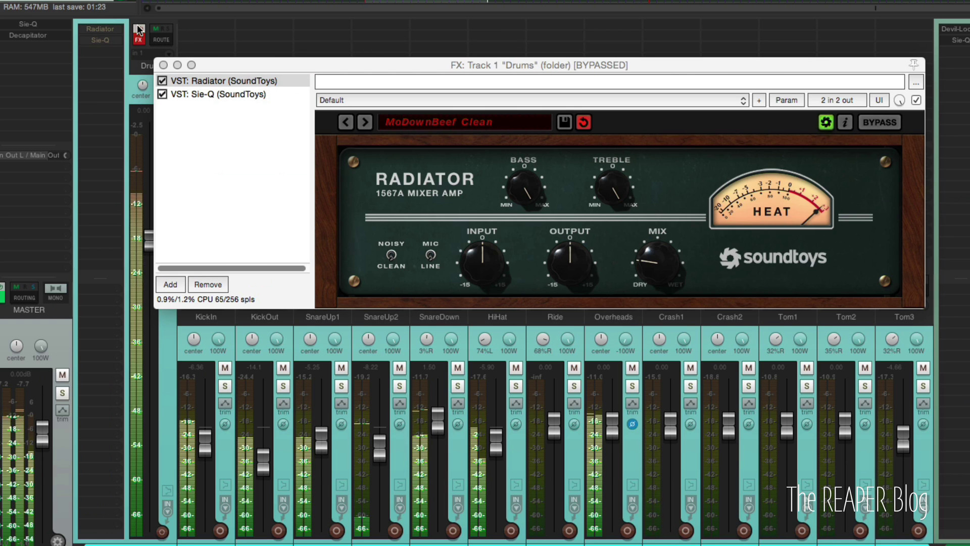
left_click(139, 30)
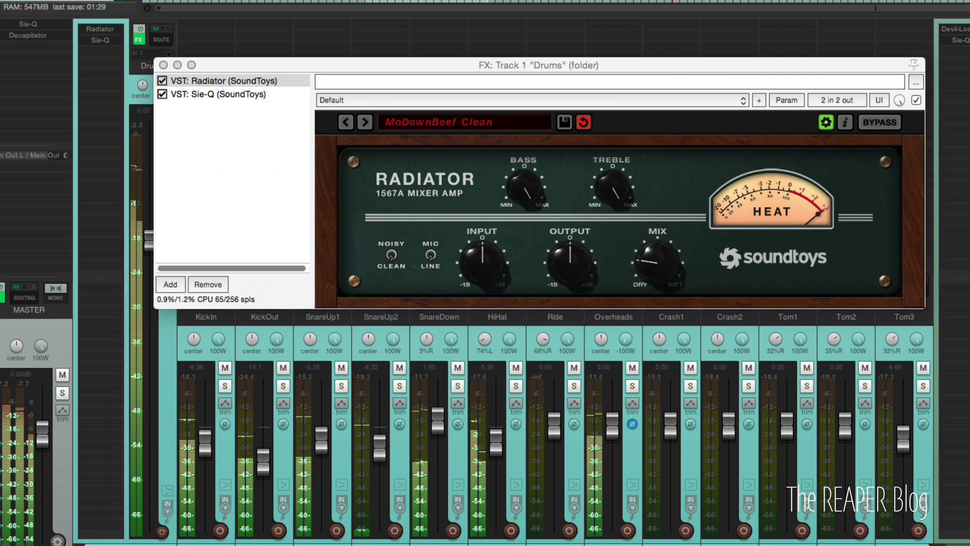
key("Escape")
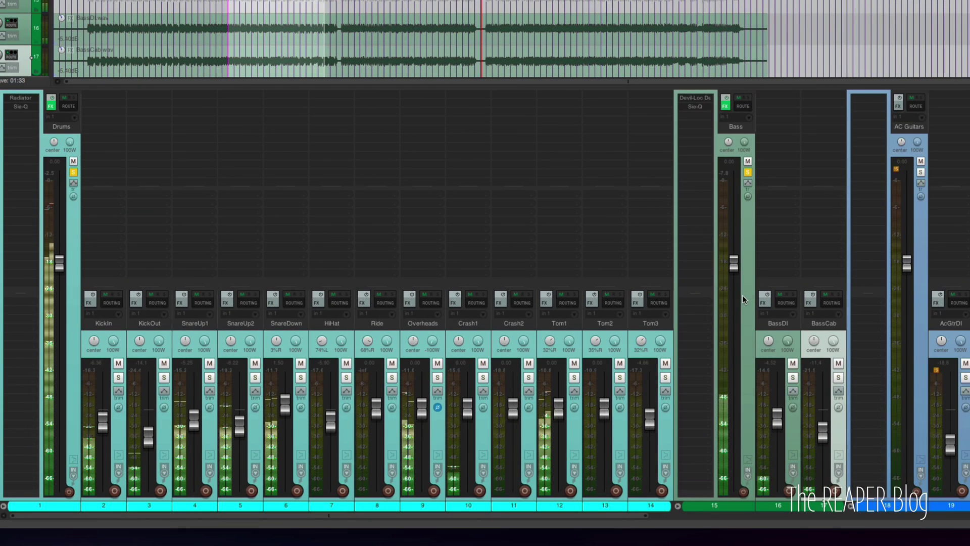
Collapse the Drums folder in the mixer and lower the Drums and Bass folder levels.
left_click(5, 505)
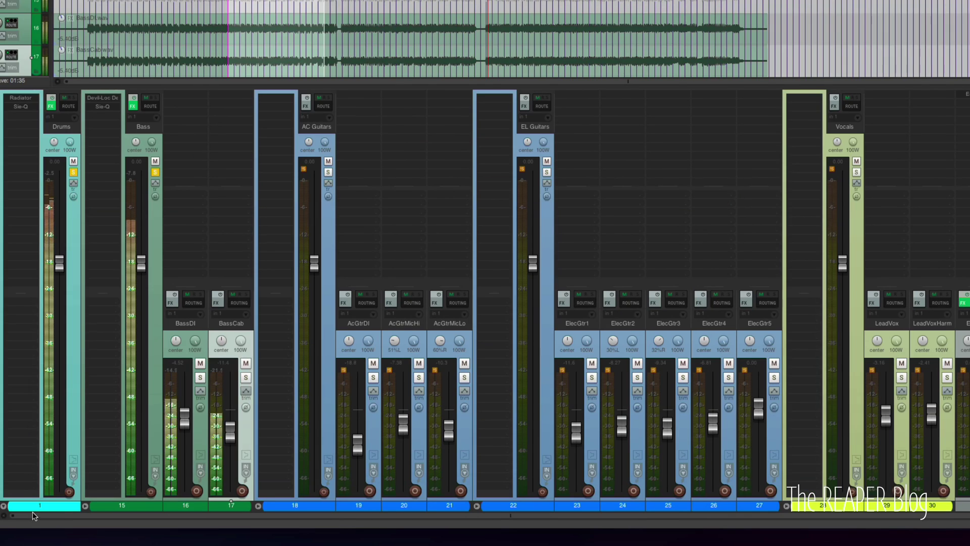
left_click(46, 507)
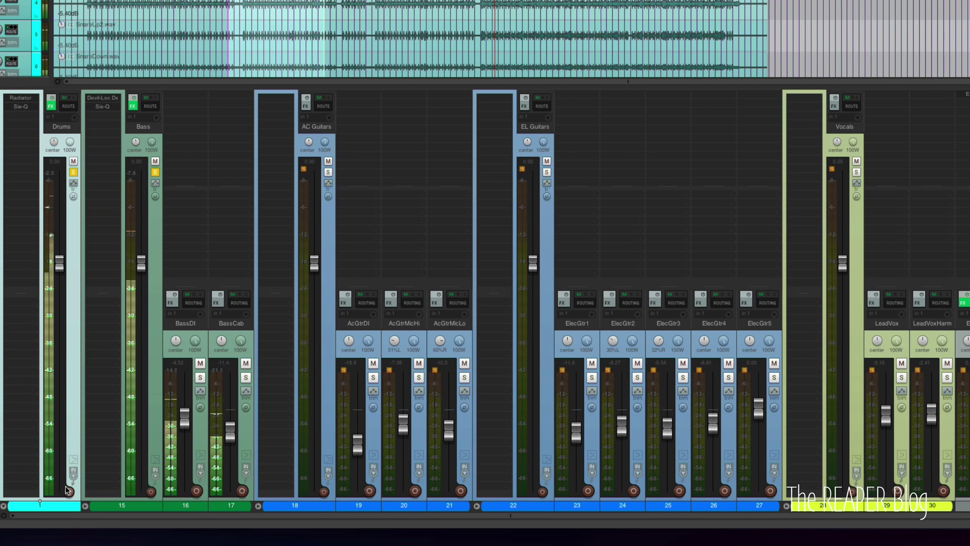
scroll(65, 486, "down", 5)
scroll(65, 486, "up", 2)
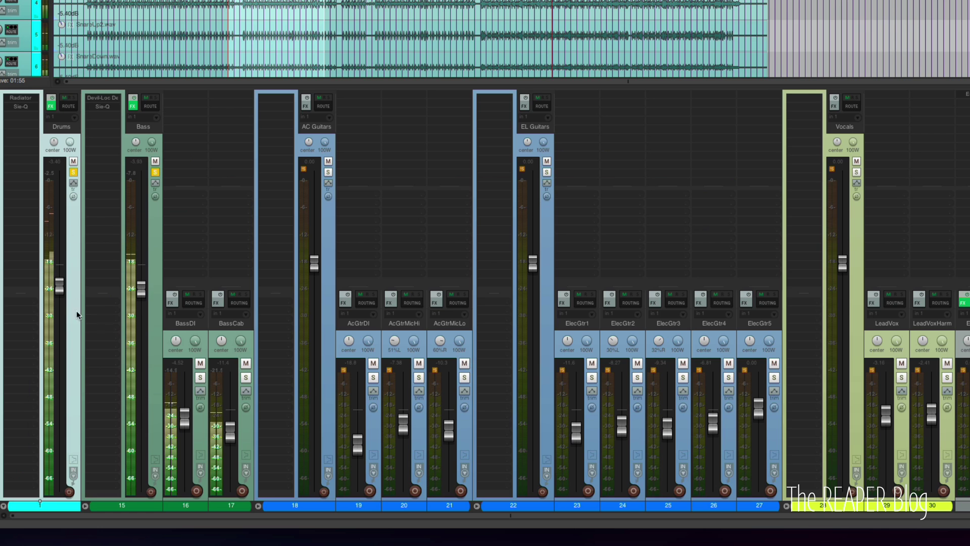
Expand the Drums folder in the mixer and lower the Overheads level slightly.
left_click(4, 505)
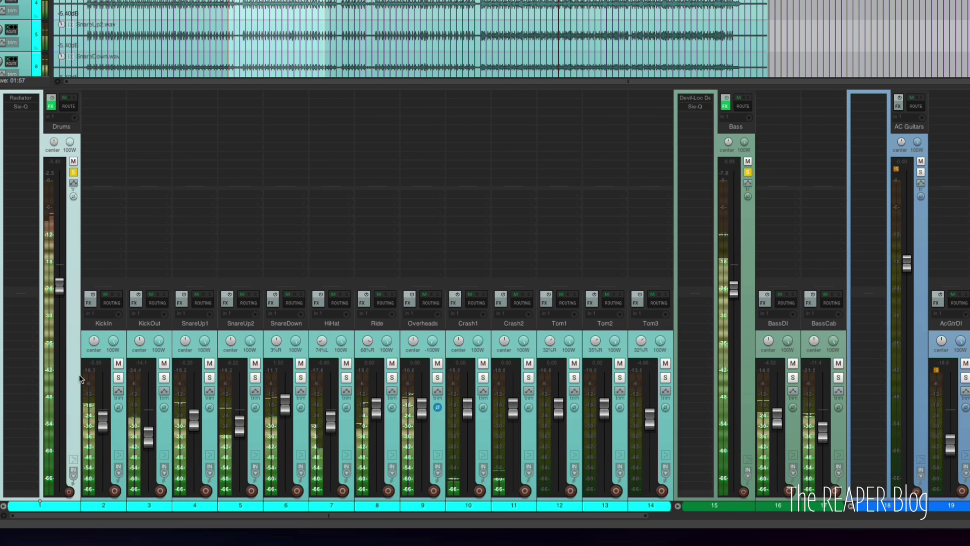
left_click(425, 337)
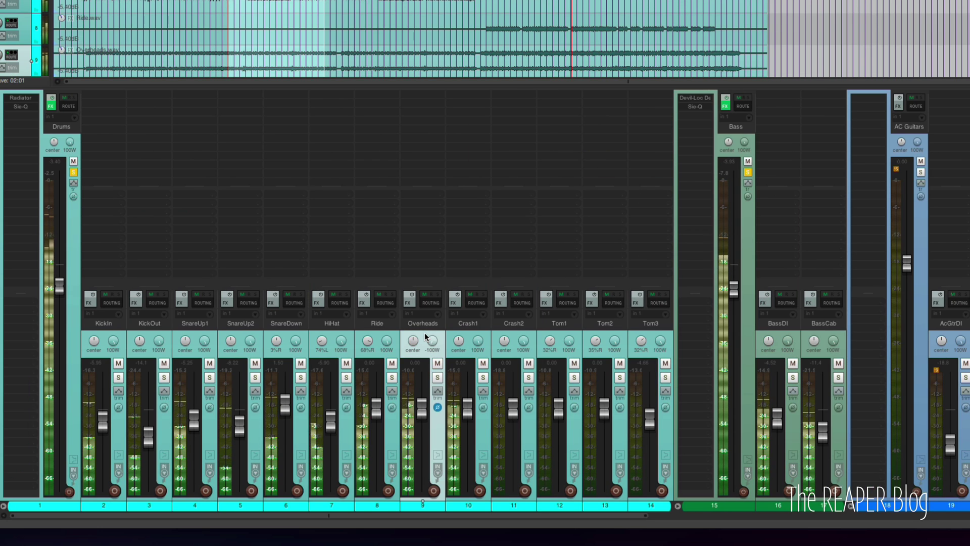
left_click(480, 432)
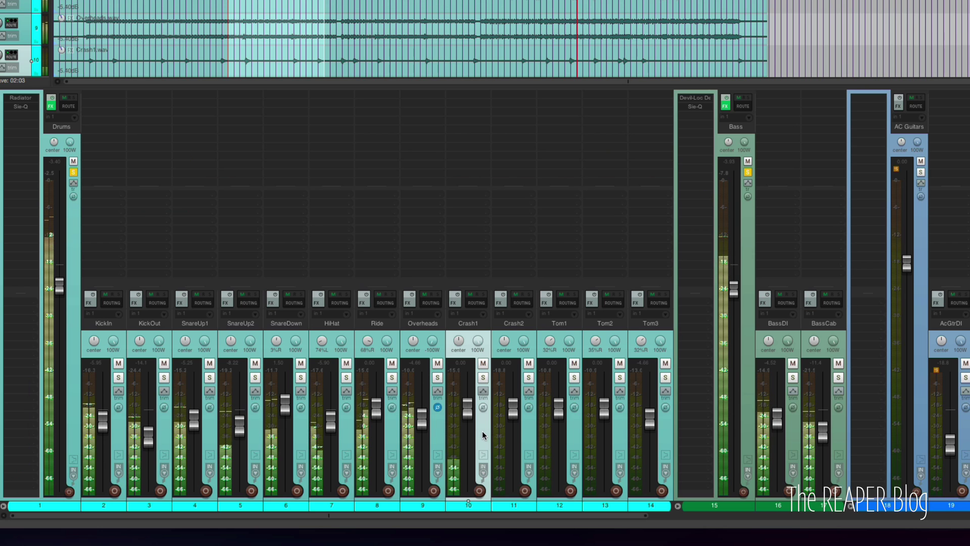
Look over the drum clips in the arrangement and lower the Ride track's level.
scroll(446, 46, "up", 5)
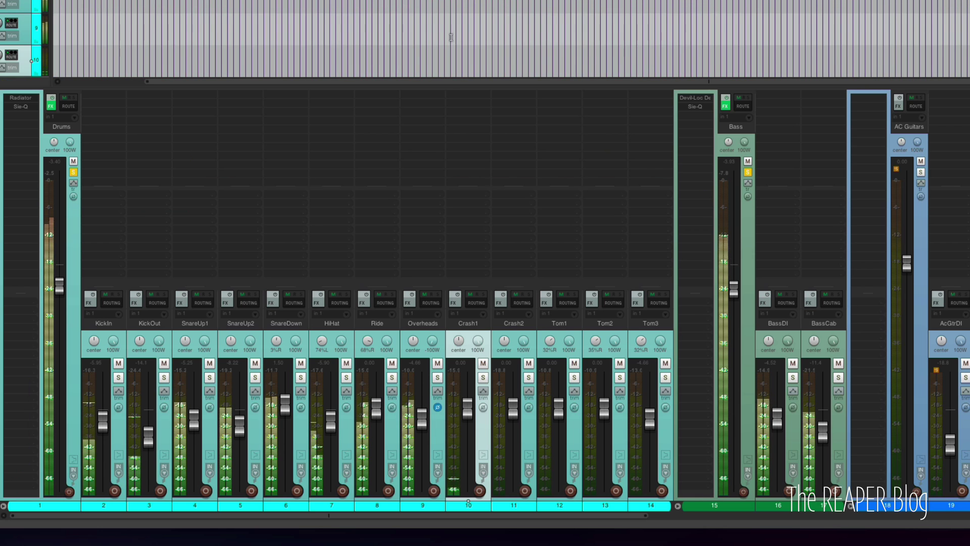
scroll(412, 39, "down", 10)
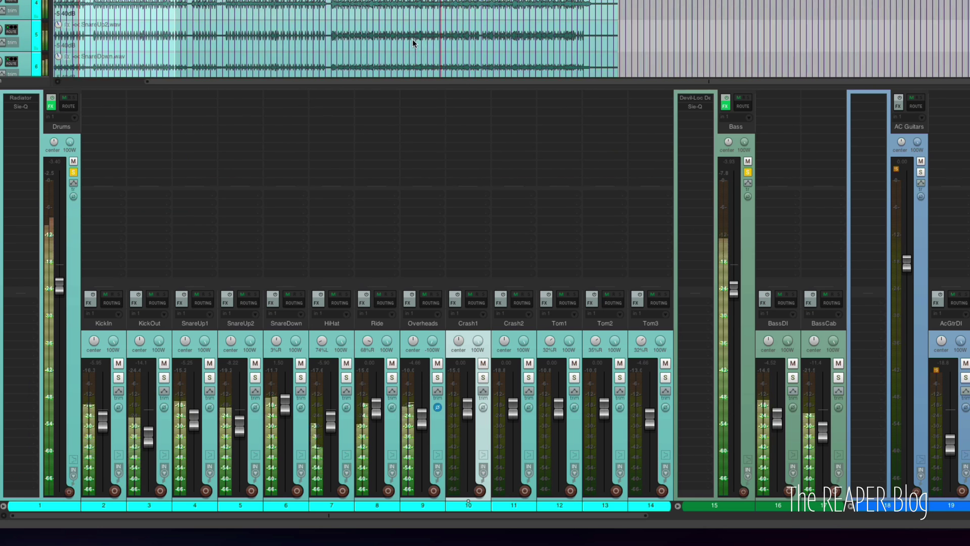
scroll(409, 47, "up", 4)
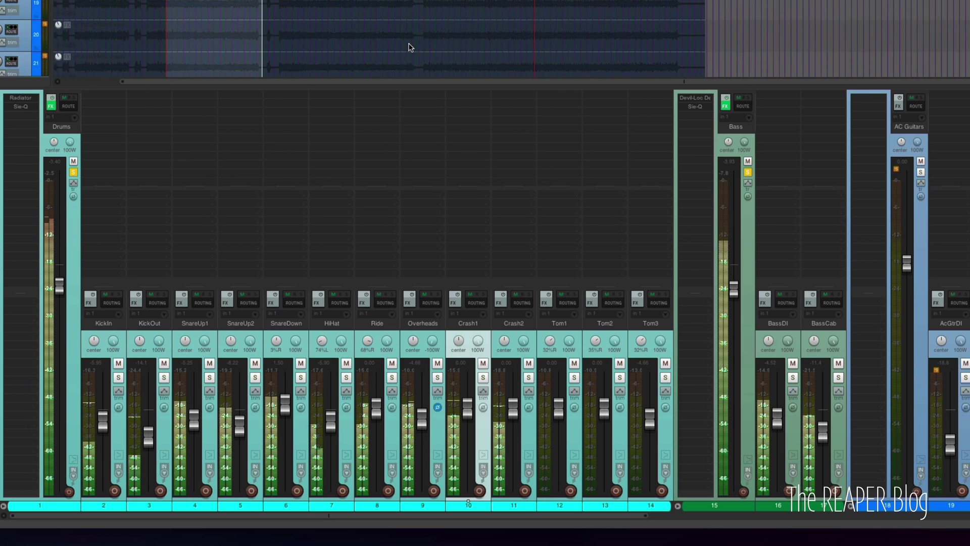
scroll(408, 44, "down", 1)
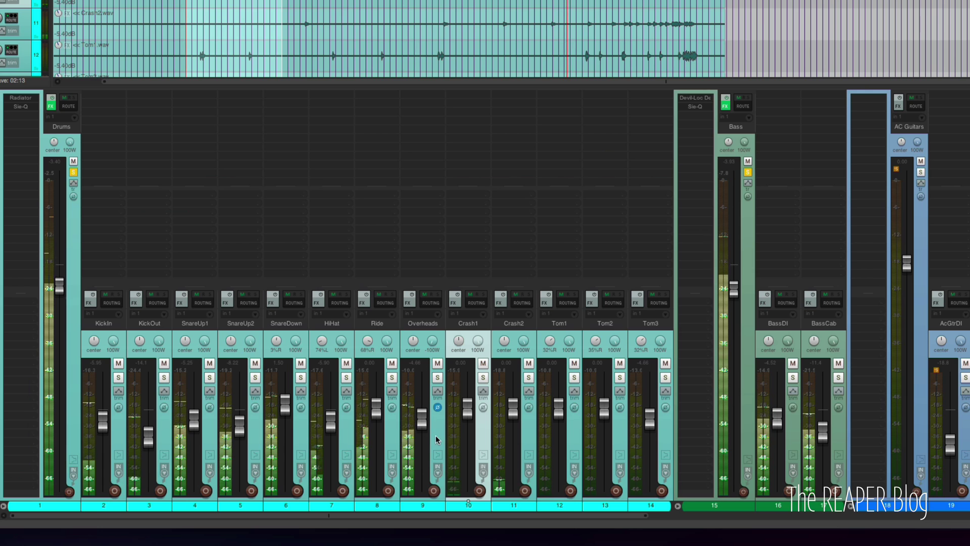
left_click(390, 439)
scroll(390, 437, "down", 6)
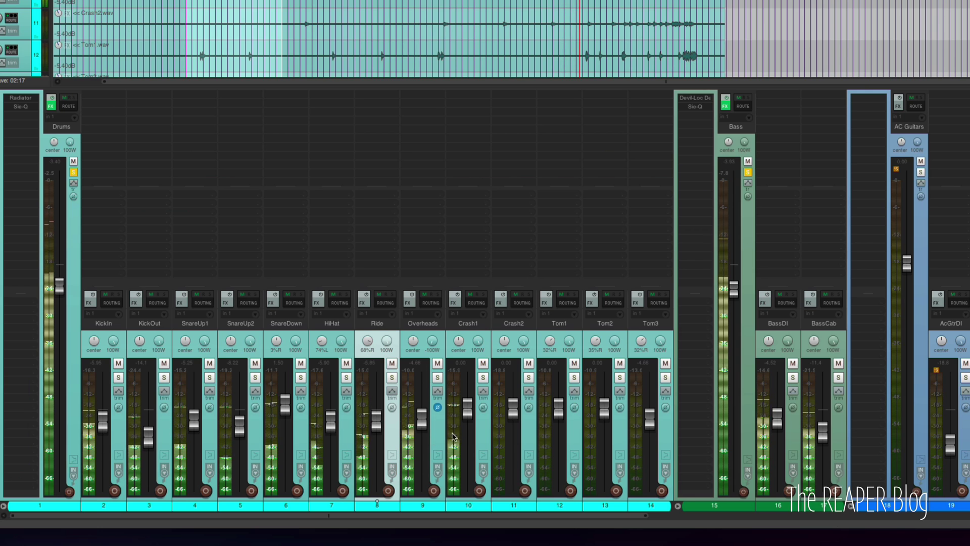
Pan Crash1 to 40% right and Crash2 to 44% left, and adjust the Tom3 level.
left_click(477, 431)
scroll(481, 433, "down", 6)
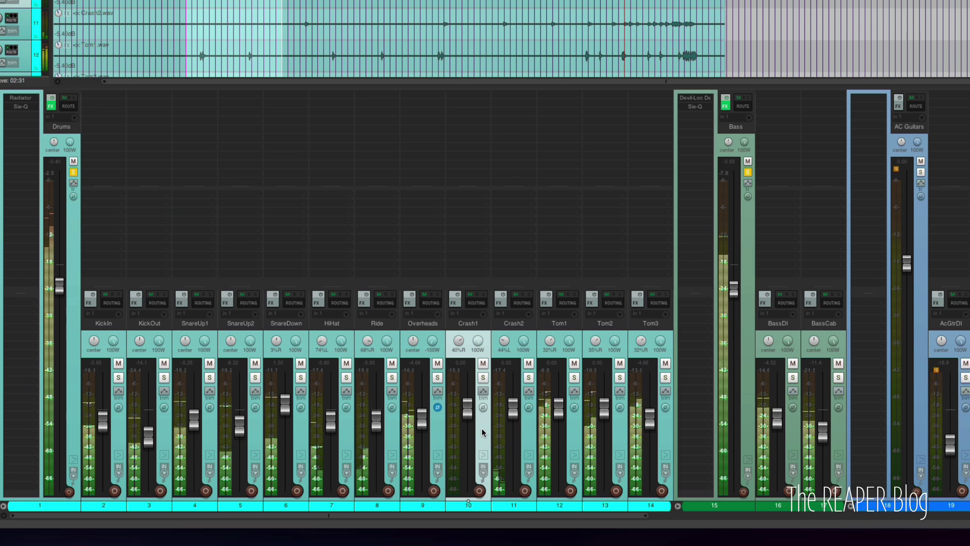
left_click(663, 427)
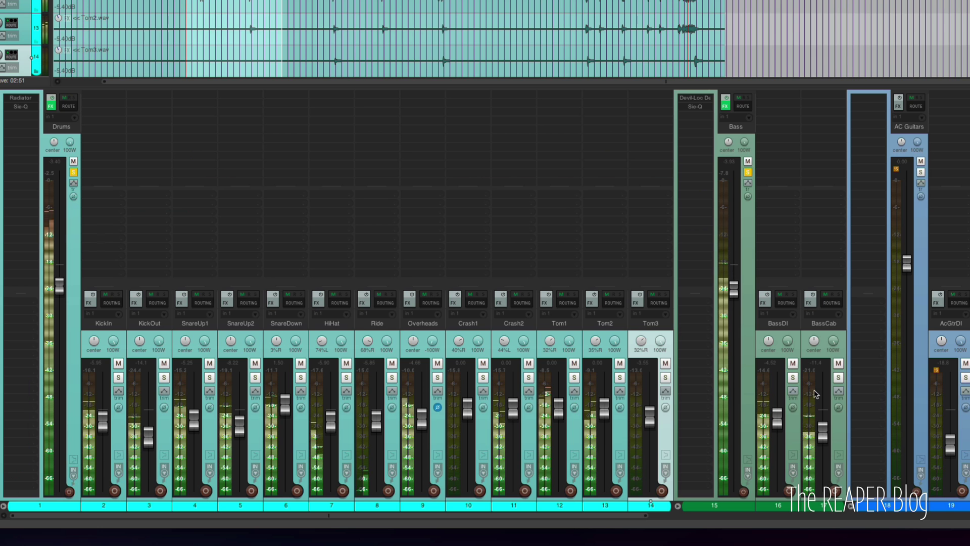
Unsolo the Bass folder and solo the AC Guitars folder instead.
left_click_drag(625, 512, 840, 515)
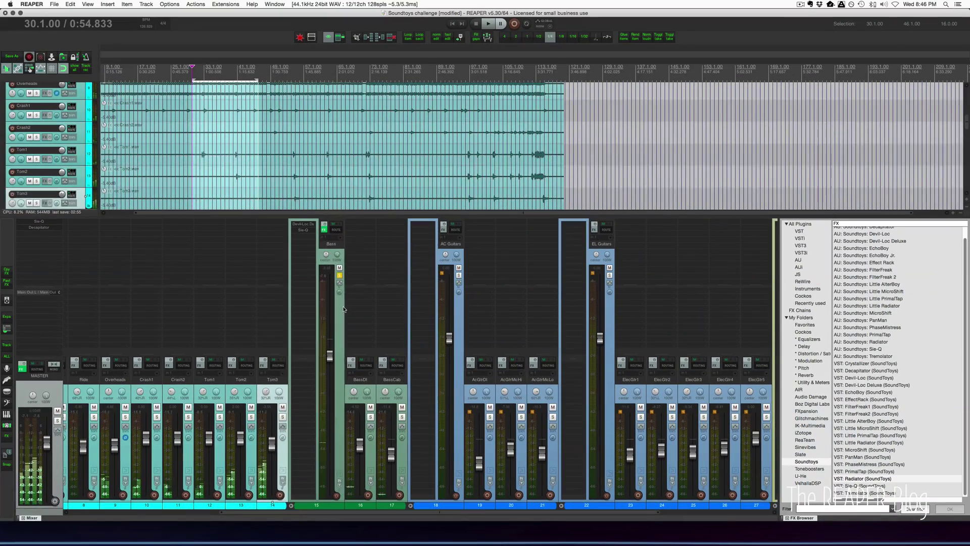
left_click(340, 281)
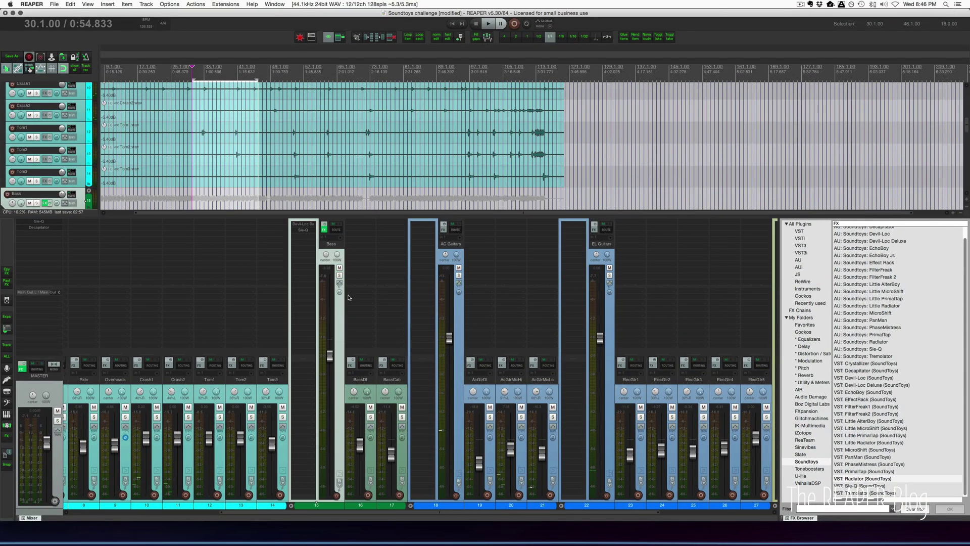
left_click_drag(434, 513, 598, 510)
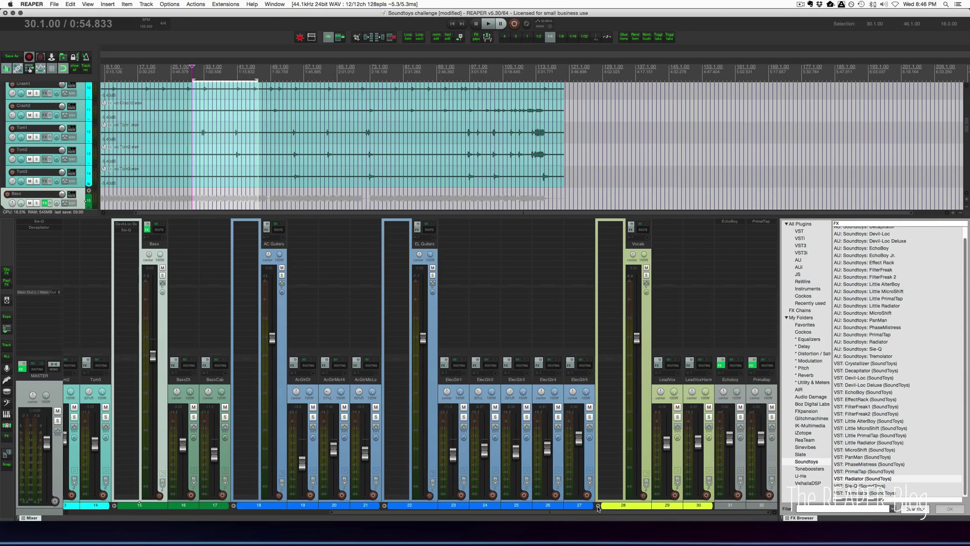
left_click(282, 275)
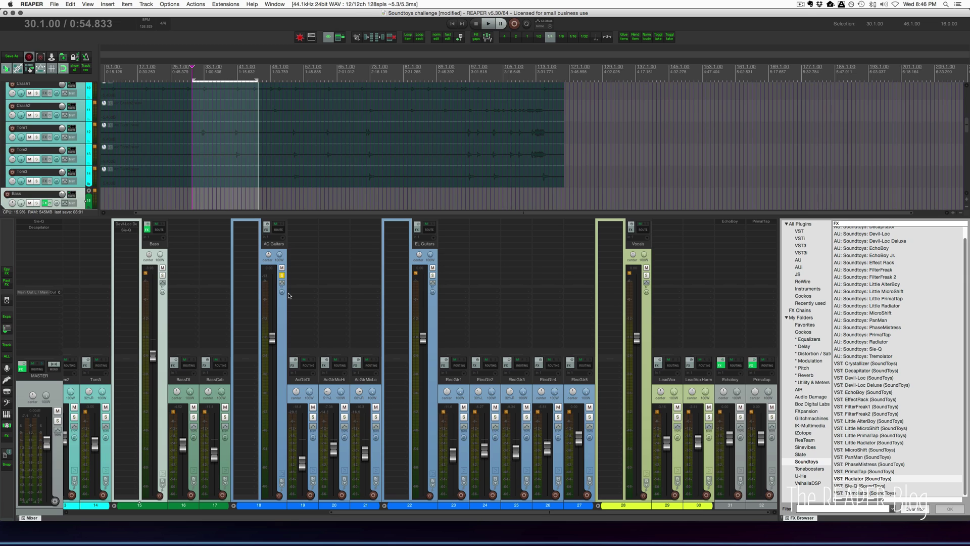
Play the soloed acoustic guitars from a point inside the time selection.
left_click(280, 314)
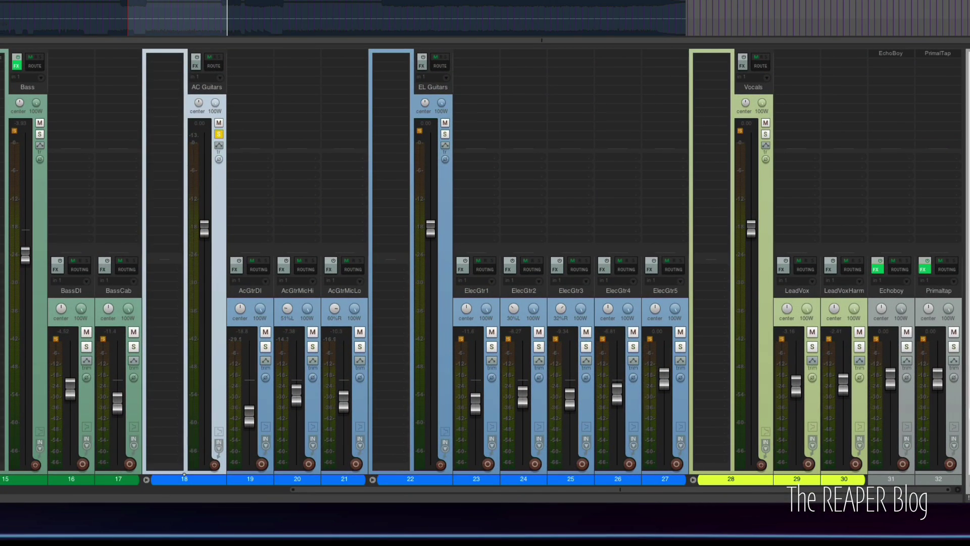
left_click(152, 5)
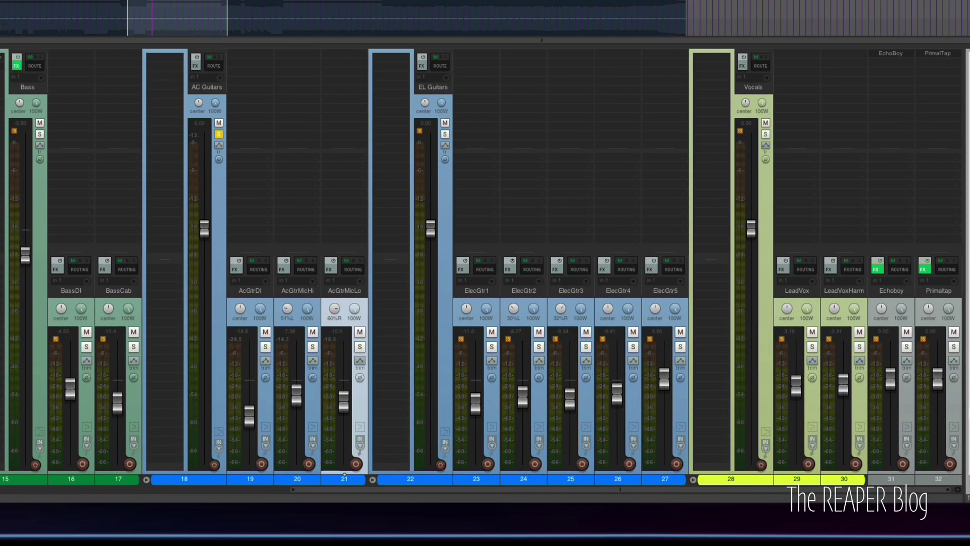
key("space")
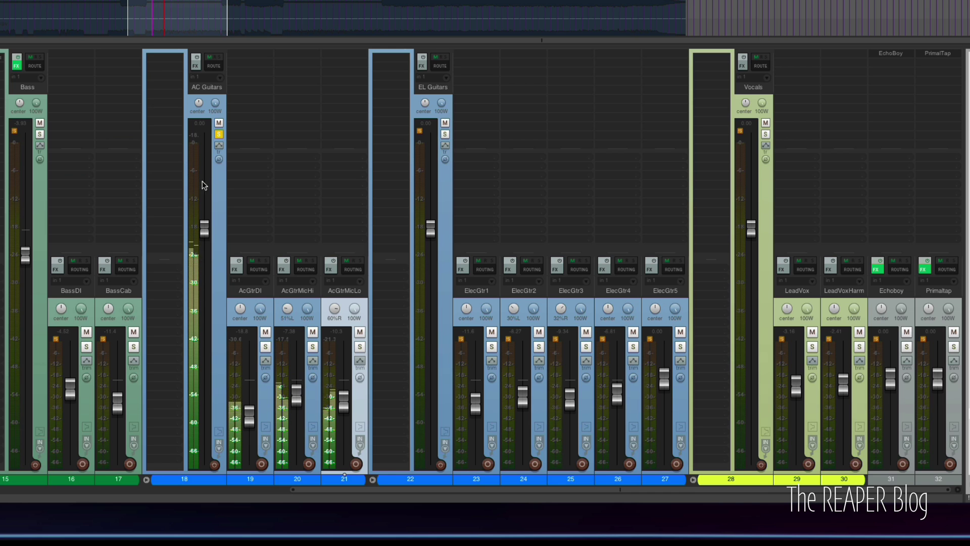
Pull the faders of the three AC Guitars tracks all the way down and delete the AcGtrDI track.
left_click(218, 205)
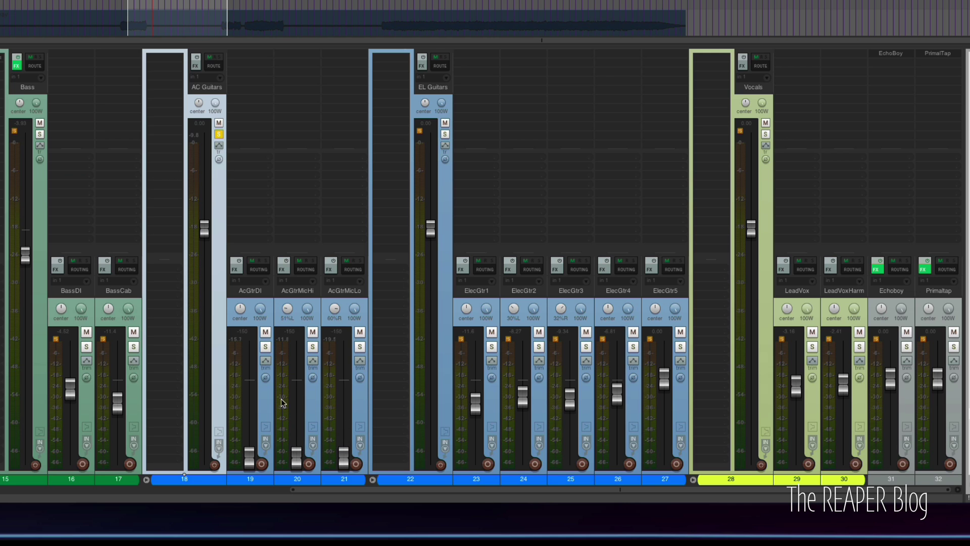
left_click(266, 401)
key("Delete")
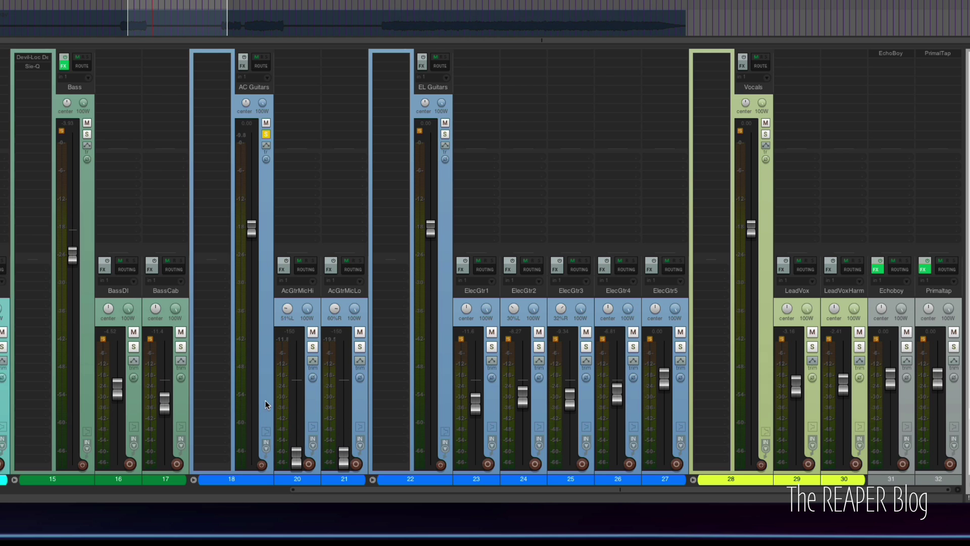
Raise the AcGtrMicHi and AcGtrMicLo faders together, and balance the two tracks individually with AcGtrMicHi louder.
left_click(300, 401)
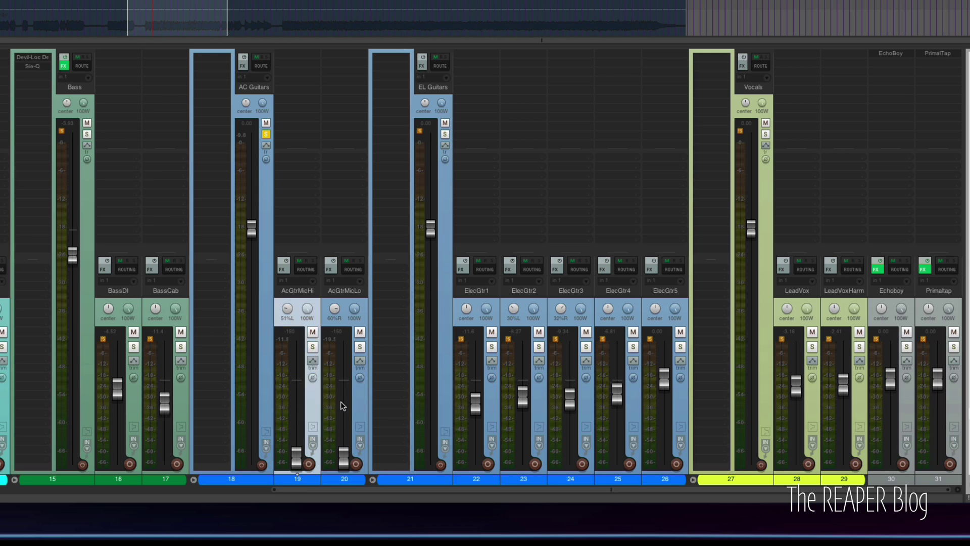
left_click(359, 402, "ctrl")
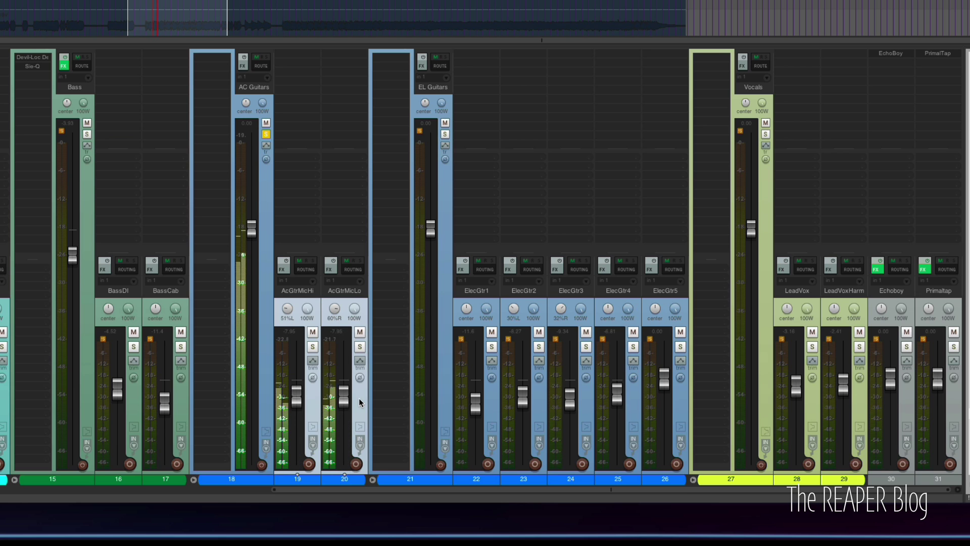
left_click(308, 402, "ctrl")
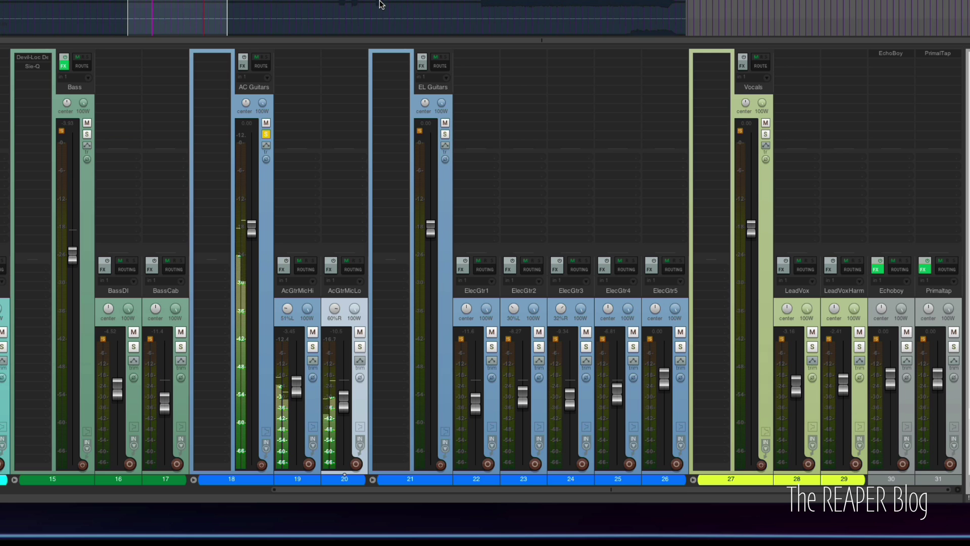
Solo ElecGtr2 alongside the acoustic guitars, and pan AcGtrMicHi 48% right and AcGtrMicLo 40% right.
left_click(523, 397)
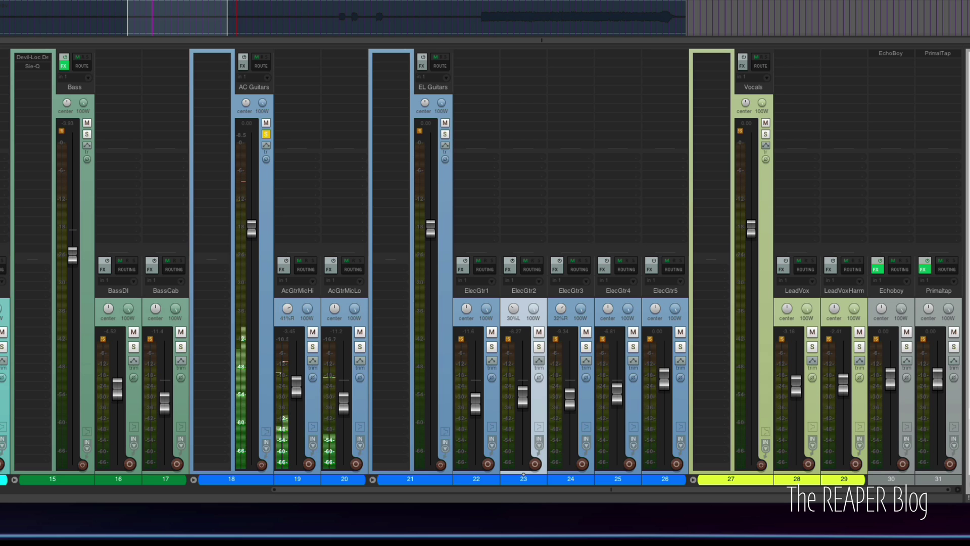
left_click(539, 347)
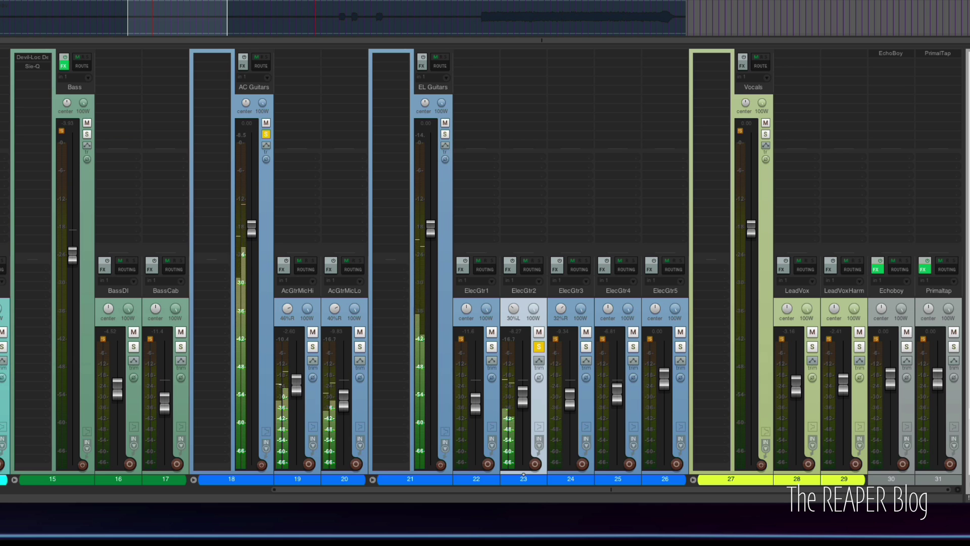
Add Sie-Q to the AC Guitars folder, cutting mids around 1 kHz and boosting highs, with ElecGtr2 unsoloed.
left_click_drag(313, 89, 212, 106)
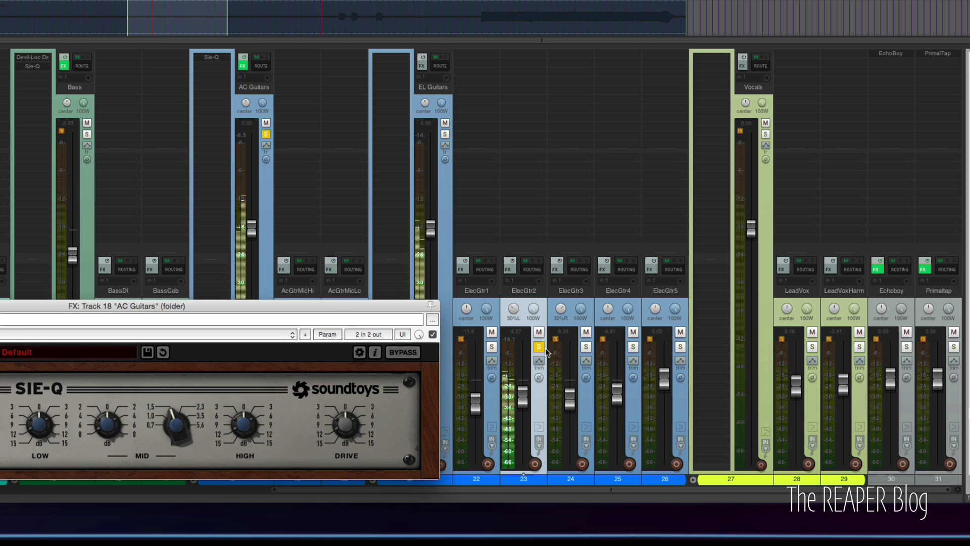
left_click(539, 346)
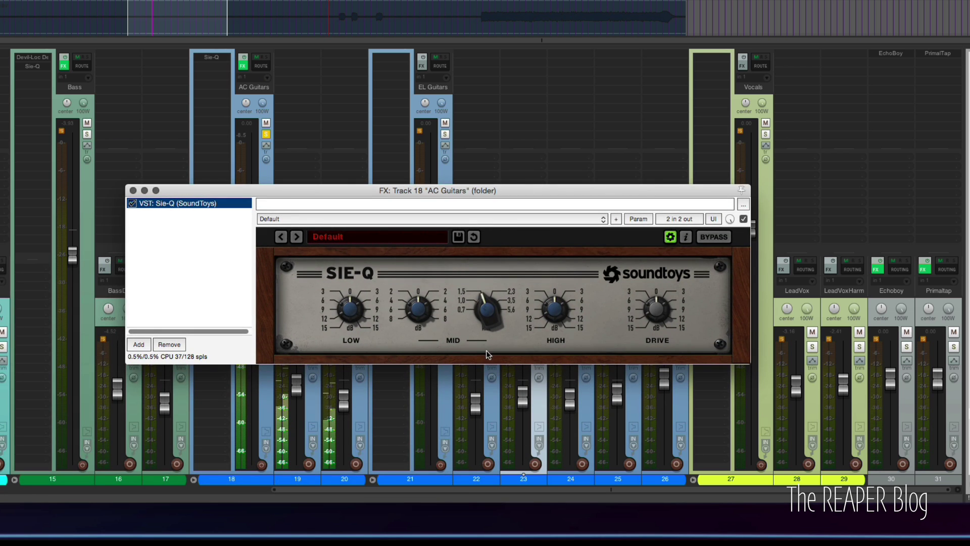
left_click_drag(419, 310, 426, 452)
mouse_move(486, 314)
left_mouse_down()
mouse_move(487, 330)
mouse_move(490, 257)
mouse_move(495, 318)
left_mouse_up()
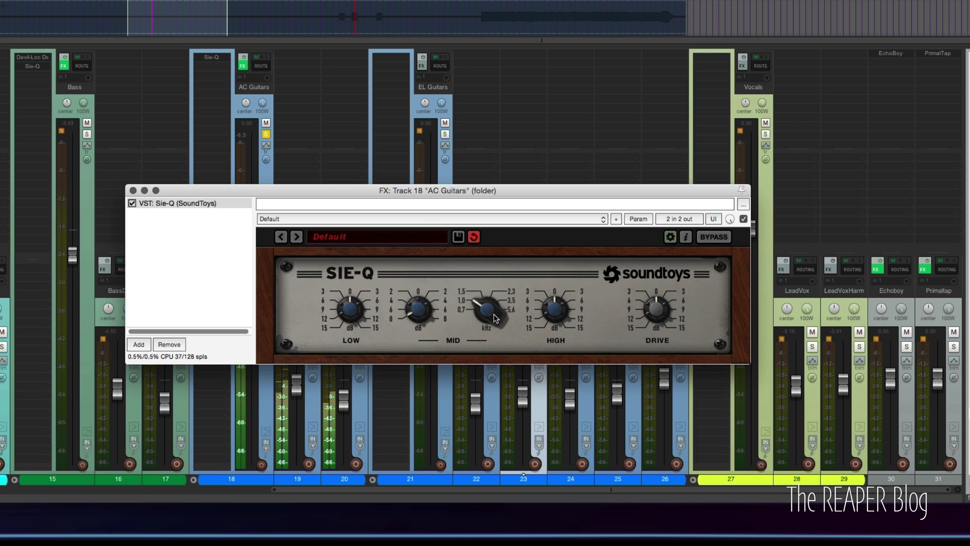
mouse_move(417, 309)
left_mouse_down()
mouse_move(422, 265)
mouse_move(423, 296)
left_mouse_up()
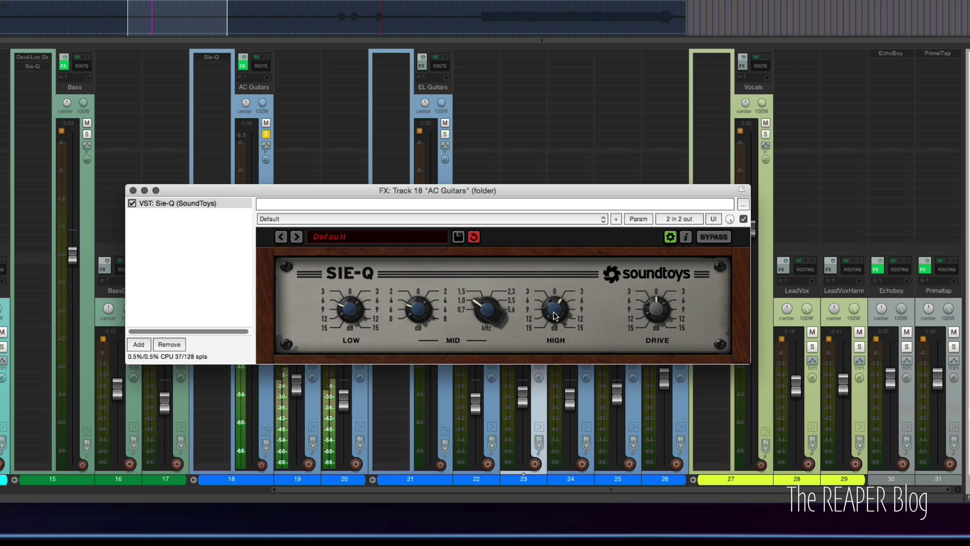
left_click(133, 190)
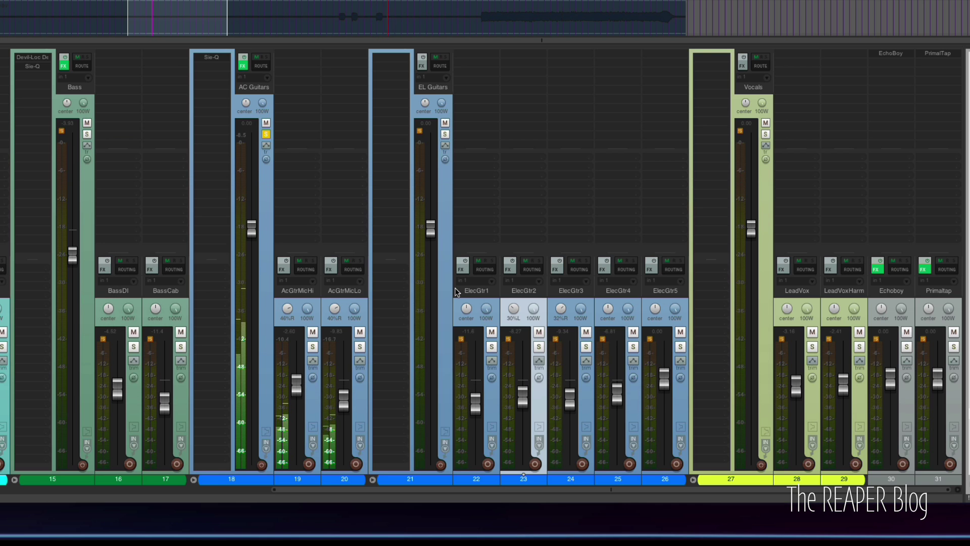
Unsolo the AC Guitars folder and check Radiator on the Drums folder and Decapitator on the master during the full mix.
left_click(266, 134)
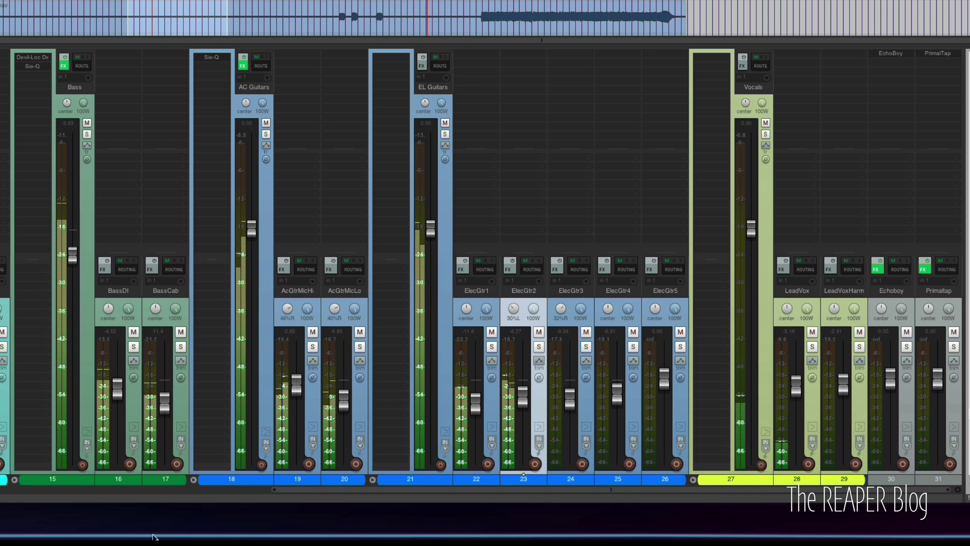
left_click(212, 490)
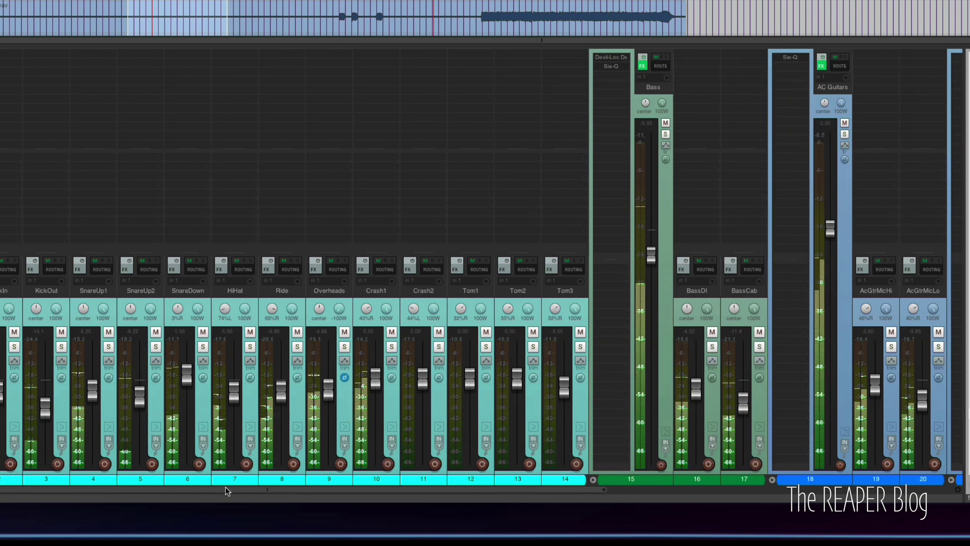
left_click(1, 57)
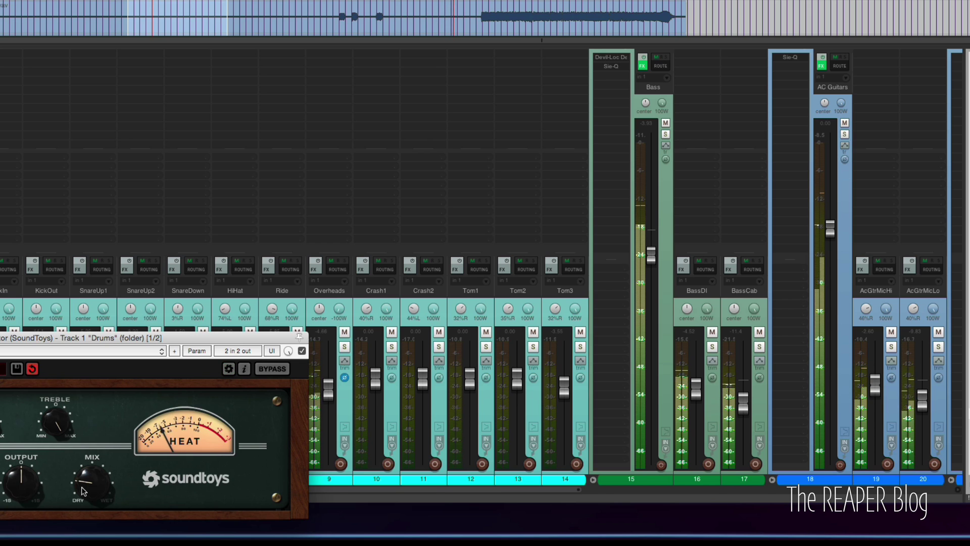
key("Escape")
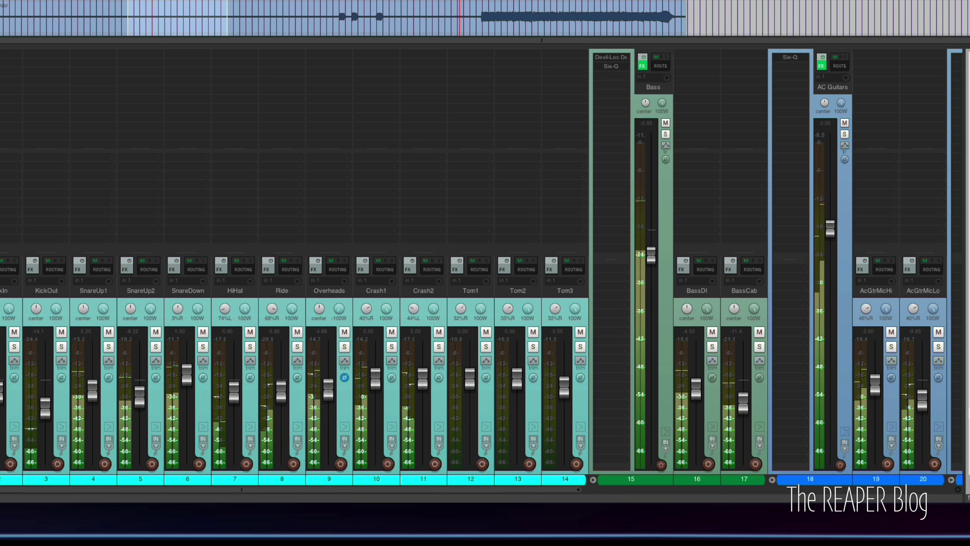
left_click(1, 66)
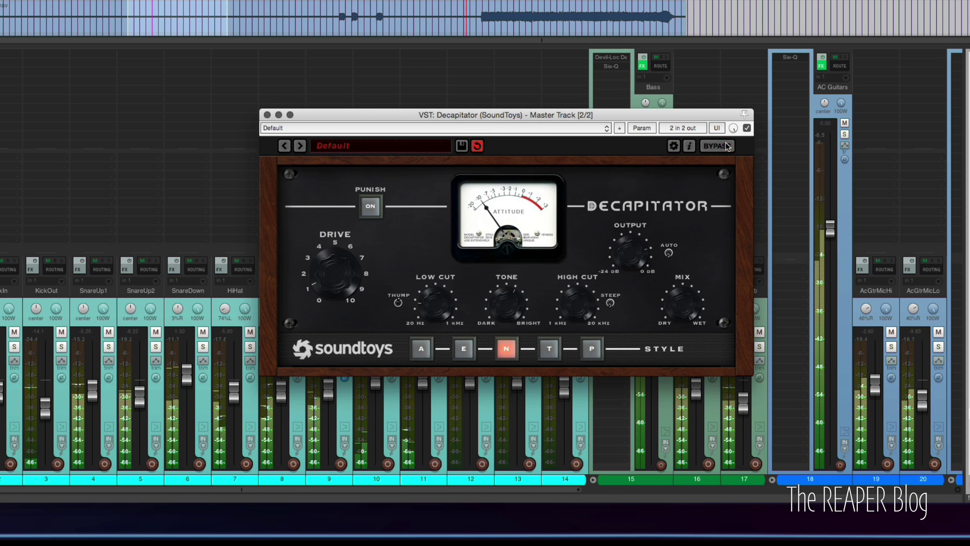
left_click(278, 115)
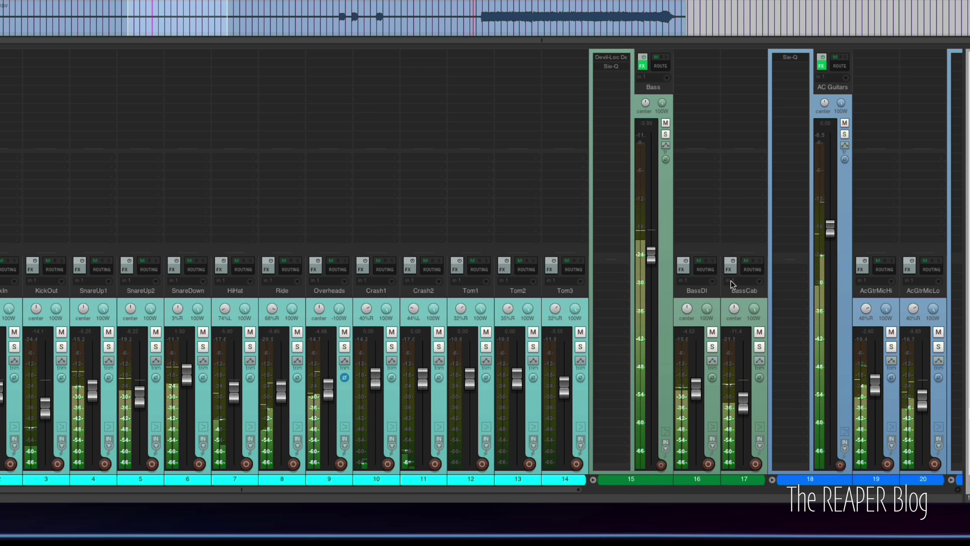
Solo the ElecGtr4 track and insert the Soundtoys MicroShift plugin on it.
left_click(636, 489)
left_click(681, 487)
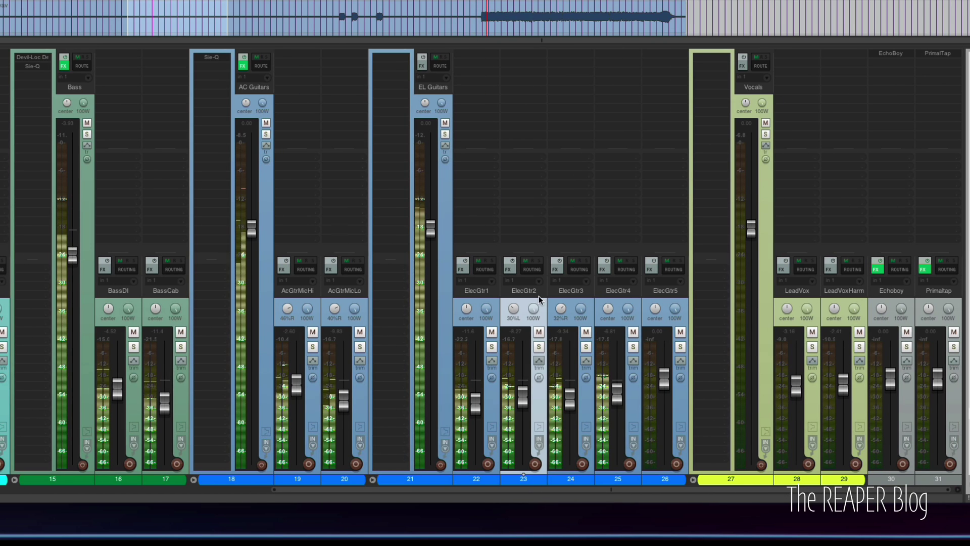
left_click(633, 347)
left_click(634, 418)
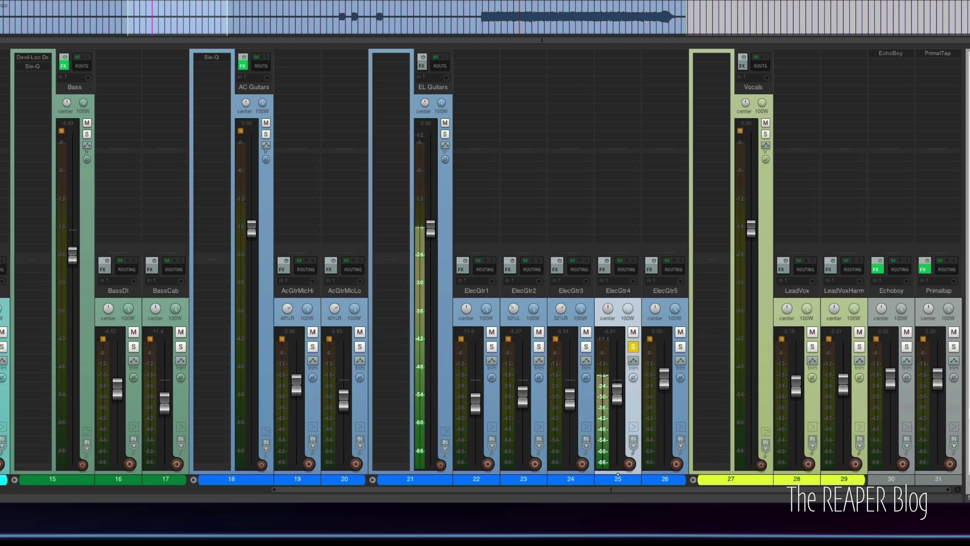
left_click(626, 75)
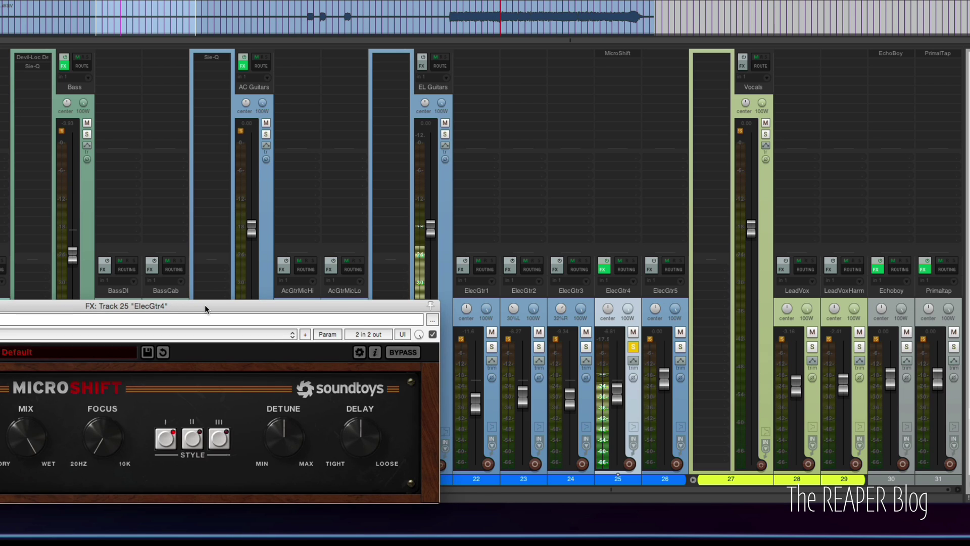
left_click_drag(250, 319, 301, 145)
Set ElecGtr4's MicroShift to style I with a lower mix and detune, a higher focus and a looser delay.
left_click(297, 280)
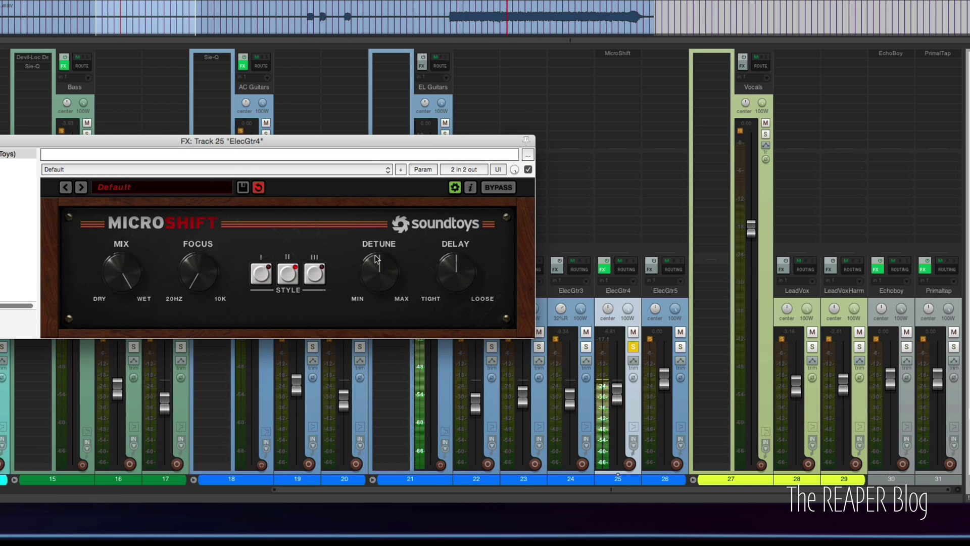
left_click_drag(122, 289, 126, 333)
left_click_drag(210, 277, 204, 229)
left_click_drag(129, 279, 132, 257)
left_click(262, 273)
left_click_drag(390, 275, 384, 306)
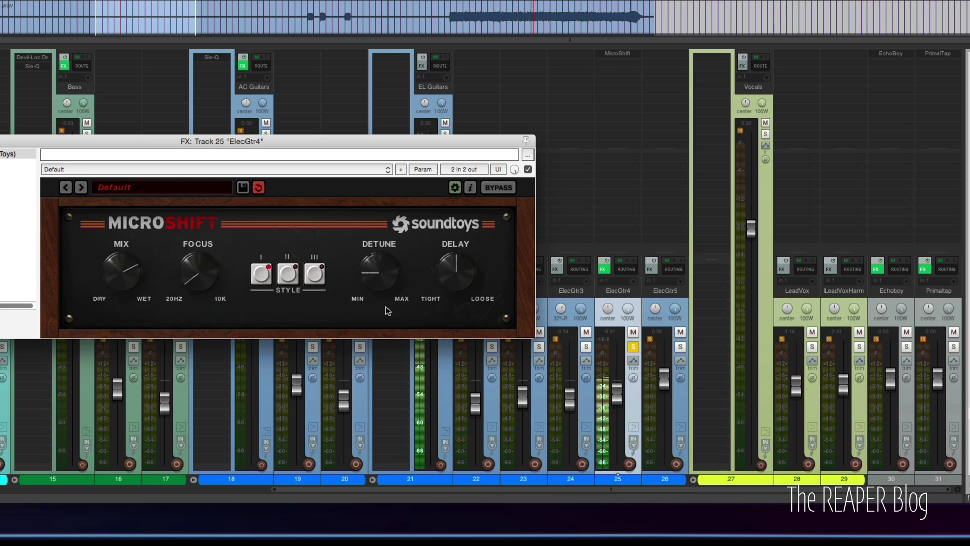
mouse_move(453, 273)
left_mouse_down()
mouse_move(451, 357)
mouse_move(453, 266)
left_mouse_up()
Unsolo ElecGtr4 and compare the full mix with MicroShift bypassed and active, leaving it active.
left_click(633, 346)
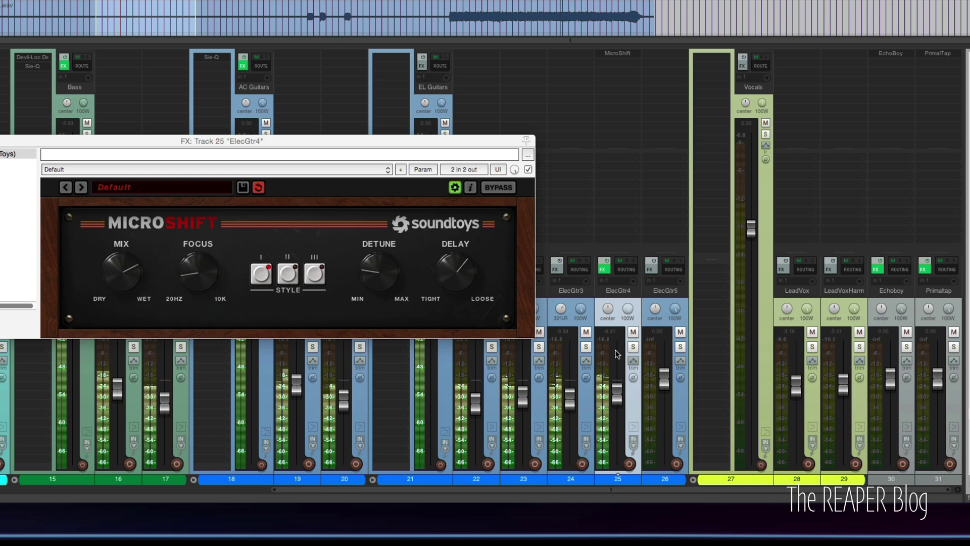
left_click(498, 187)
left_click(507, 187)
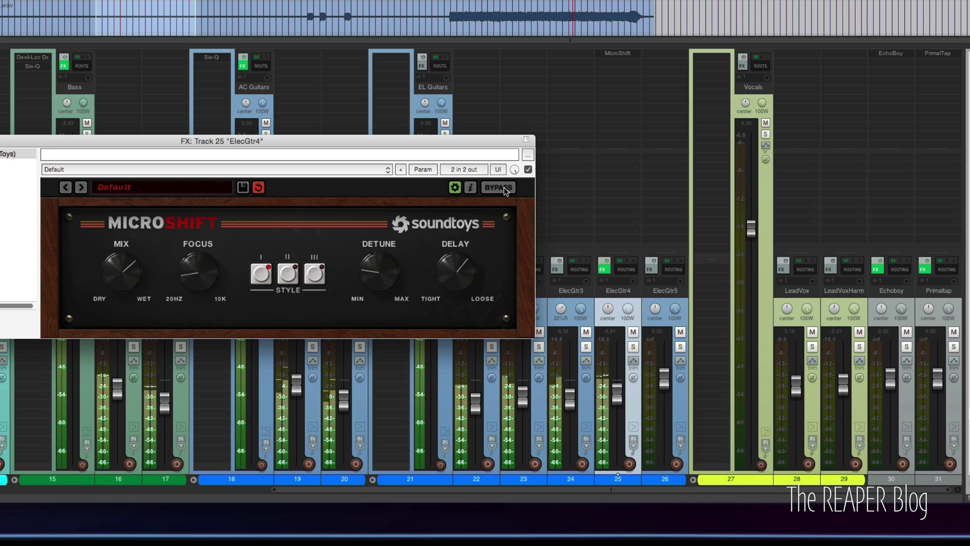
left_click(504, 187)
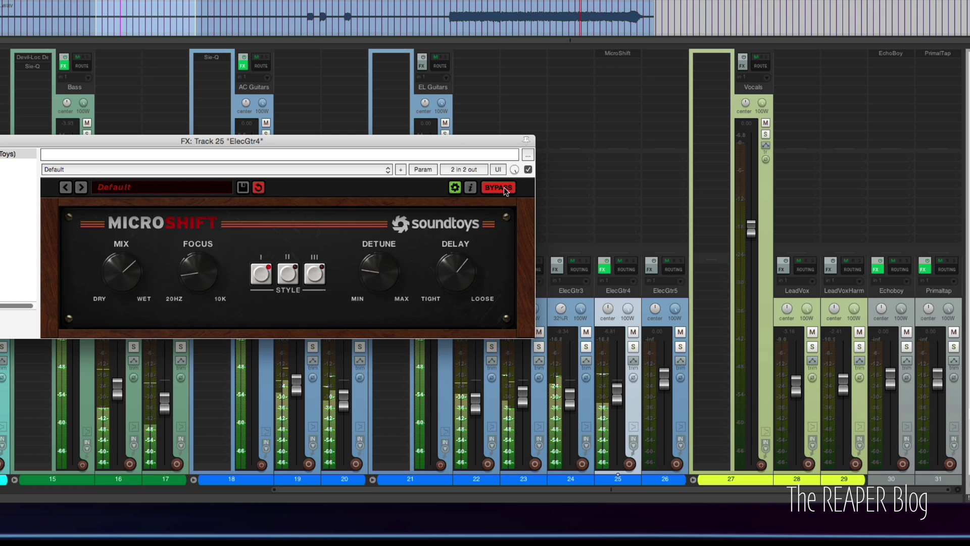
left_click(504, 187)
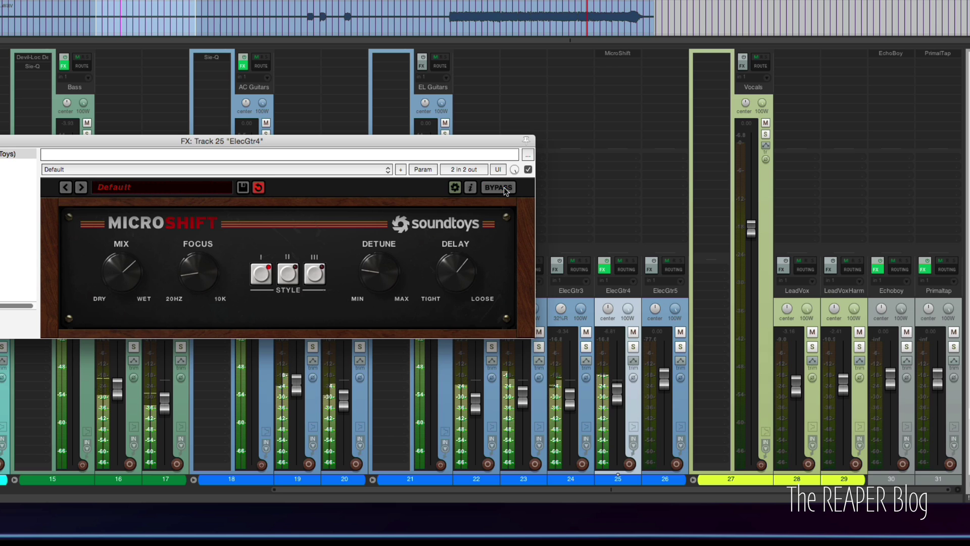
Audition MicroShift's other styles against style I in the full mix, return to style I and stop playback.
left_click(287, 273)
left_click(310, 273)
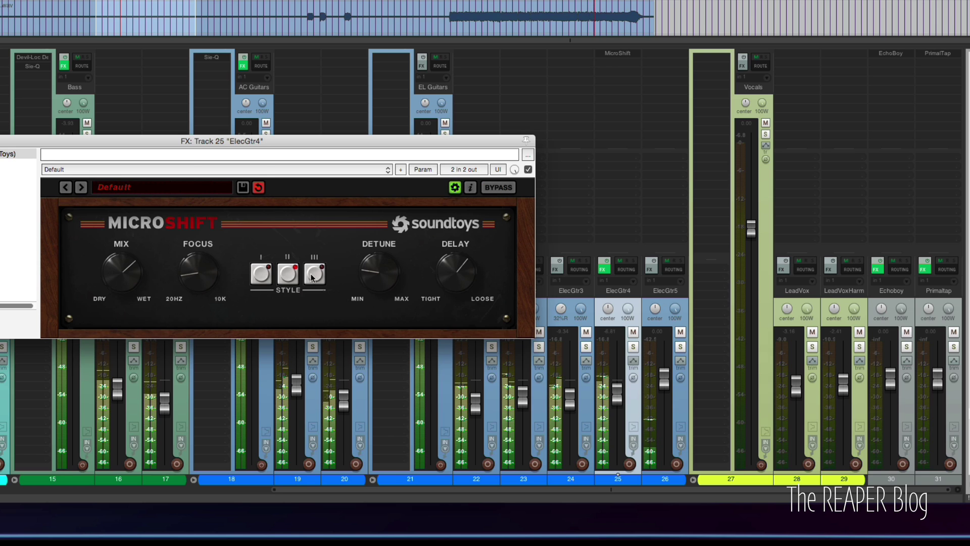
left_click(264, 270)
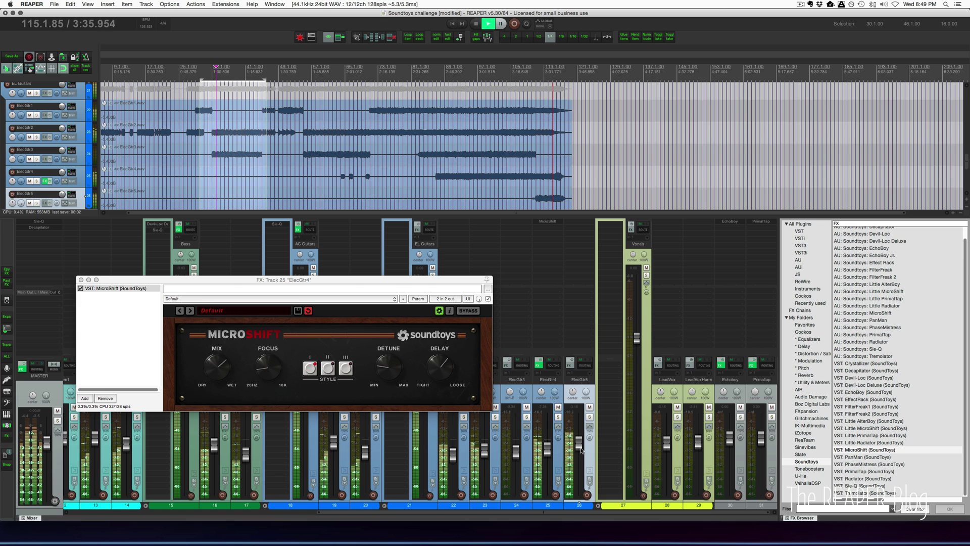
key("space")
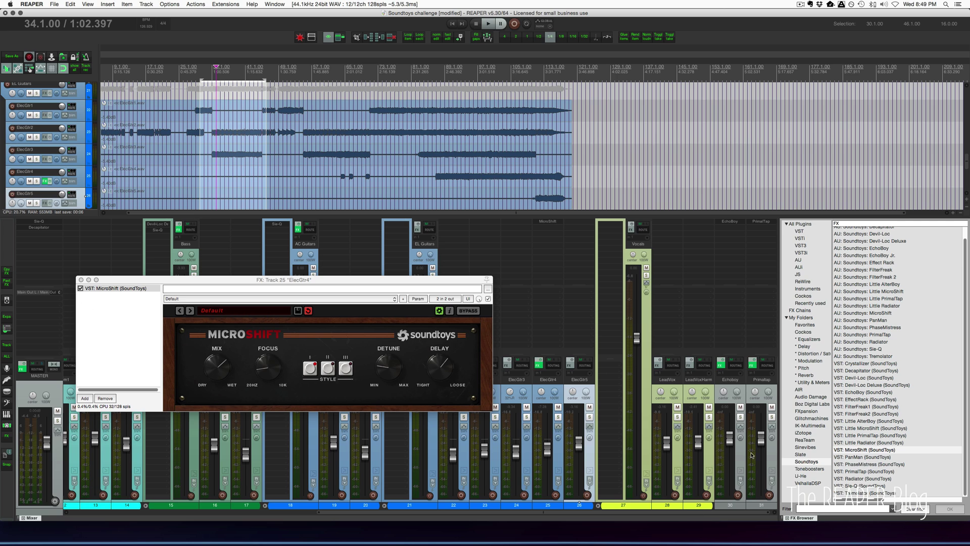
Solo ElecGtr4, place the edit cursor at bar 90 and create a send from the track to Primaltap.
left_click(558, 417)
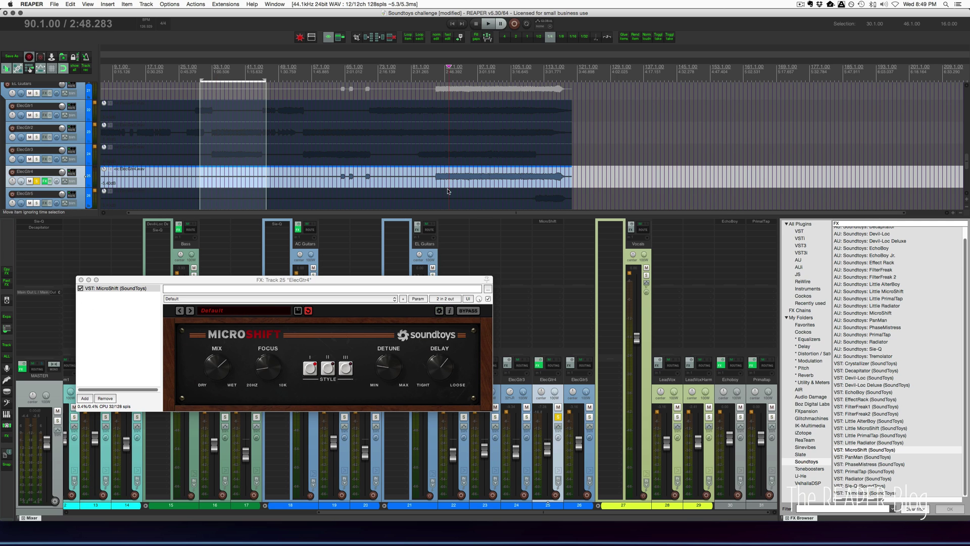
key("space")
key("space")
left_click_drag(755, 259, 755, 251)
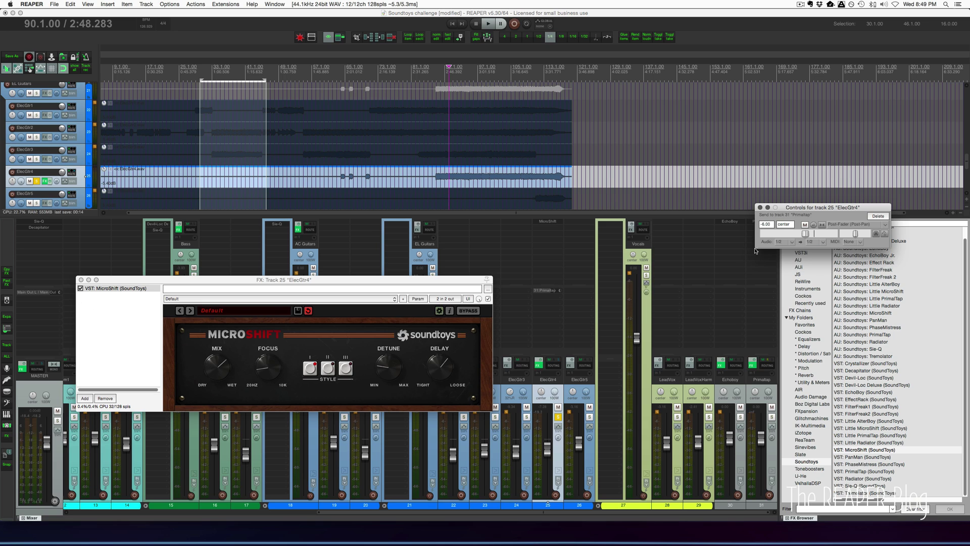
left_click(759, 207)
Open PrimalTap on the Primaltap track in place of the MicroShift window and set both linked delays to 1.50 beats.
left_click(762, 387)
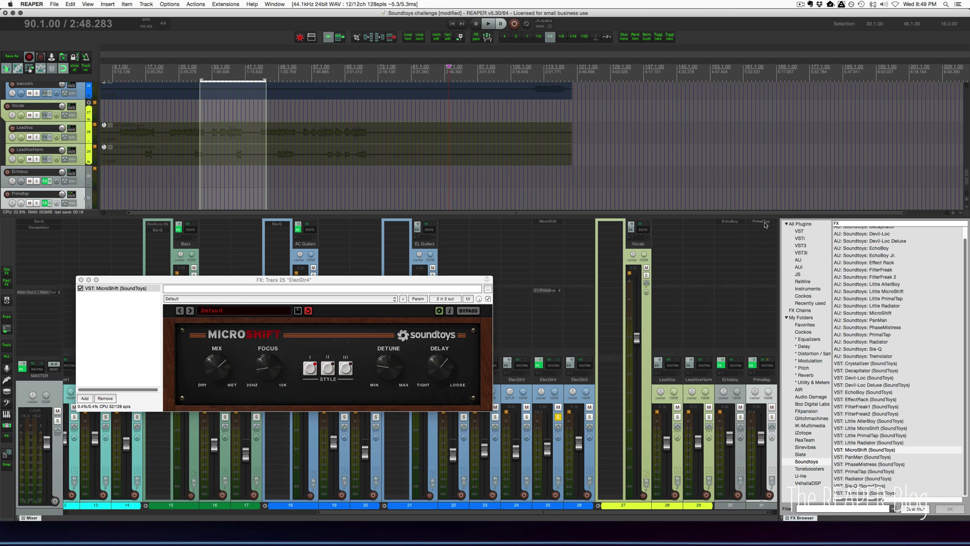
left_click(763, 223)
left_click(81, 280)
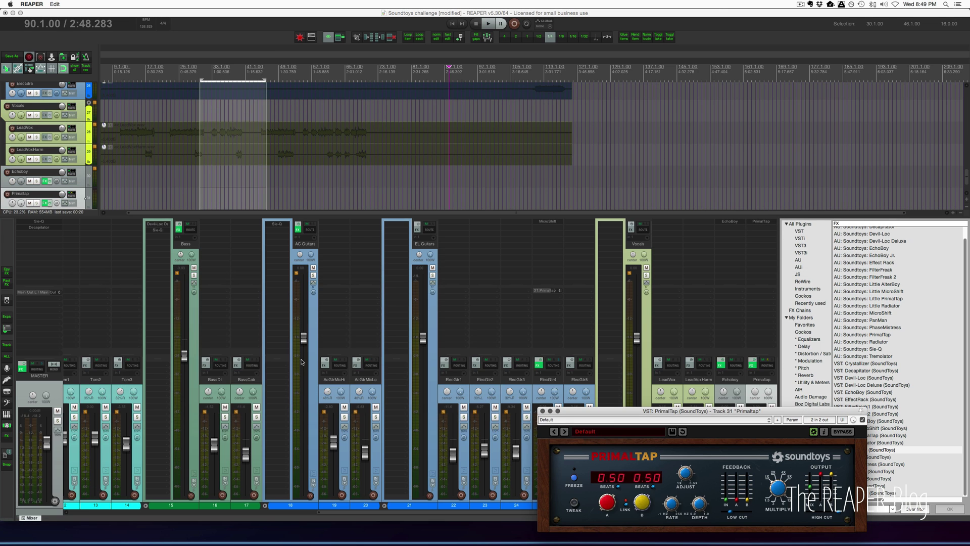
left_click_drag(602, 406, 127, 256)
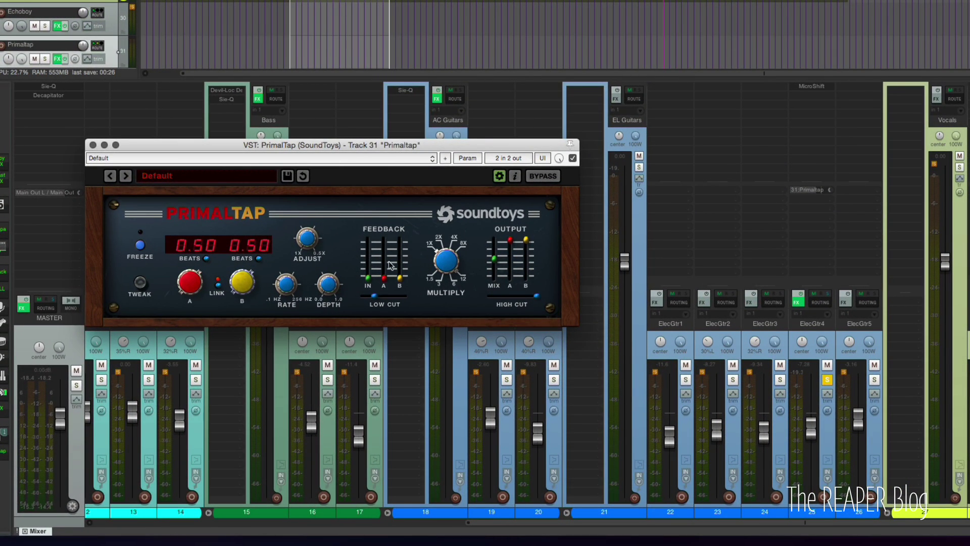
left_click(217, 279)
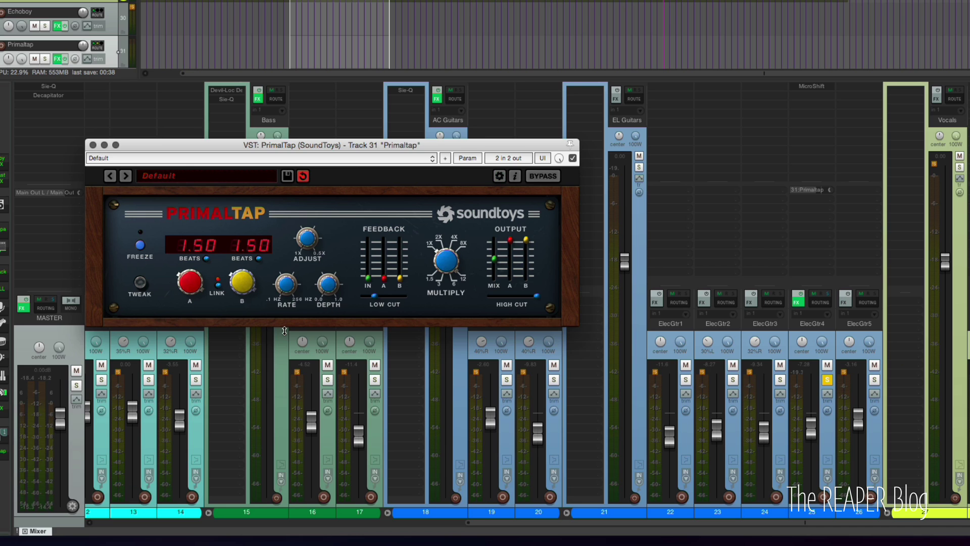
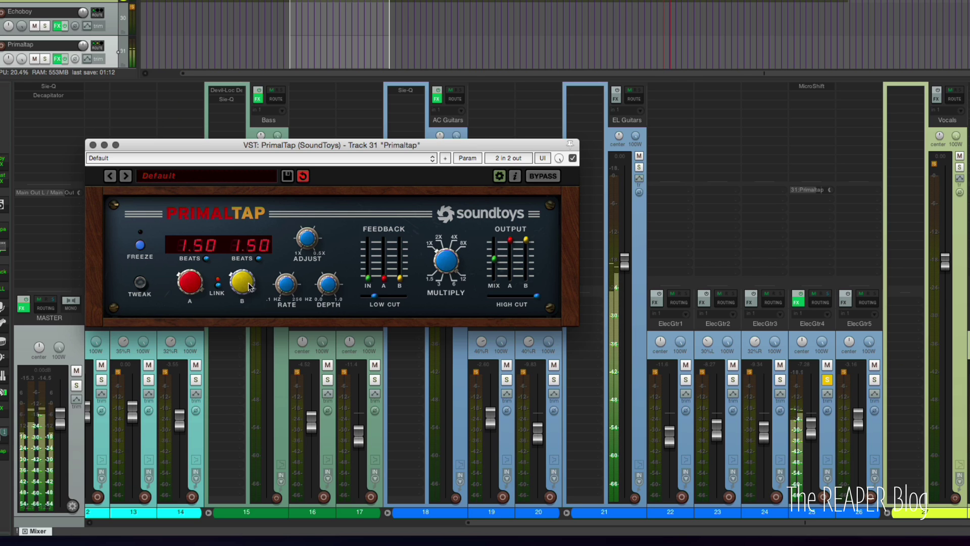
Switch PrimalTap's linked delays from beats to time, set both to 136 while listening, and raise the output mix to full.
mouse_move(242, 279)
left_mouse_down()
mouse_move(243, 270)
mouse_move(241, 287)
left_mouse_up()
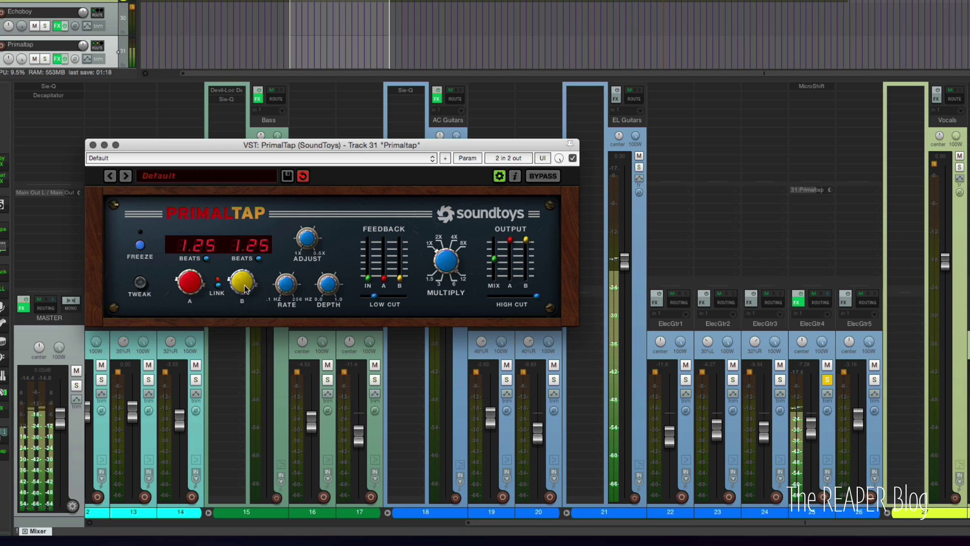
key("space")
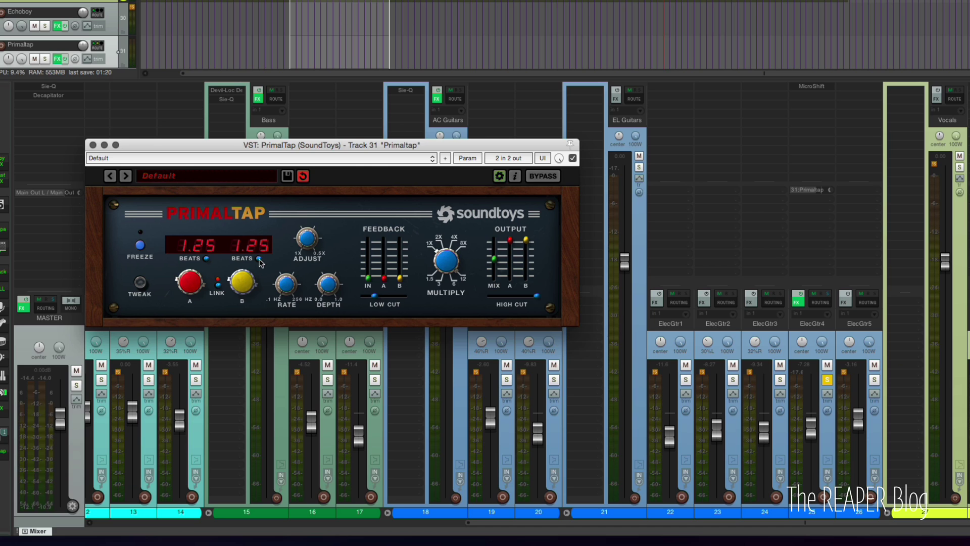
left_click(259, 259)
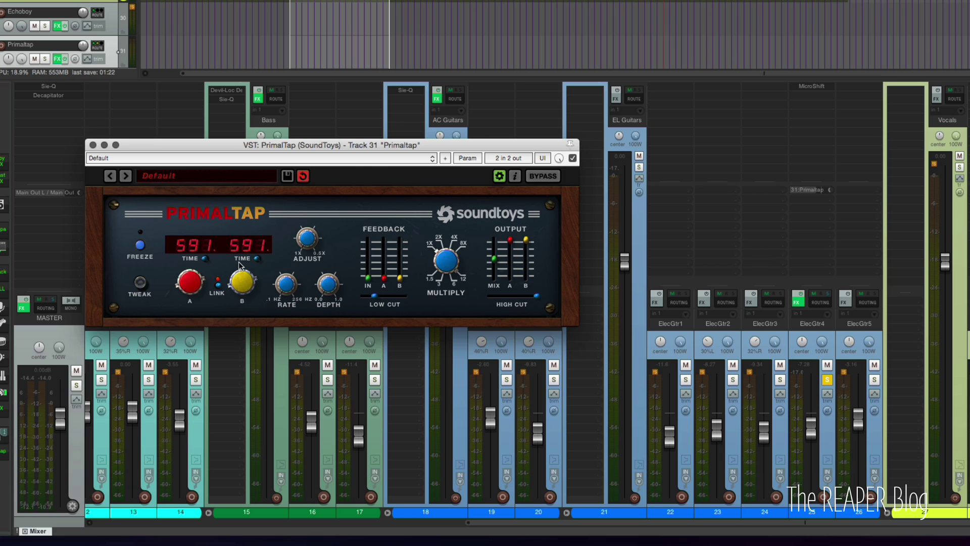
key("space")
left_click_drag(241, 291, 251, 380)
left_click_drag(240, 298, 239, 226)
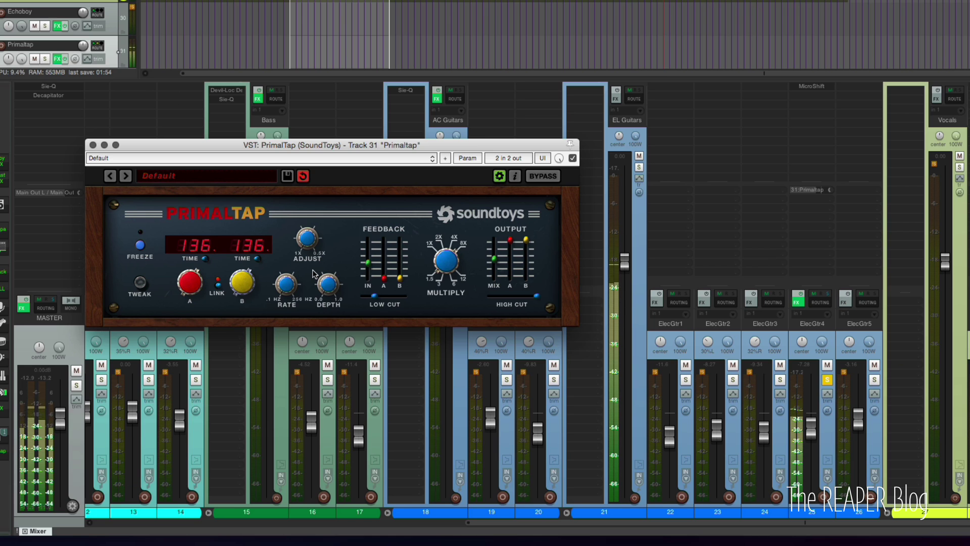
key("space")
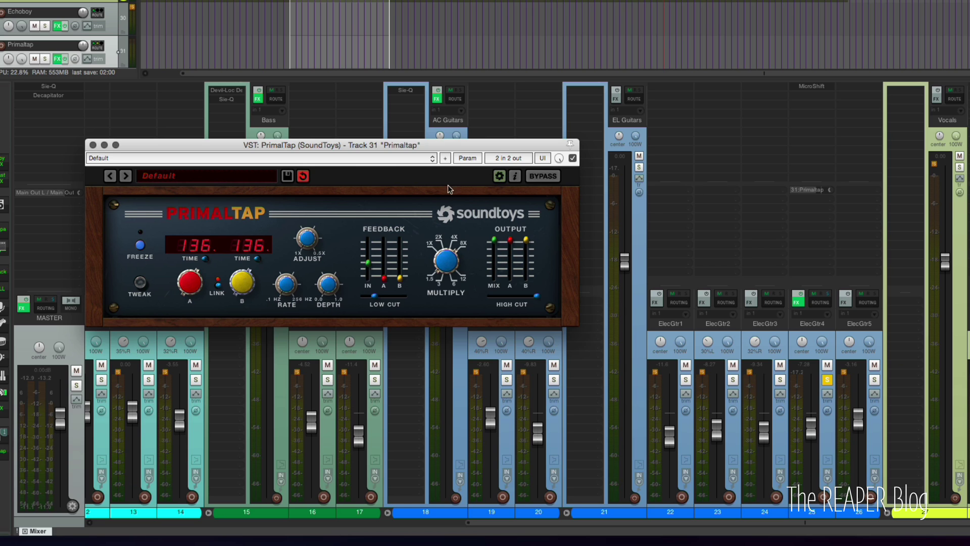
Show PrimalTap's tweak settings, choose the Ping-Pong algorithm and audition it on the soloed guitar.
left_click(140, 283)
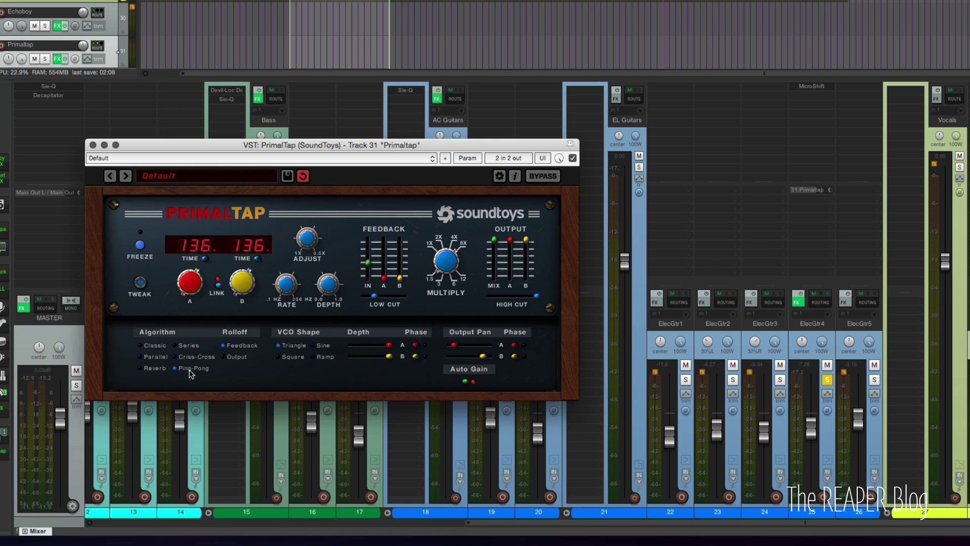
key("space")
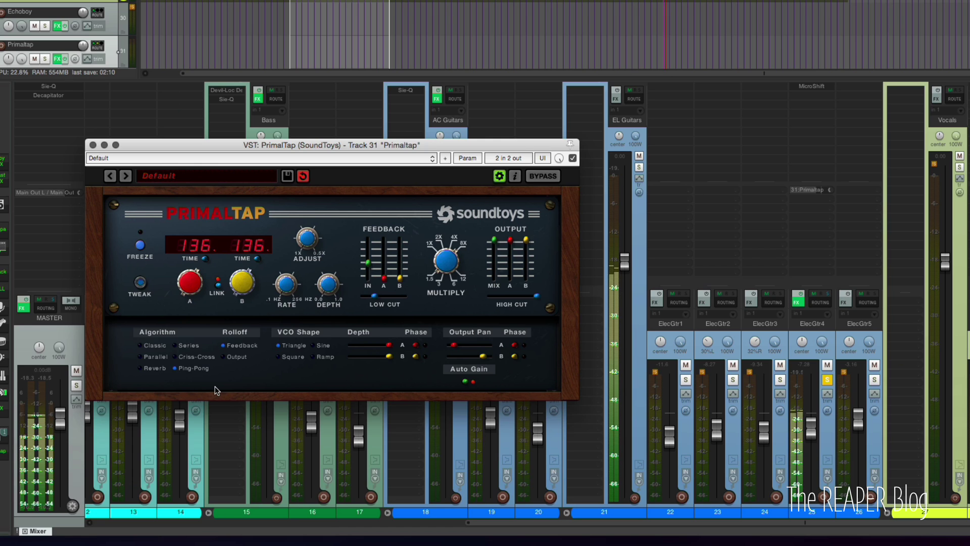
key("space")
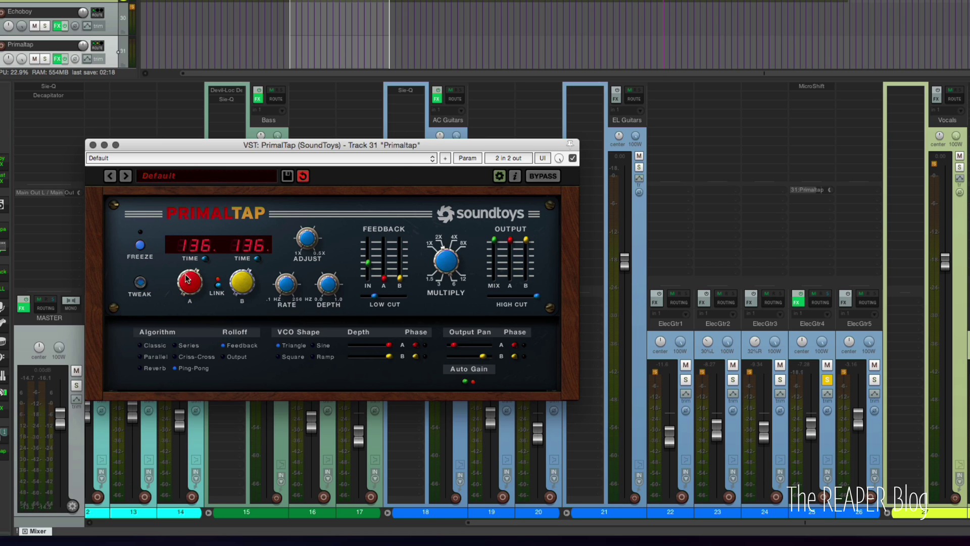
Switch PrimalTap's linked delays back to beats and set both to 0.25 beats.
left_click(256, 260)
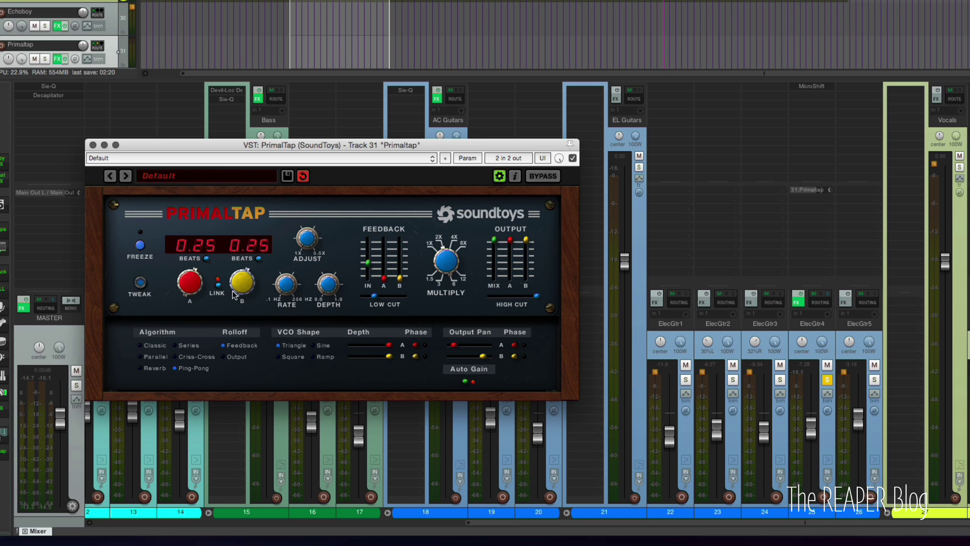
left_click_drag(182, 275, 189, 314)
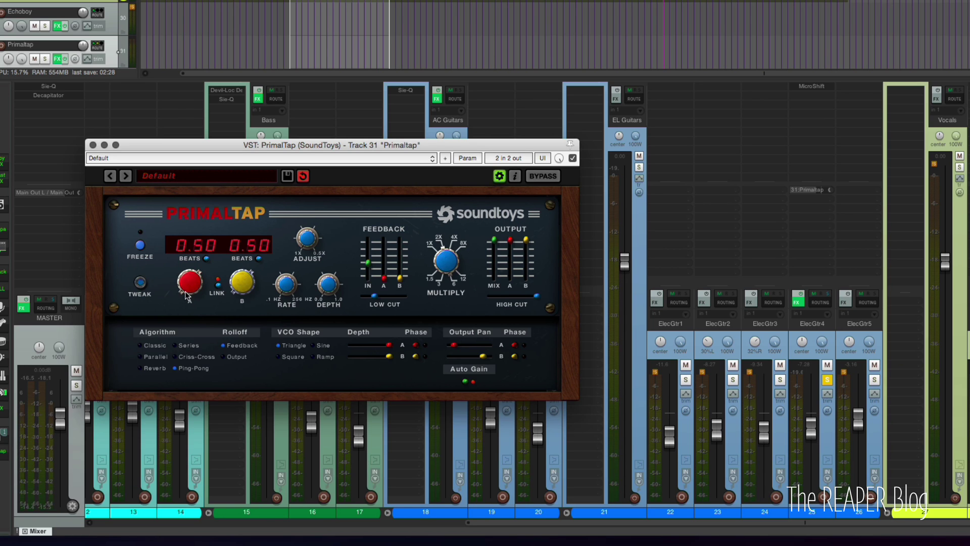
left_click_drag(192, 281, 191, 283)
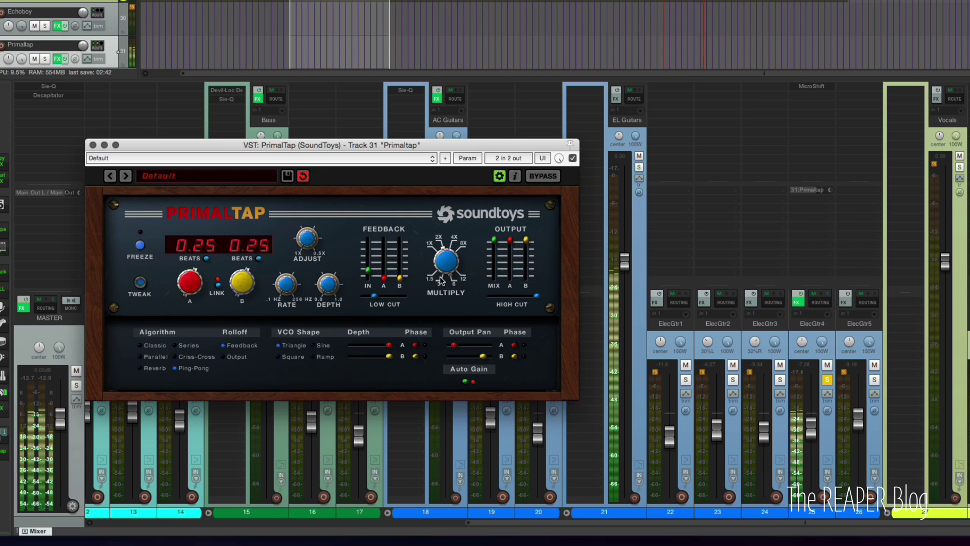
Lower PrimalTap's A and B output levels and tighten its low and high cut filters.
left_click_drag(511, 241, 512, 265)
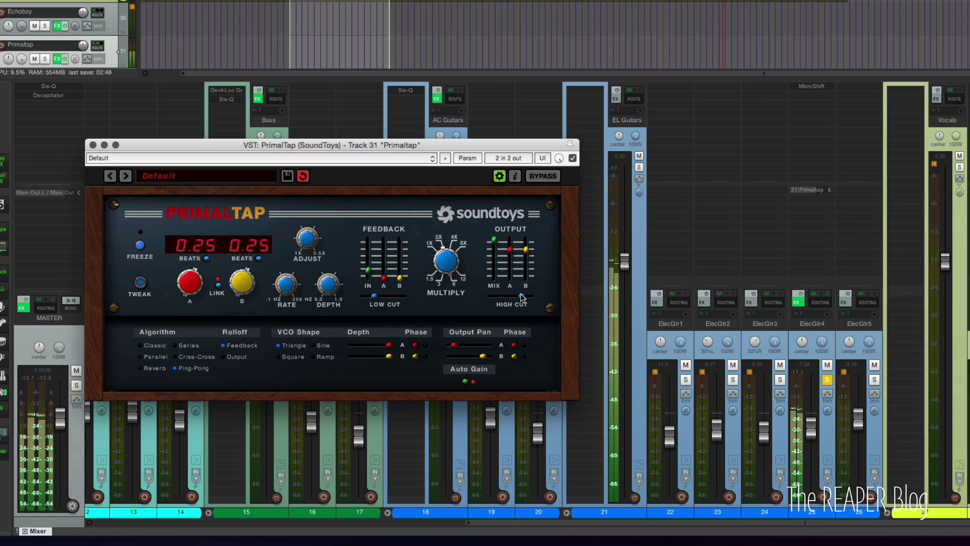
left_click_drag(373, 296, 380, 296)
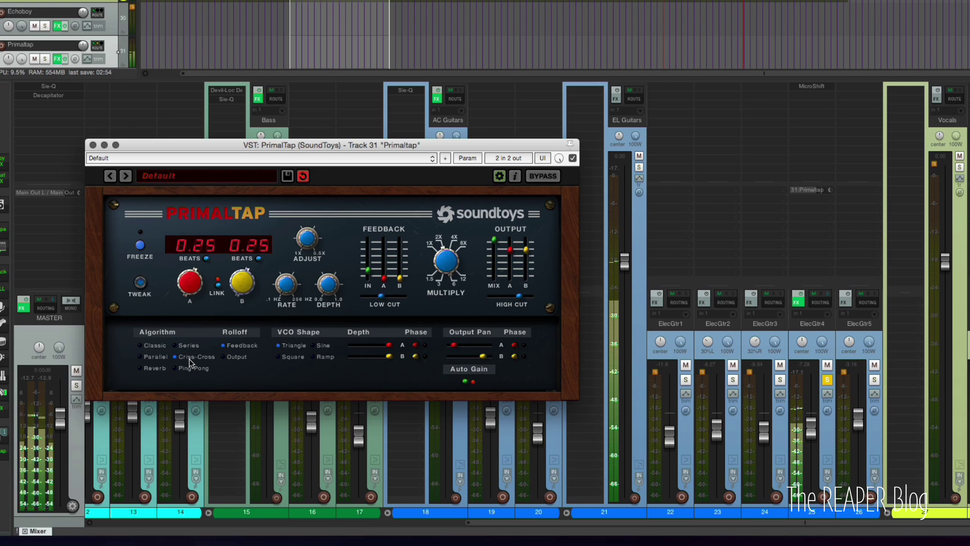
Audition PrimalTap's Criss-Cross and Reverb algorithms, raise the input feedback and return to Ping-Pong.
left_click(166, 370)
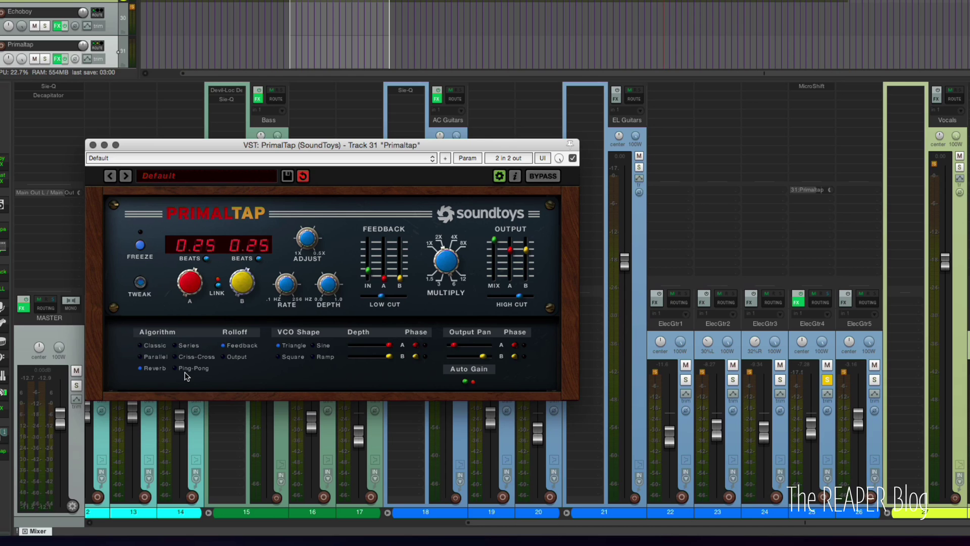
left_click_drag(190, 275, 197, 305)
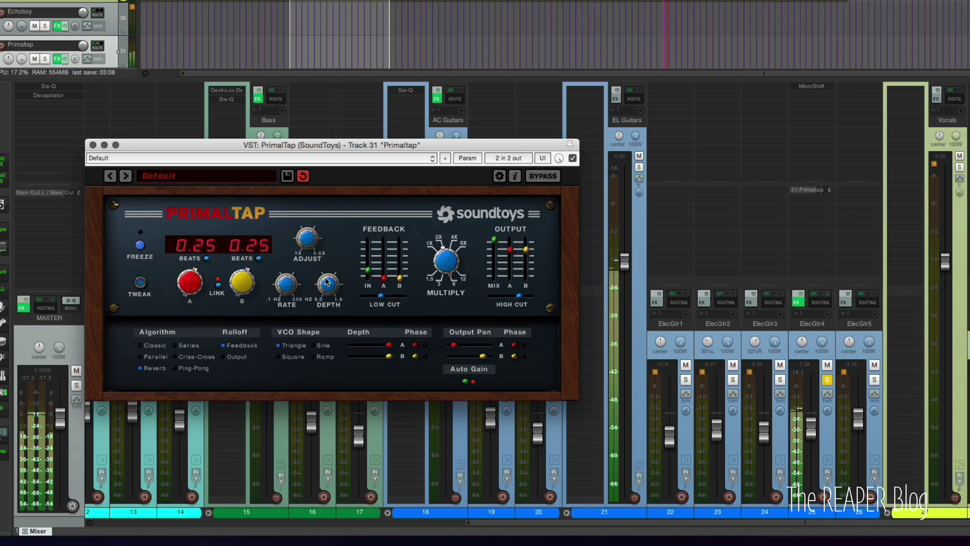
left_click_drag(361, 272, 371, 254)
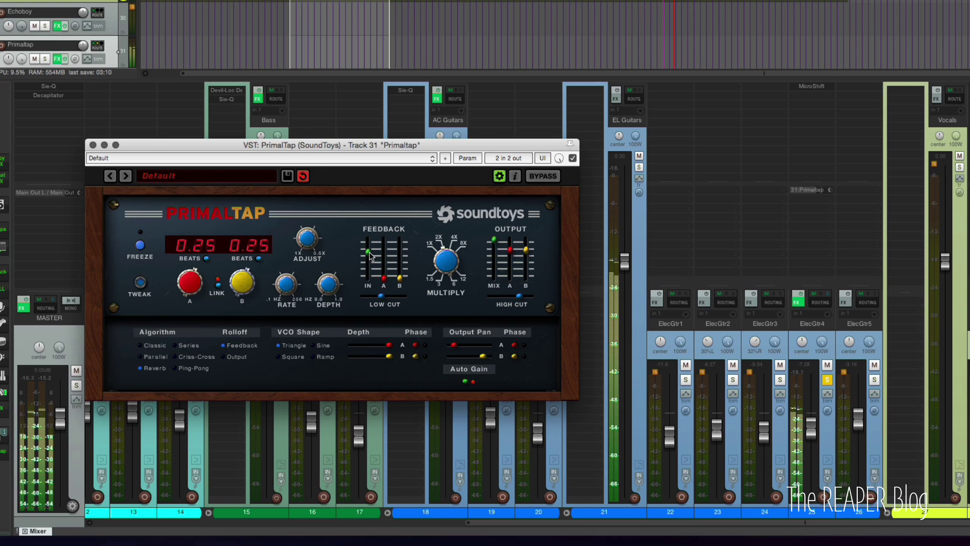
left_click(176, 368)
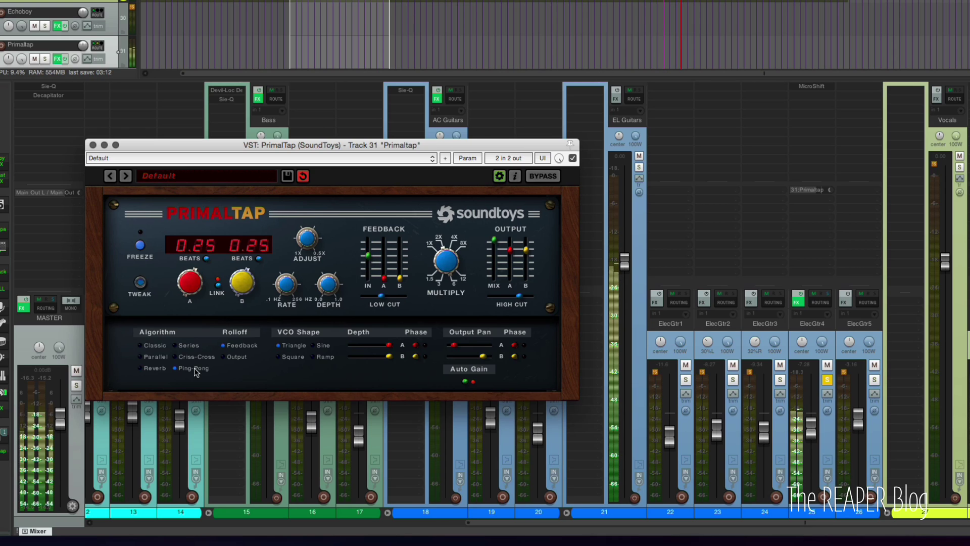
Return to Ping-Pong after trying the Series algorithm, unlink the two delays and set delay B to 0.50 beats.
left_click(190, 346)
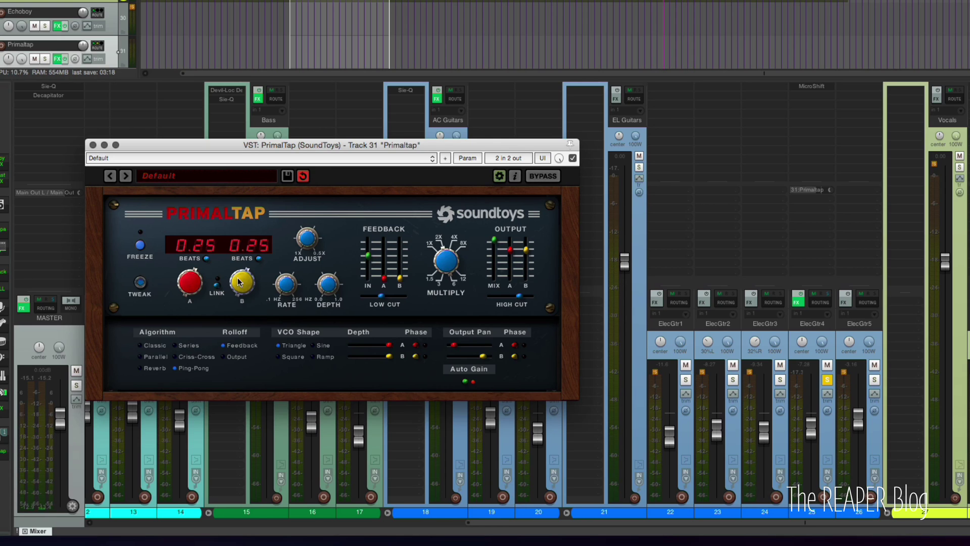
left_click_drag(237, 273, 239, 273)
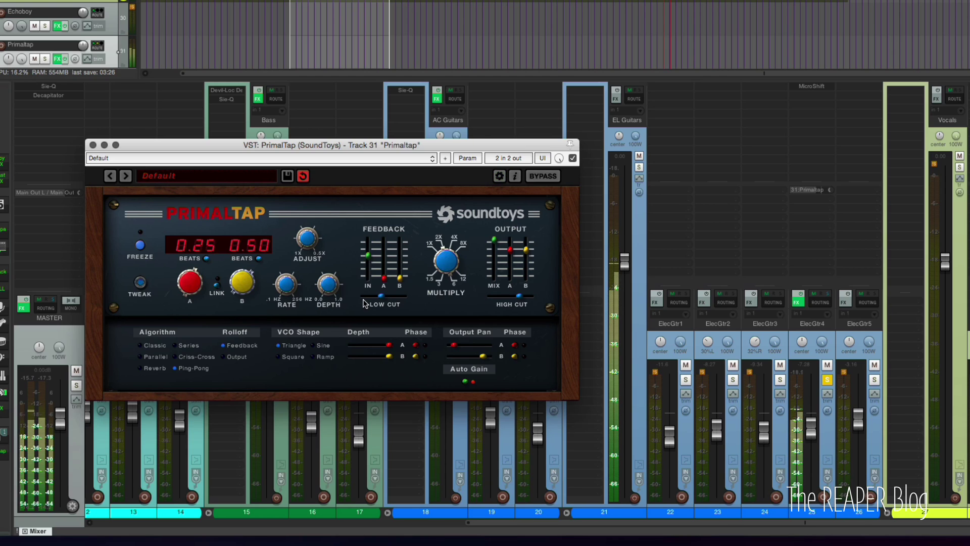
Widen PrimalTap's output pan, unsolo ElecGtr4 and compare the full mix with the Primaltap track muted and unmuted.
left_click_drag(454, 345, 449, 344)
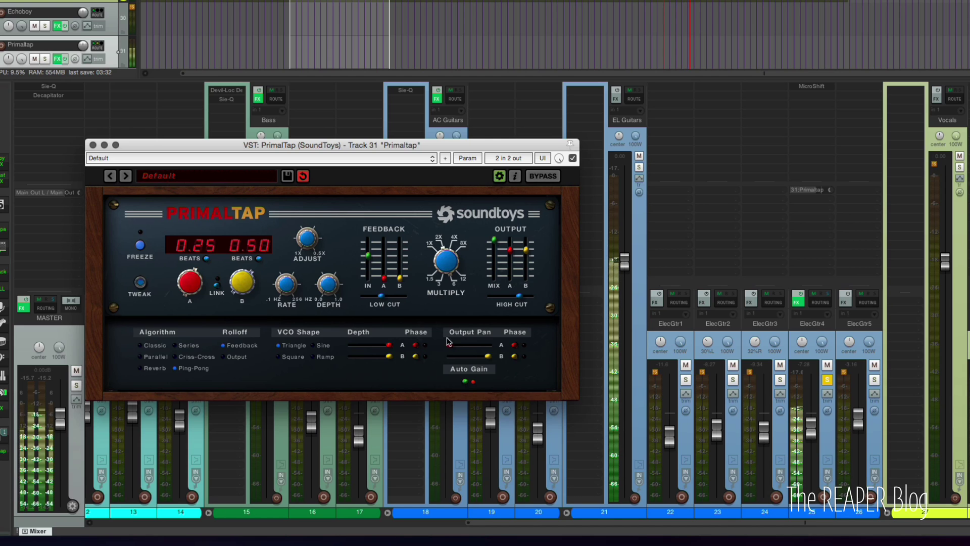
left_click(827, 379)
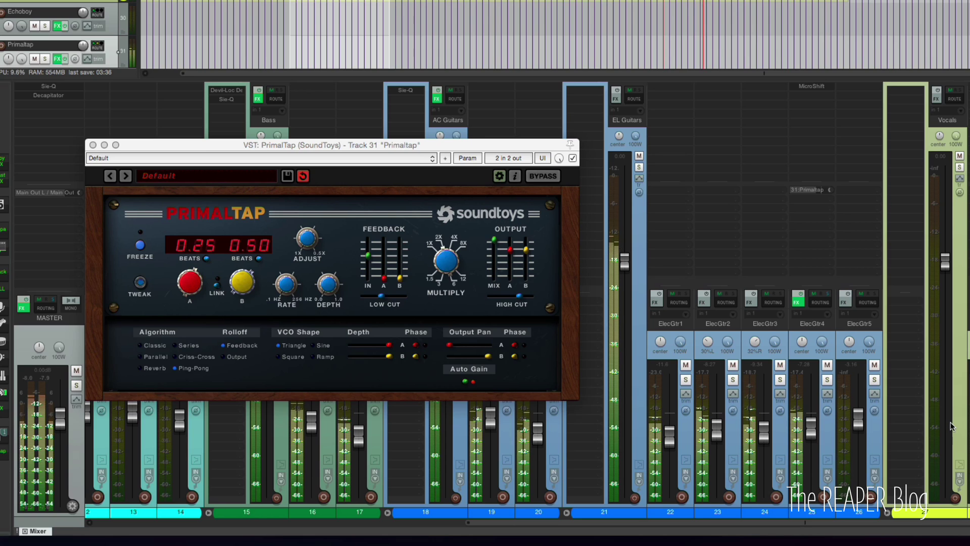
key("F5")
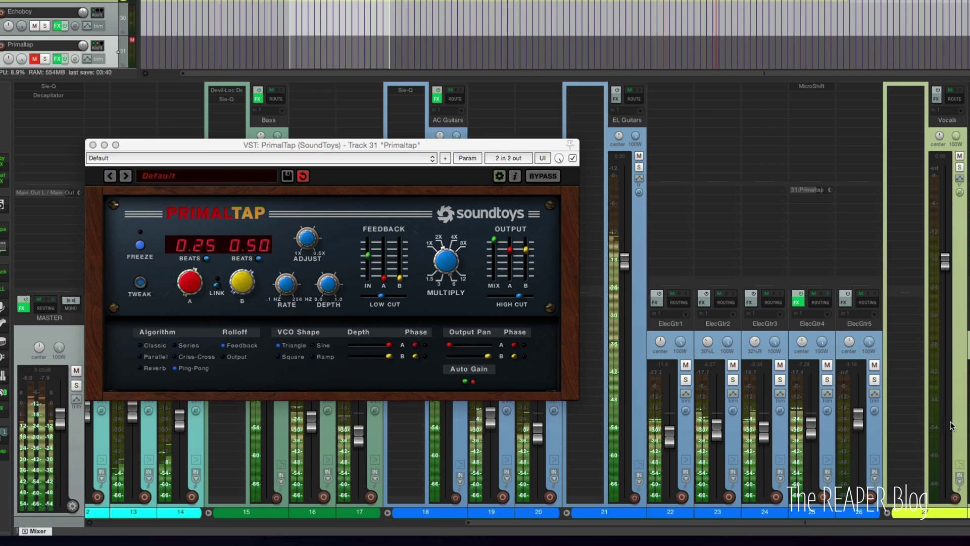
key("F5")
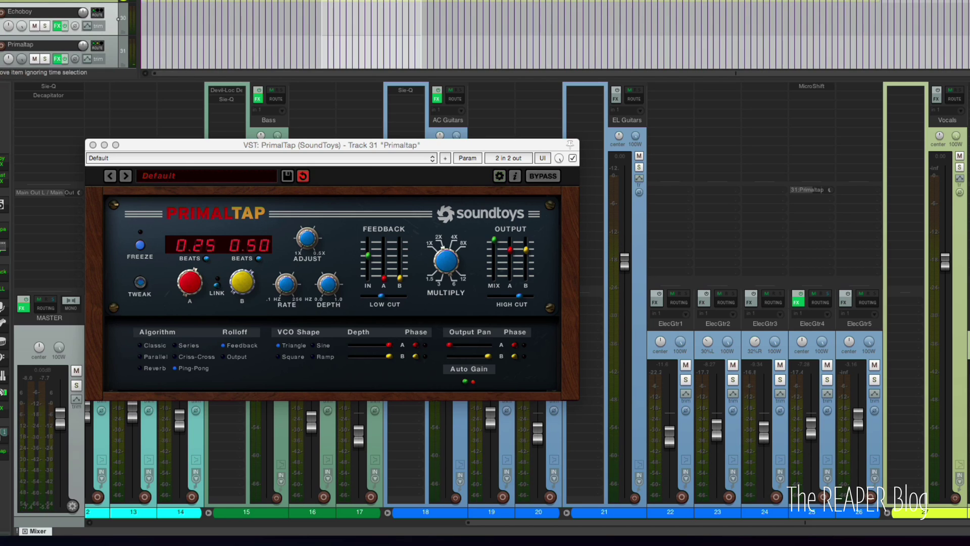
Solo the ElecGtr1 track and play its opening part.
scroll(247, 2, "up", 13)
left_click(224, 1)
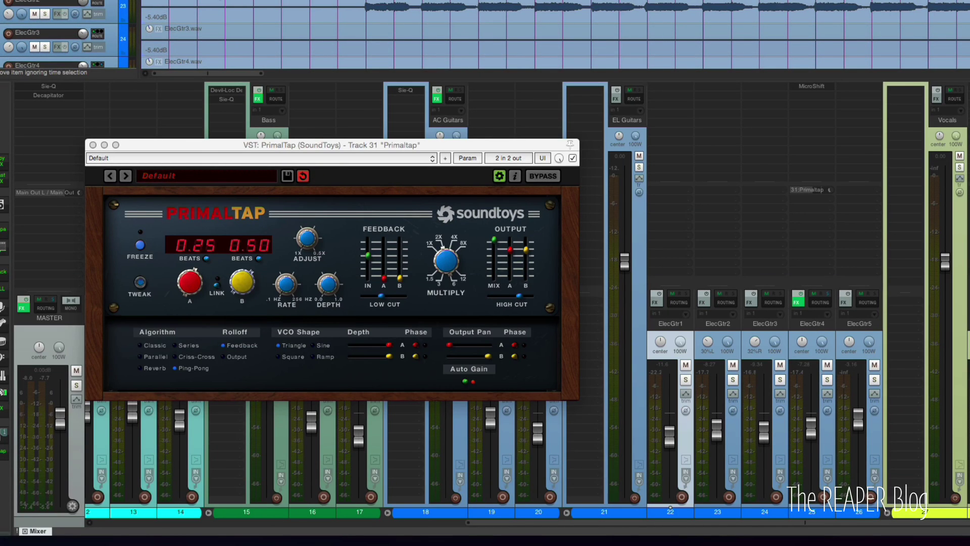
scroll(227, 2, "up", 1)
key("shift+s")
key("space")
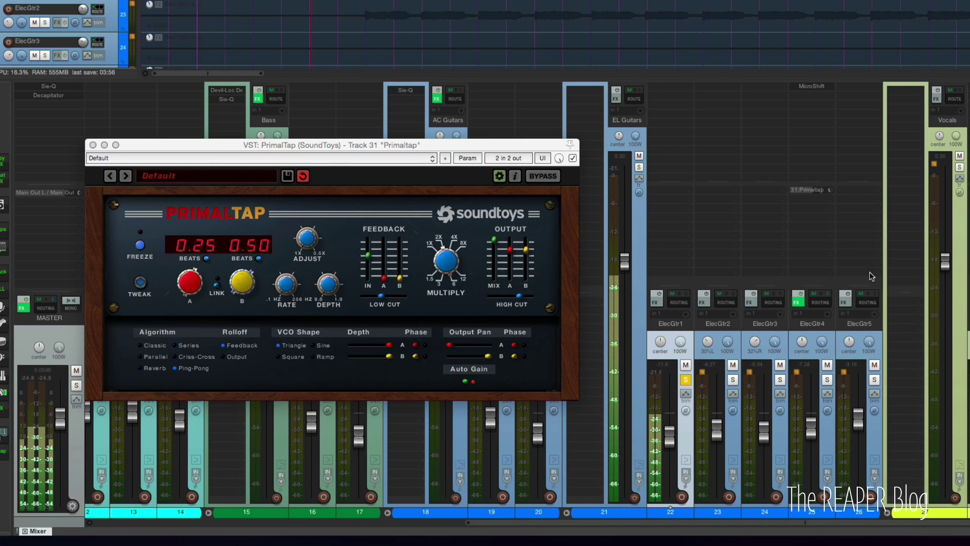
key("space")
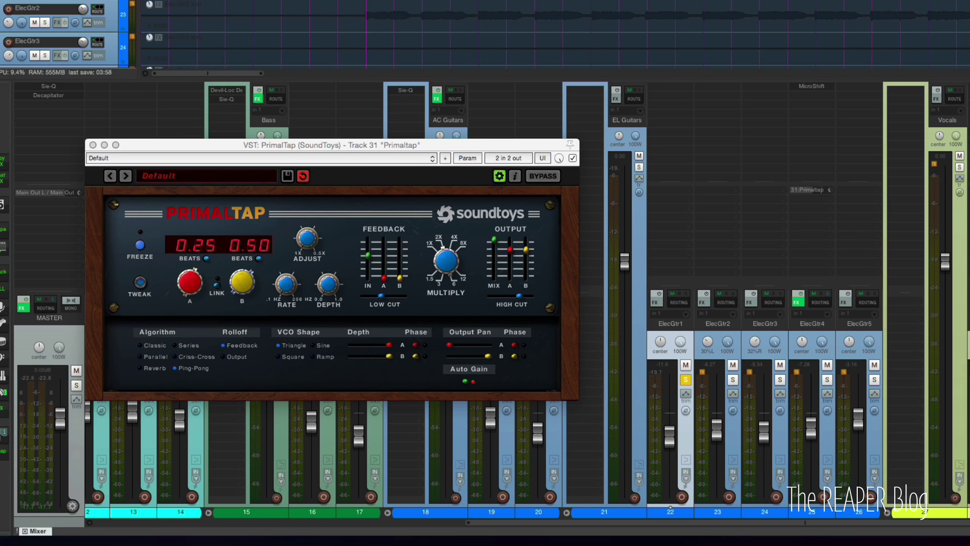
Cut out the silent section directly after the opening swell in the ElecGtr1 item.
scroll(784, 4, "up", 3)
scroll(784, 5, "up", 3)
scroll(790, 8, "up", 4)
scroll(790, 1, "down", 4)
scroll(790, 1, "up", 3)
key("ctrl+m")
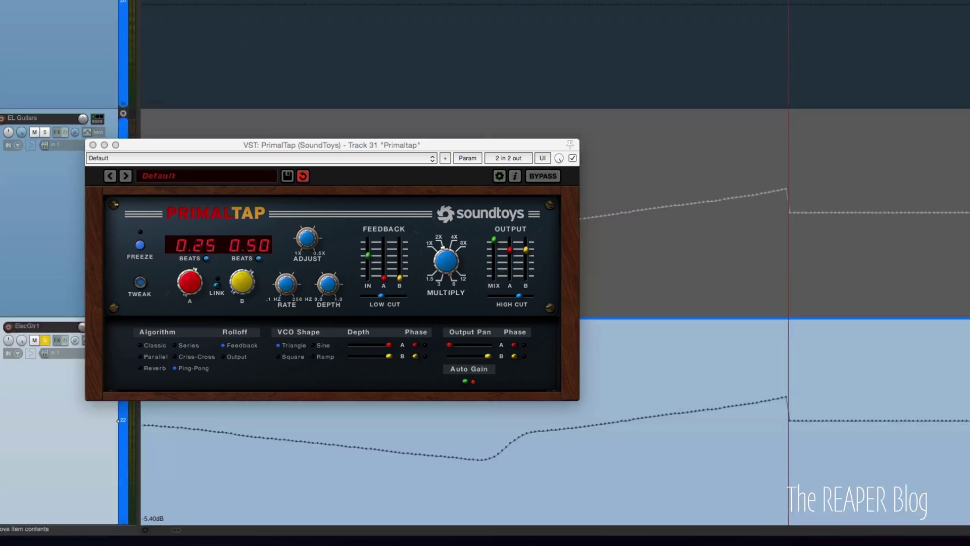
scroll(810, 447, "down", 1)
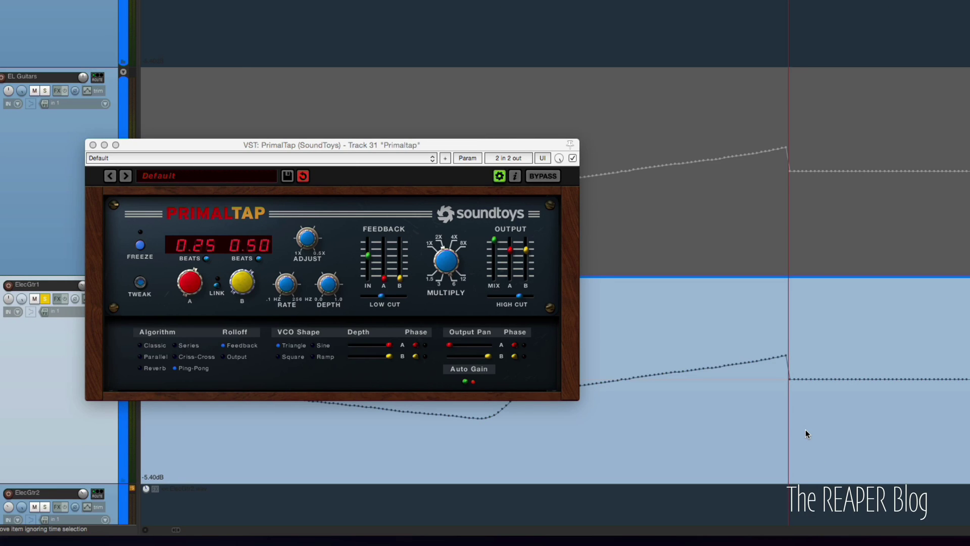
scroll(805, 429, "down", 1)
scroll(789, 390, "down", 10)
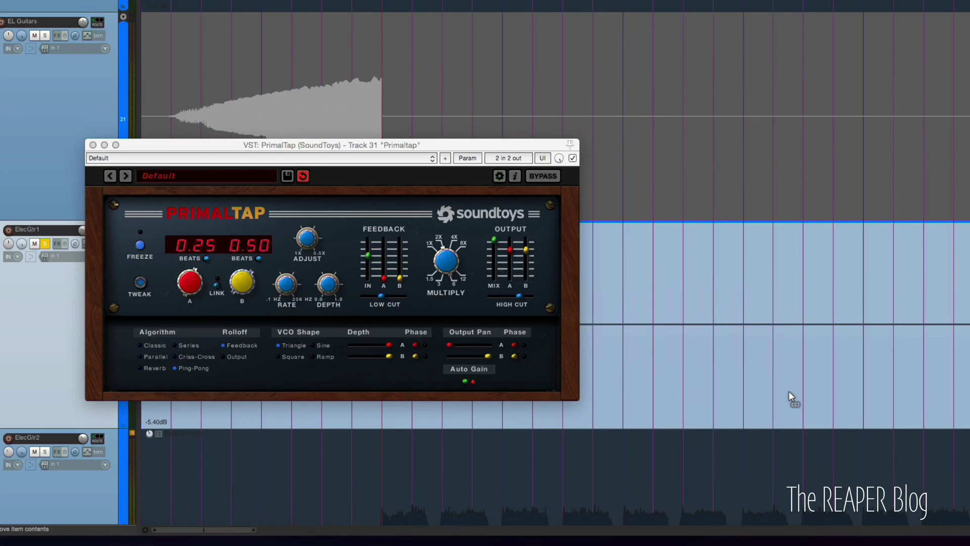
scroll(789, 390, "up", 10)
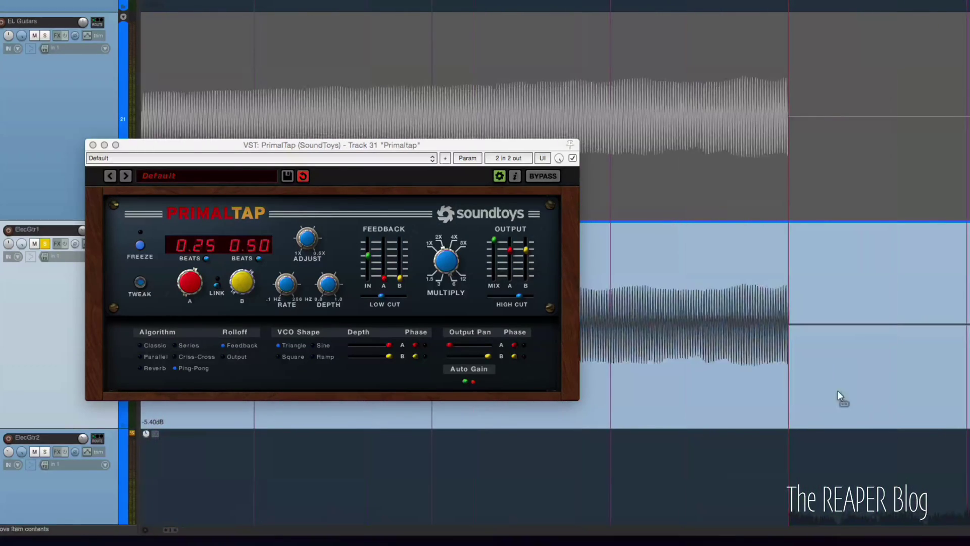
key("s")
key("Delete")
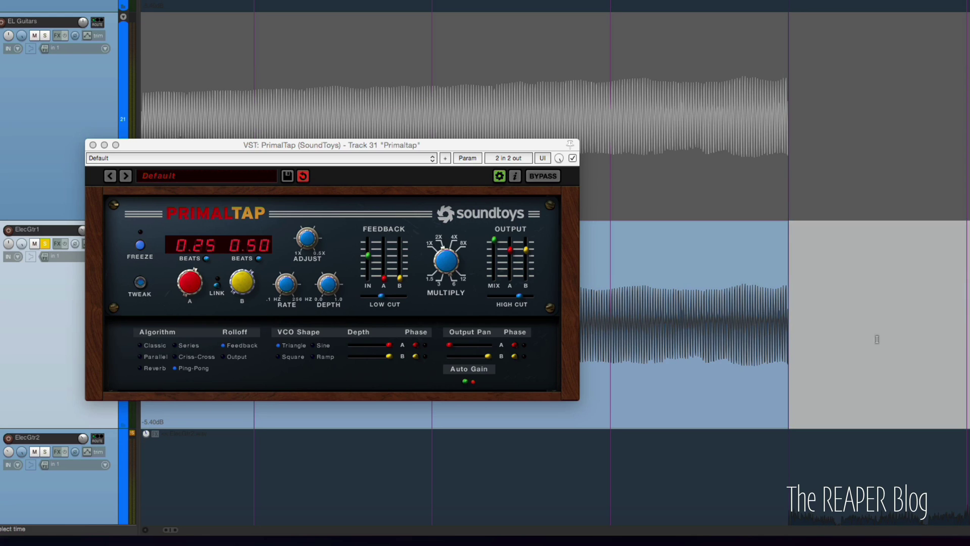
Add a short fade-out at the end of the ElecGtr1 swell item and play it back.
scroll(763, 384, "up", 8)
left_click_drag(787, 229, 771, 229)
scroll(778, 278, "down", 7)
scroll(784, 286, "down", 4)
left_click(551, 420)
key("space")
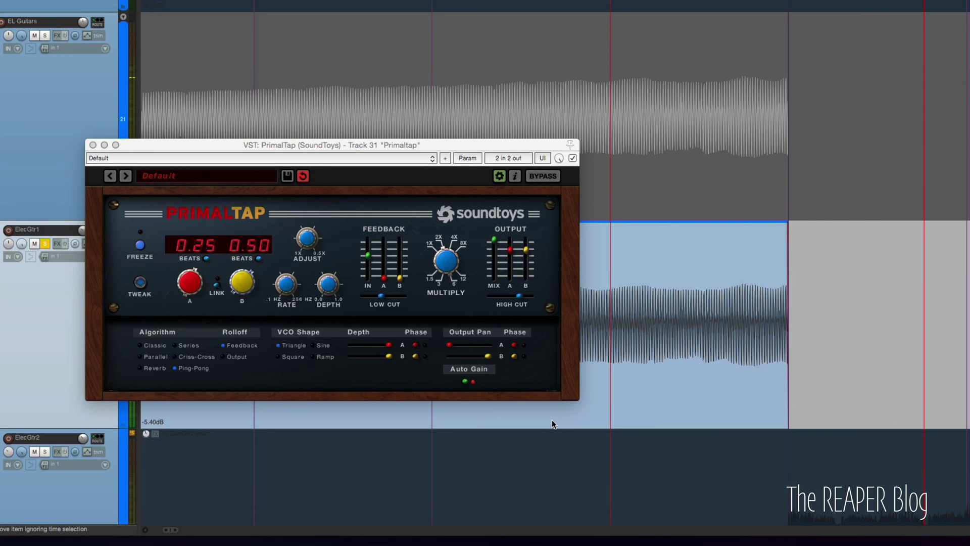
Add a send from ElecGtr1 to the Primaltap track in the mixer, audition the swell and close the PrimalTap window.
key("super+m")
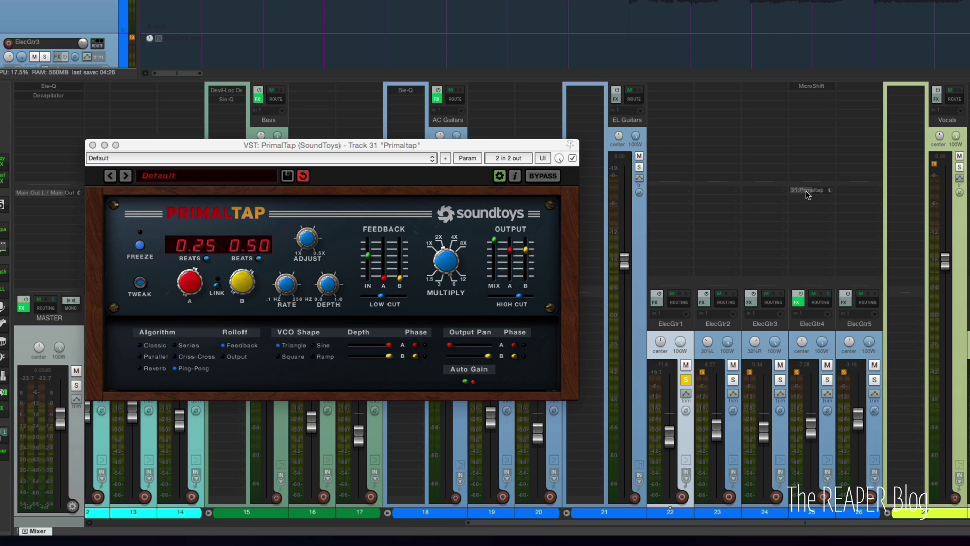
left_click_drag(685, 241, 667, 208)
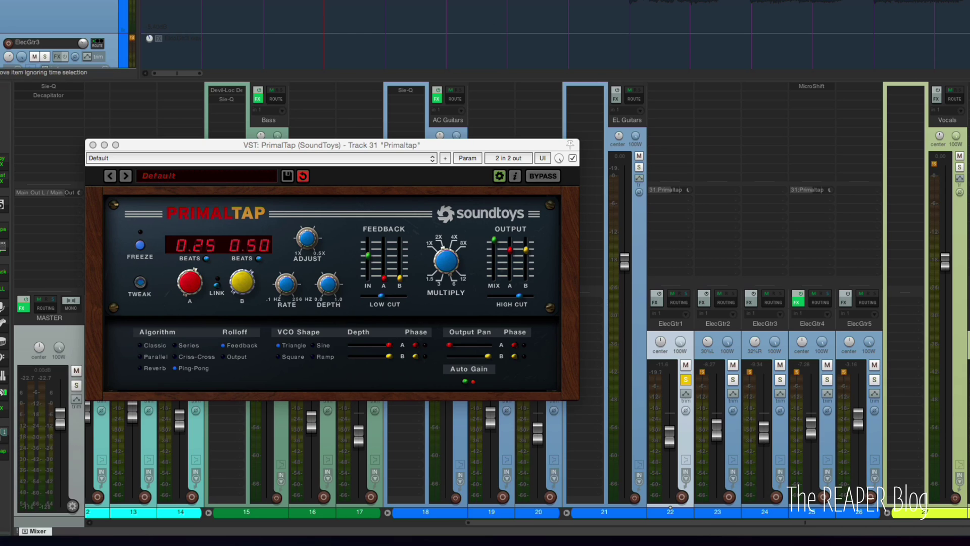
key("space")
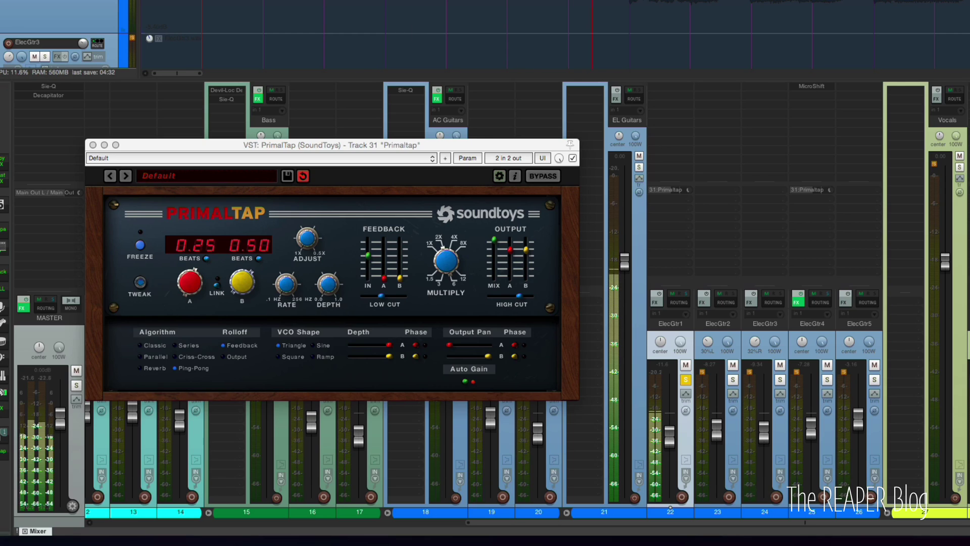
key("space")
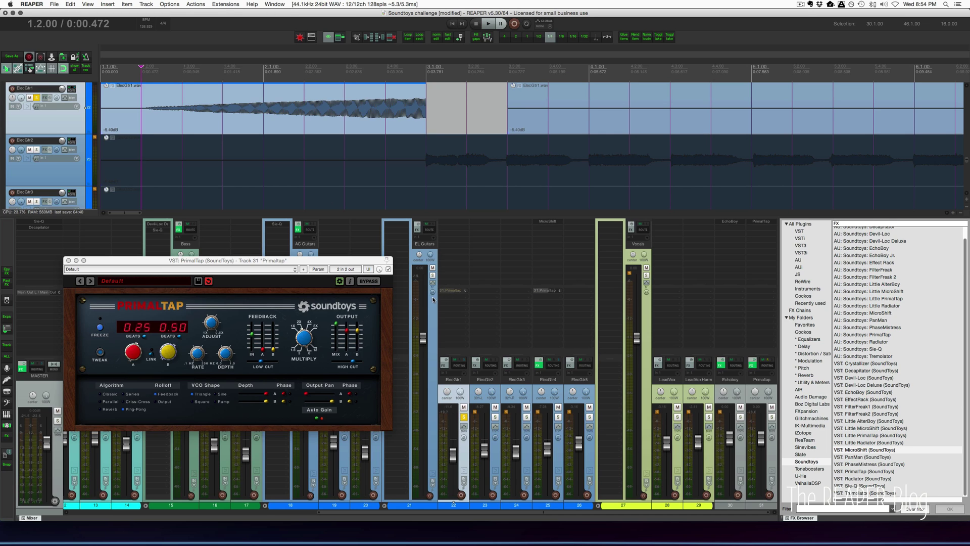
key("Escape")
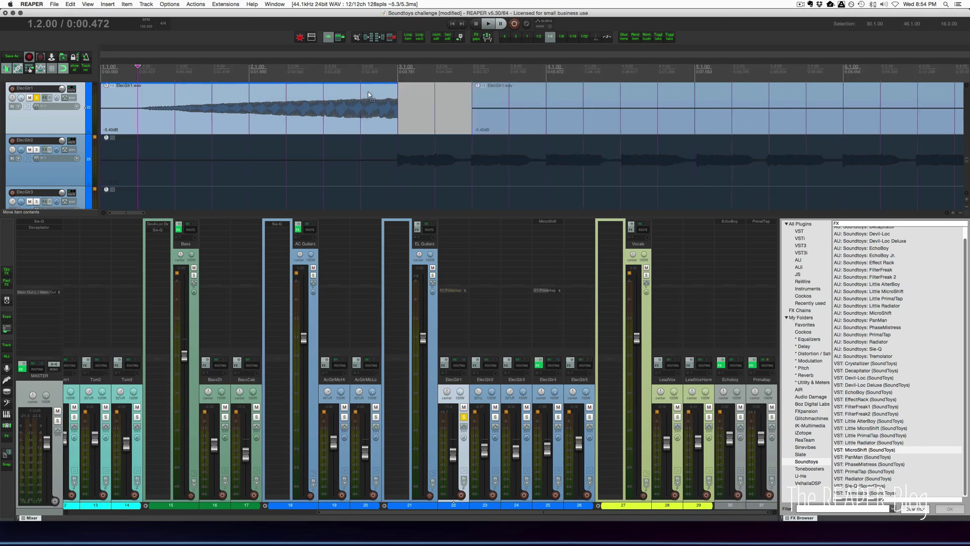
Solo ElecGtr2 and try it with a send to the Primaltap track during playback.
scroll(368, 92, "down", 10)
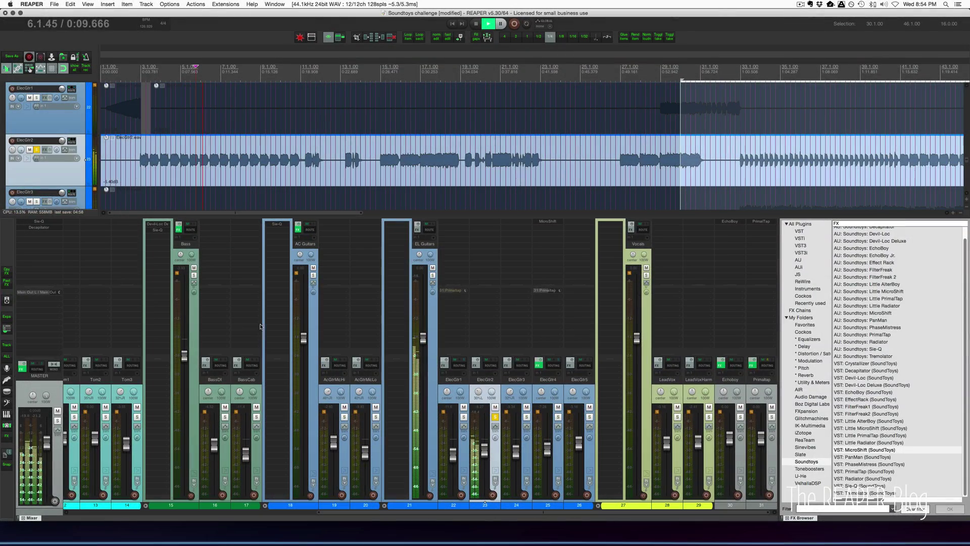
left_click_drag(494, 302, 494, 303)
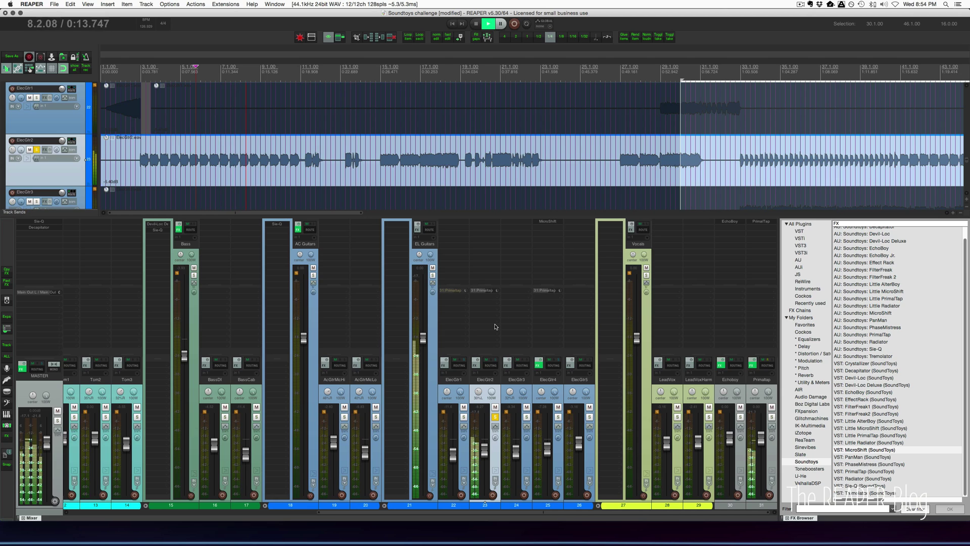
key("space")
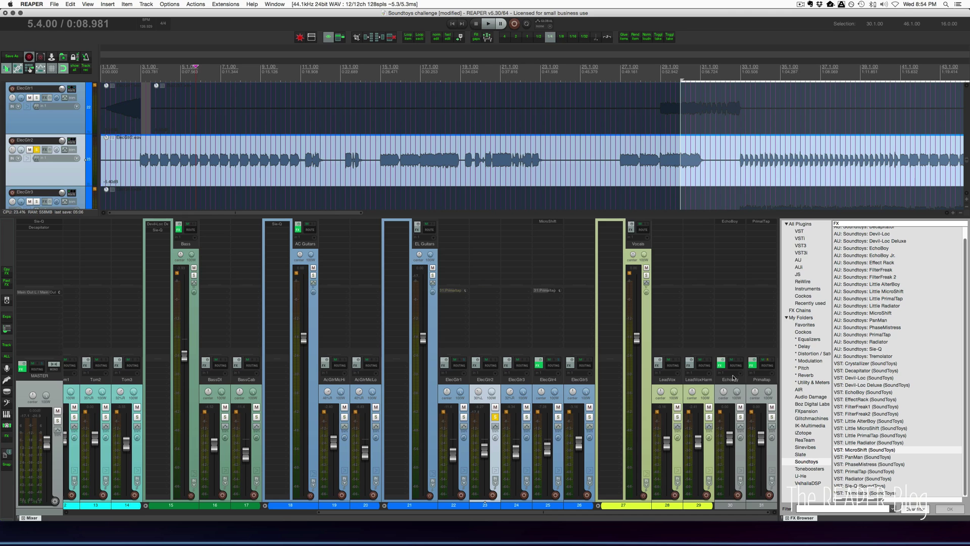
Send ElecGtr2 to the Echoboy track and open that track's EchoBoy plug-in.
left_click_drag(709, 271, 729, 244)
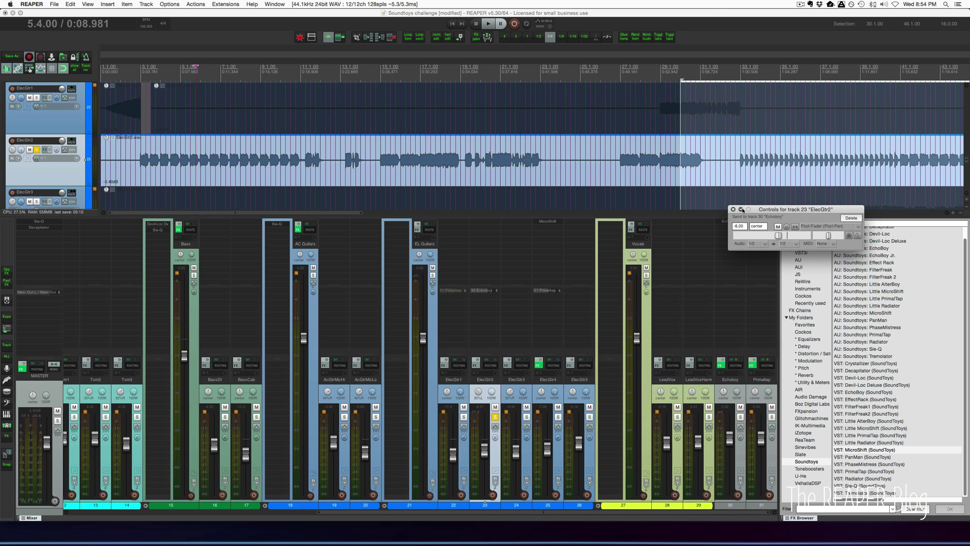
left_click(733, 210)
left_click(730, 221)
left_click_drag(278, 369, 559, 204)
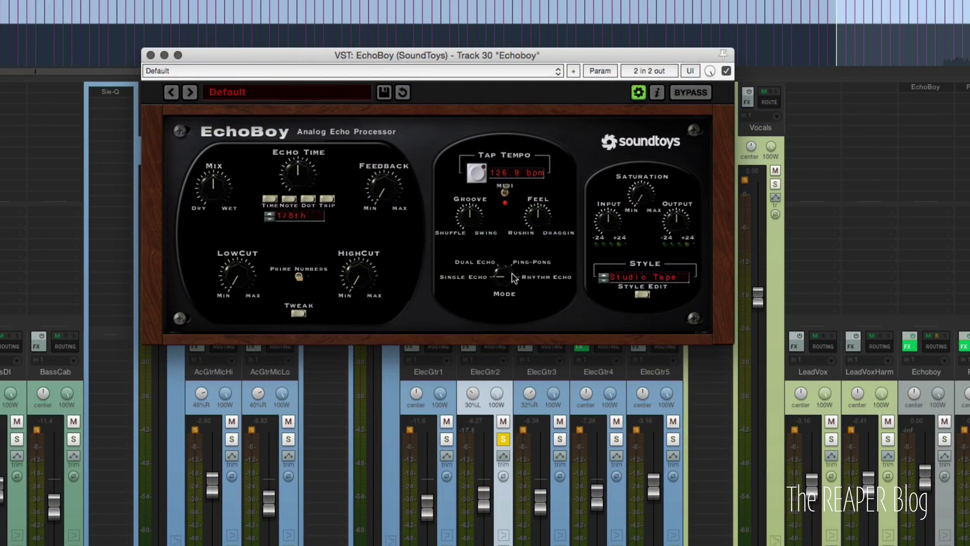
Load the Memory Man preset from EchoBoy's 01 Classics folder and set the mix to fully wet.
left_click(270, 93)
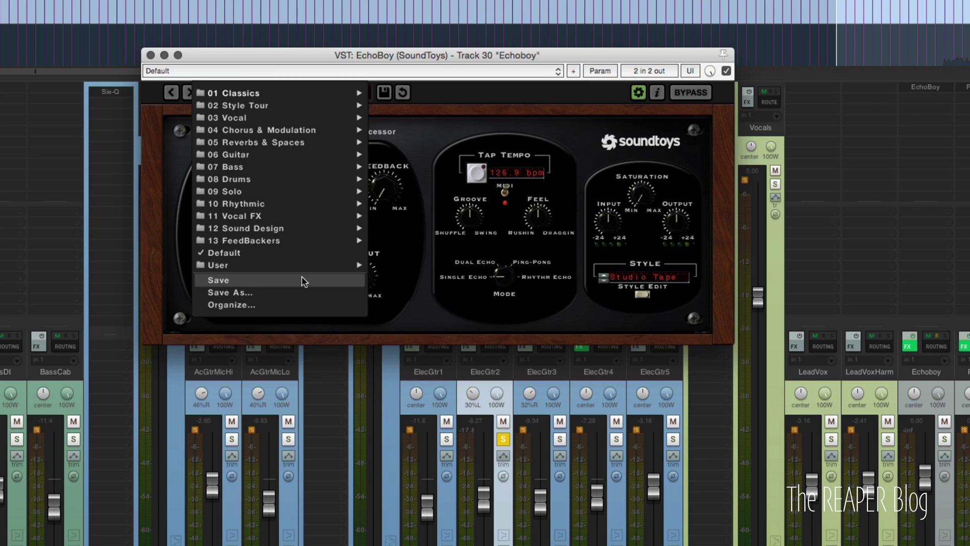
mouse_move(265, 106)
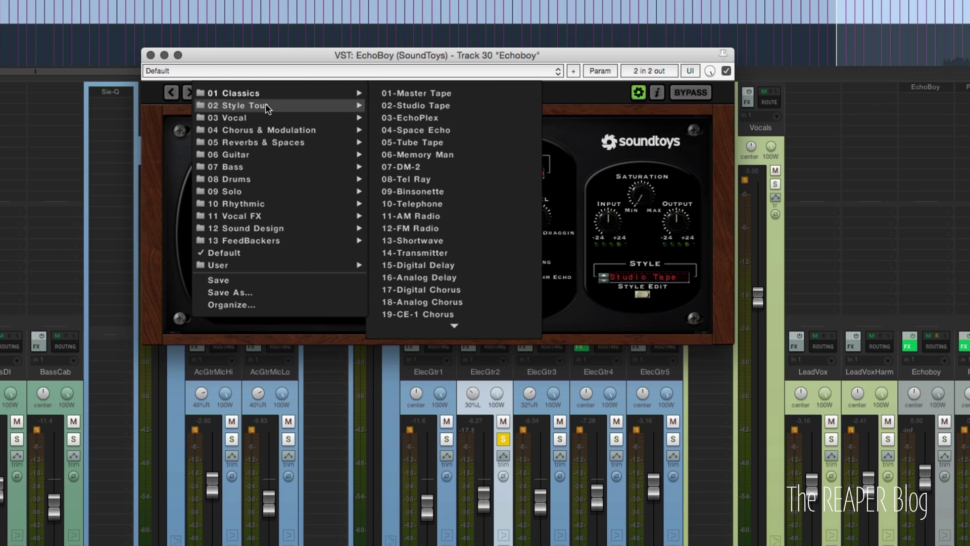
mouse_move(329, 96)
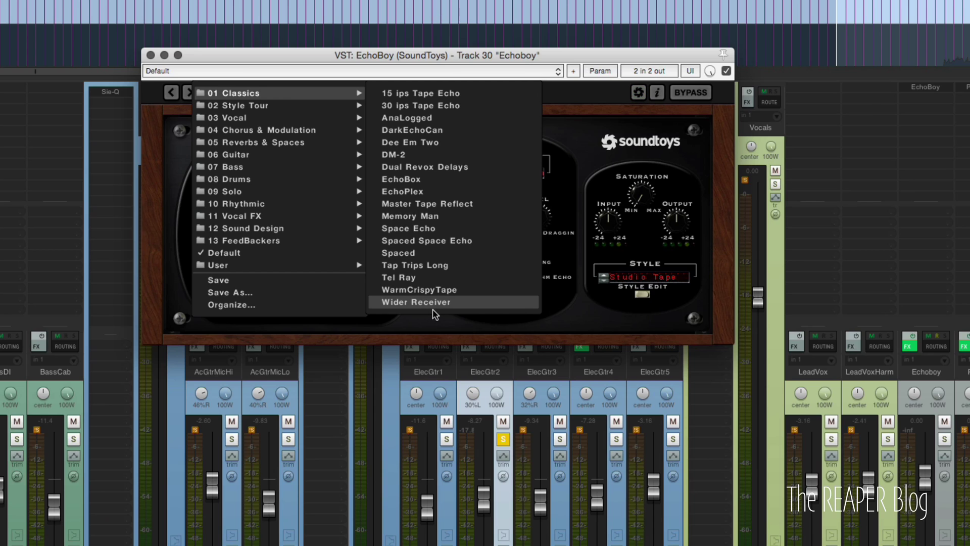
left_click(437, 217)
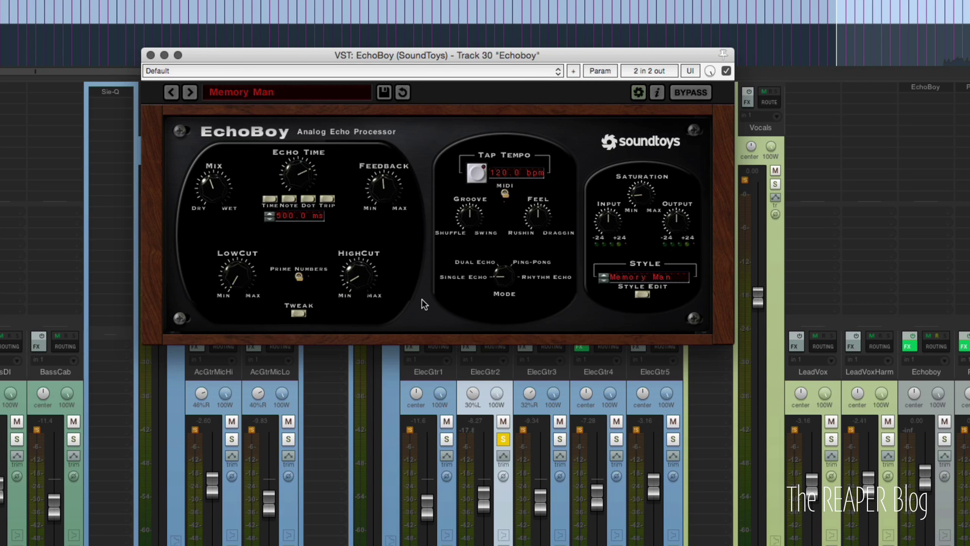
left_click_drag(212, 188, 300, 249)
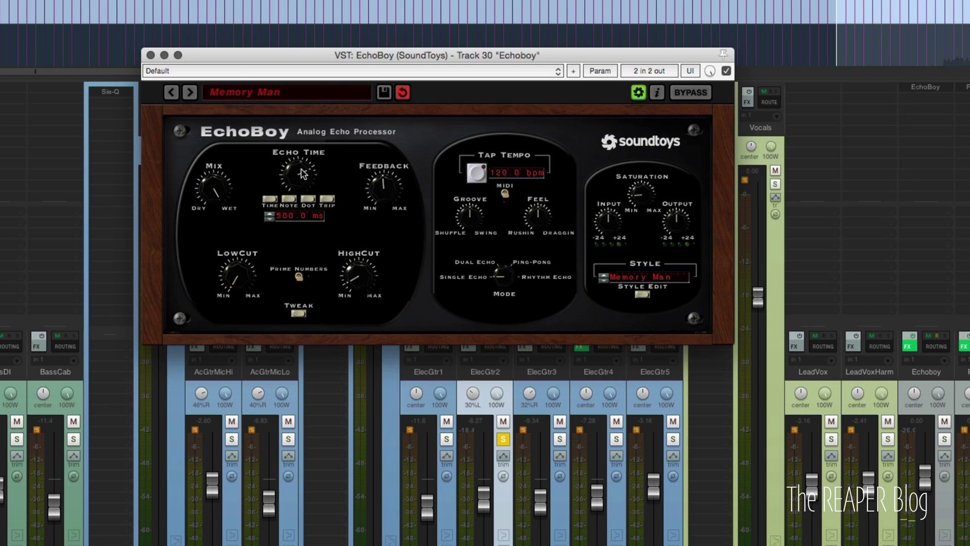
Shorten EchoBoy's echo time to about 11.1 ms and turn the feedback down to minimum.
left_click_drag(302, 173, 303, 222)
left_click_drag(303, 230, 304, 221)
left_click(298, 314)
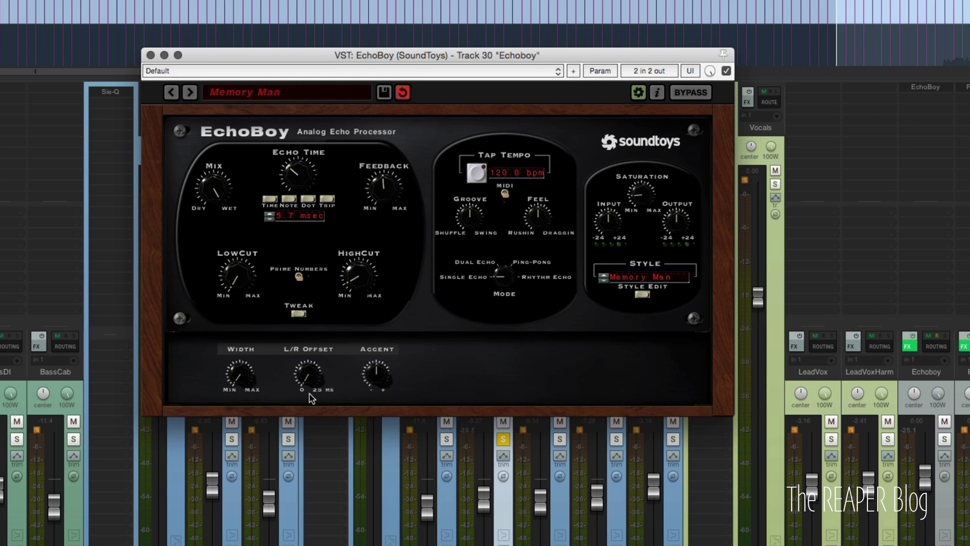
left_click(299, 314)
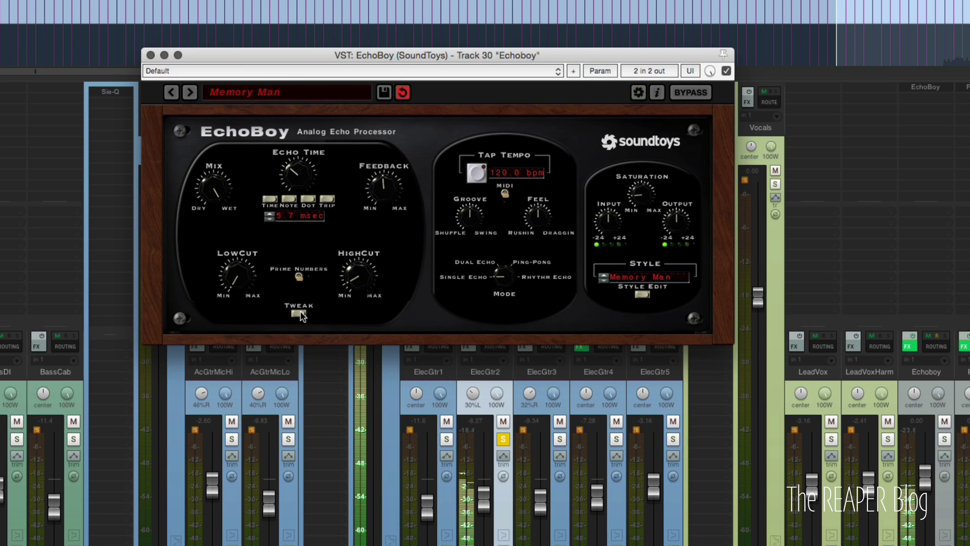
left_click_drag(294, 192, 297, 161)
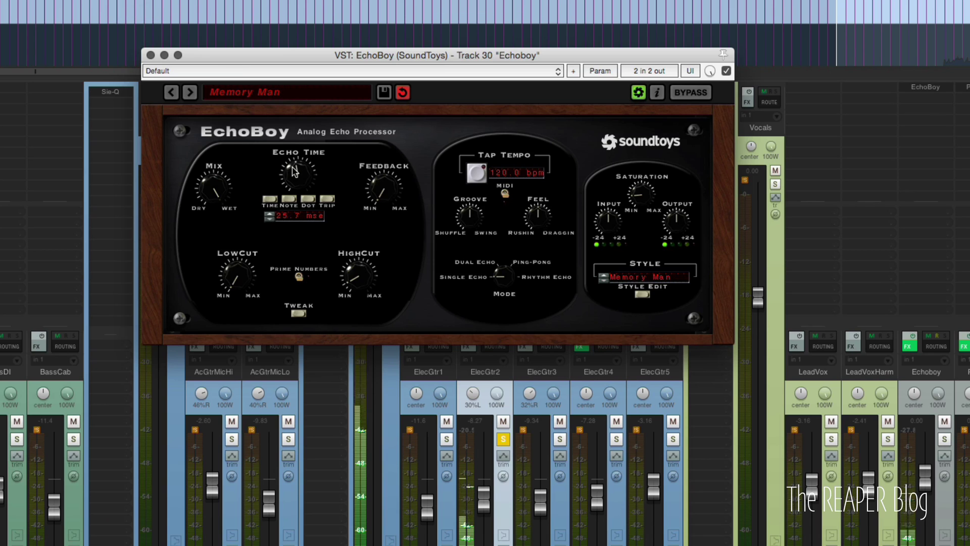
left_click_drag(292, 165, 296, 182)
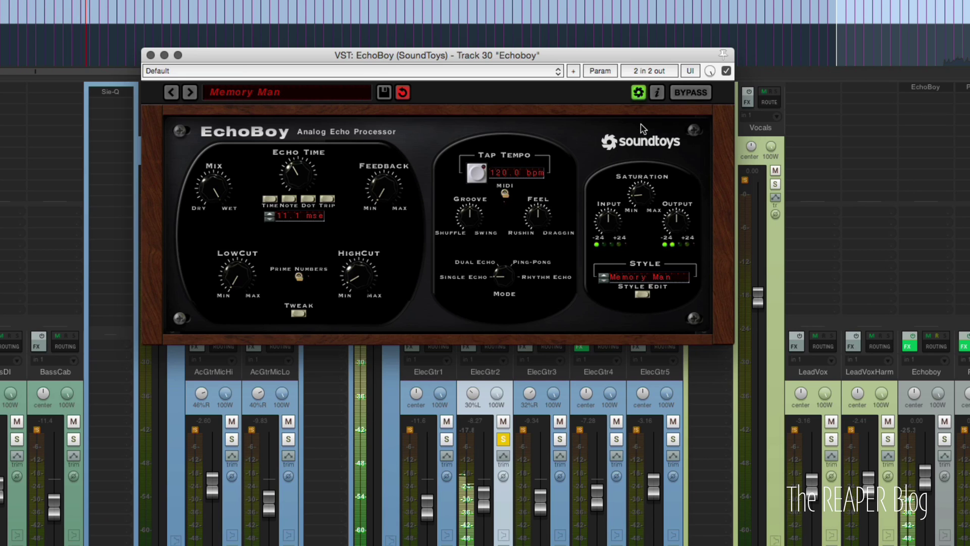
Compare ElecGtr2 with and without the echo by toggling EchoBoy's bypass and the Echoboy track's mute.
left_click(691, 96)
left_click(691, 96)
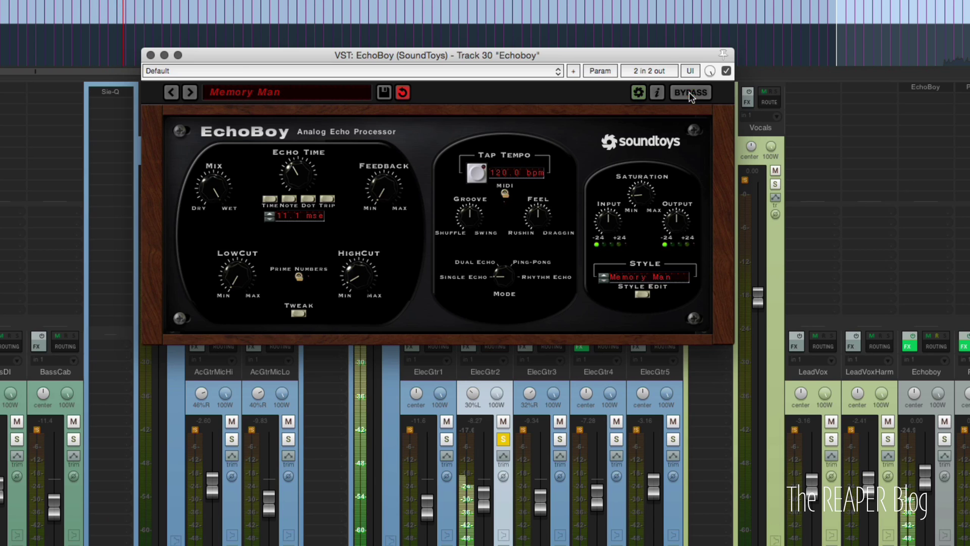
left_click(946, 420)
left_click(944, 420)
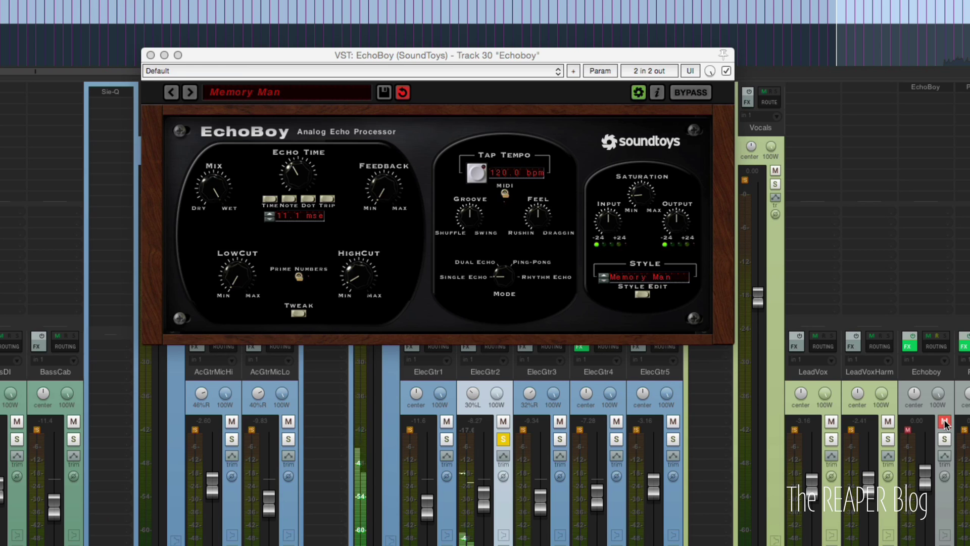
left_click(945, 421)
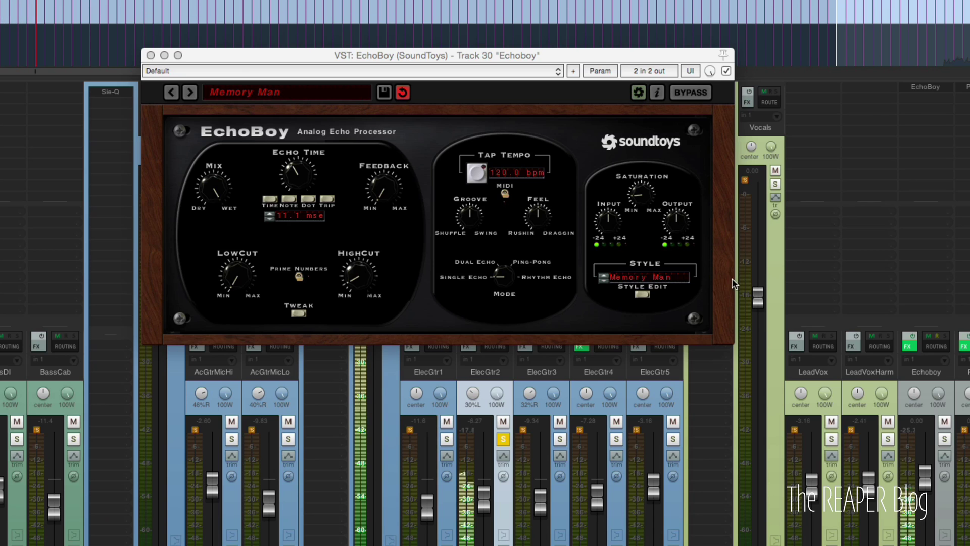
Open EchoBoy's style editing controls and turn the wobble depth down to off.
left_click(642, 295)
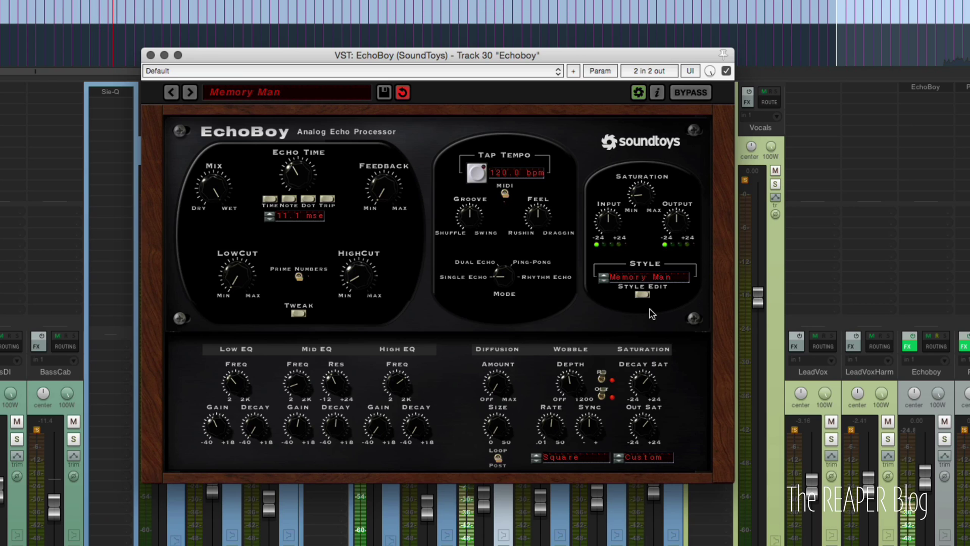
left_click_drag(569, 387, 565, 502)
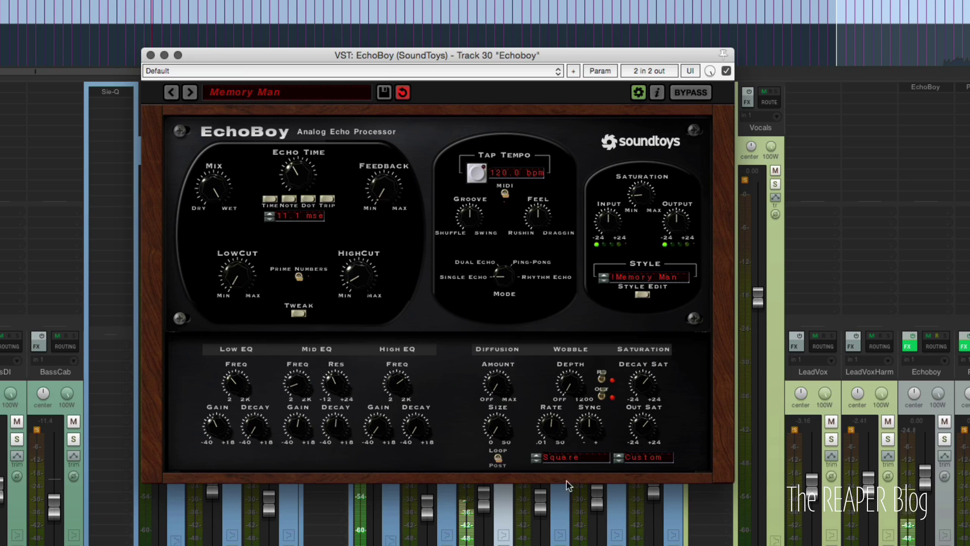
Sync EchoBoy's echo time to a 1/32nd note and set the feedback to a low amount.
left_click_drag(382, 191, 390, 142)
left_click_drag(298, 164, 299, 187)
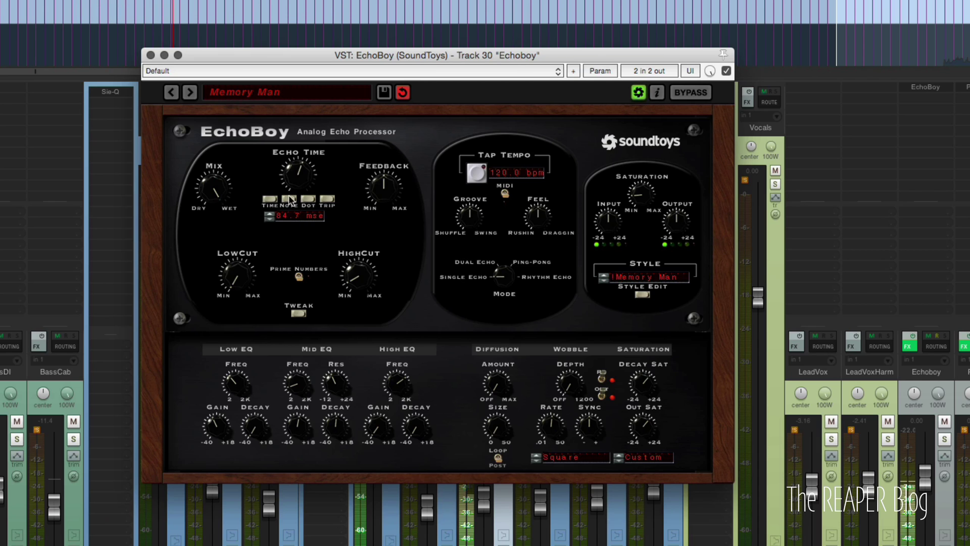
left_click(289, 199)
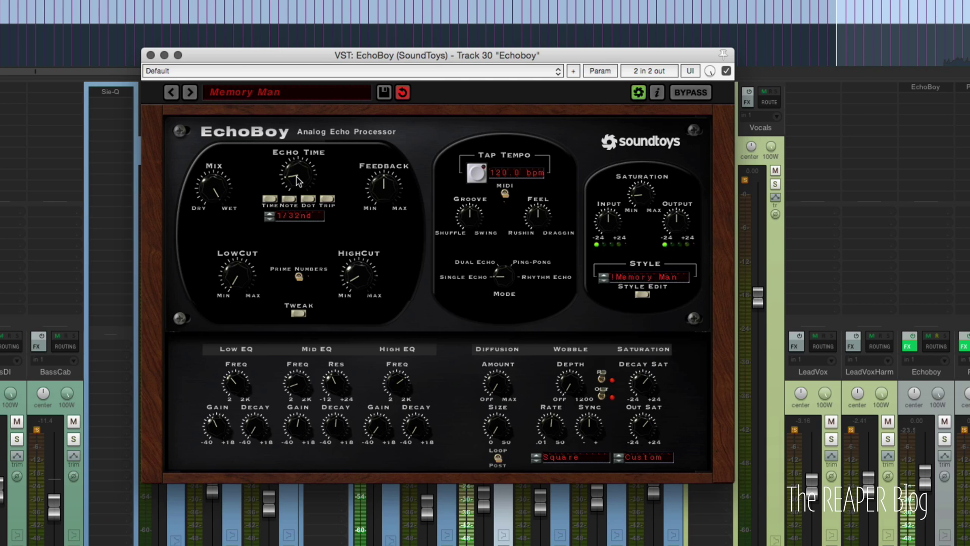
left_click_drag(383, 191, 386, 216)
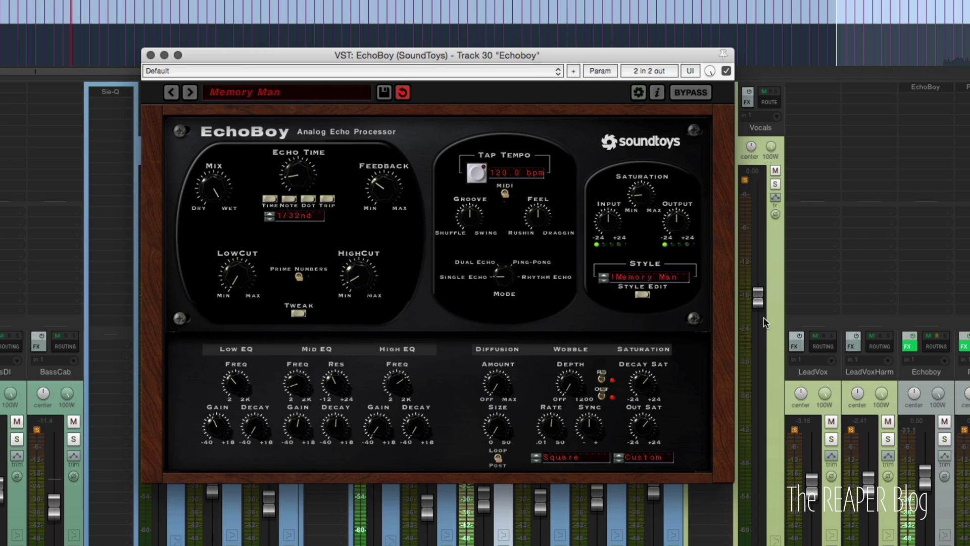
Add a small amount of wobble depth and a little diffusion to the EchoBoy style.
left_click_drag(575, 375, 582, 303)
left_click_drag(576, 361, 578, 374)
left_click_drag(499, 373, 500, 364)
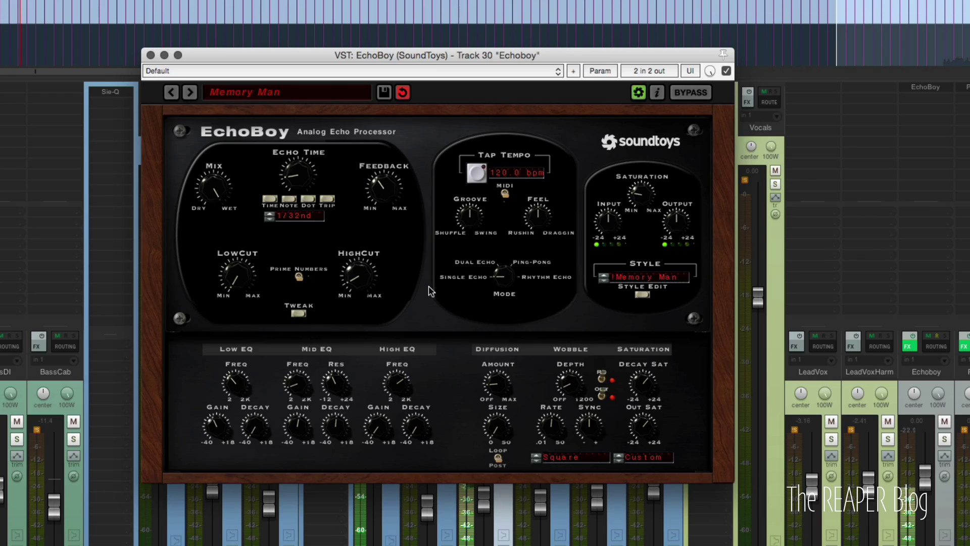
Unsolo ElecGtr2, play the echo within the full mix, and close the EchoBoy window.
left_click_drag(571, 57, 206, 129)
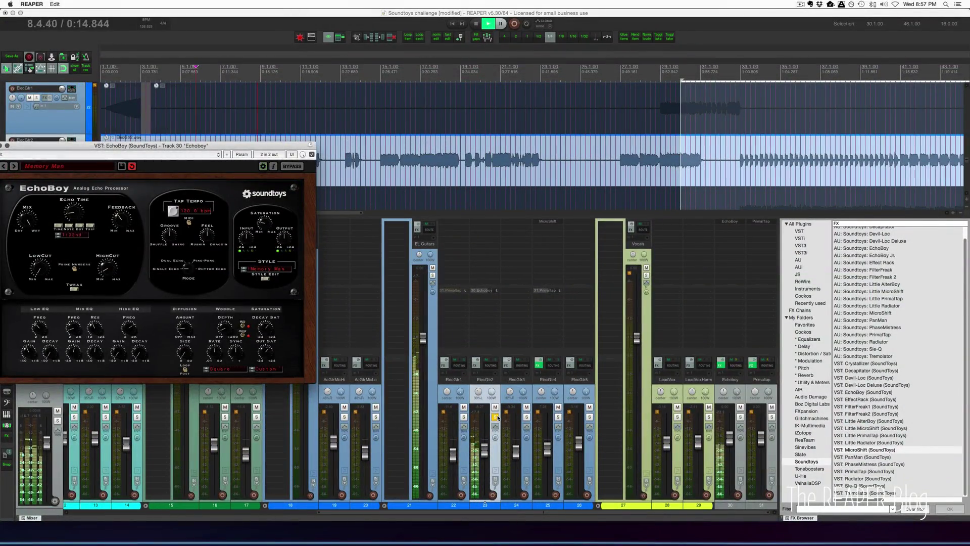
left_click(495, 417)
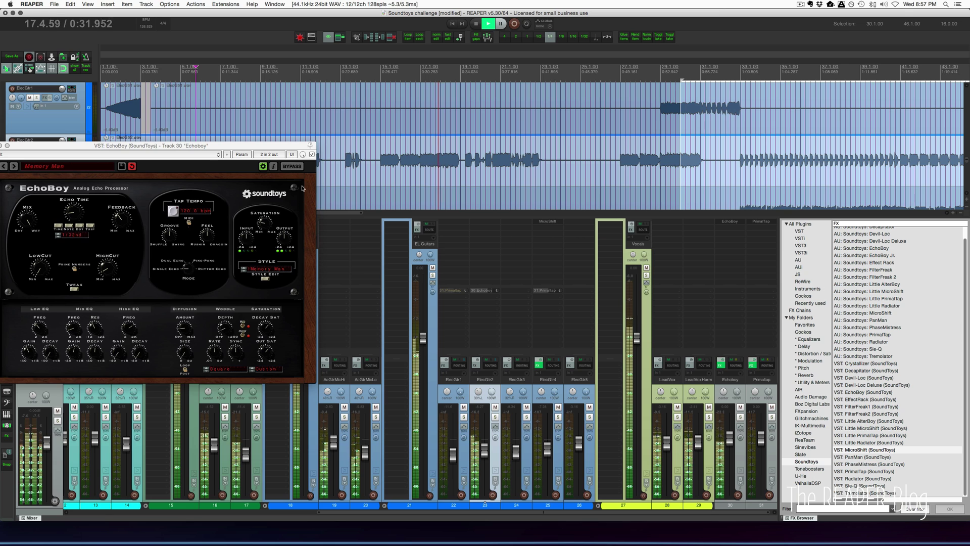
left_click_drag(288, 148, 373, 235)
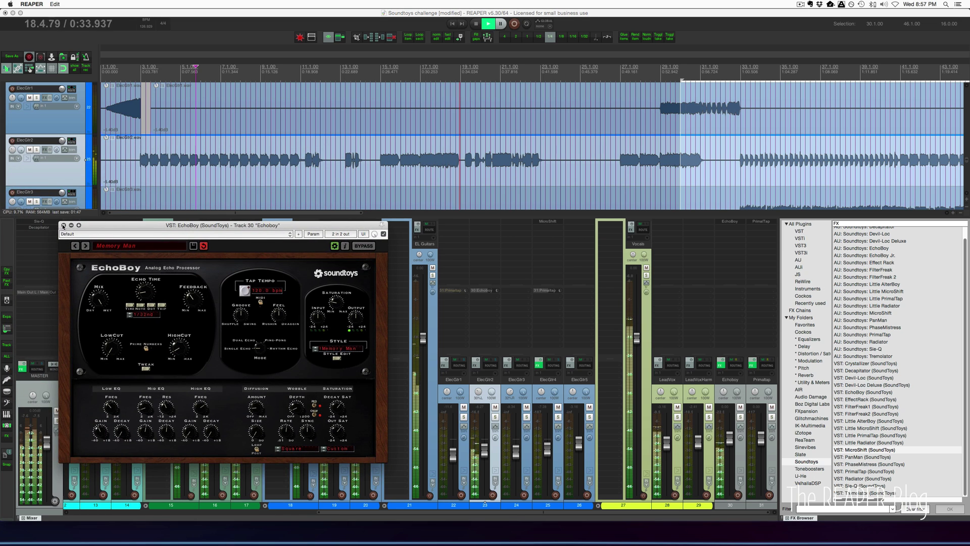
key("Escape")
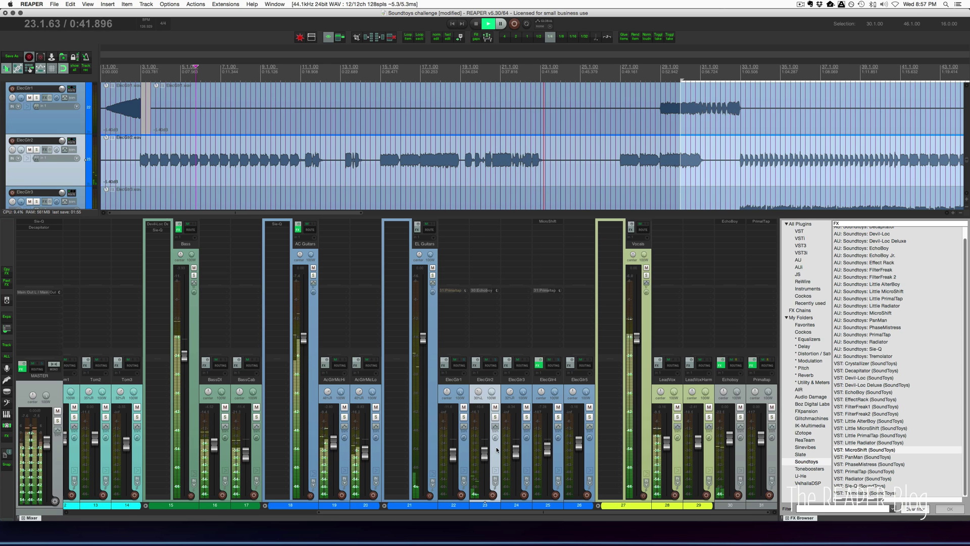
key("space")
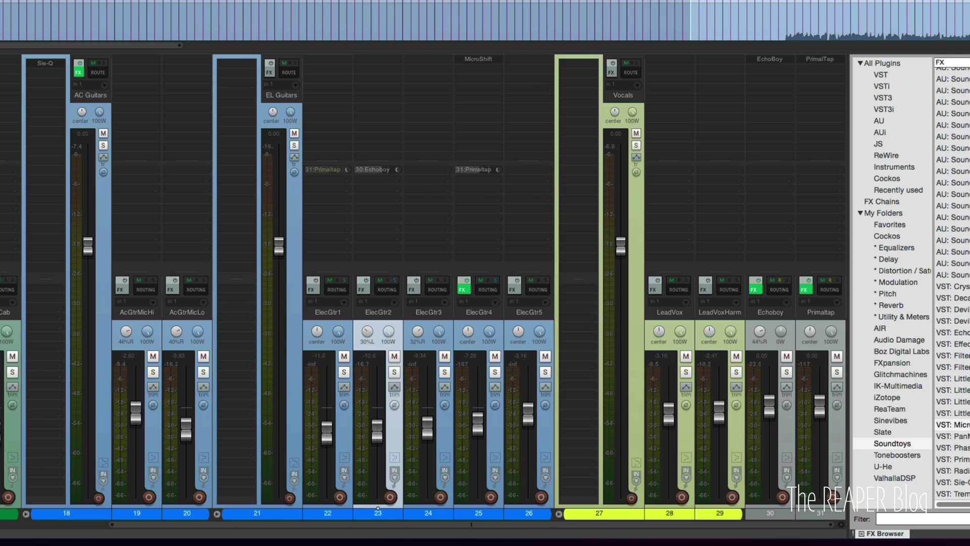
Pan ElecGtr2 to 36% left and the Echoboy return to 69% right, soloing ElecGtr2 only while adjusting.
key("space")
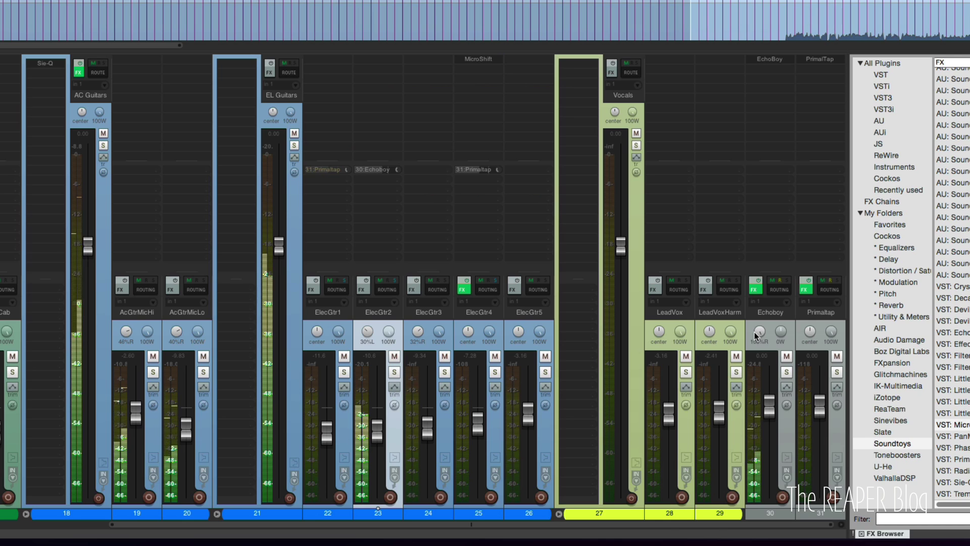
scroll(368, 333, "down", 5)
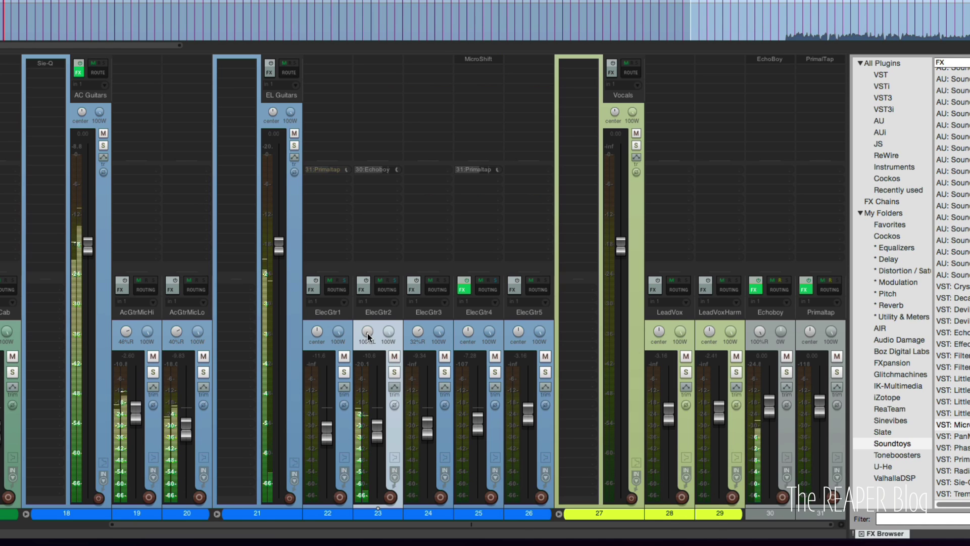
left_click(394, 372)
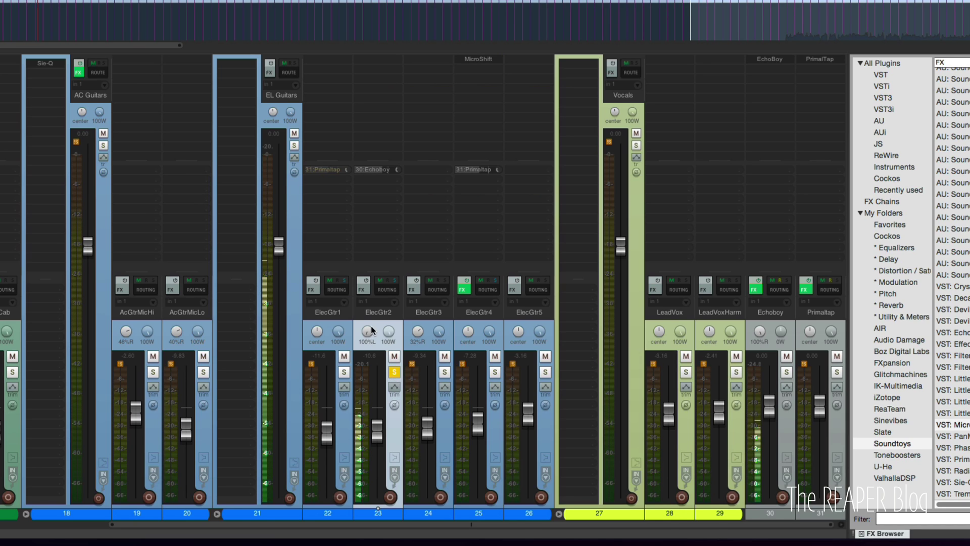
scroll(367, 331, "down", 1)
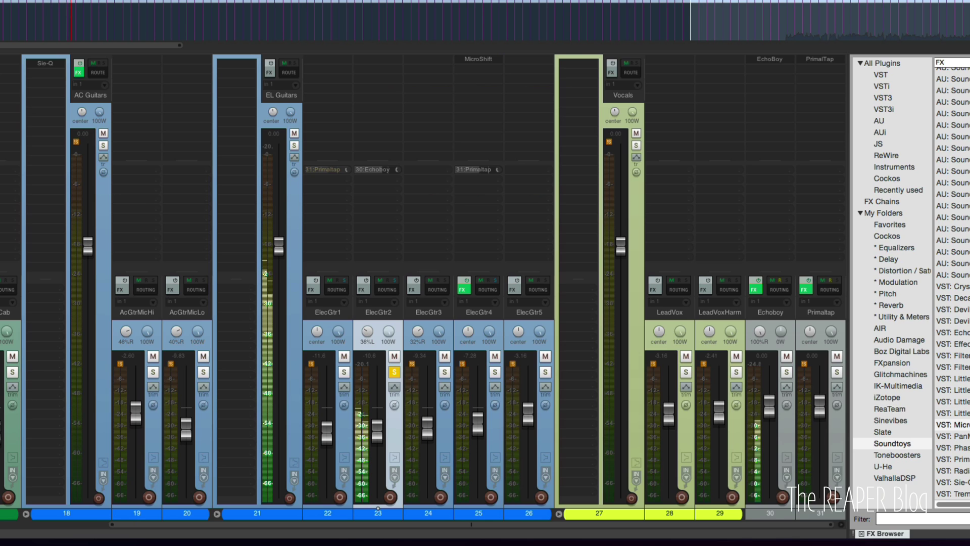
left_click_drag(760, 332, 760, 341)
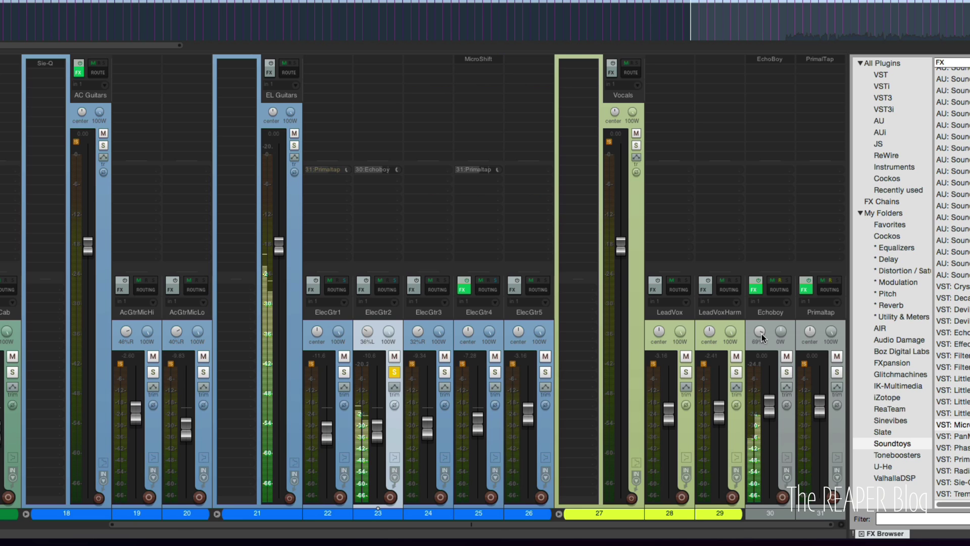
left_click_drag(781, 333, 781, 334)
left_click(395, 372)
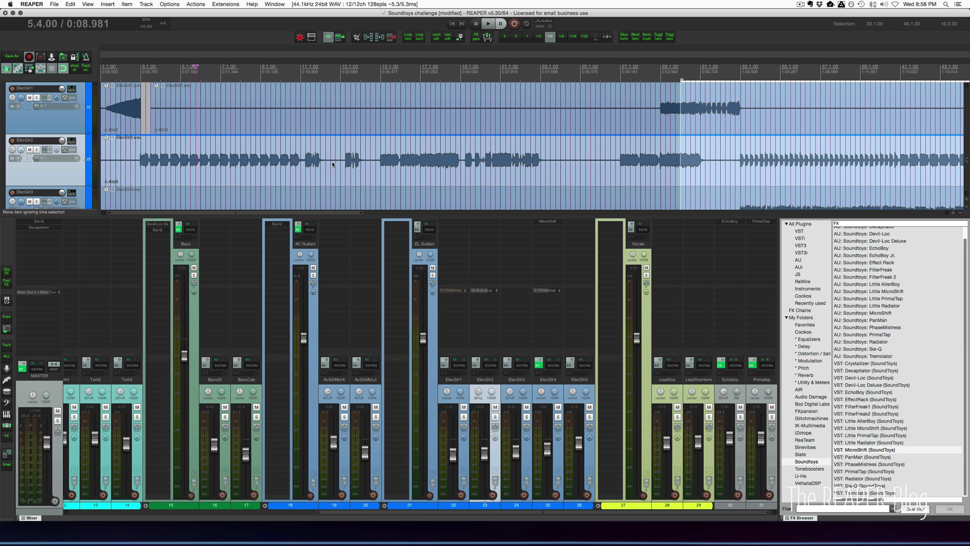
Play back the full mix to check the ElecGtr2 and echo panning, continuing into the section where ElecGtr3 plays.
key("space")
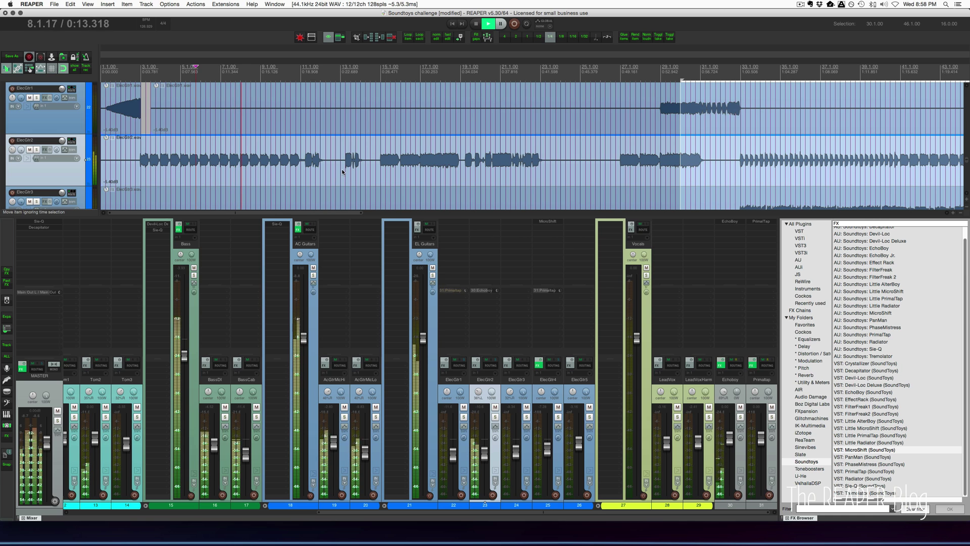
scroll(505, 182, "down", 2)
key("space")
key("space")
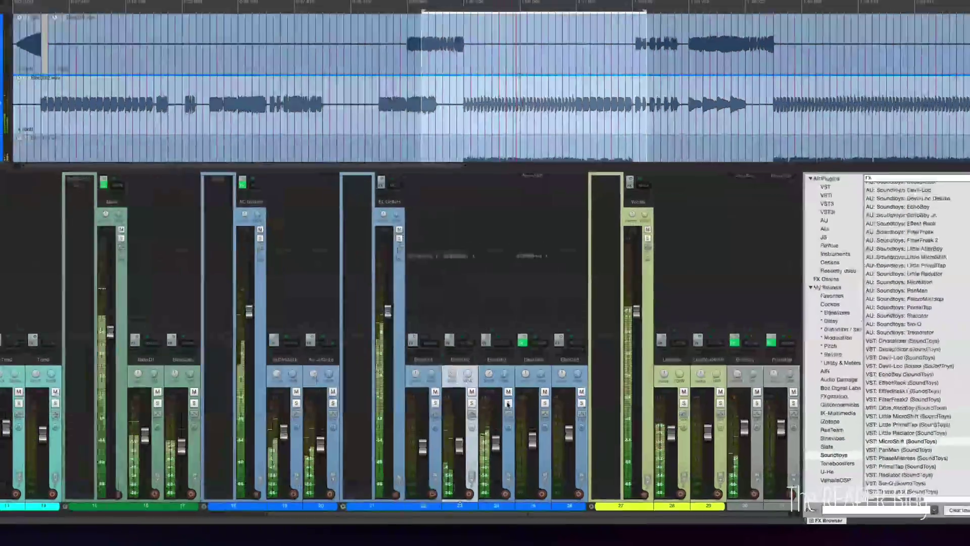
Solo ElecGtr3 and give it a send to the Echoboy track.
left_click(519, 417)
left_click_drag(426, 158, 442, 188)
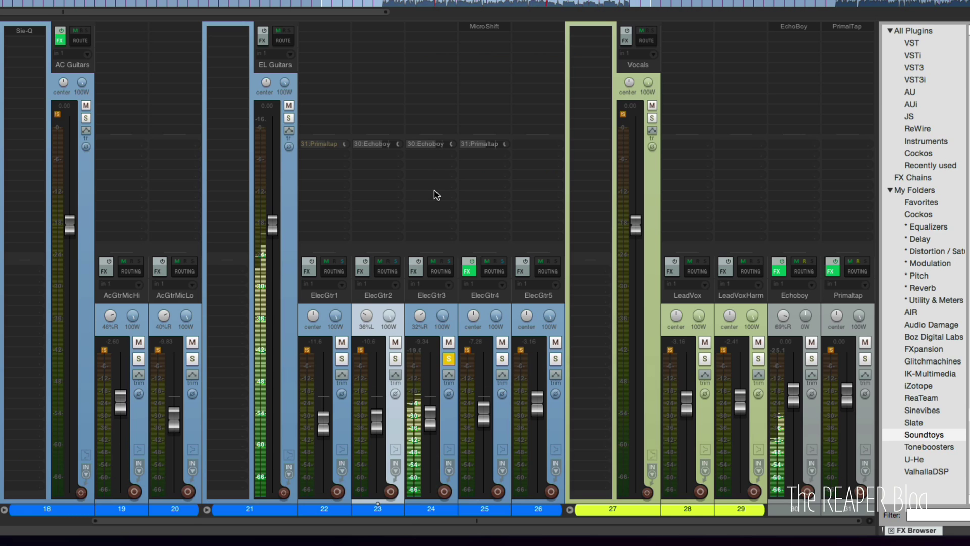
Try panning ElecGtr3's Echoboy send to the left and reset it to center.
left_click(432, 144)
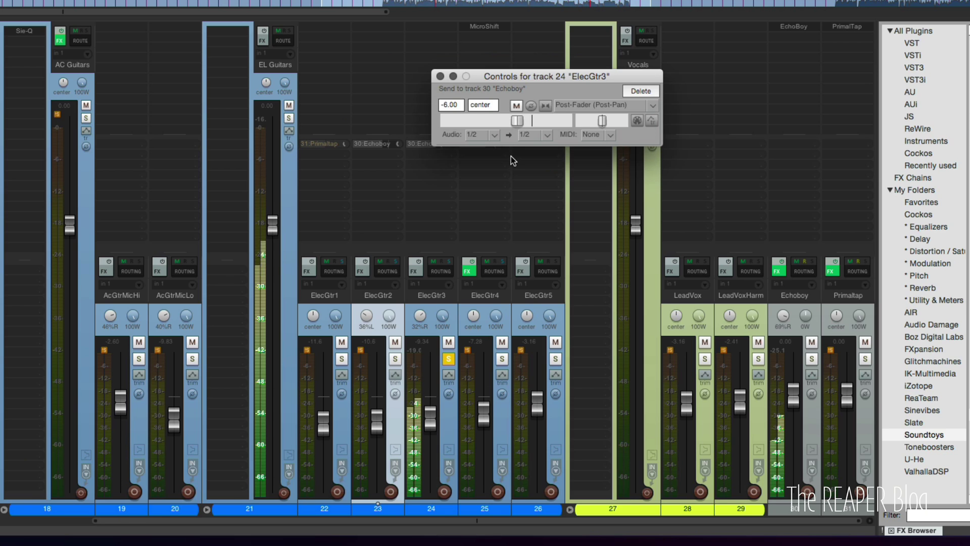
left_click_drag(602, 120, 556, 122)
double_click(586, 120)
left_click(440, 76)
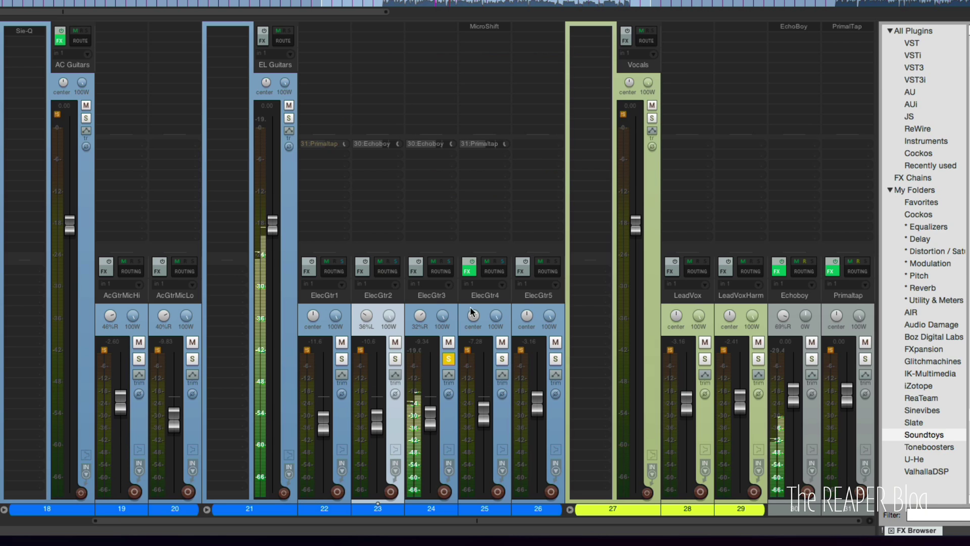
Add a Primaltap send to ElecGtr3 below its Echoboy send and unsolo the track.
mouse_move(436, 147)
left_mouse_down()
mouse_move(451, 148)
mouse_move(439, 165)
left_mouse_up()
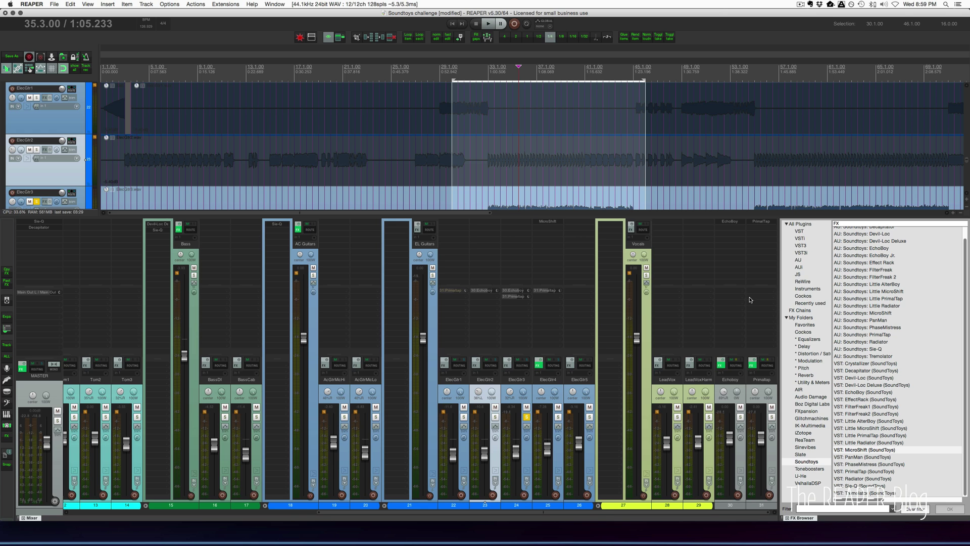
left_click(526, 417)
Compare the mix with and without delays by toggling the Echoboy and Primaltap mutes, and audition the EL Guitars folder soloed.
key("space")
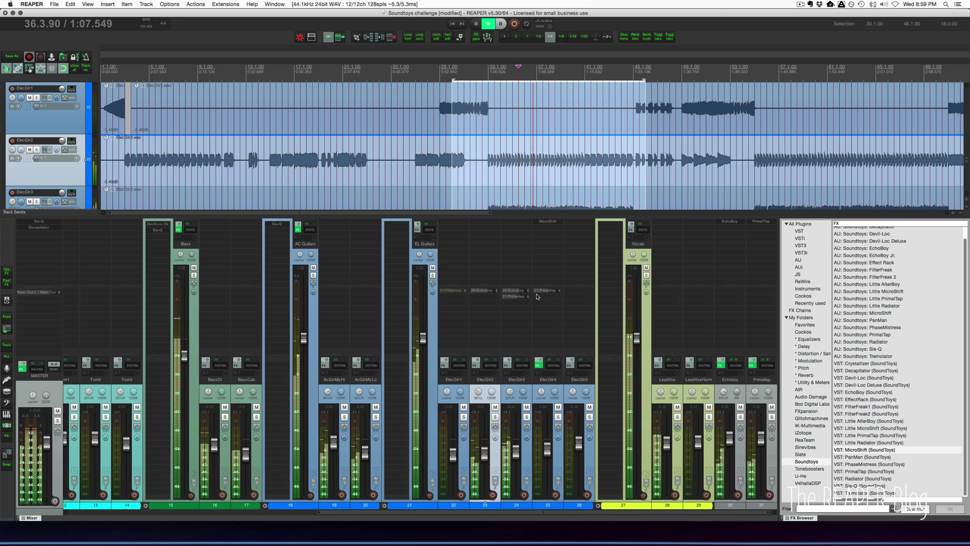
left_click(740, 407)
left_click(771, 407)
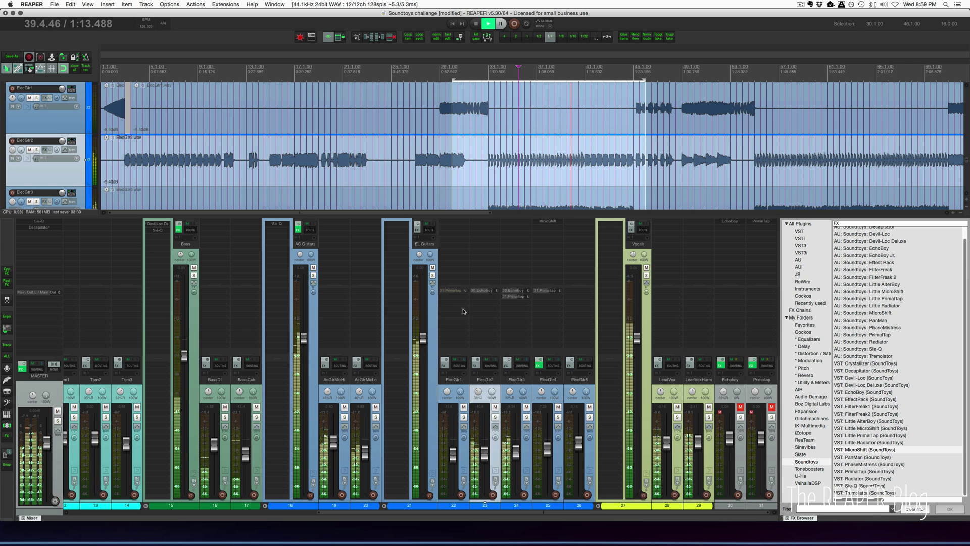
left_click(740, 407)
left_click(772, 407)
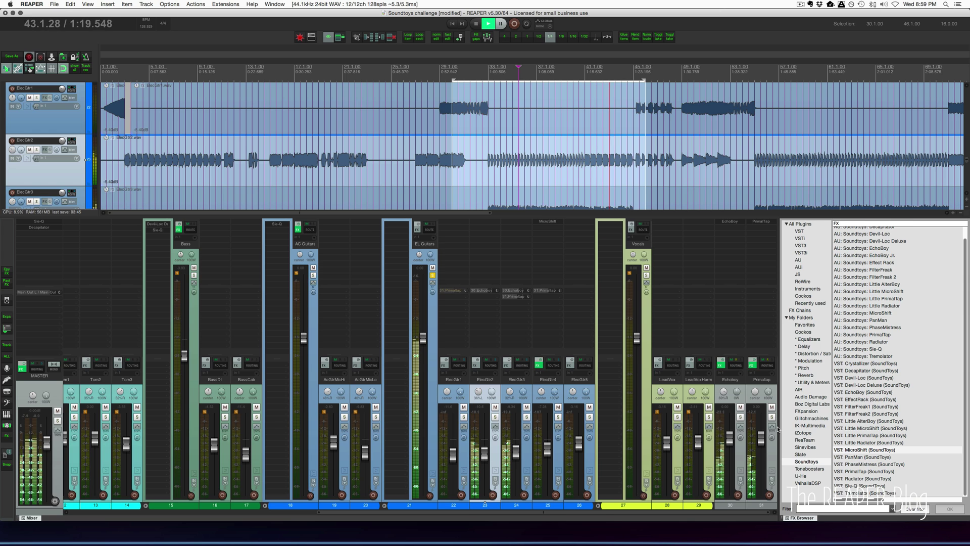
left_click(431, 276)
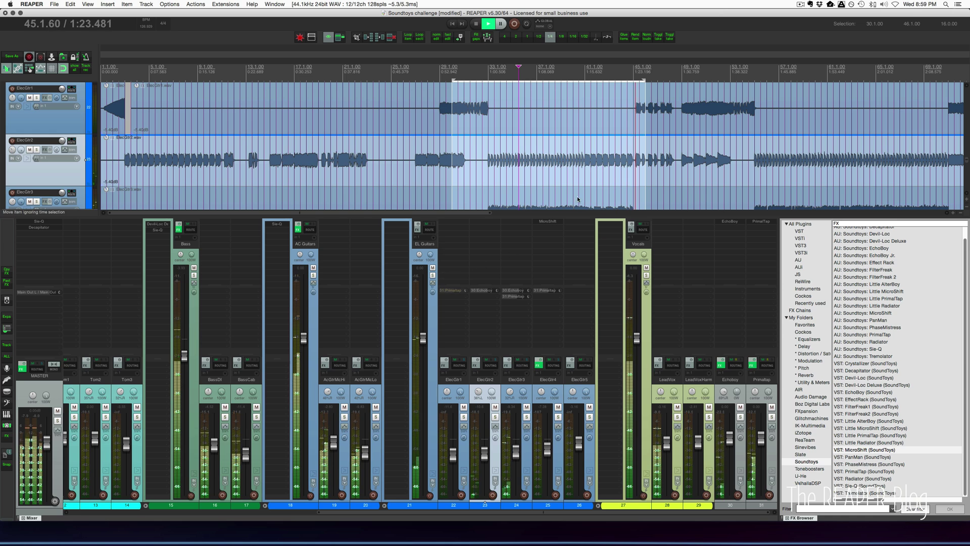
key("space")
Solo the Vocals folder track and place the playback position at bar 24 on the LeadVox track.
left_click(636, 261)
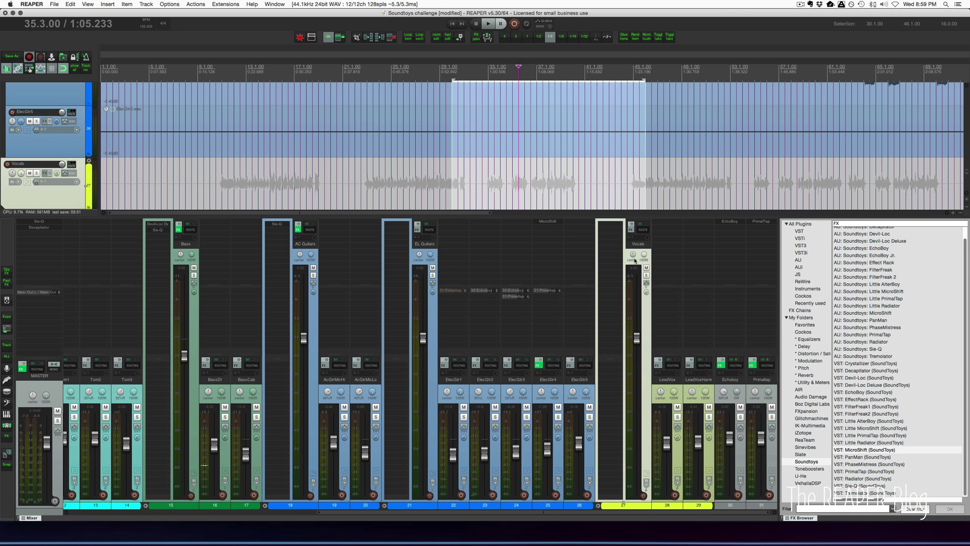
left_click(645, 276)
scroll(370, 178, "down", 2)
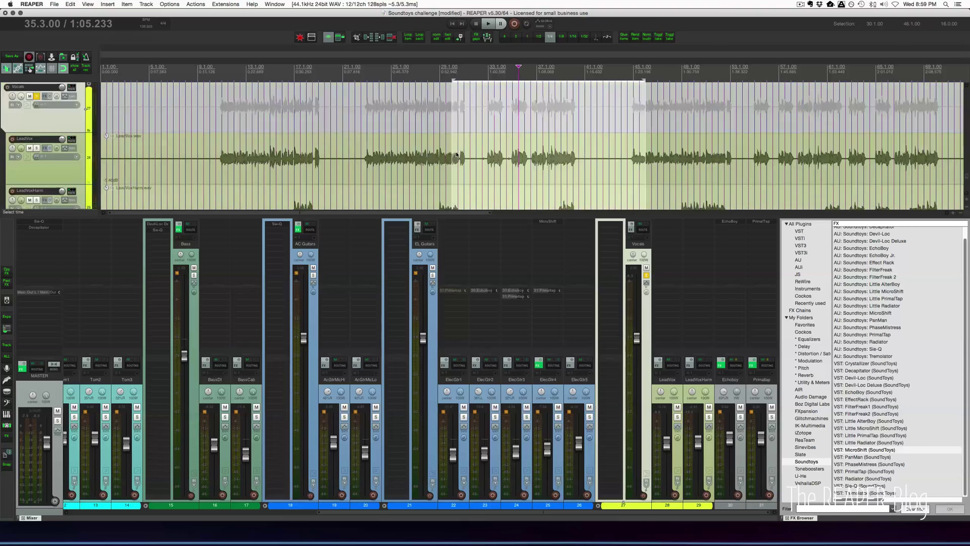
scroll(370, 179, "down", 3)
left_click(379, 166)
Insert the VST Decapitator plug-in on the Vocals folder track.
left_click(857, 371)
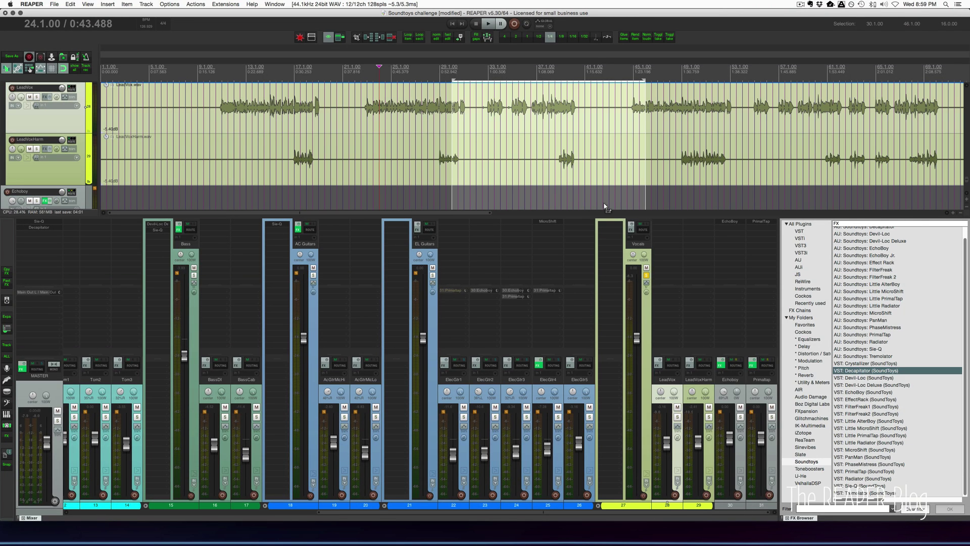
left_click_drag(600, 225, 602, 228)
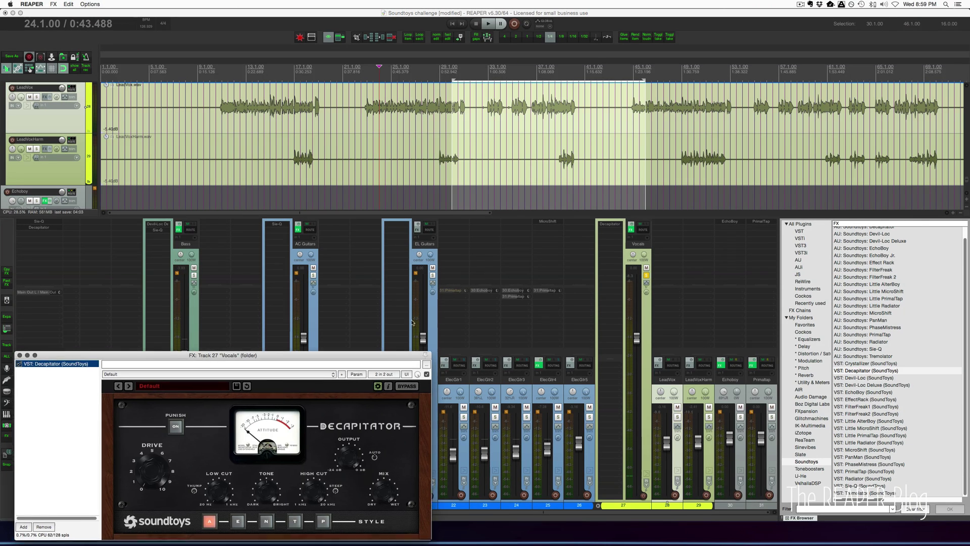
Audition Decapitator's E and T styles on the vocals and select style P.
left_click(312, 442)
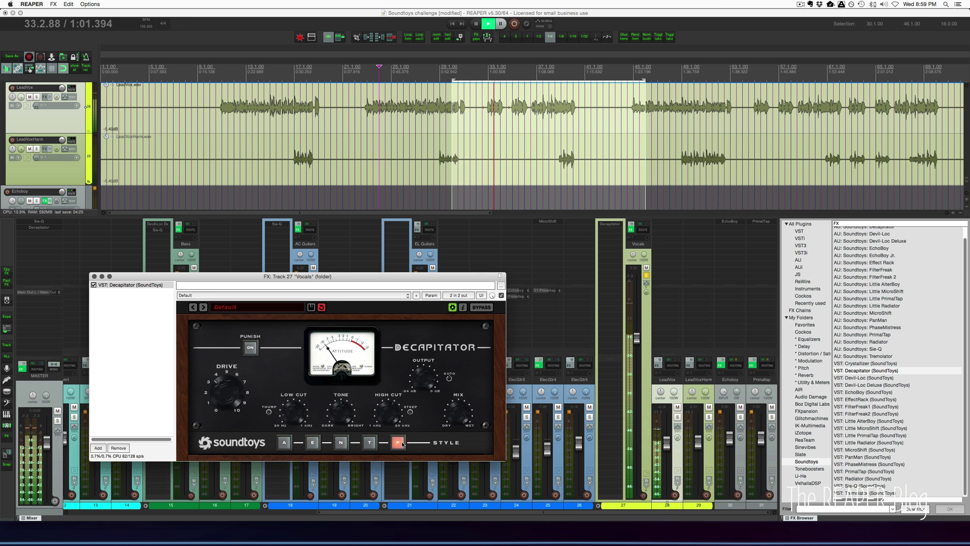
left_click(370, 443)
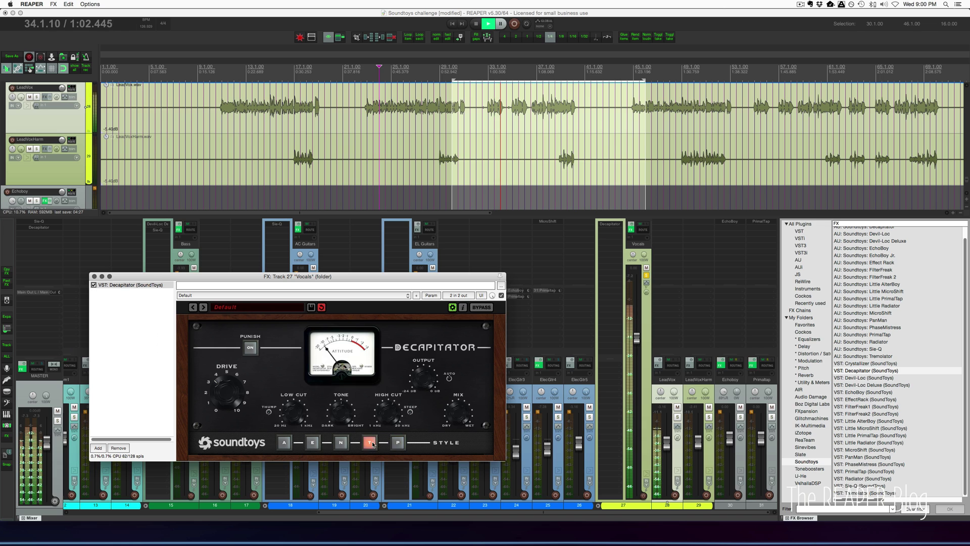
left_click(312, 443)
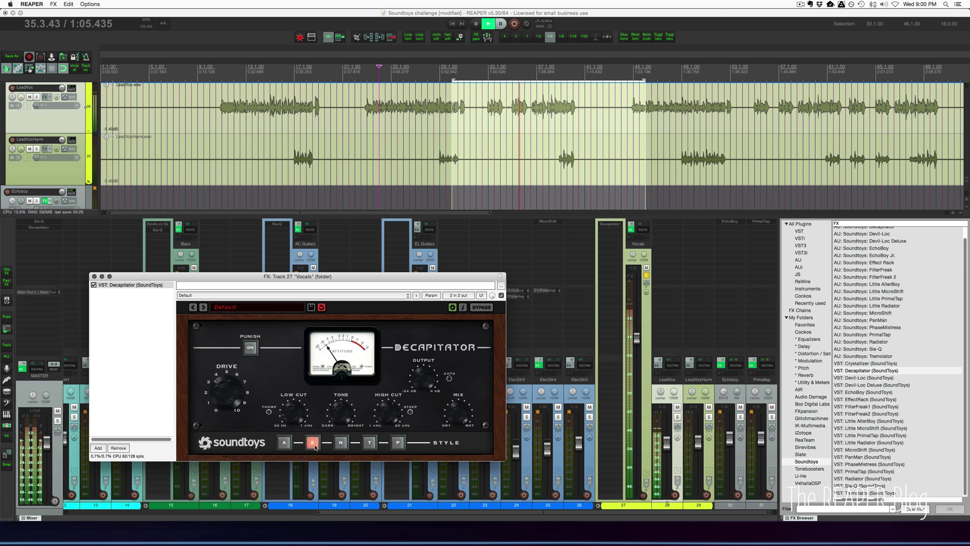
left_click(398, 443)
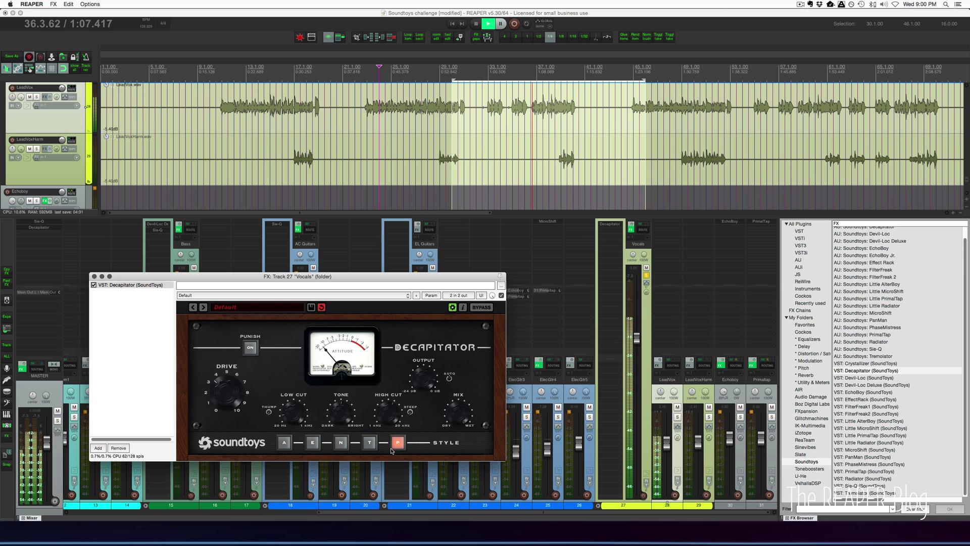
Compare Decapitator's N and A styles on the vocals, select style E and stop playback.
left_click(343, 445)
left_click(284, 443)
left_click(311, 443)
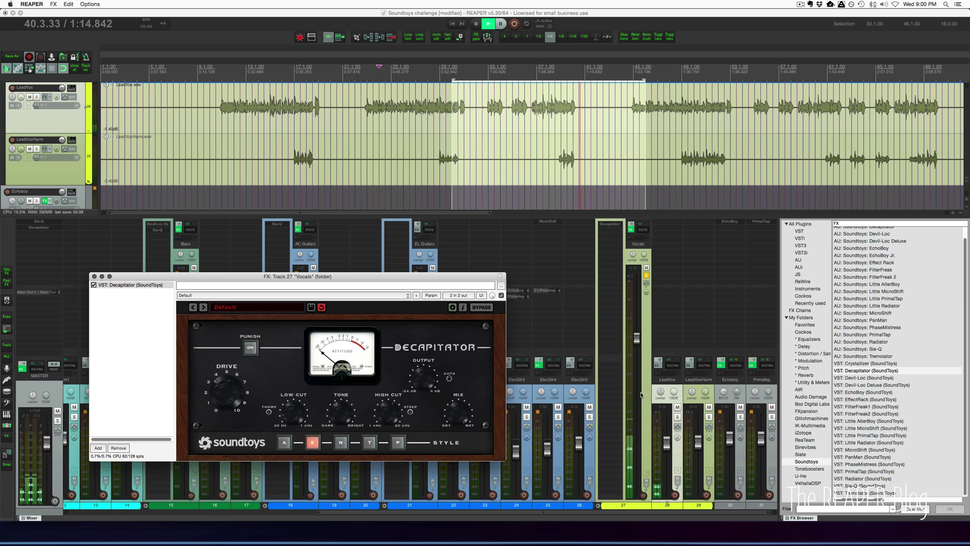
left_click(649, 292)
key("space")
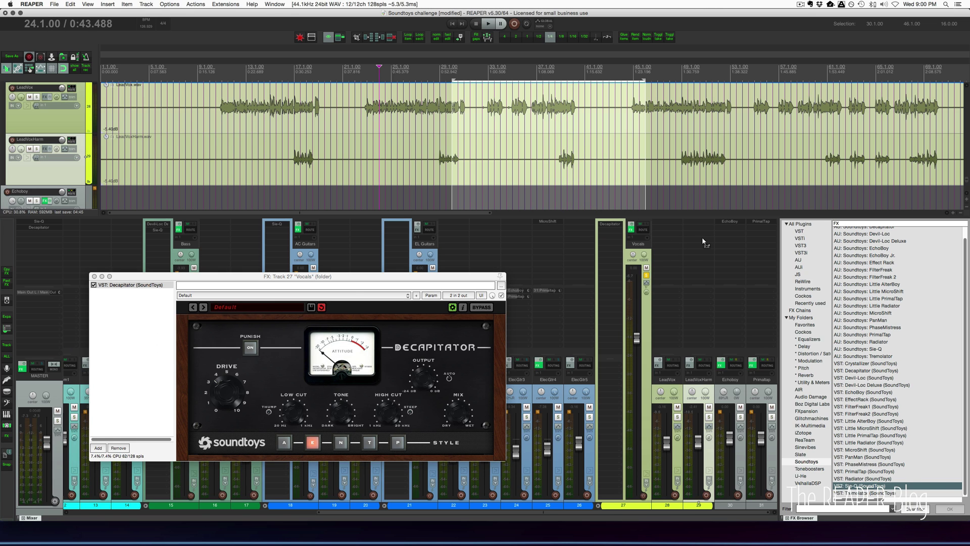
Insert the VST Sie-Q plug-in on the LeadVoxHarm track and solo that track.
left_click_drag(702, 237, 700, 236)
left_click_drag(738, 383, 329, 281)
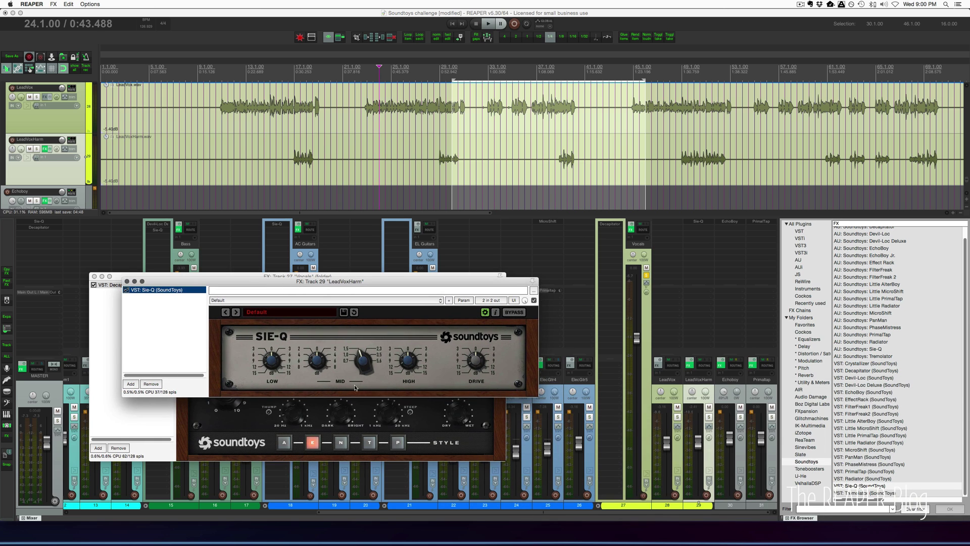
left_click(706, 417)
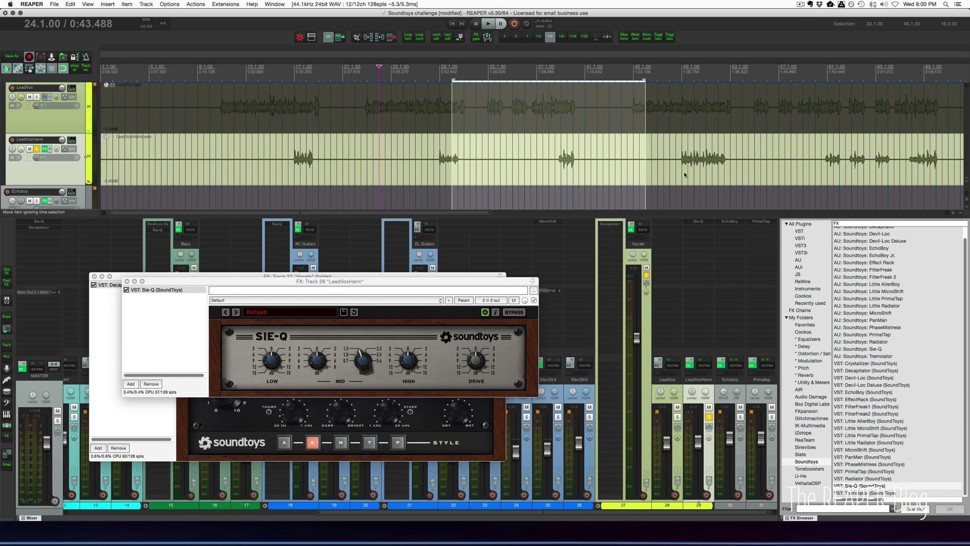
Play the harmony vocal from bar 49 and try out Sie-Q's High band on it.
left_click(687, 172)
key("space")
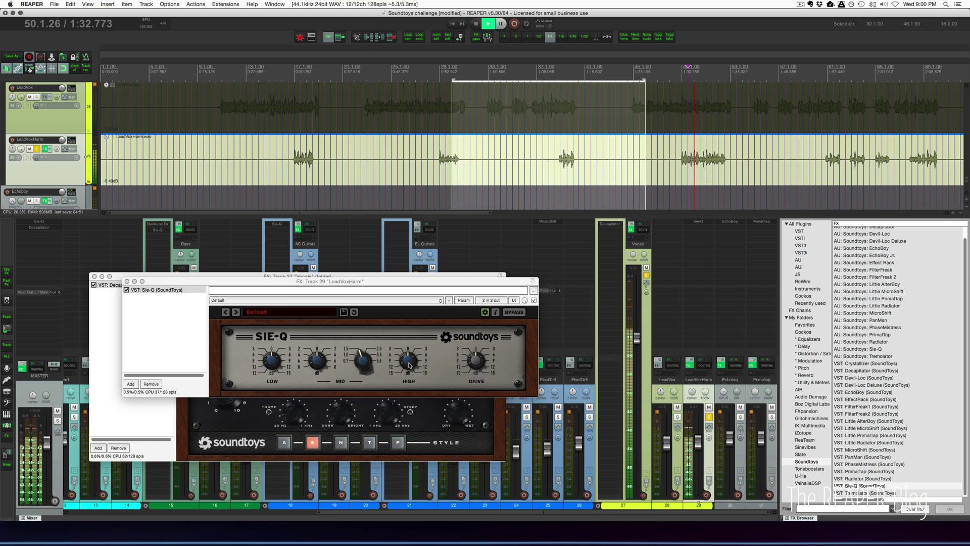
left_click(410, 365)
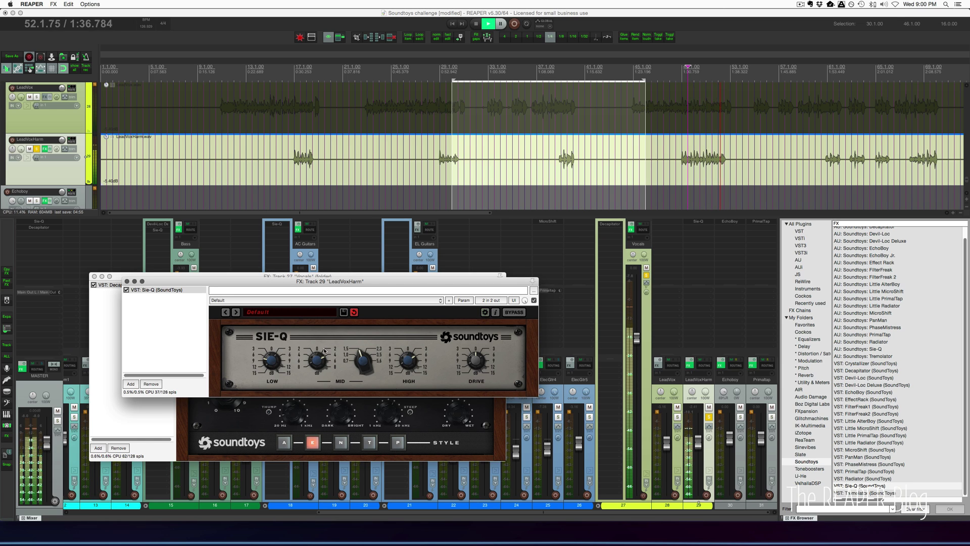
key("space")
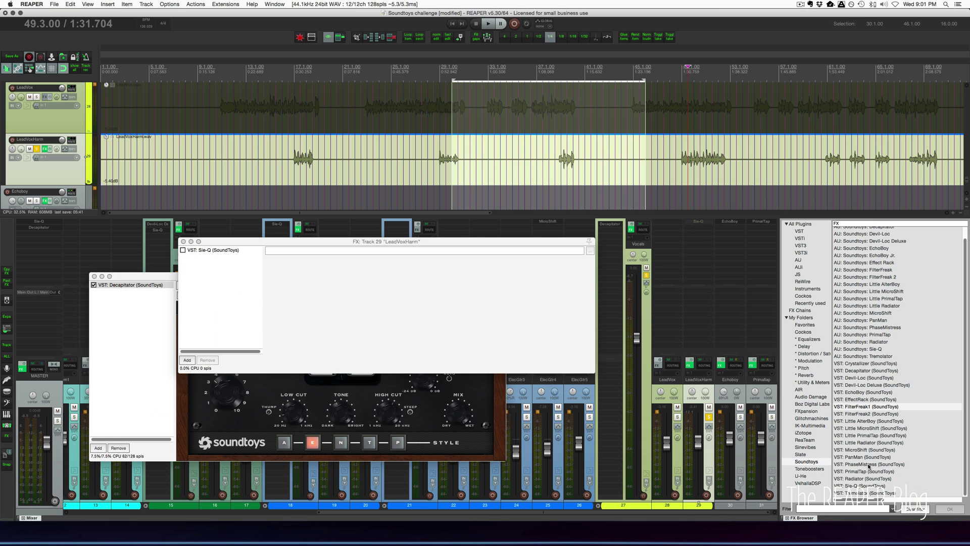
Insert the VST PrimalTap plug-in on the LeadVoxHarm track and set both delays to 0.0 in Time mode.
left_click(863, 472)
left_click_drag(705, 244, 698, 249)
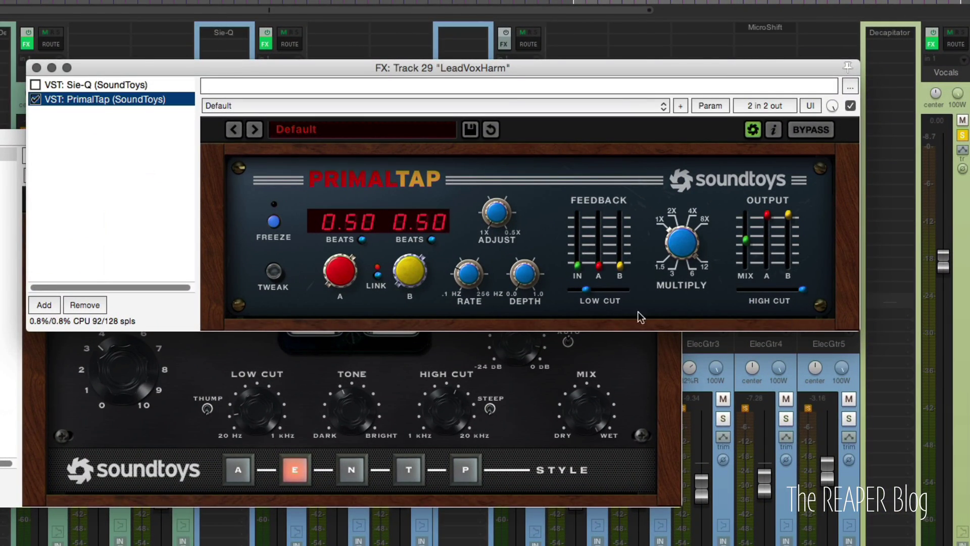
left_click_drag(333, 275, 332, 303)
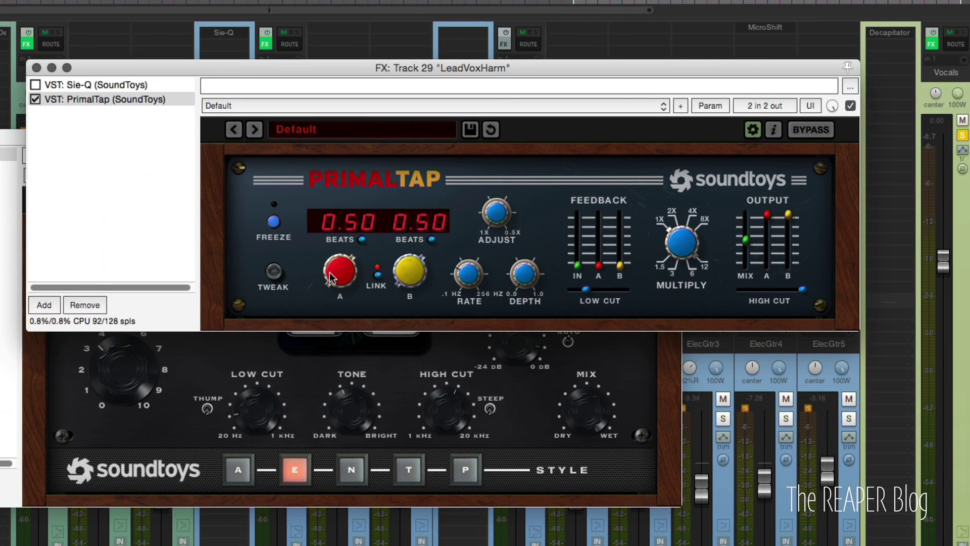
left_click(359, 241)
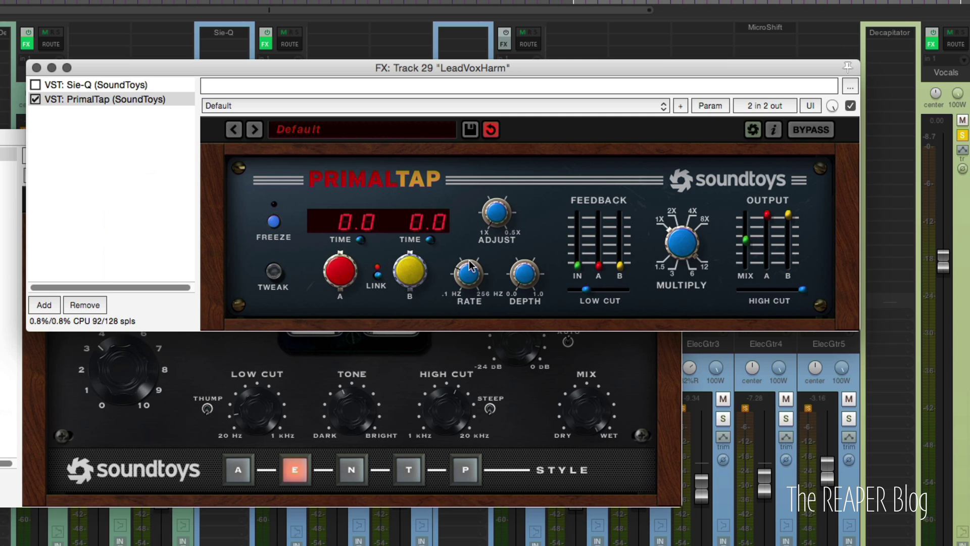
Set PrimalTap's output mix to maximum and pan outputs A and B to opposite sides in the Tweak section.
left_click(273, 271)
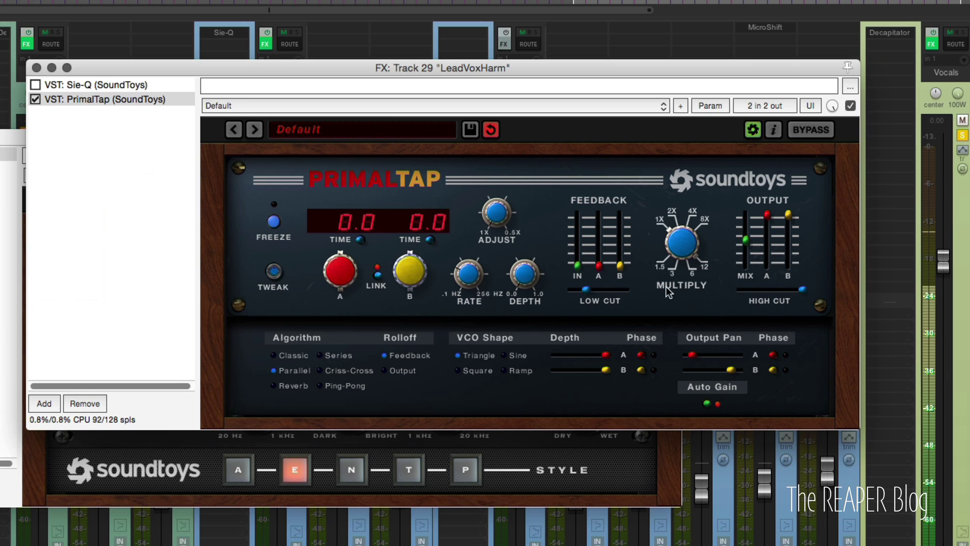
left_click_drag(677, 236, 678, 187)
mouse_move(680, 236)
left_mouse_down()
mouse_move(680, 201)
mouse_move(683, 237)
left_mouse_up()
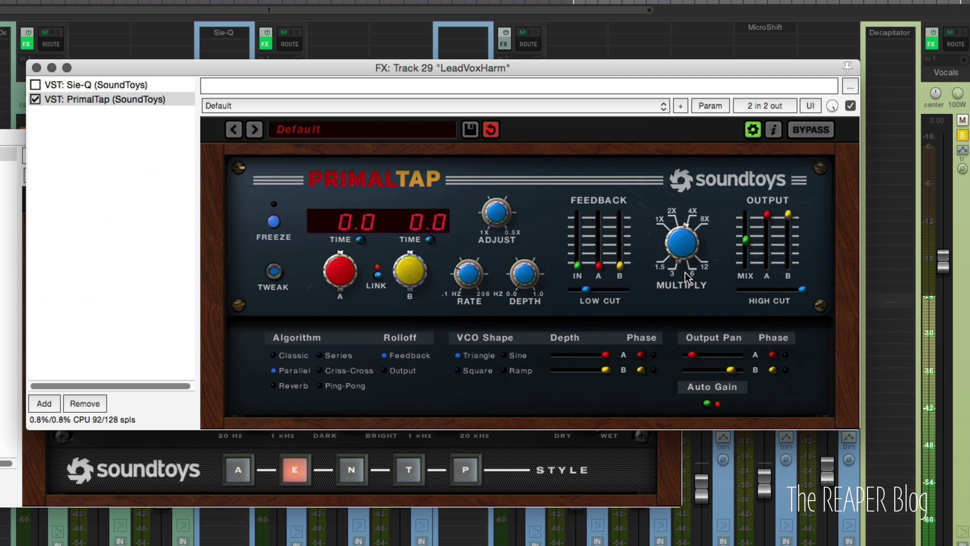
left_click_drag(747, 240, 763, 131)
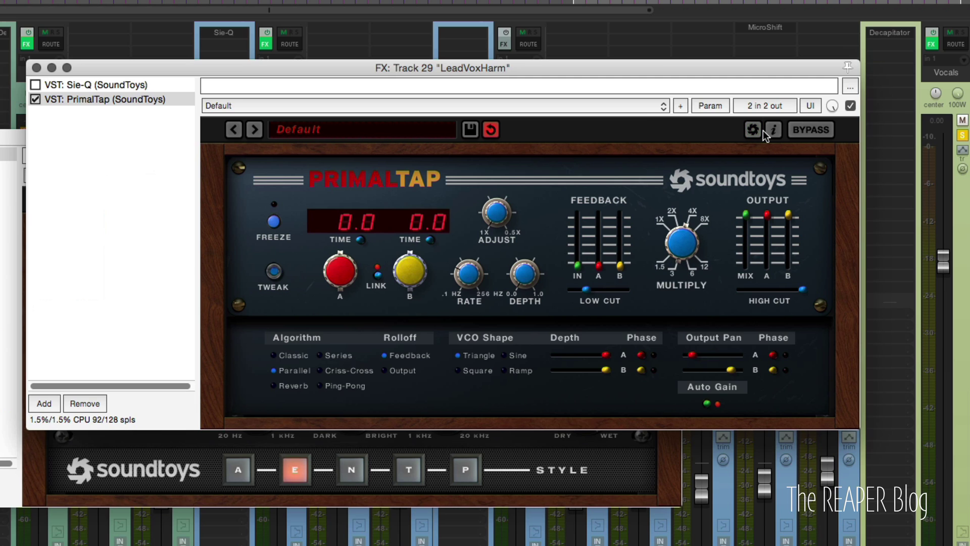
left_click_drag(682, 232, 684, 273)
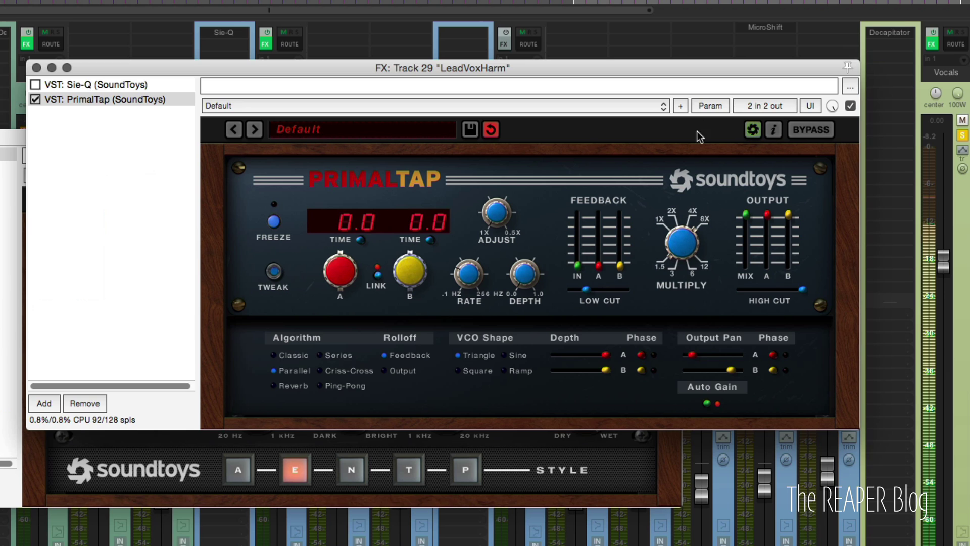
left_click_drag(688, 270, 737, 370)
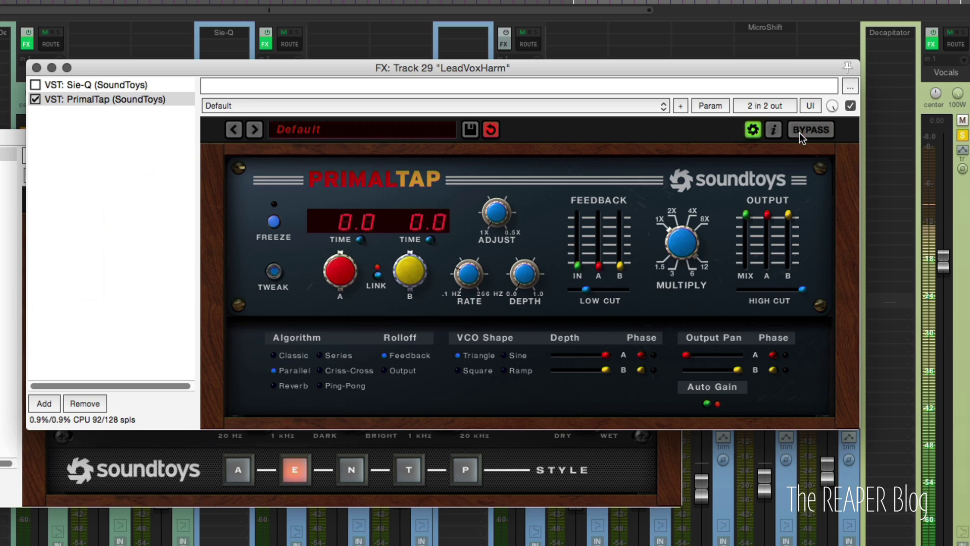
Raise PrimalTap's low cut, bring its high cut down to about the middle and set Rolloff to Output.
left_click_drag(585, 290, 631, 291)
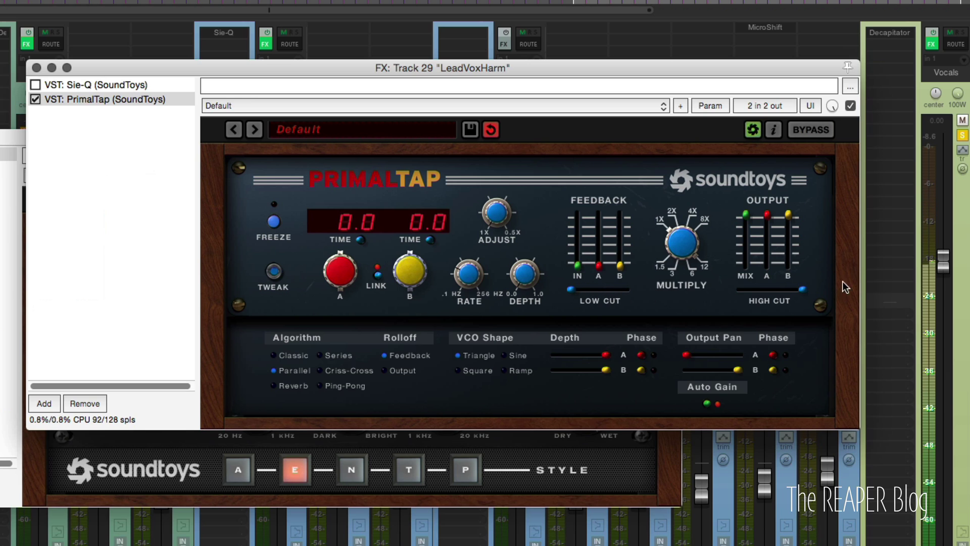
left_click_drag(802, 289, 795, 289)
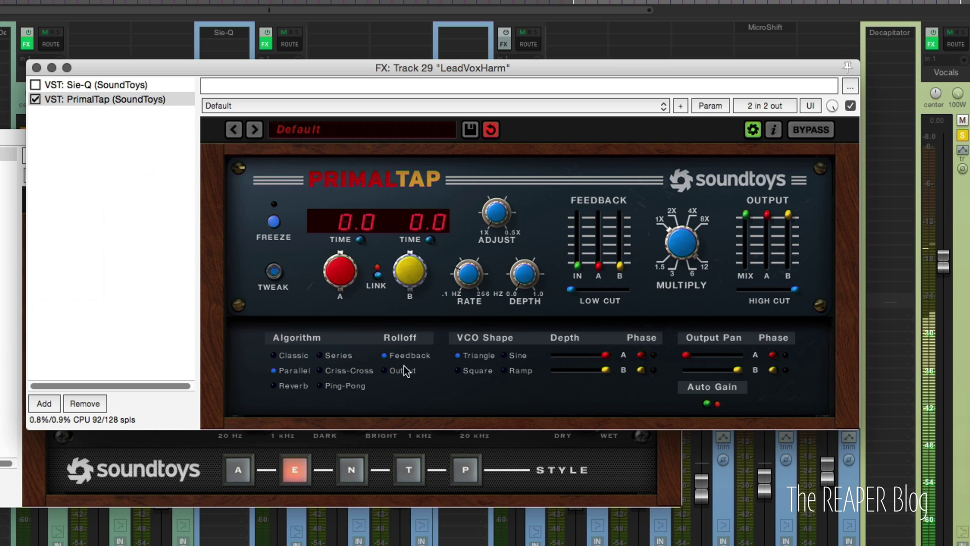
left_click_drag(571, 290, 611, 291)
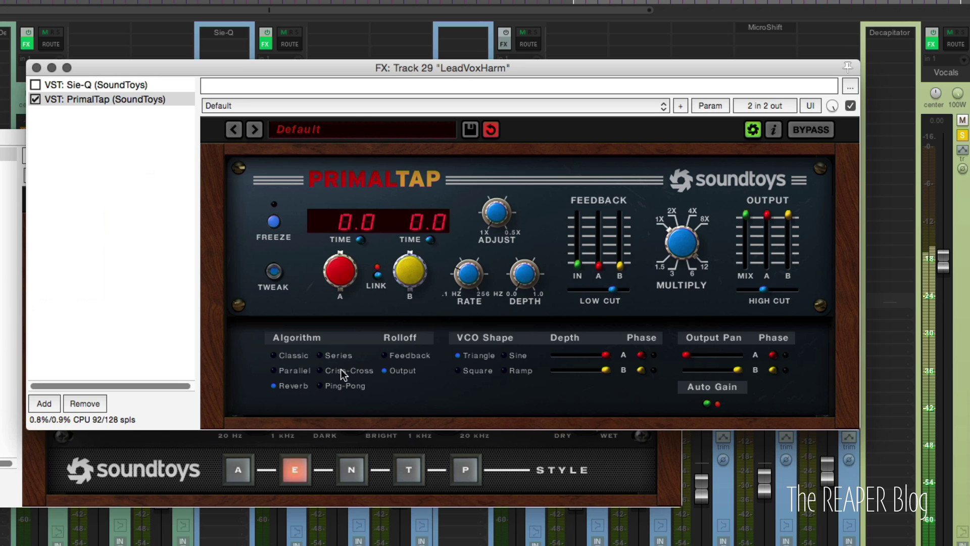
Compare PrimalTap's Ping-Pong, Criss-Cross and Series algorithms and choose Criss-Cross.
left_click(329, 387)
left_click(360, 372)
left_click(345, 357)
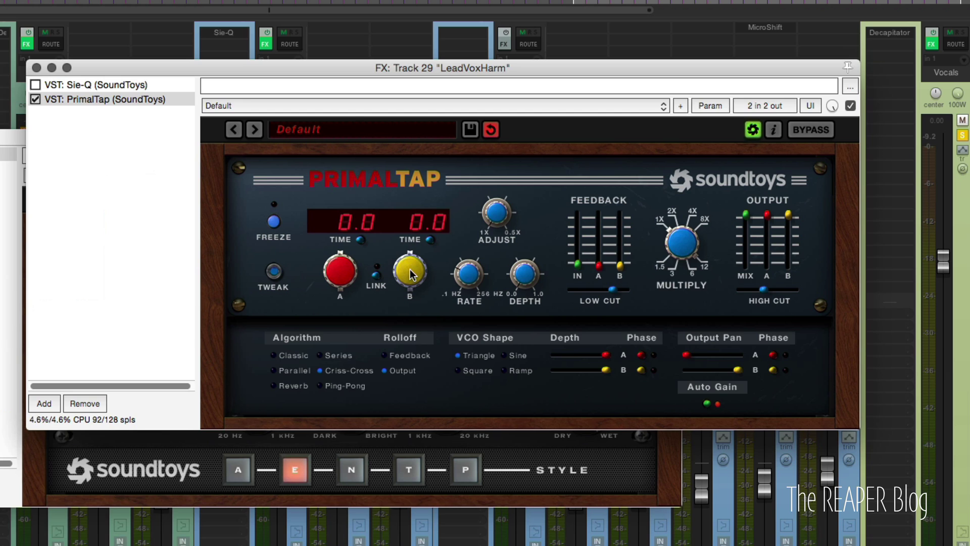
Set PrimalTap's delay B to 31.3 with the A and B times unlinked, and try the Multiply control.
left_click_drag(410, 265, 413, 251)
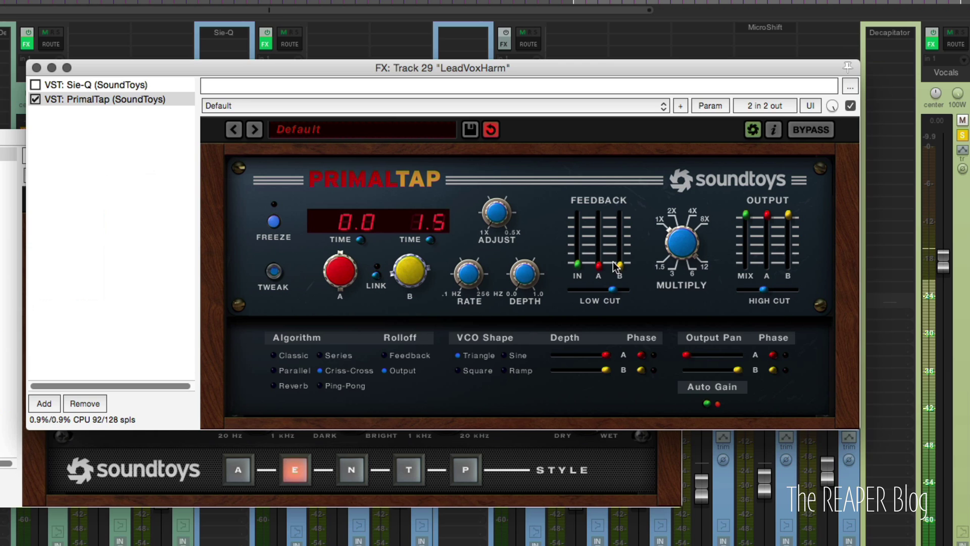
mouse_move(418, 273)
left_mouse_down()
mouse_move(417, 253)
mouse_move(413, 280)
mouse_move(417, 259)
left_mouse_up()
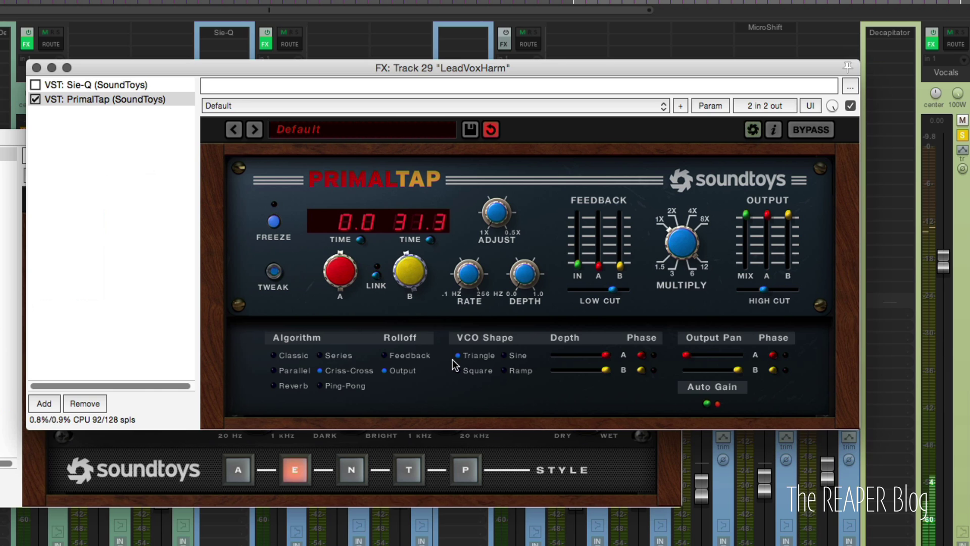
left_click_drag(688, 242, 689, 214)
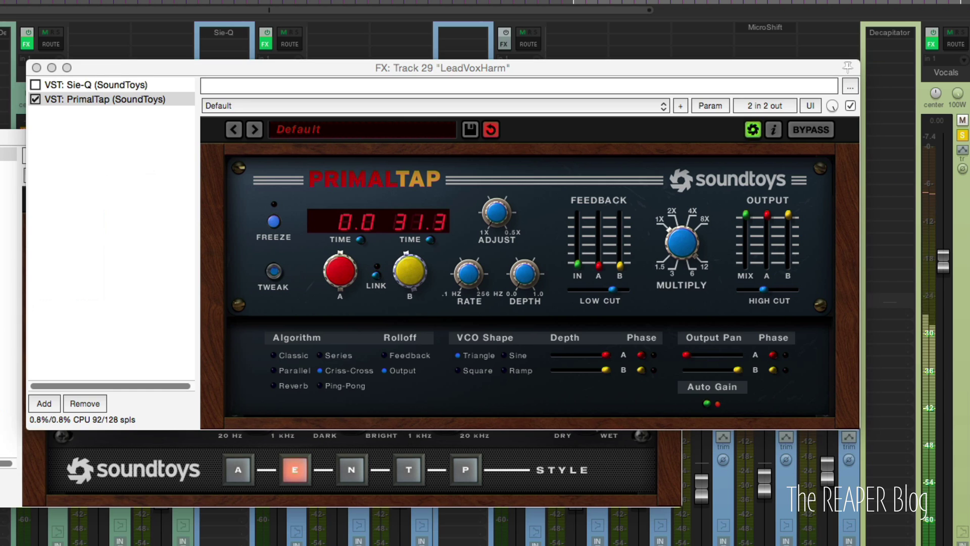
Open PrimalTap's high cut almost fully and fine-tune its low cut.
left_click_drag(611, 290, 614, 291)
left_click_drag(771, 289, 798, 296)
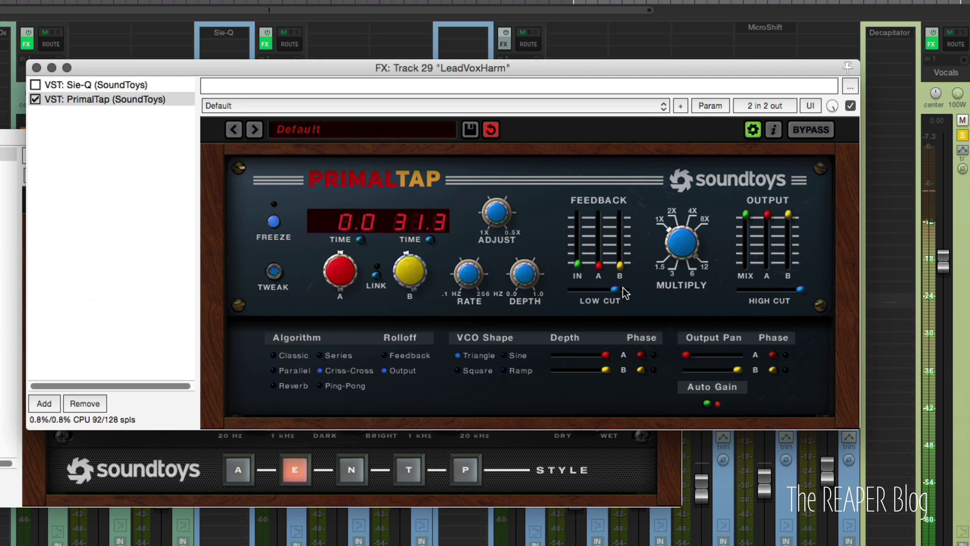
left_click_drag(633, 289, 613, 289)
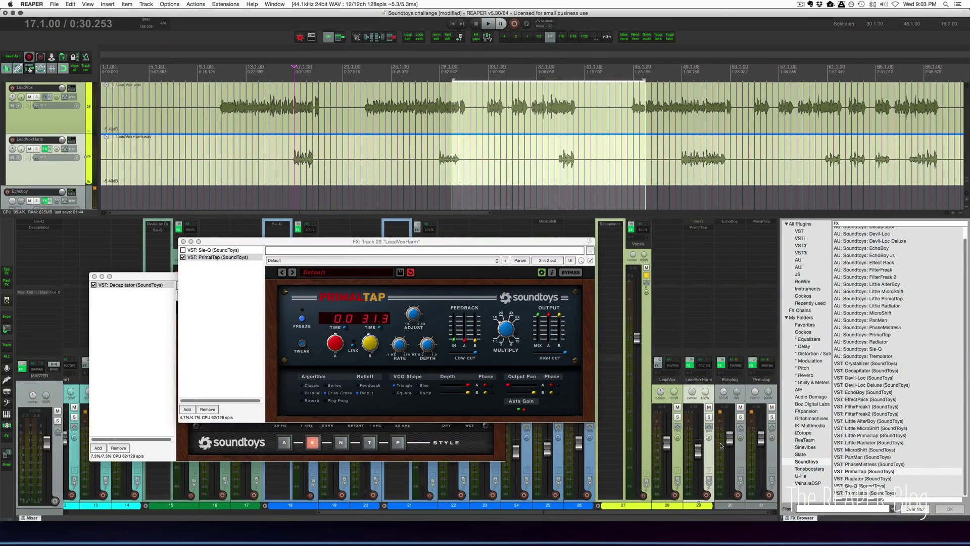
Solo the LeadVox track, play it from bar 12 and add a send from it to the Echoboy track.
left_click(677, 416)
key("space")
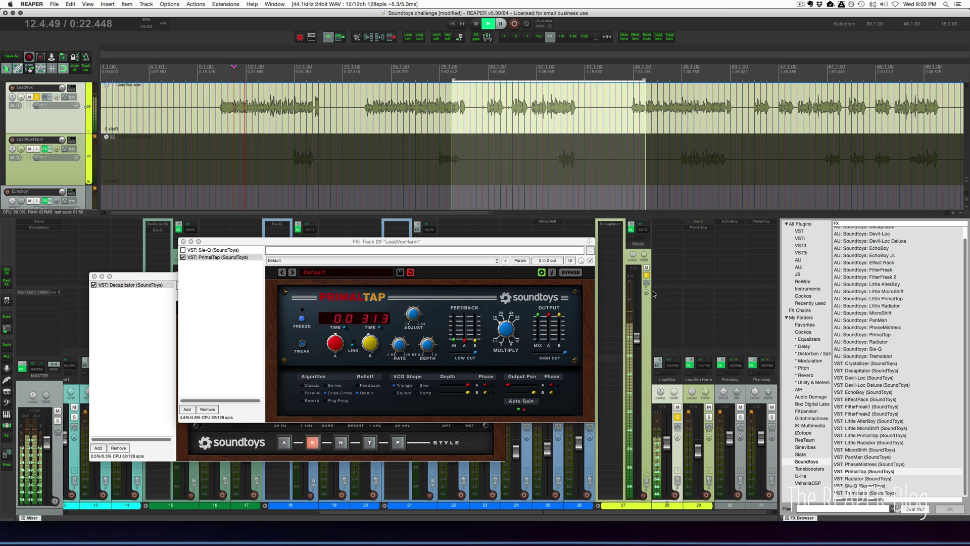
left_click_drag(667, 294, 721, 263)
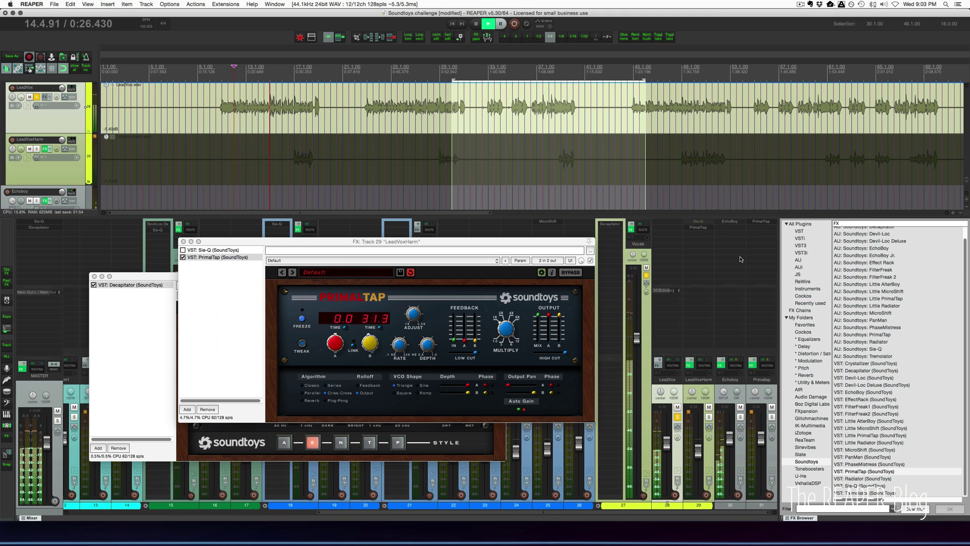
key("space")
Create an Echoboy 2 track fed by a LeadVox send and insert EchoBoy on it with the Memory Man preset.
left_click(733, 384)
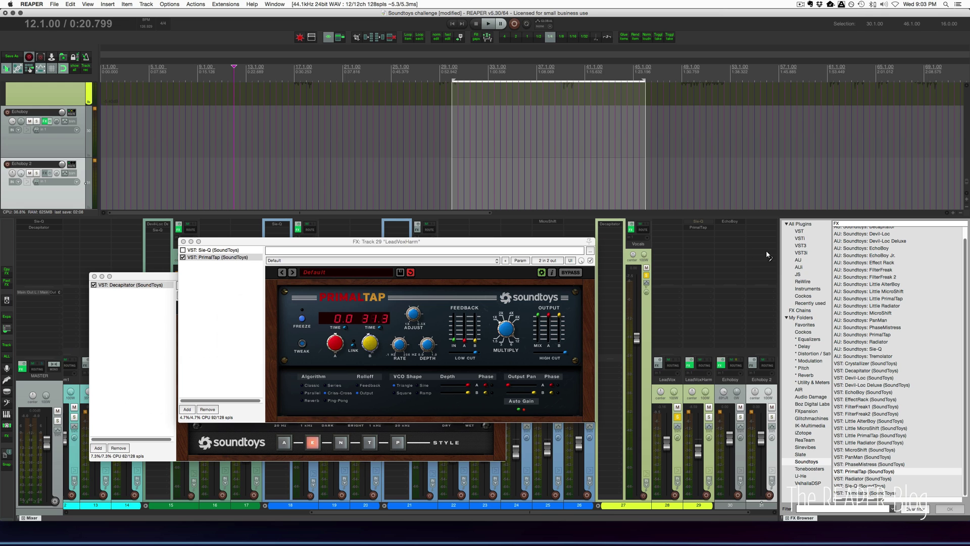
left_click_drag(766, 252, 766, 252)
left_click(759, 223)
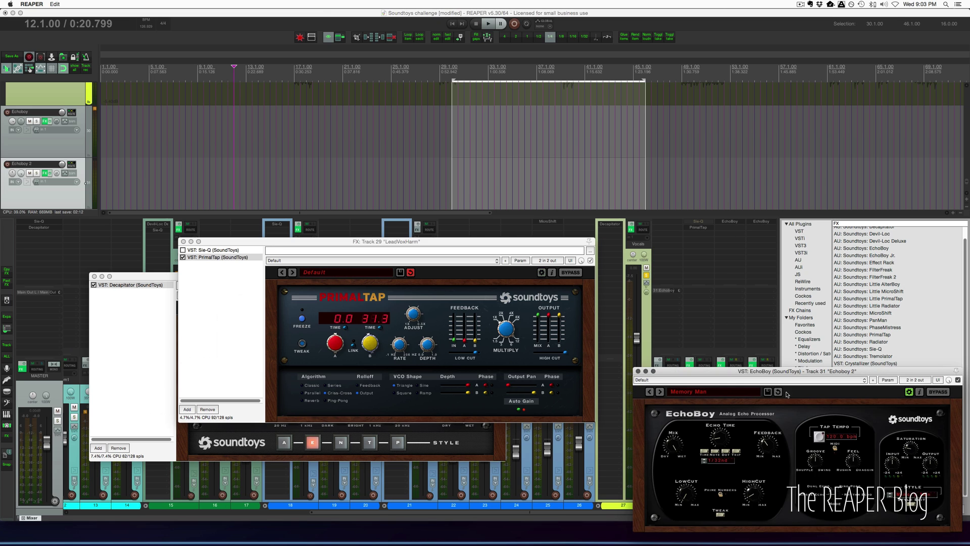
left_click_drag(778, 372, 630, 257)
left_click(765, 380)
left_click(758, 276)
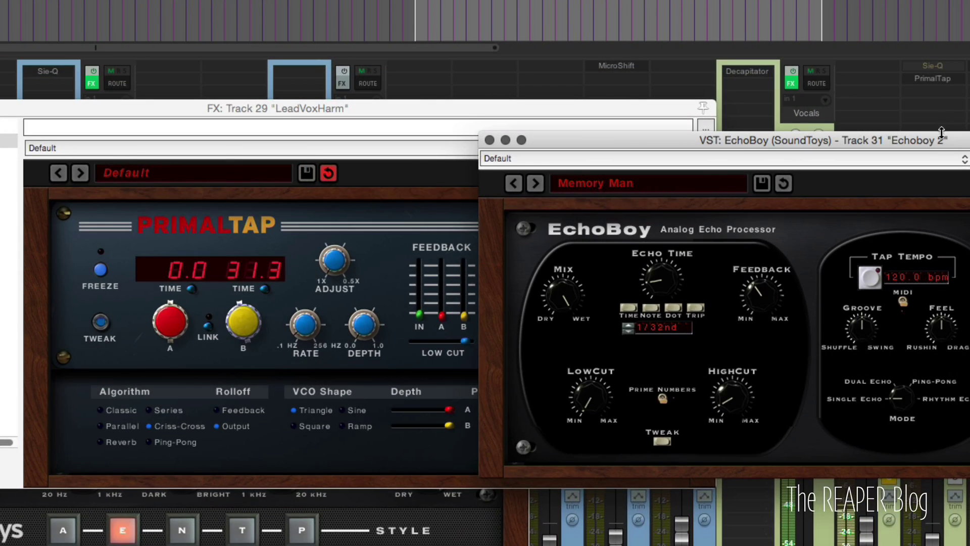
left_click_drag(941, 133, 568, 12)
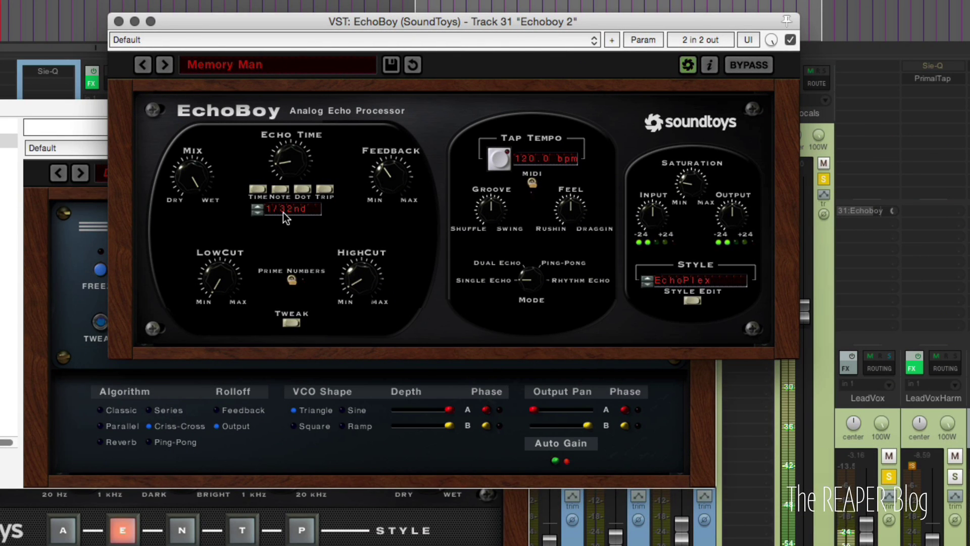
Lower EchoBoy's high cut to about a quarter and raise its low cut to about the middle while auditioning the feedback.
left_click(390, 188)
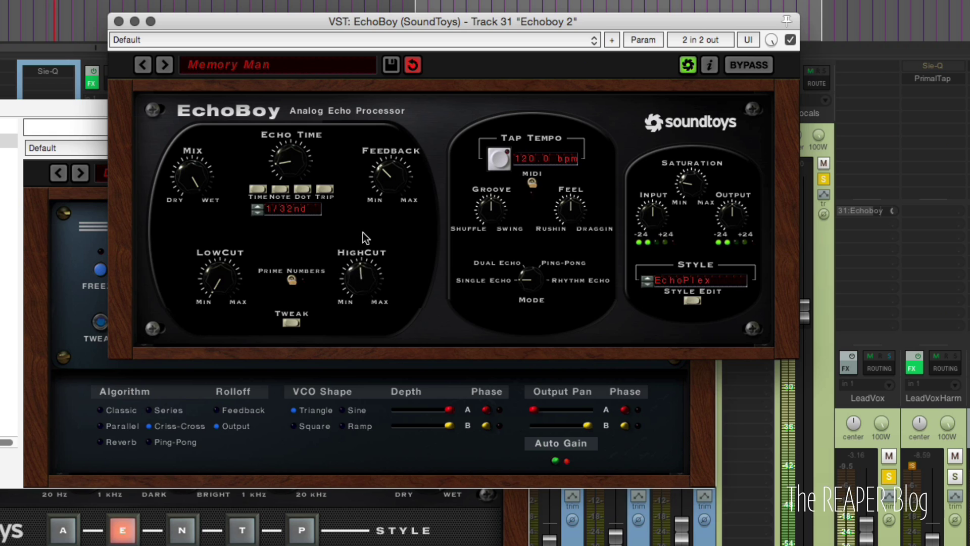
left_click_drag(363, 303, 369, 346)
left_click_drag(362, 287, 383, 291)
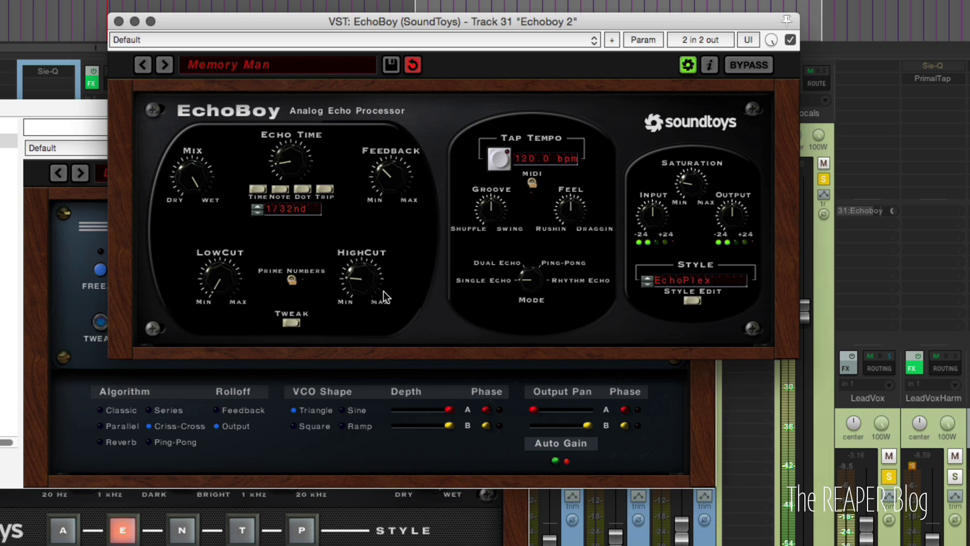
left_click_drag(224, 272, 236, 223)
Audition EchoBoy's triplet and dotted echo times on the lead vocal and choose 1/32 dotted.
key("space")
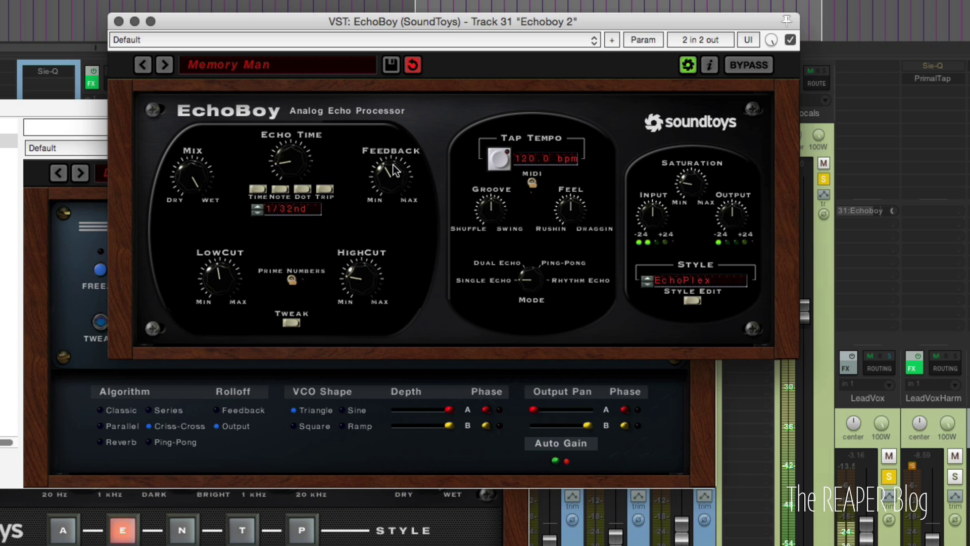
left_click(310, 195)
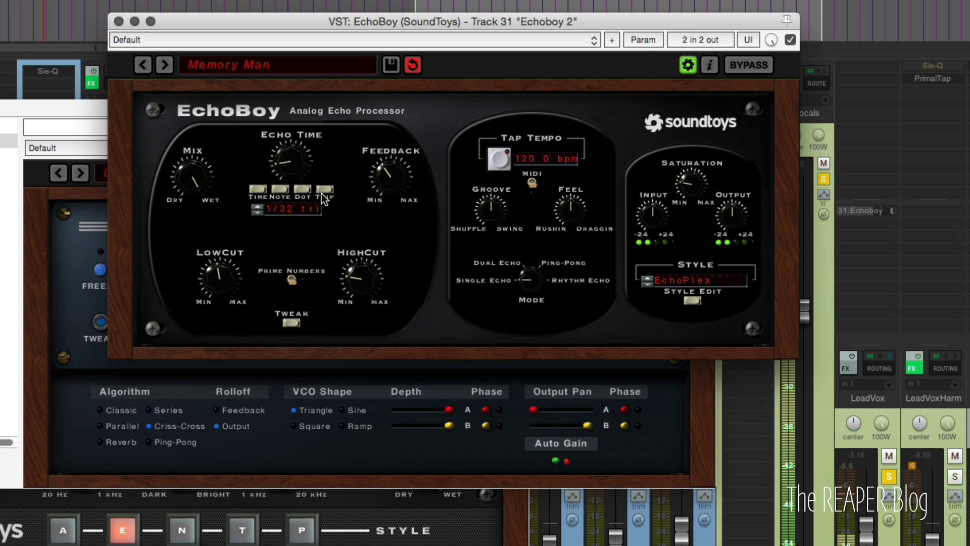
mouse_move(291, 167)
left_mouse_down()
mouse_move(293, 144)
mouse_move(291, 179)
left_mouse_up()
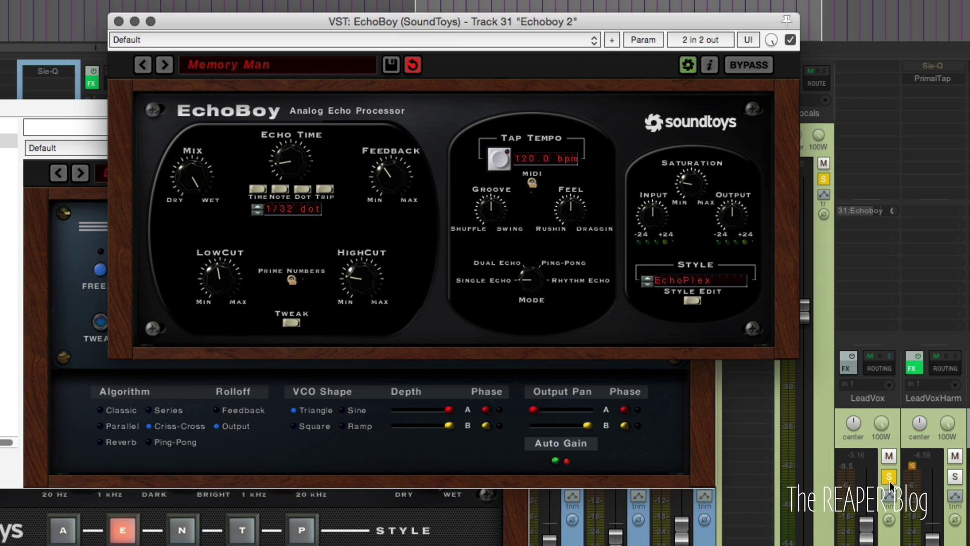
Open EchoBoy's style editing controls and lower the high EQ gain.
left_click(299, 323)
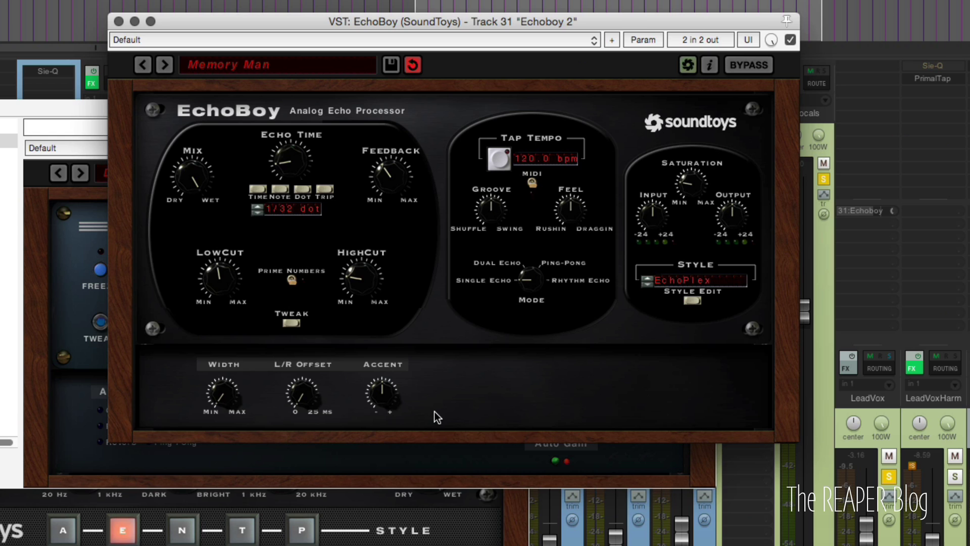
left_click(291, 323)
left_click(691, 301)
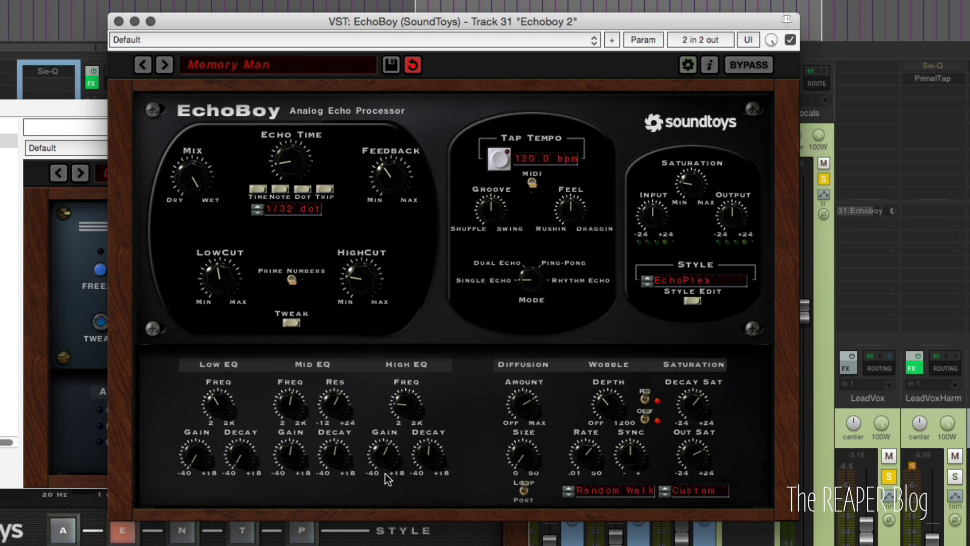
left_click_drag(384, 457, 381, 471)
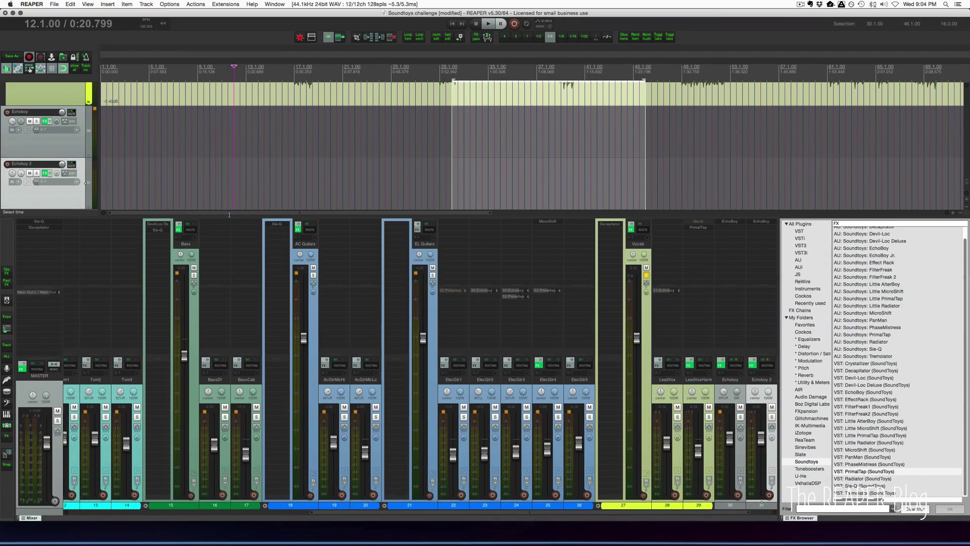
Unsolo the Vocals folder and play the full mix, comparing it with the Echoboy 2 track muted and unmuted.
left_click(646, 275)
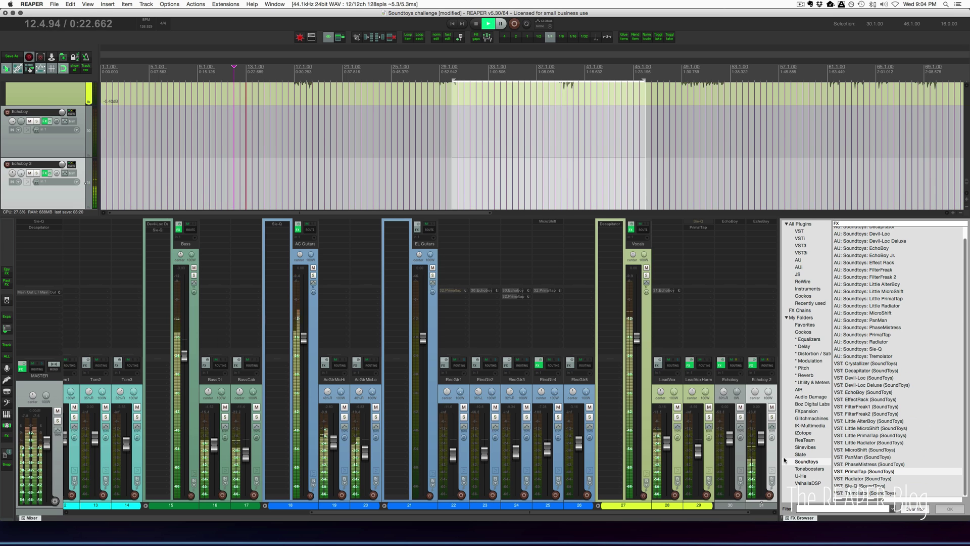
left_click(772, 407)
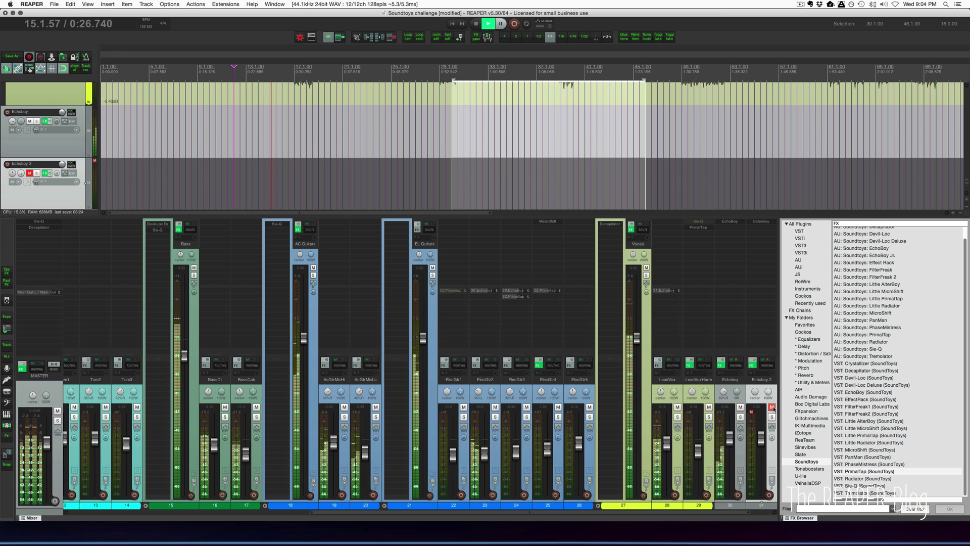
left_click(772, 407)
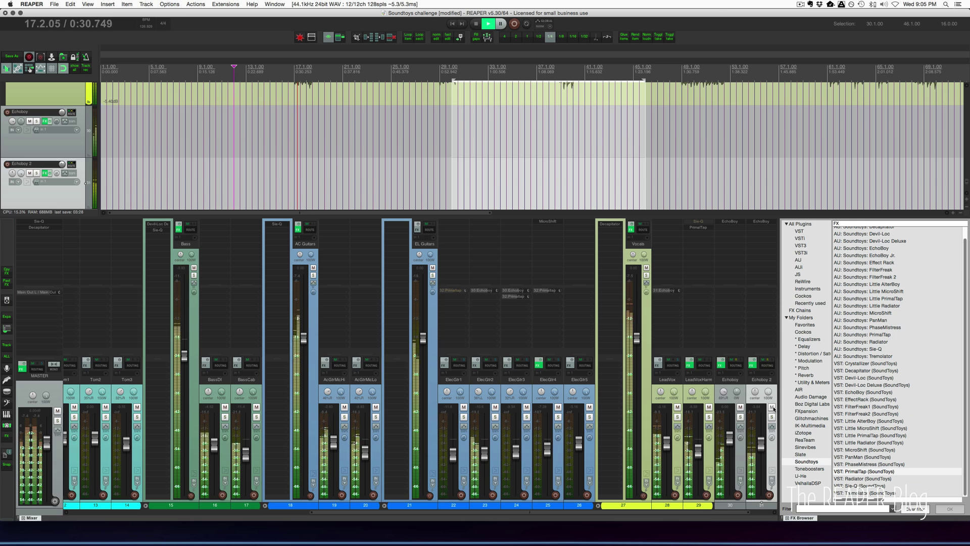
key("space")
Clear the time selection, play the song from the start and select the three tom tracks.
left_click(441, 157)
key("Home")
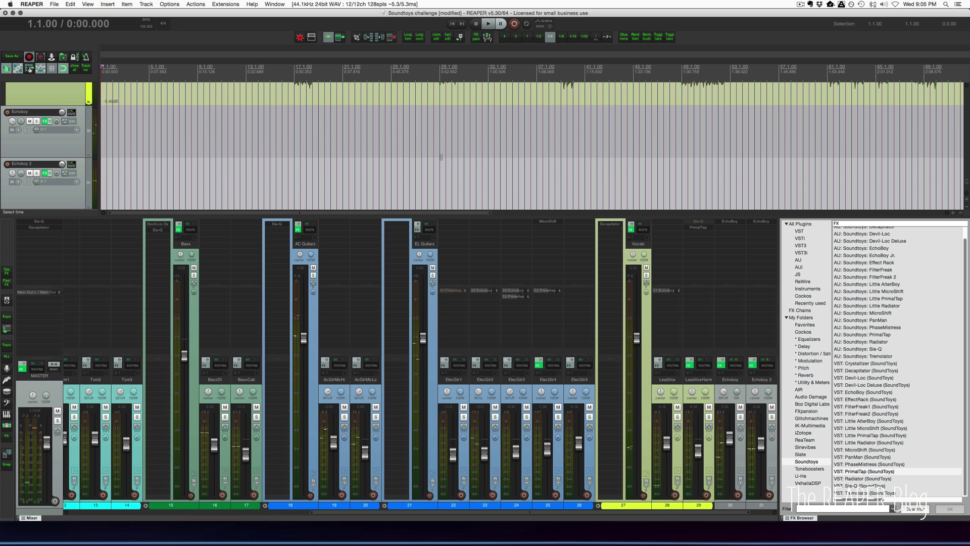
scroll(271, 511, "left", 5)
key("space")
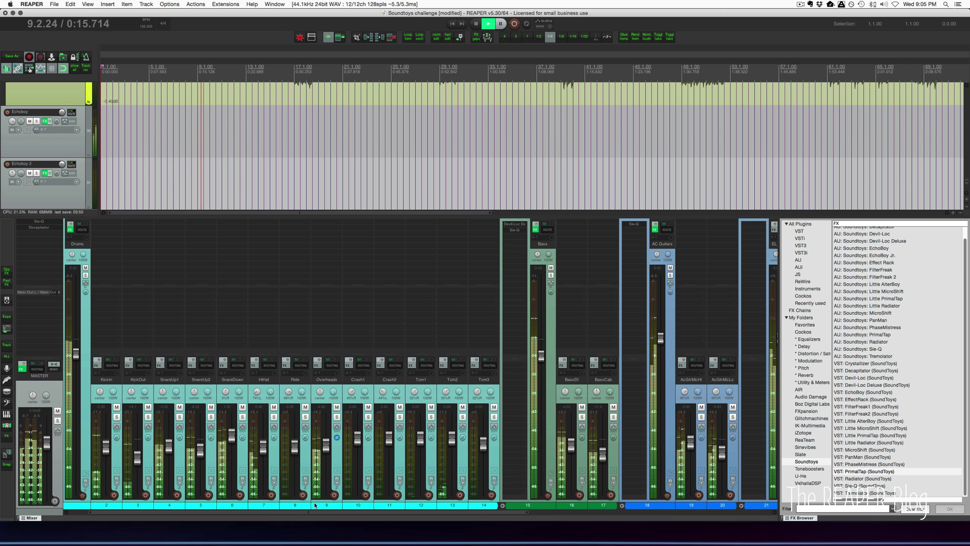
left_click(421, 505)
left_click(491, 456, "shift")
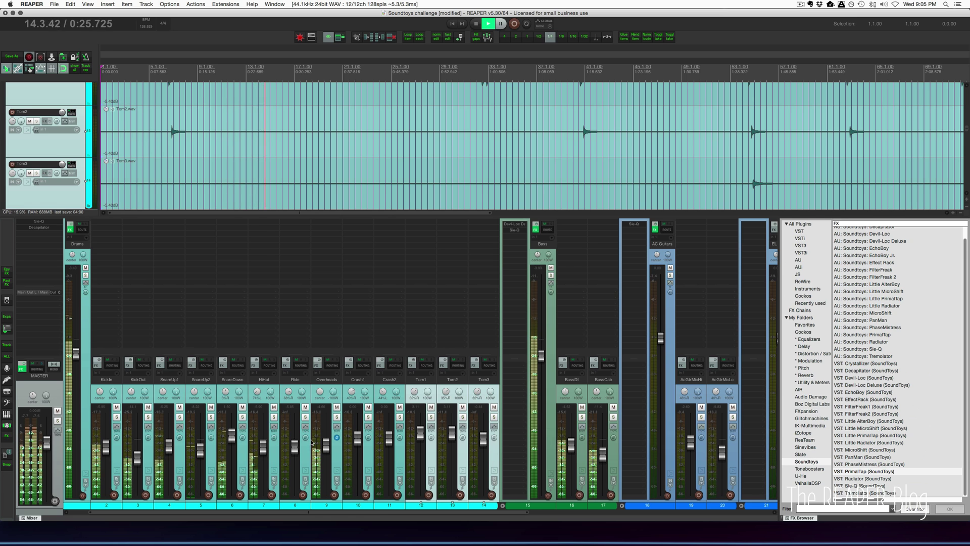
Add a new track after the PrimalTap track and insert the Soundtoys EffectRack VST on it.
scroll(310, 441, "right", 5)
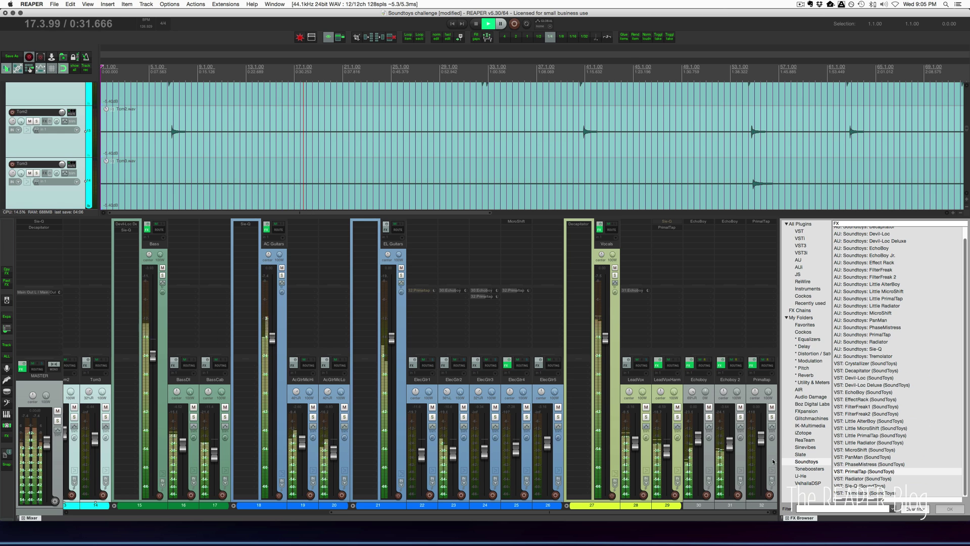
key("super+t")
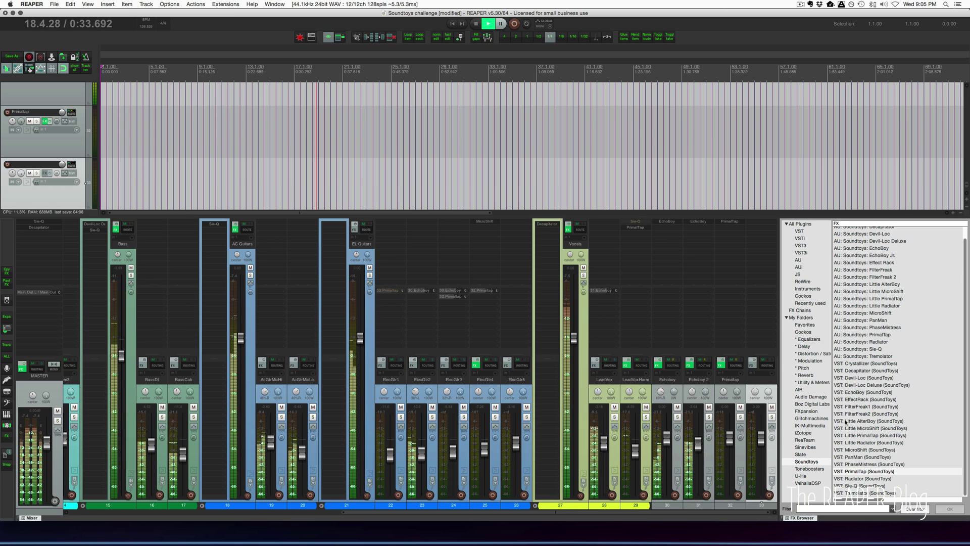
left_click(858, 393)
left_click_drag(856, 400, 757, 268)
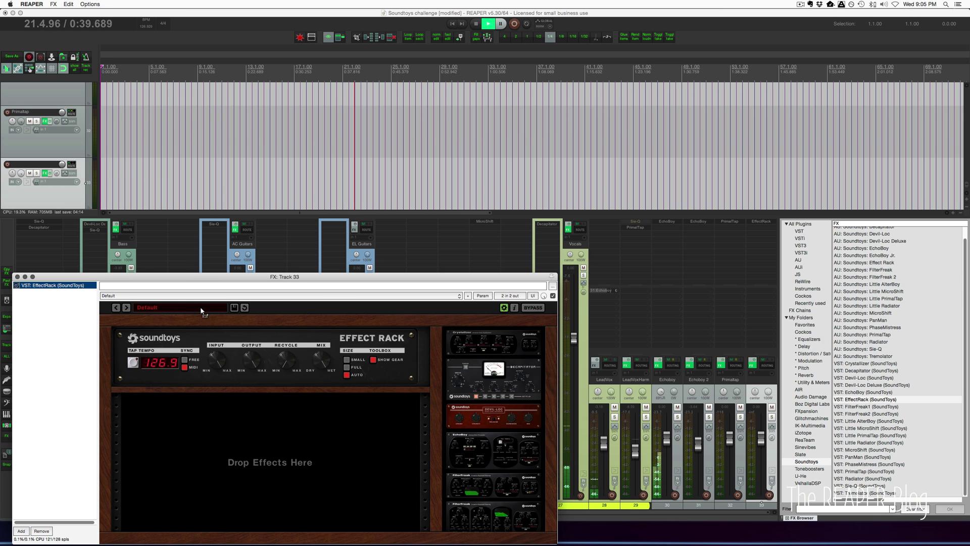
Load the Ambient Space preset from the Spaces category into the Effect Rack.
left_click(201, 311)
mouse_move(173, 373)
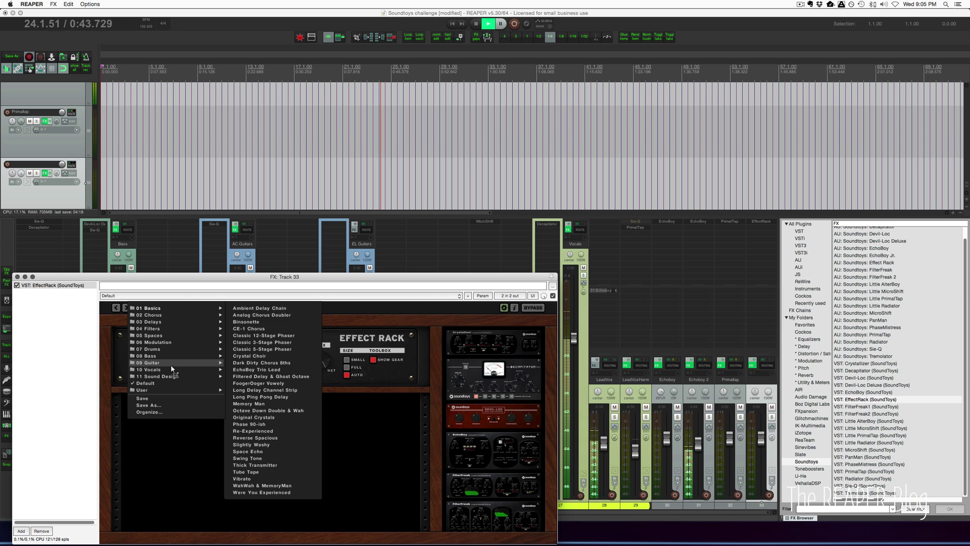
mouse_move(183, 310)
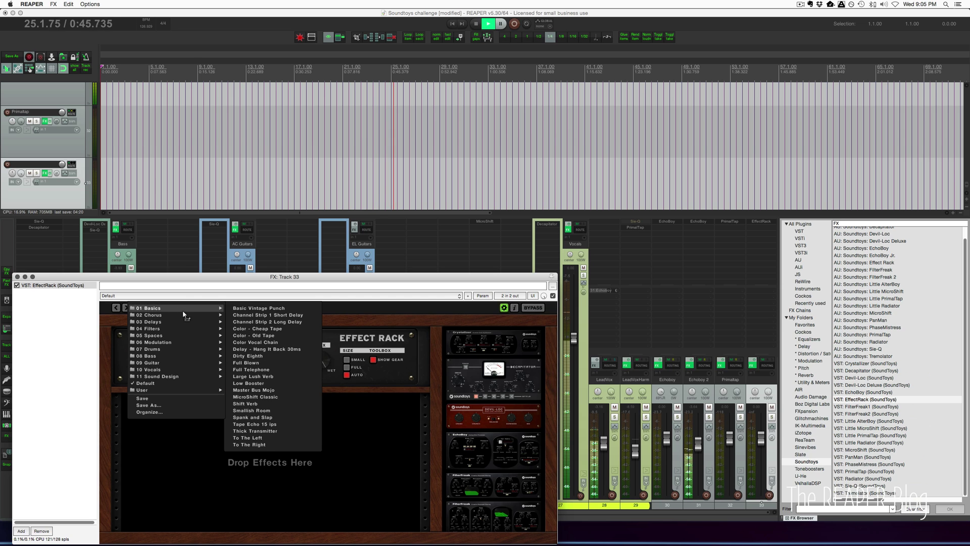
mouse_move(164, 336)
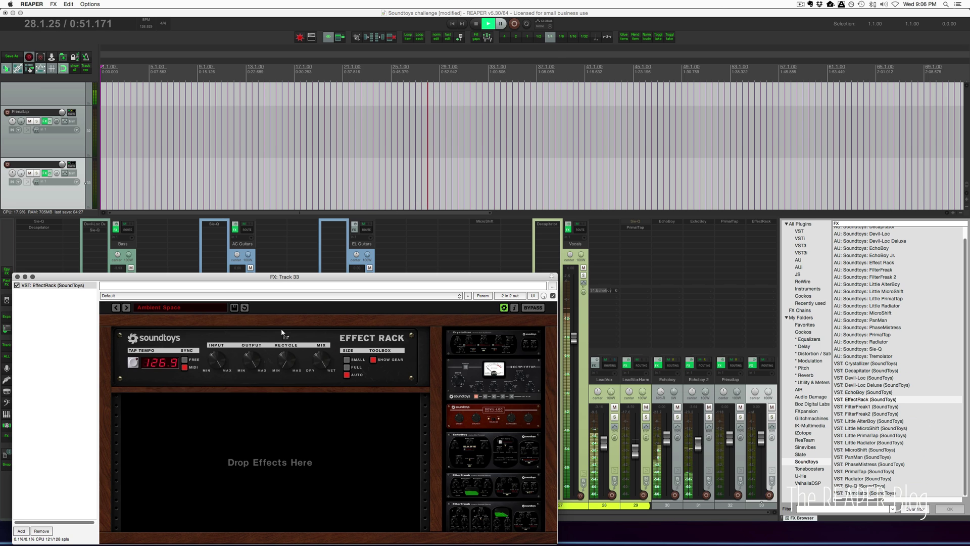
left_click(281, 308)
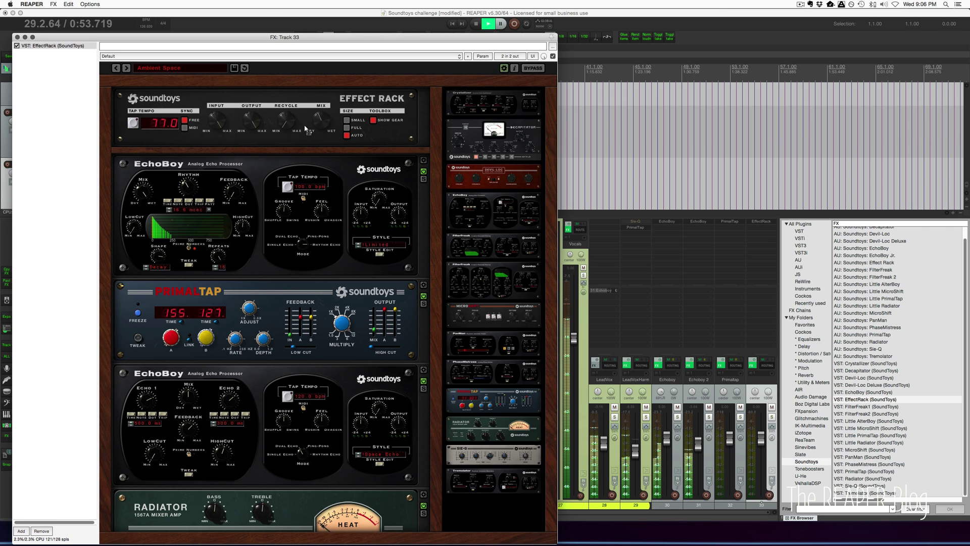
left_click_drag(281, 38, 434, 126)
Stop playback and add a send from SnareUp1 to track 33, which holds the Effect Rack.
left_click(342, 19)
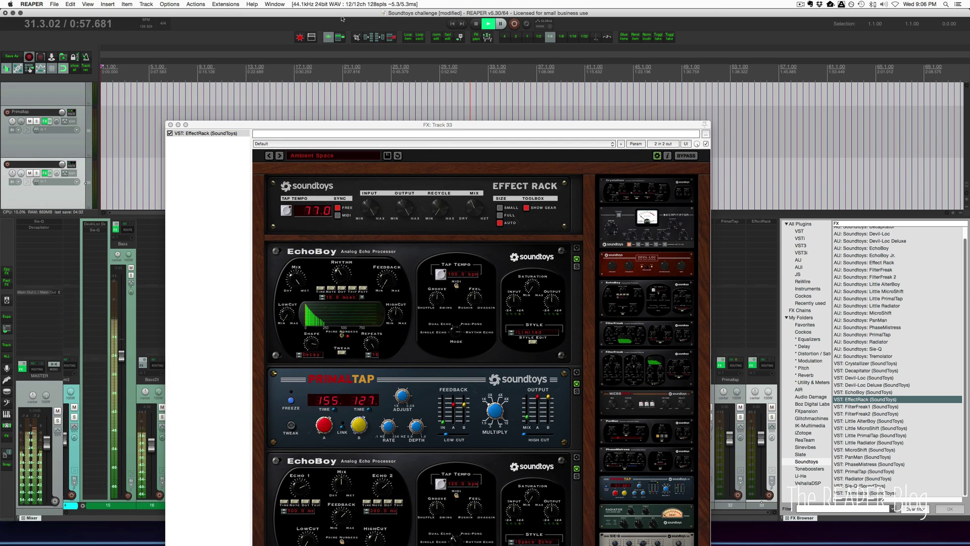
left_click(341, 29)
key("space")
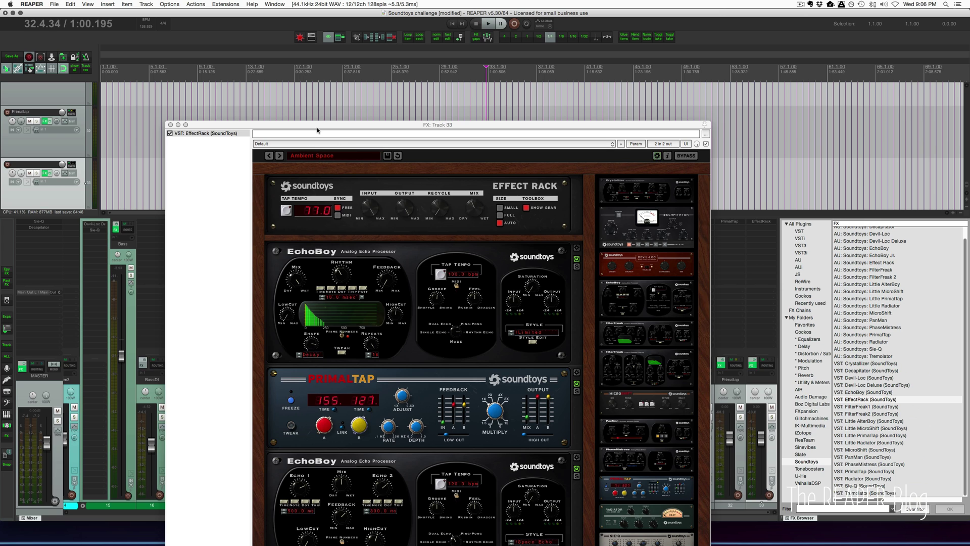
left_click_drag(310, 129, 618, 19)
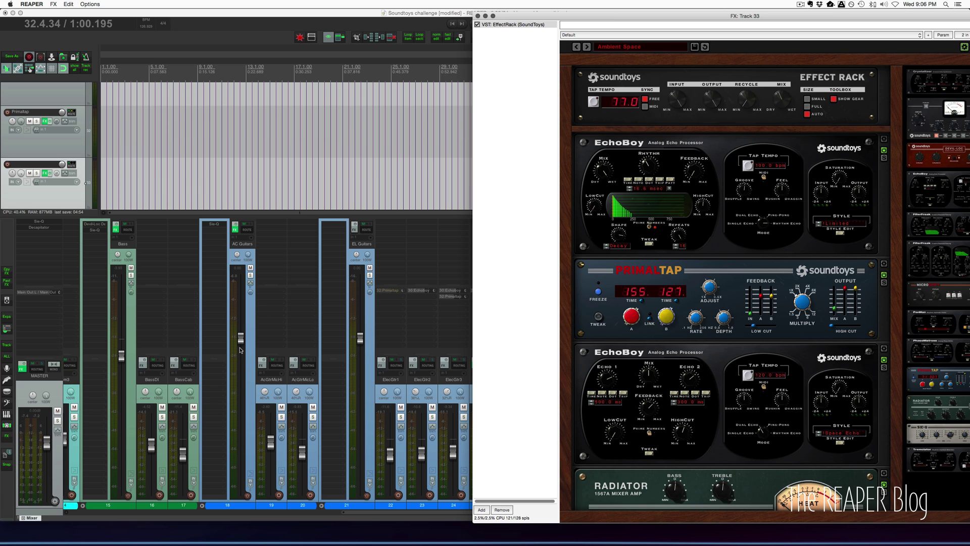
left_click(180, 513)
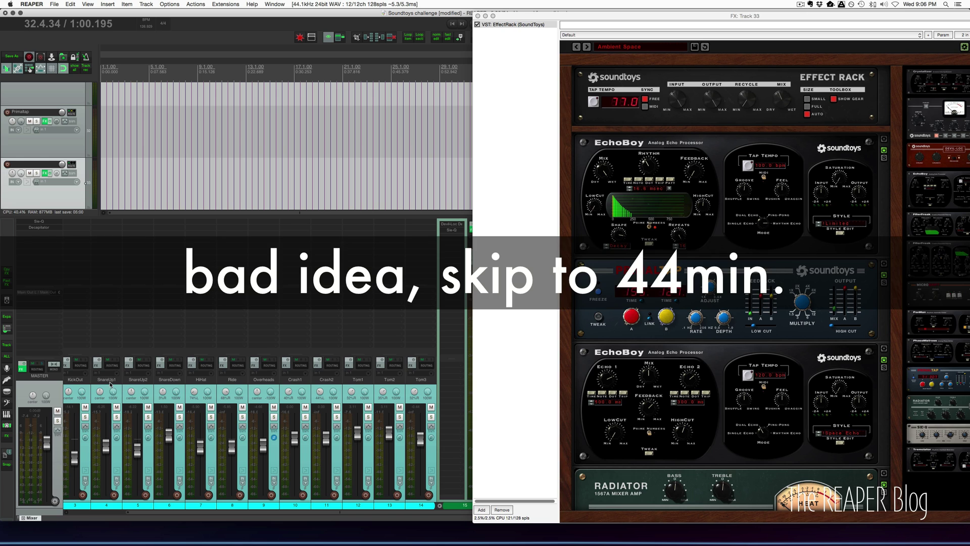
left_click(111, 365)
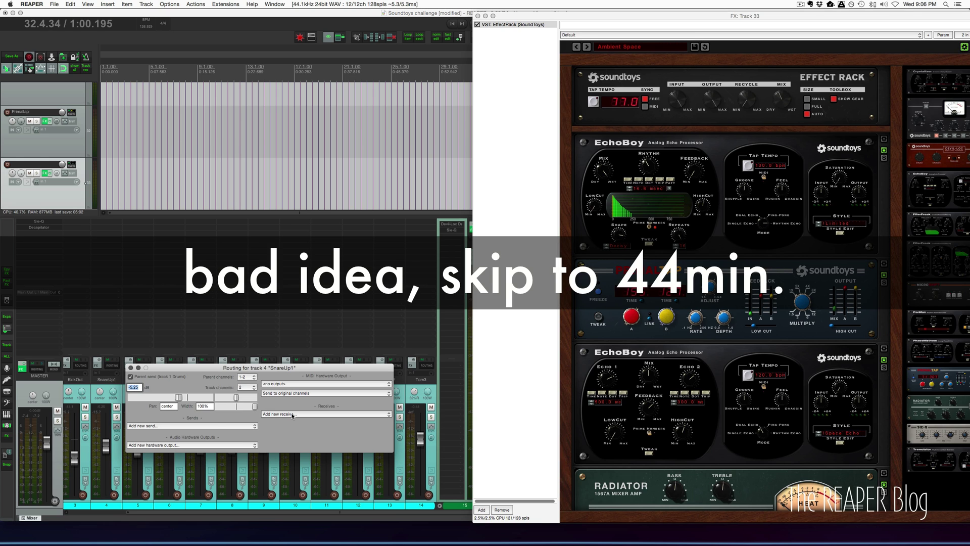
left_click(227, 426)
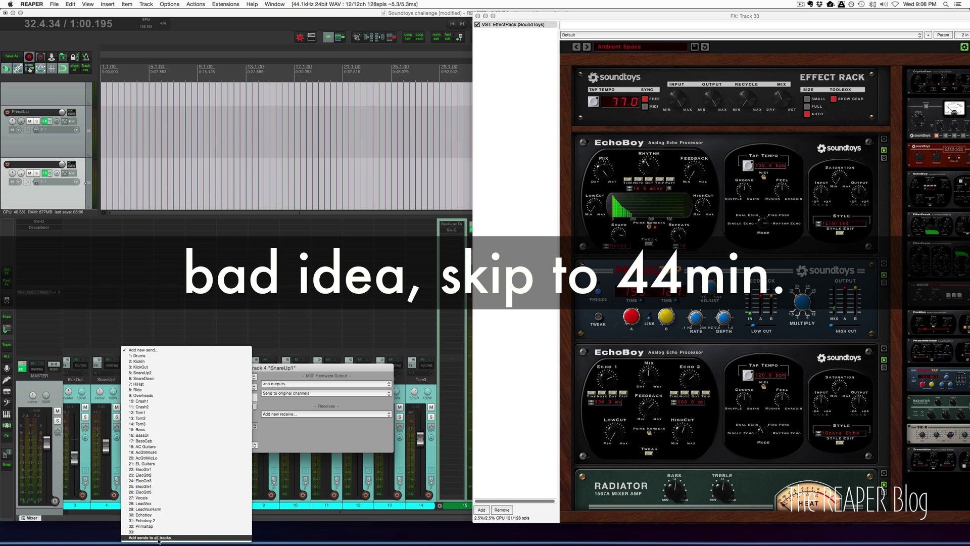
left_click(141, 532)
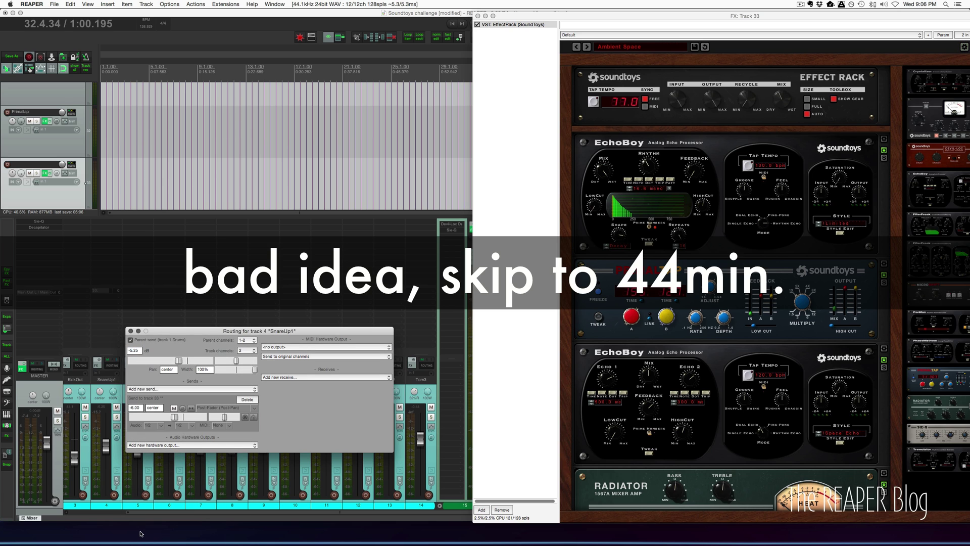
Resume playback, dismiss the routing window and solo the SnareUp1 track.
key("space")
left_click(54, 390)
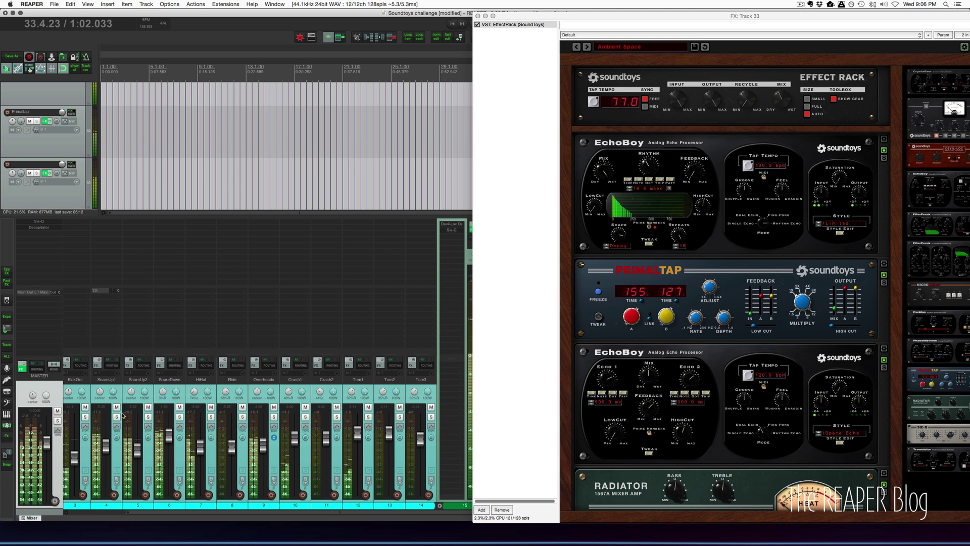
left_click(116, 416)
scroll(117, 417, "up", 2)
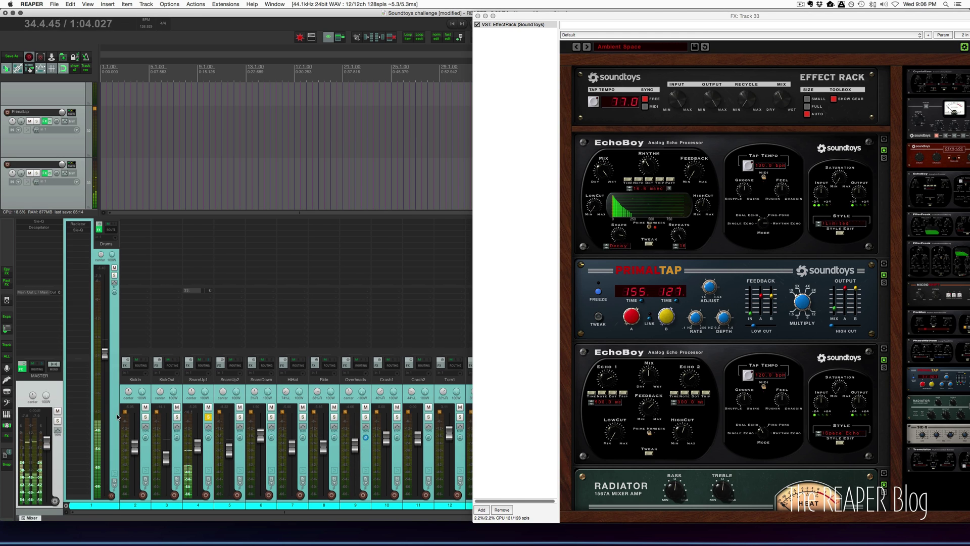
Load the Cool Small Space preset, expose PrimalTap's tweak options and lower its A feedback.
left_click(632, 47)
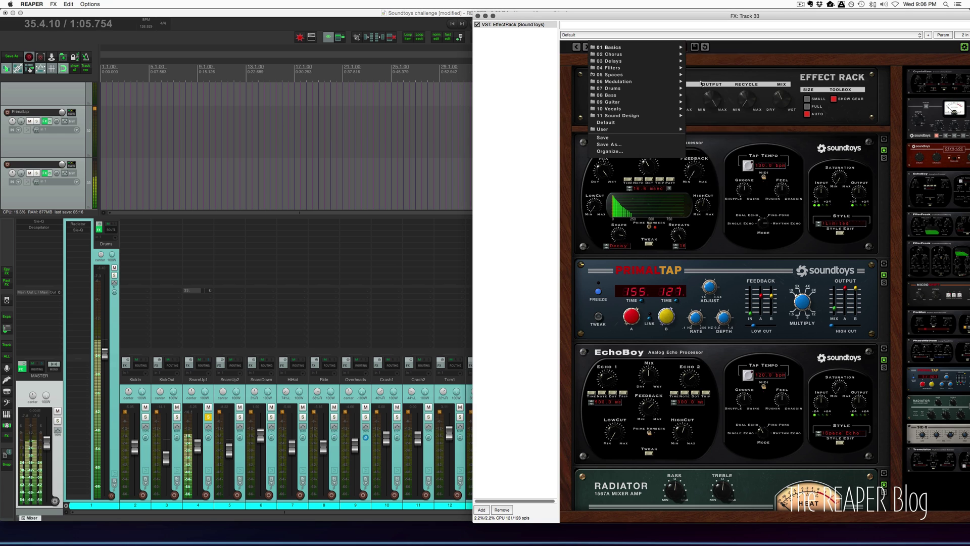
mouse_move(625, 77)
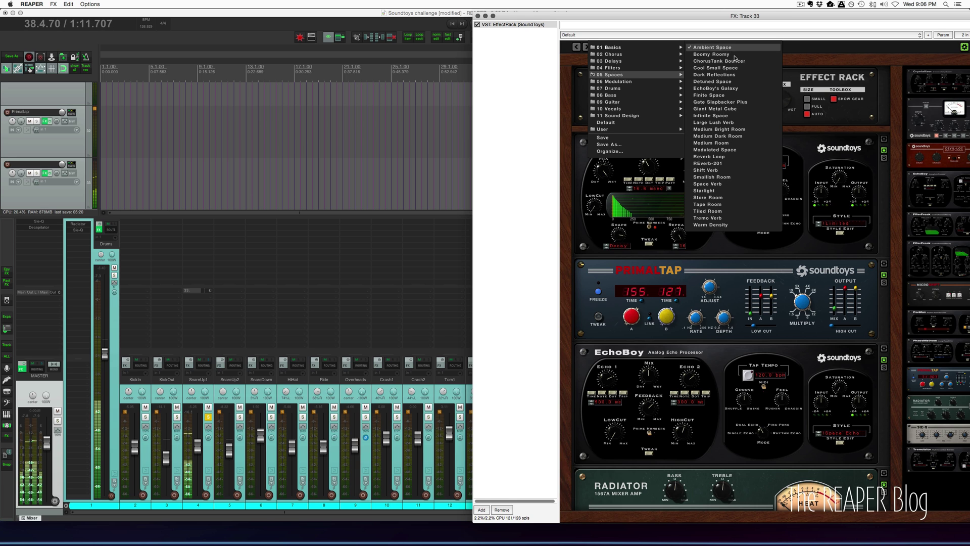
left_click(730, 67)
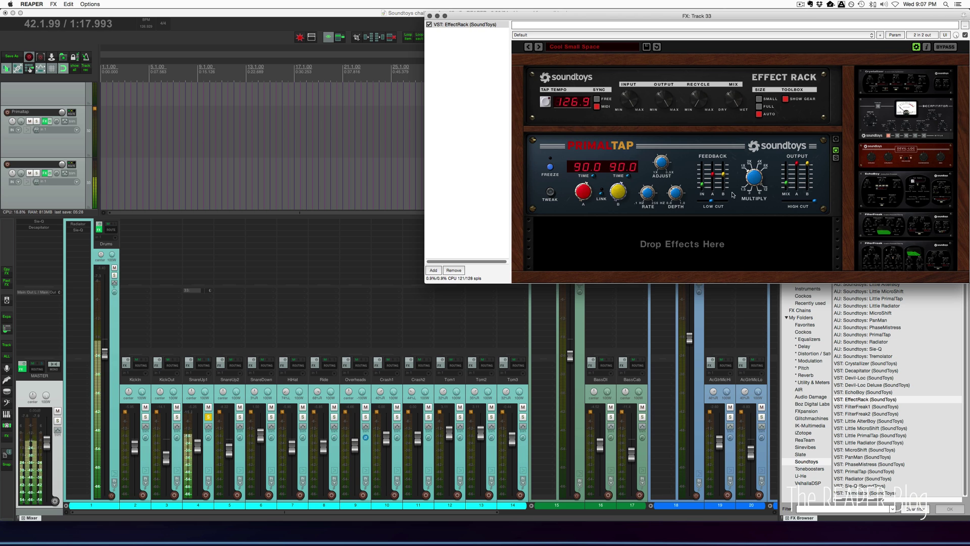
left_click(549, 192)
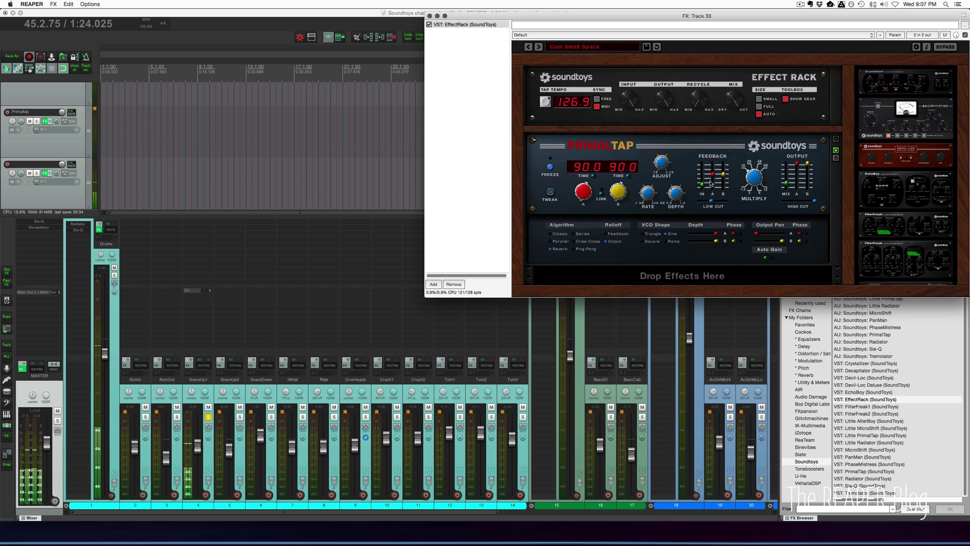
left_click_drag(712, 174, 713, 183)
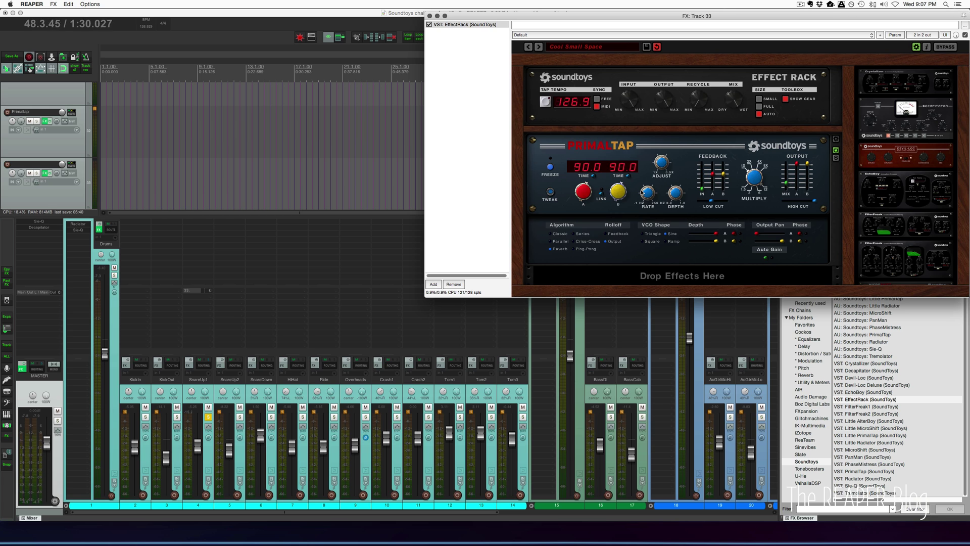
left_click(615, 196, "alt")
Load the REverb-201 preset from the Spaces category into the Effect Rack.
left_click(571, 47)
mouse_move(581, 75)
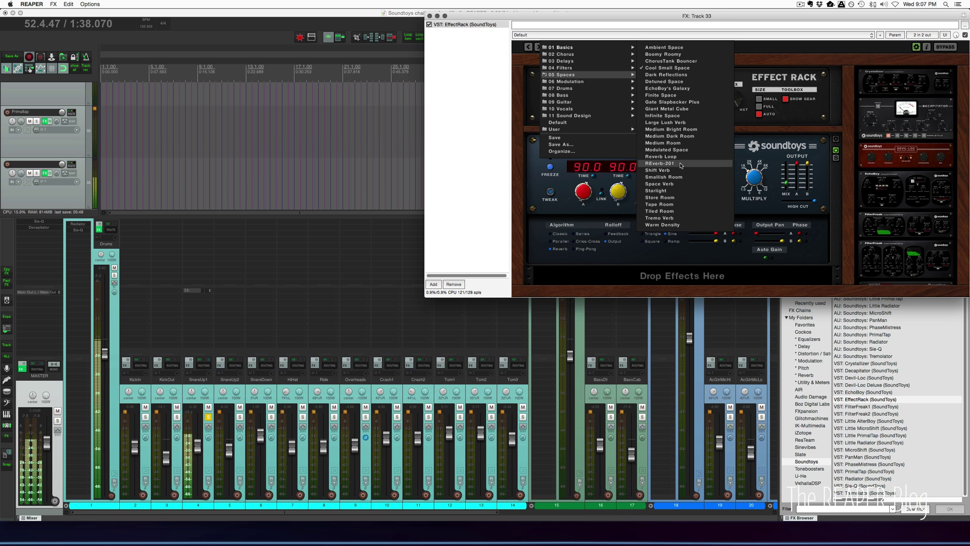
left_click(659, 164)
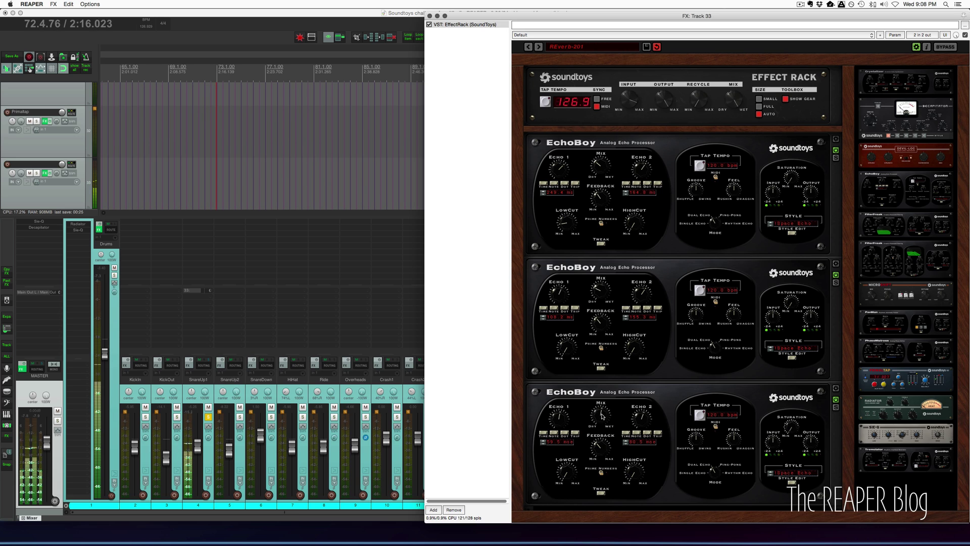
Unsolo SnareUp1, adjust its send level to the Effect Rack track against the full mix and solo it again.
left_click(208, 417)
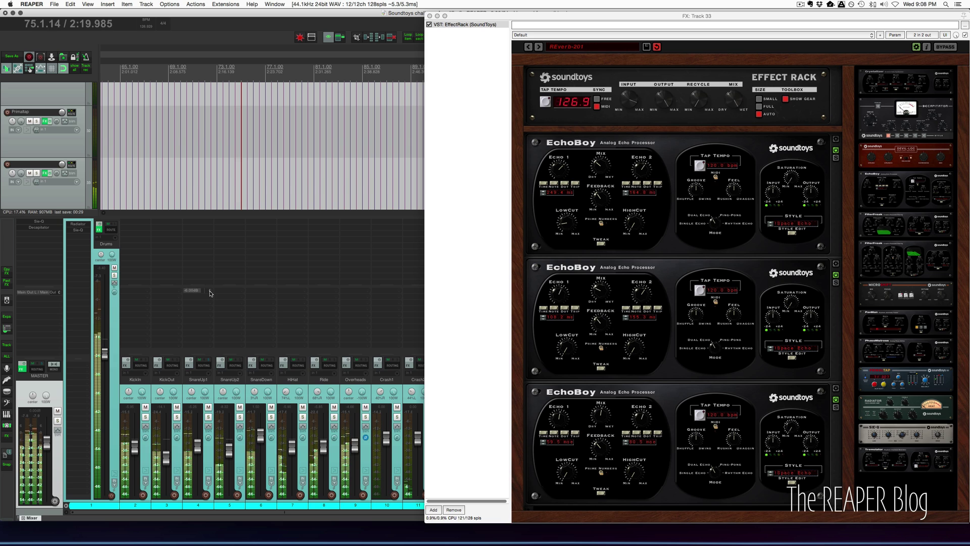
left_click_drag(628, 100, 653, 64)
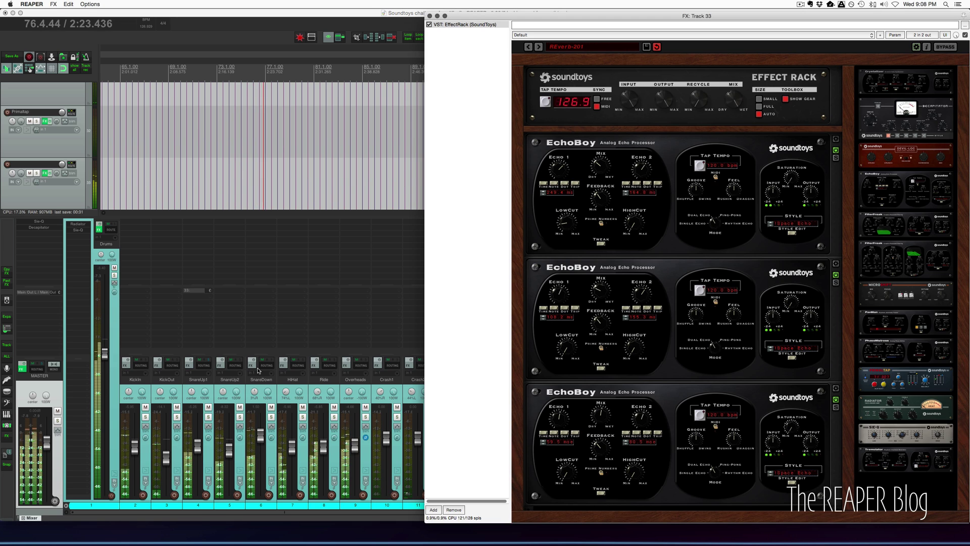
left_click(208, 417)
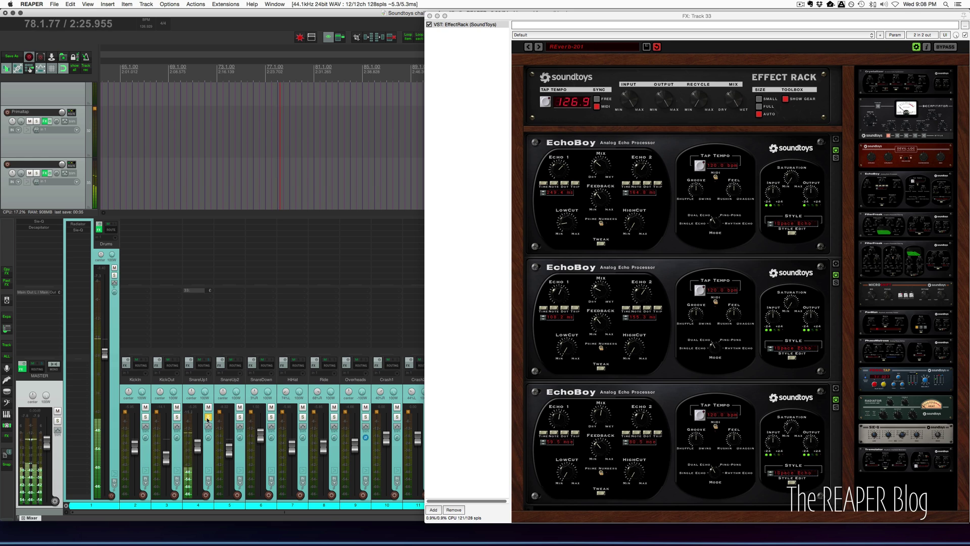
Unsolo SnareUp1, close the Effect Rack window and rename track 33 as verb.
left_click(208, 417)
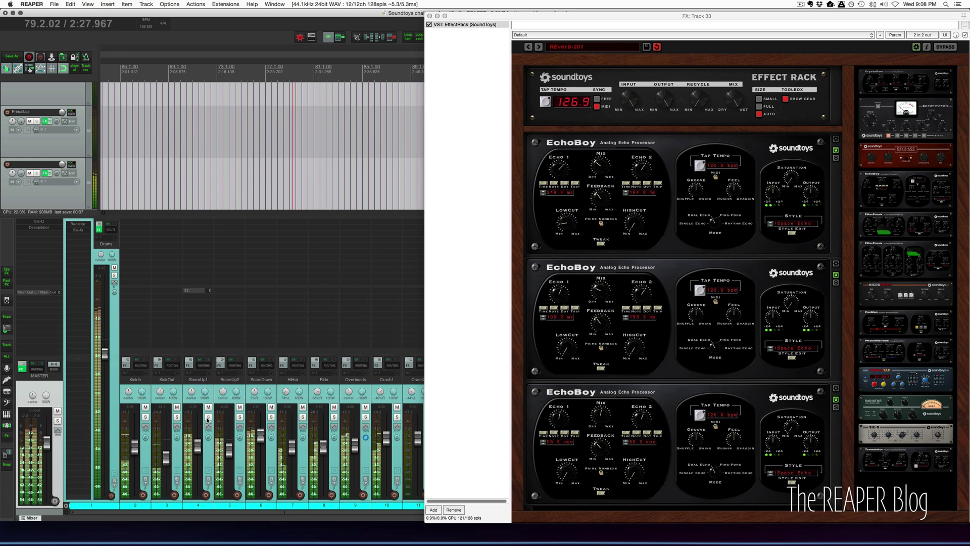
left_click(431, 16)
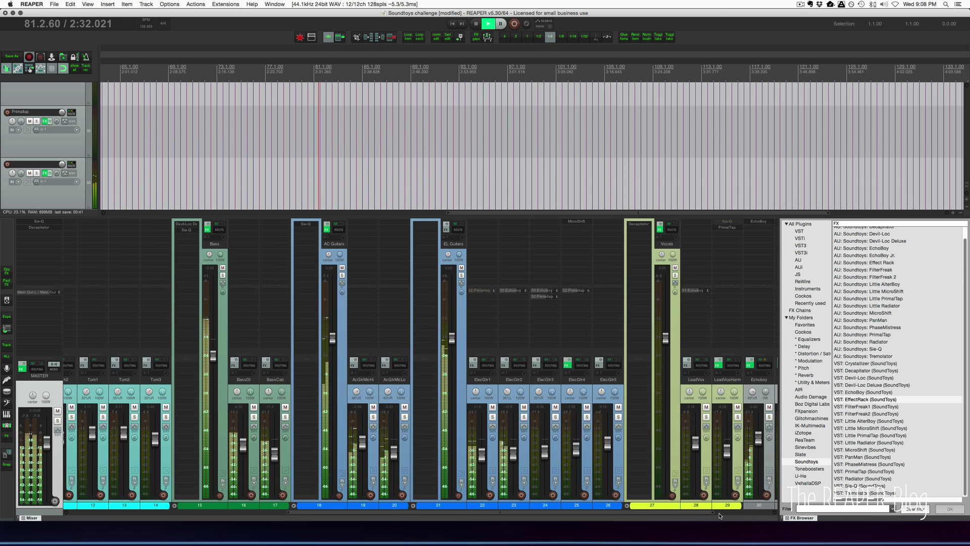
scroll(716, 516, "right", 5)
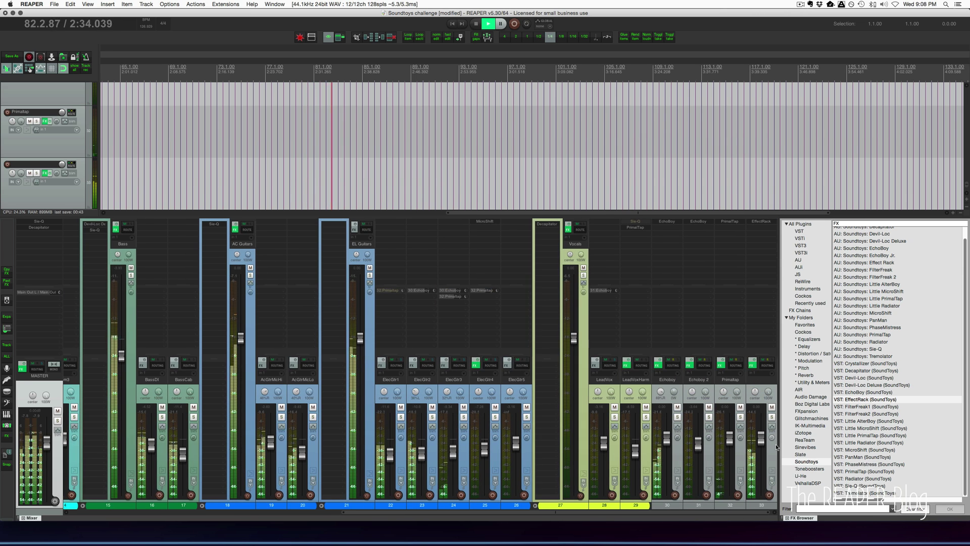
double_click(761, 380)
type("verb")
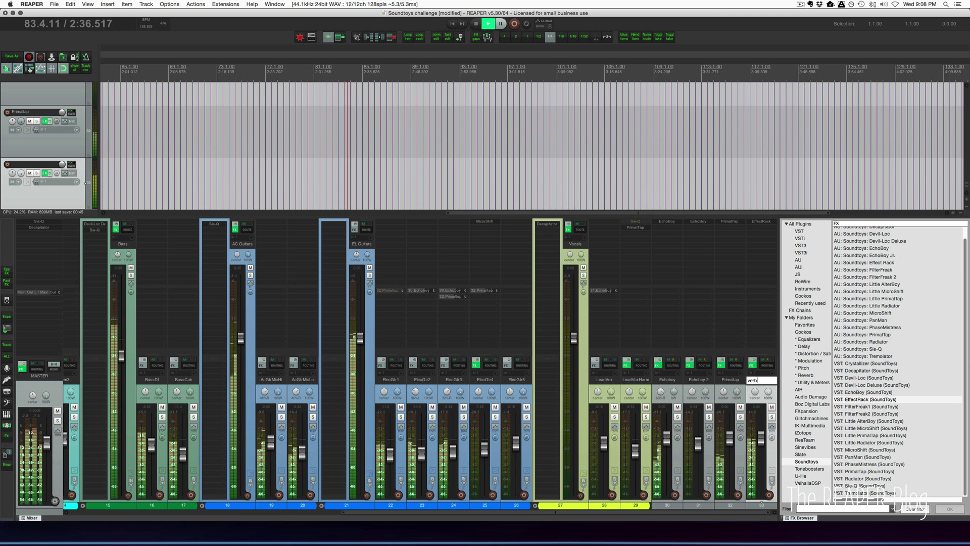
key("Return")
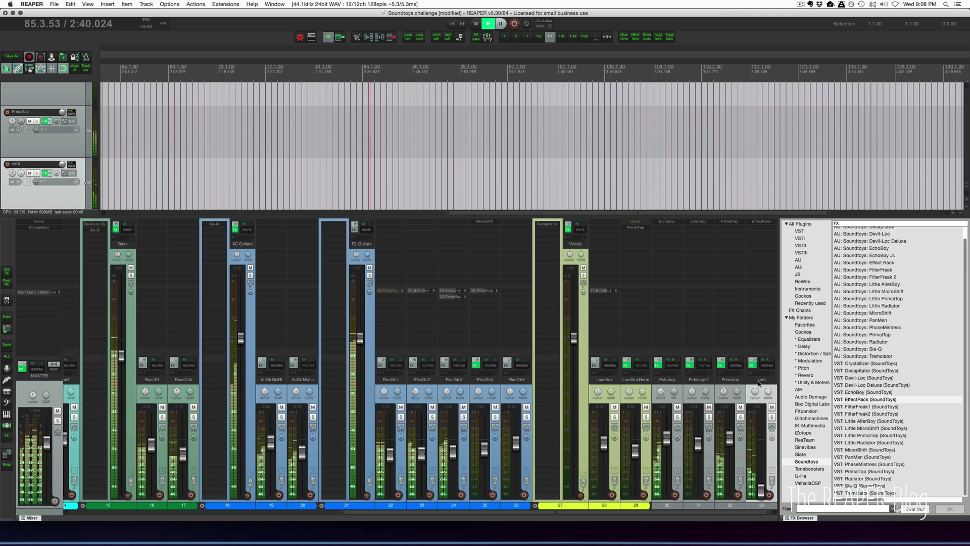
Check the verb track on its own and add a Sie-Q after the last EchoBoy in its Effect Rack.
left_click(772, 417)
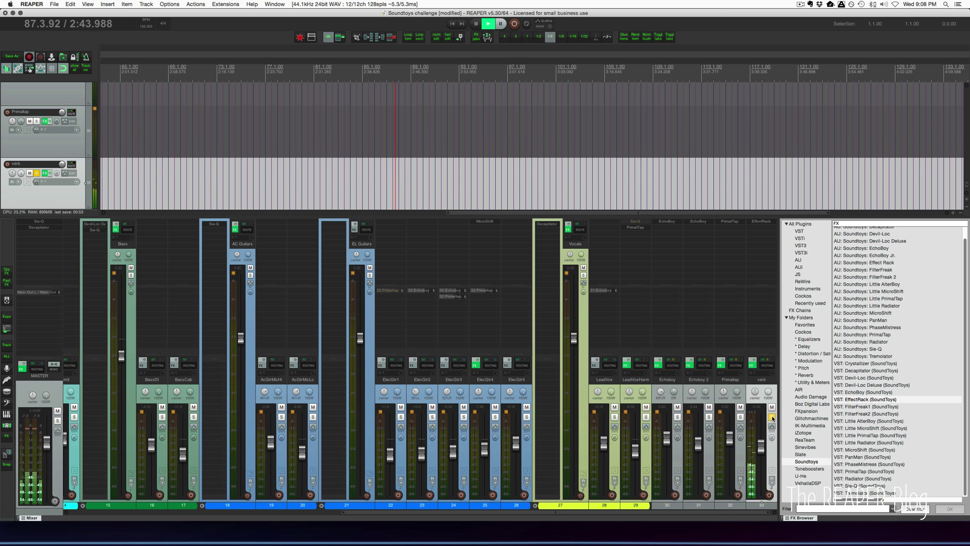
left_click(772, 417)
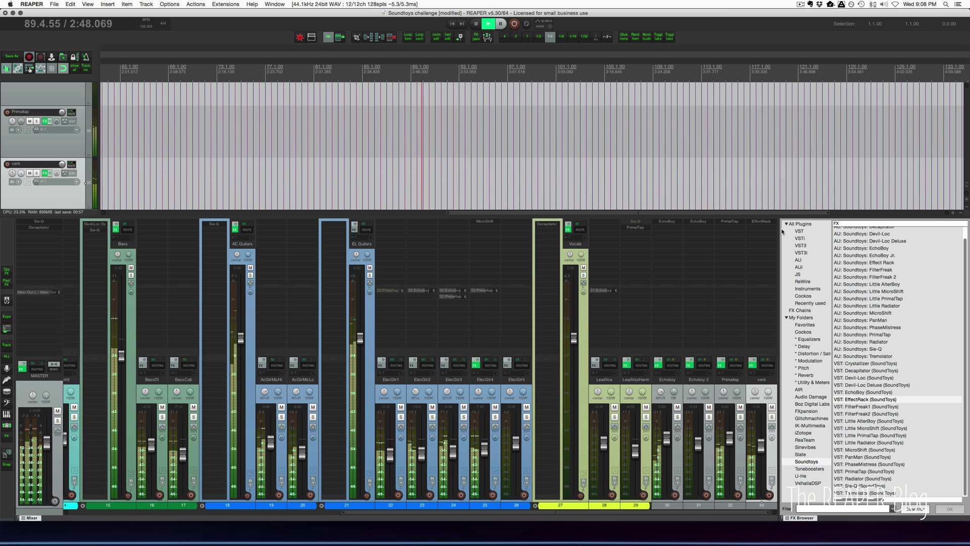
left_click(761, 220)
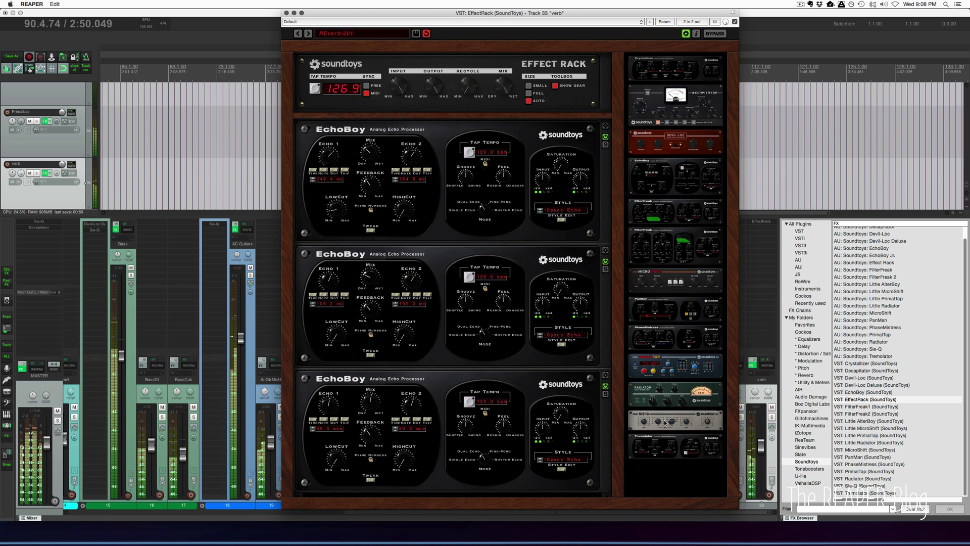
left_click_drag(667, 422, 480, 501)
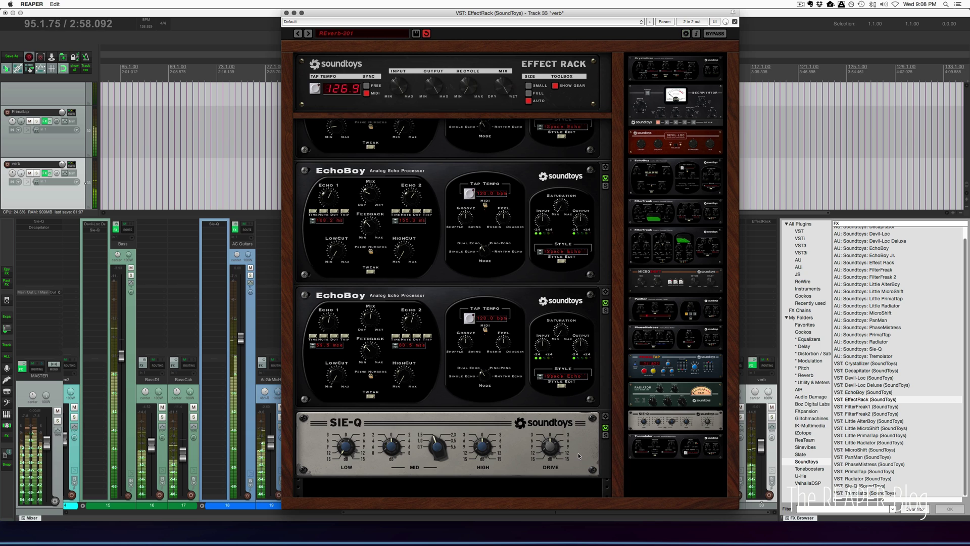
scroll(588, 390, "up", 3)
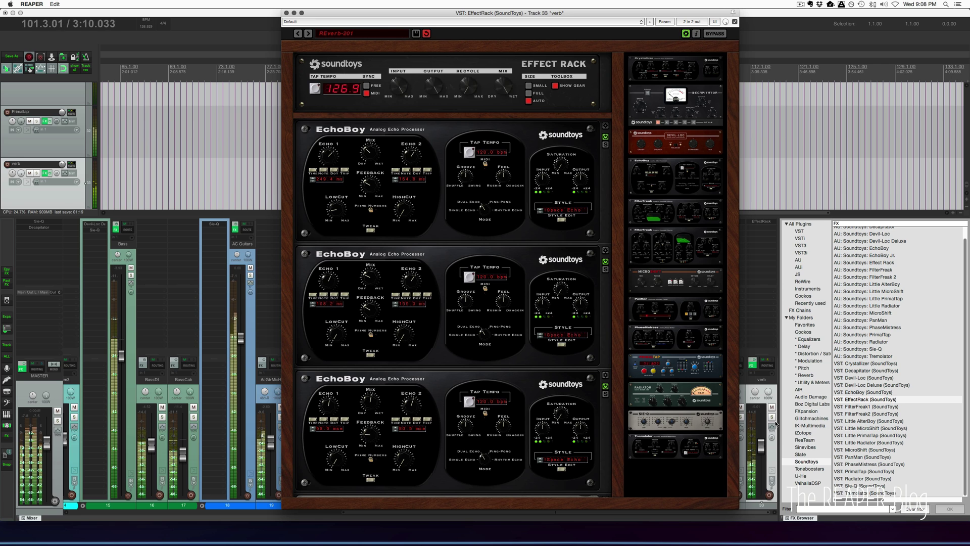
Solo the verb track and adjust the EchoBoy controls inside its Effect Rack while listening.
left_click(772, 418)
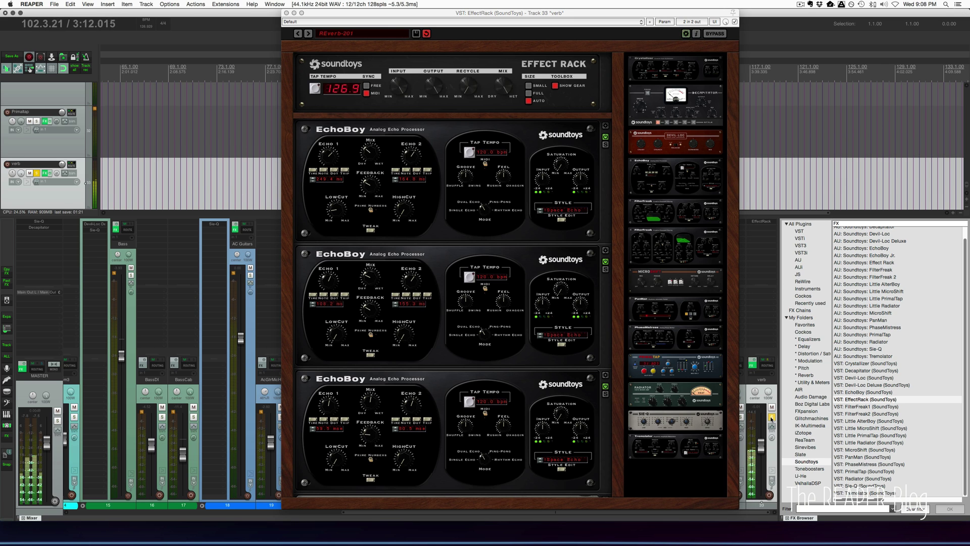
left_click(366, 303)
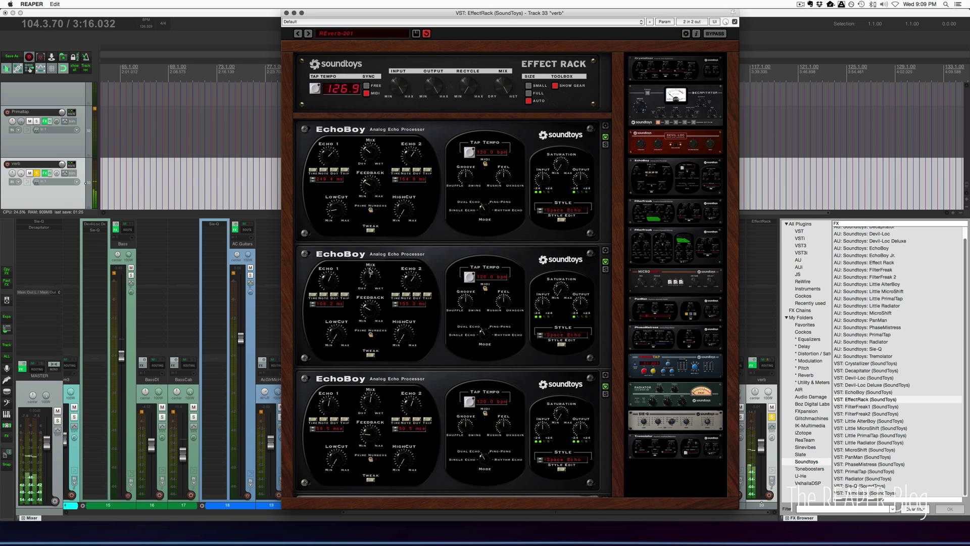
left_click_drag(374, 284, 374, 292)
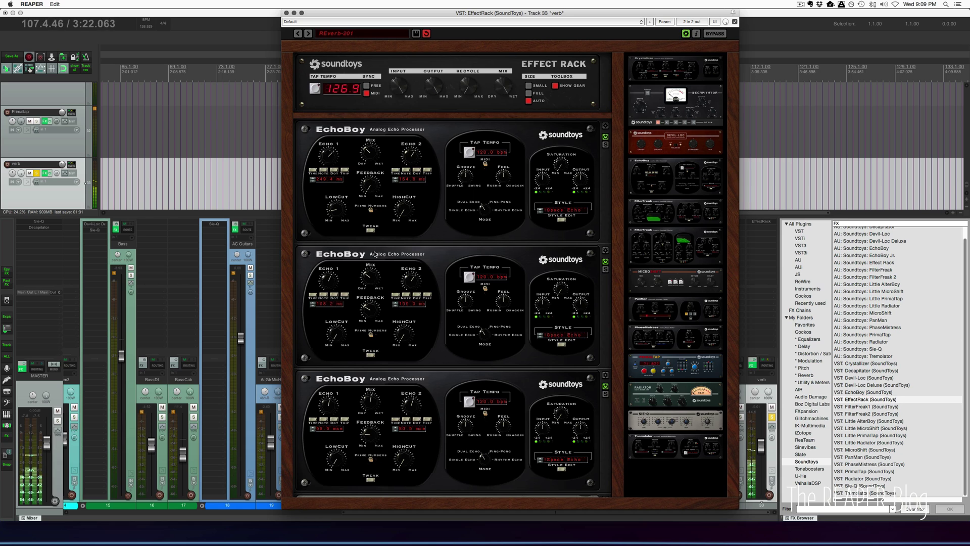
left_click_drag(373, 211, 372, 221)
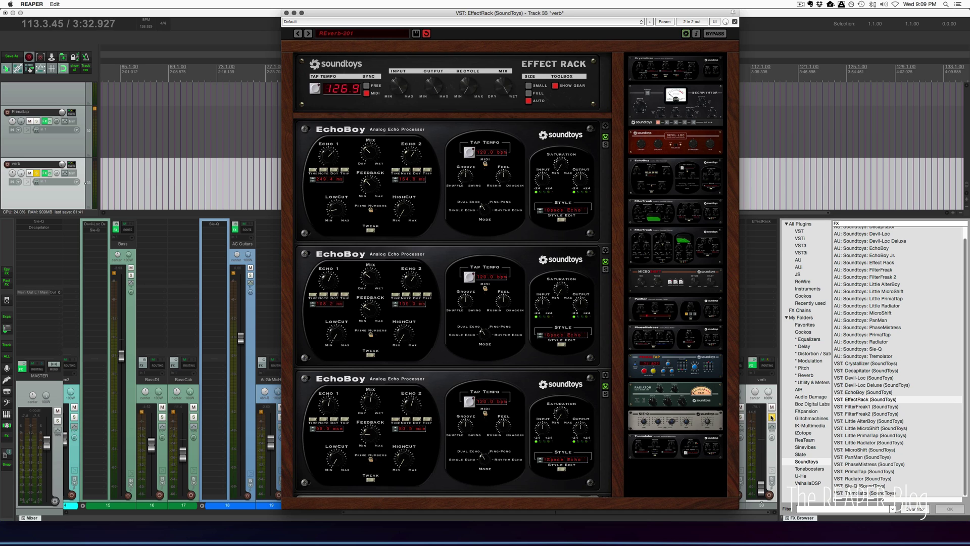
Unsolo the verb track, bring its fader up against the full mix and restart playback.
left_click(772, 418)
left_click_drag(761, 488, 761, 459)
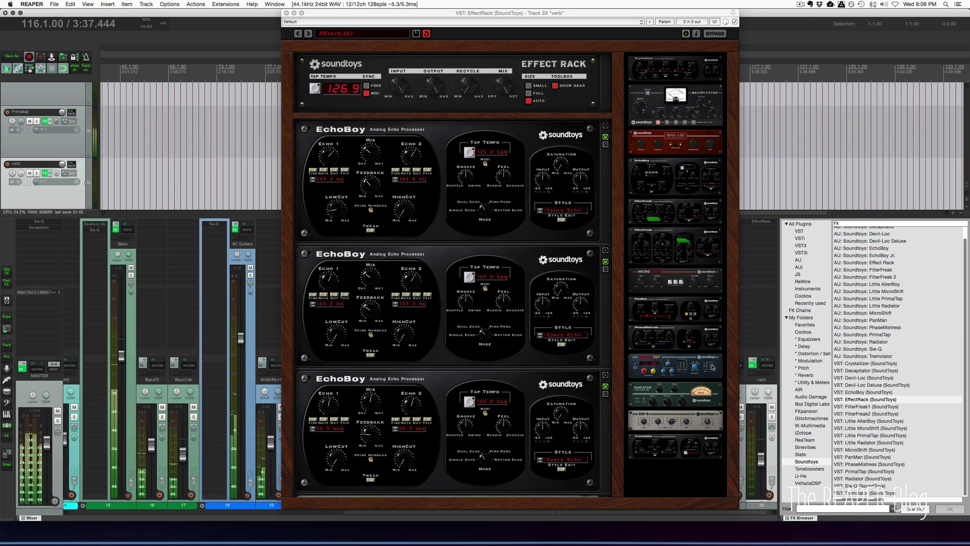
key("space")
key("space")
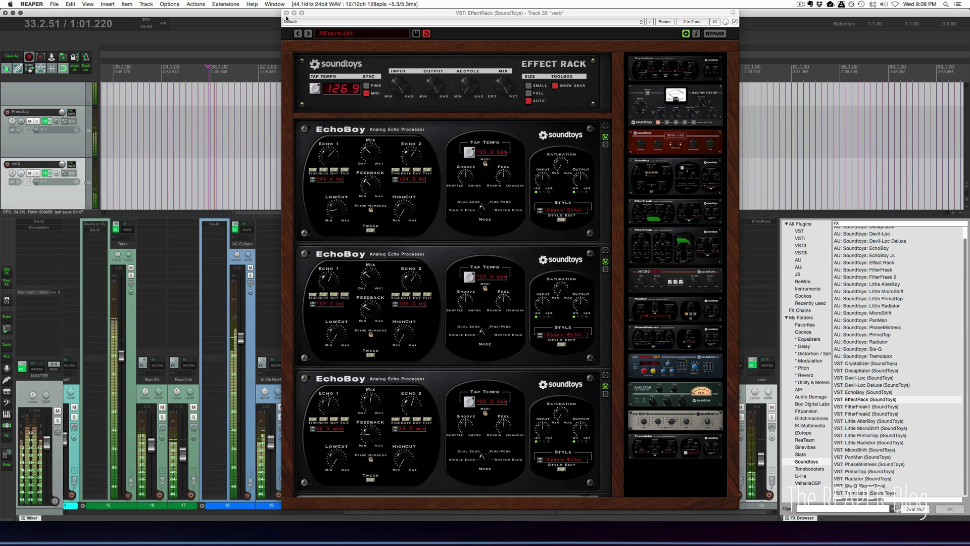
Close the Effect Rack window, copy SnareUp1's verb send to SnareUp2 and raise the verb track's fader.
left_click(286, 13)
left_click(270, 505)
left_click(268, 512)
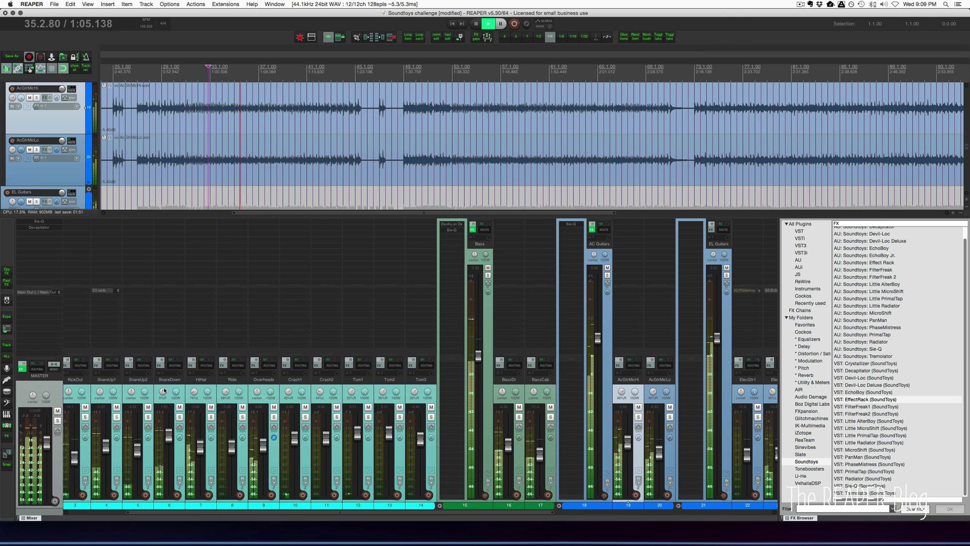
left_click_drag(103, 291, 141, 292)
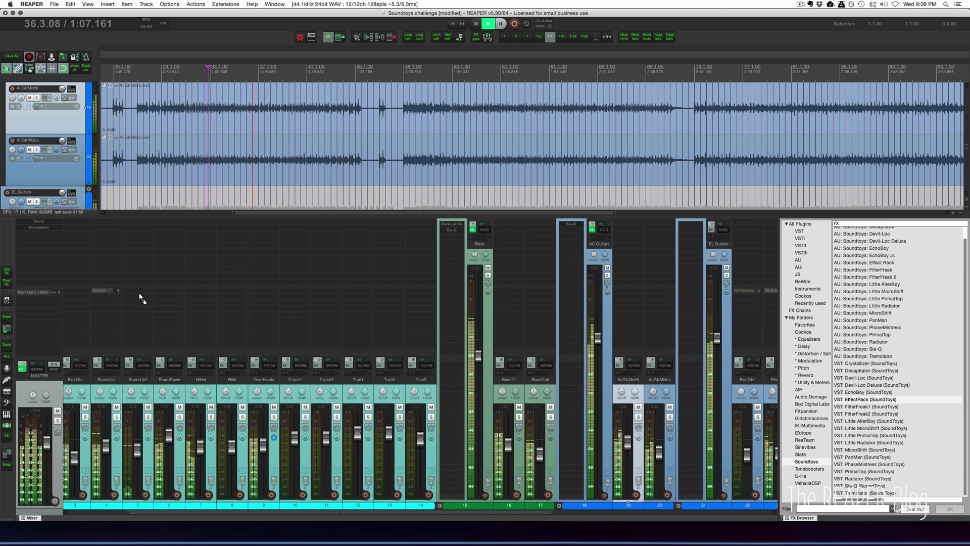
left_click_drag(303, 512, 525, 511)
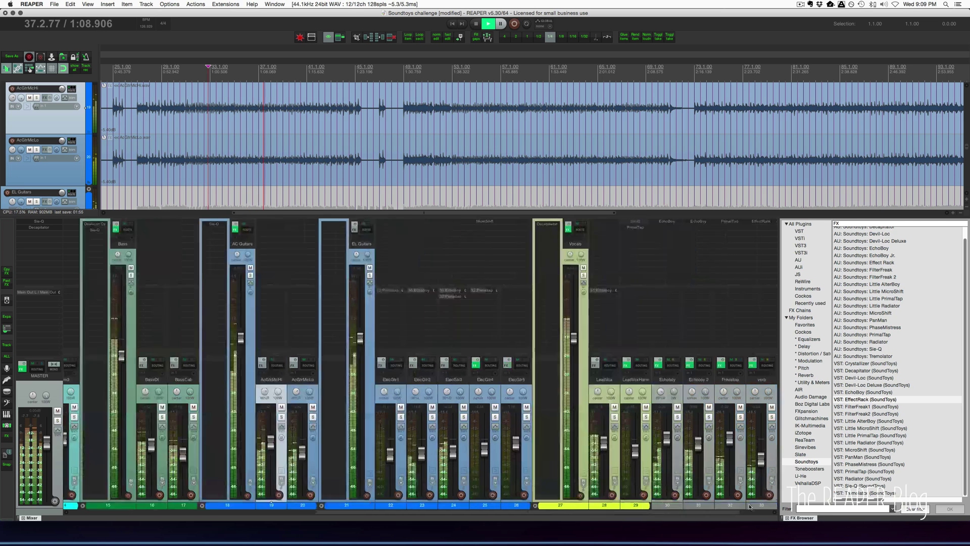
left_click_drag(761, 464, 761, 453)
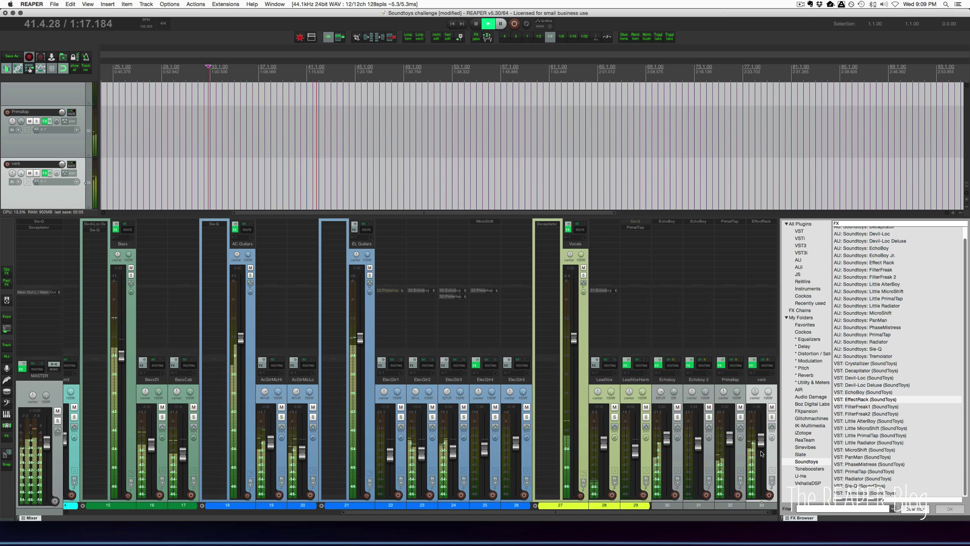
Stop playback and replace the Effect Rack on the verb track with the VST EchoBoy, keeping the track soloed.
key("space")
left_click(762, 221, "alt")
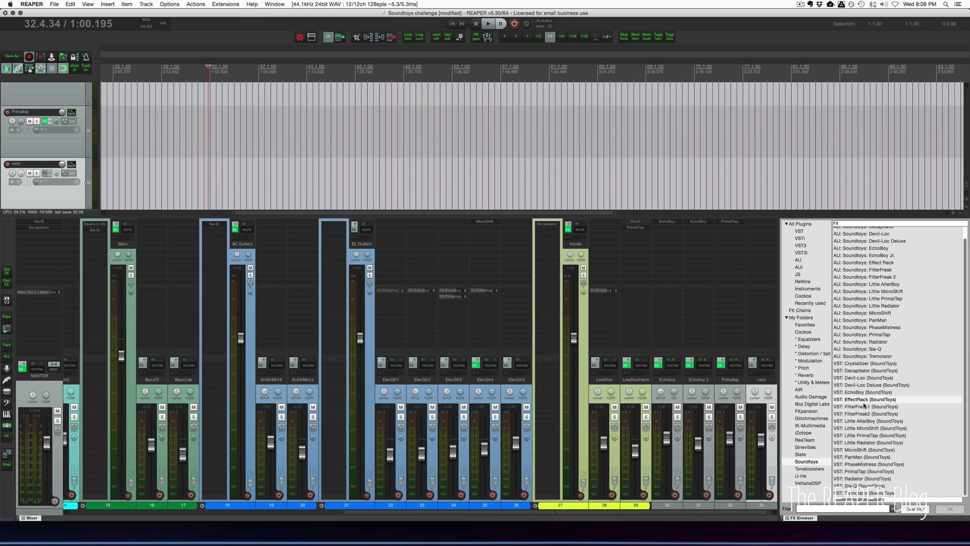
left_click(771, 417)
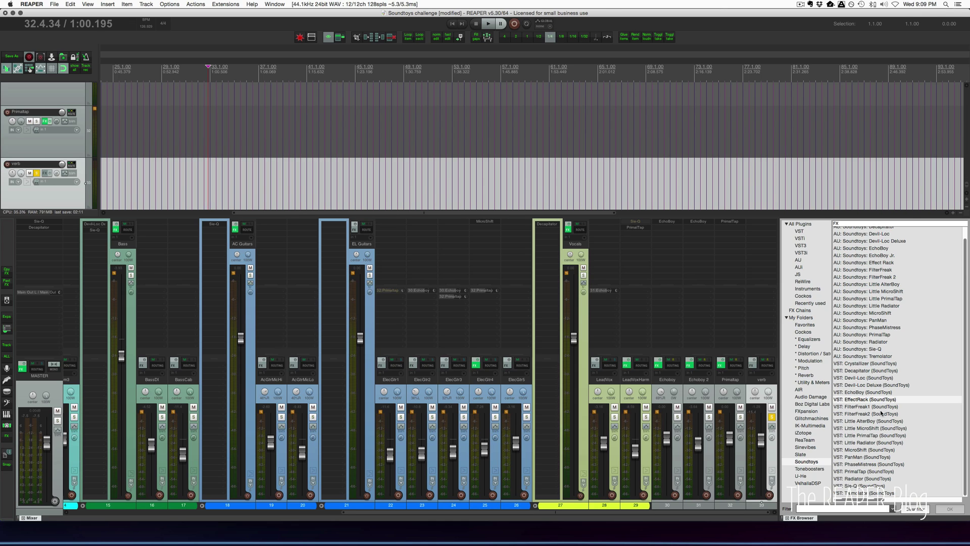
left_click(868, 392)
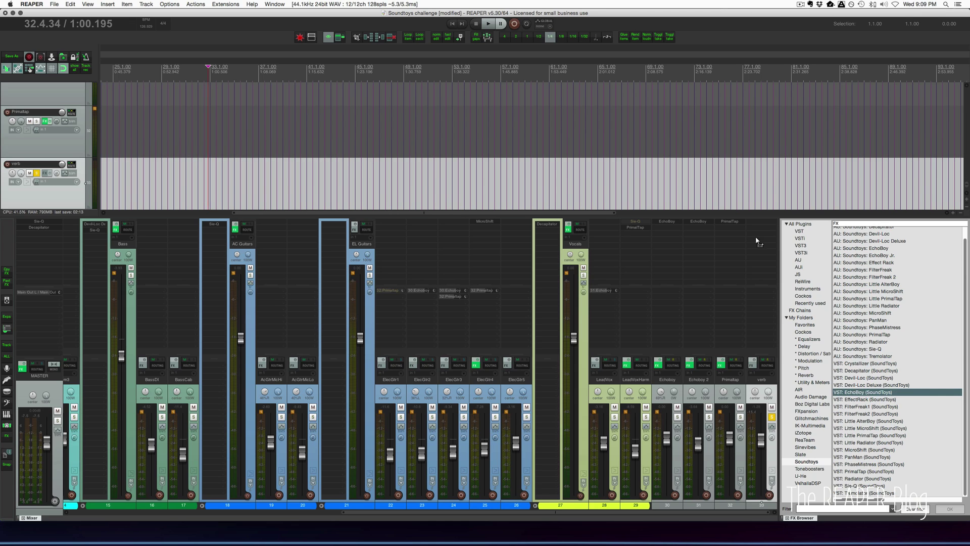
left_click_drag(755, 235, 758, 236)
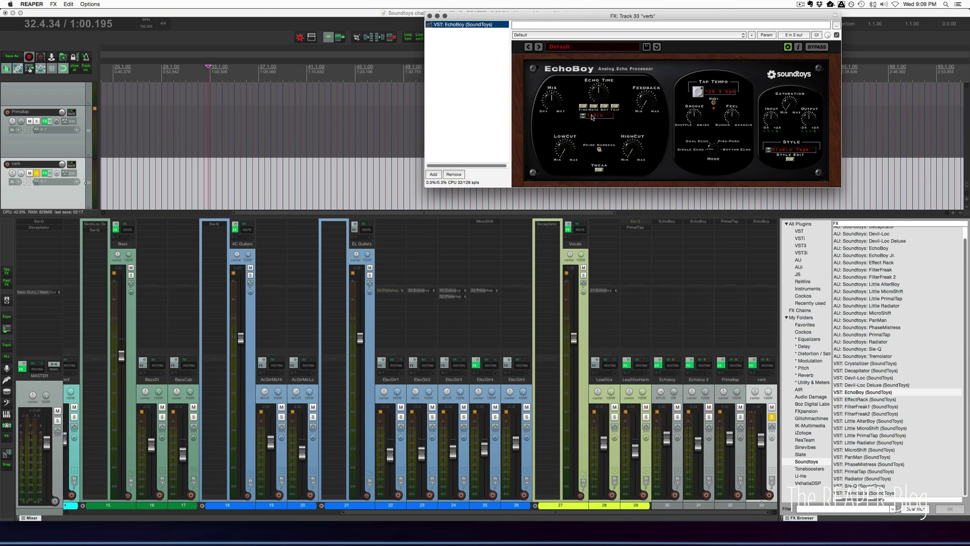
Switch EchoBoy's echo time to milliseconds, choose the Space Echo style and shorten the echo time during playback.
left_click(589, 114)
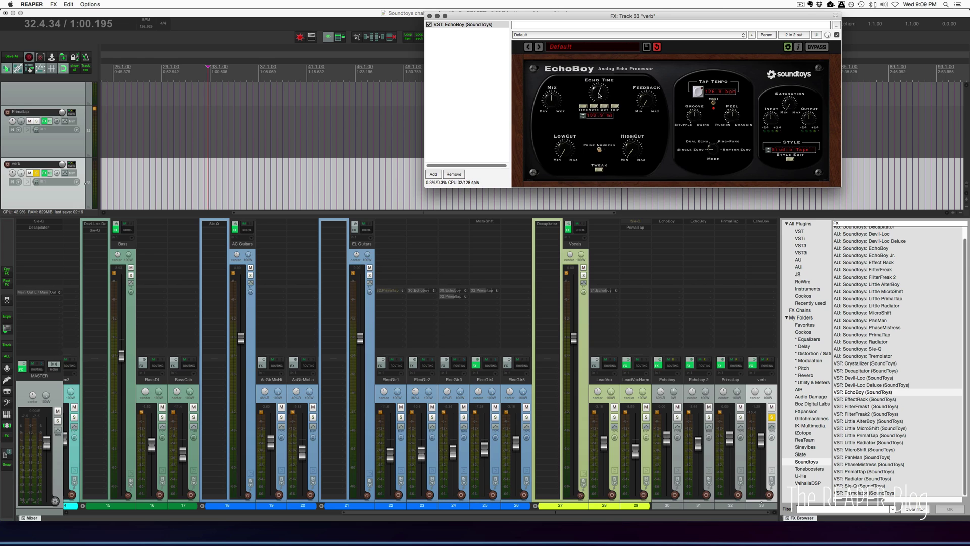
left_click(789, 149)
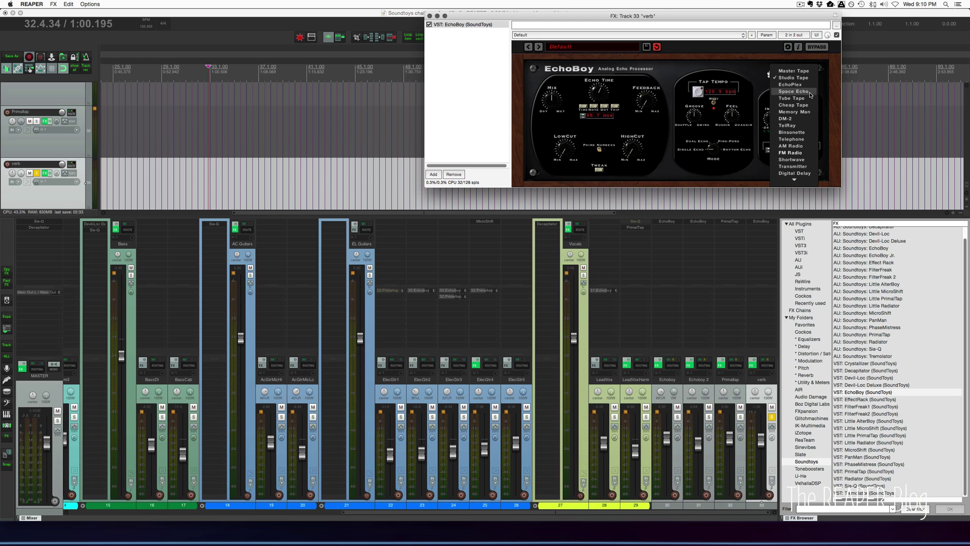
left_click(811, 95)
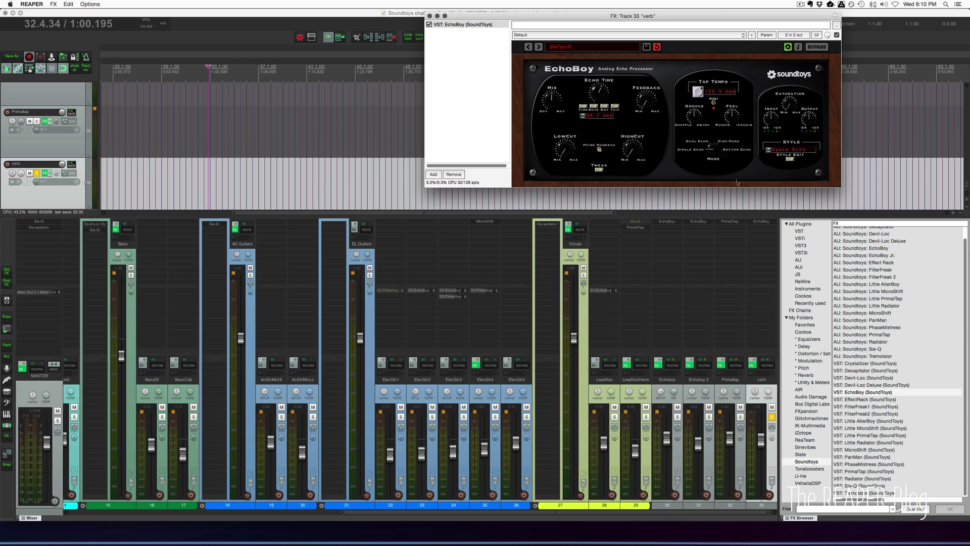
key("space")
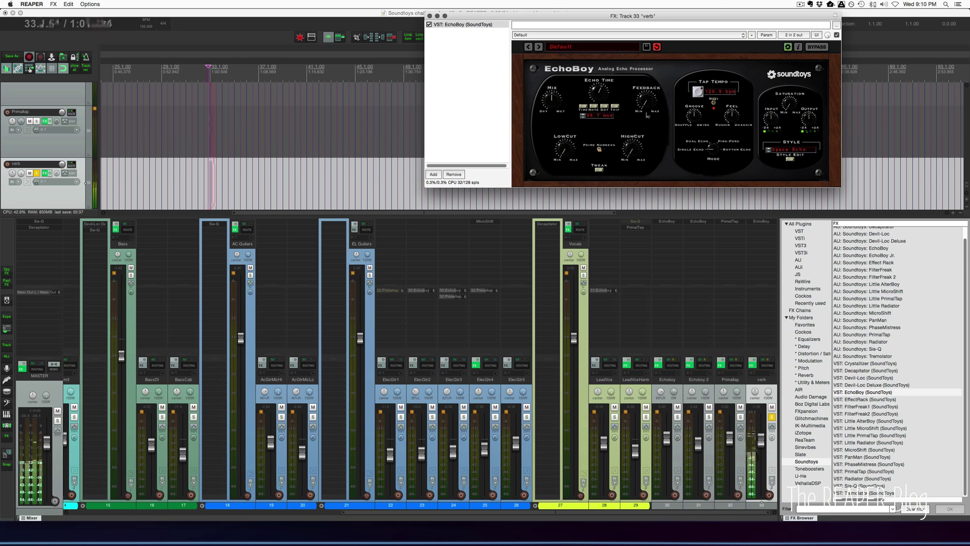
left_click(598, 107)
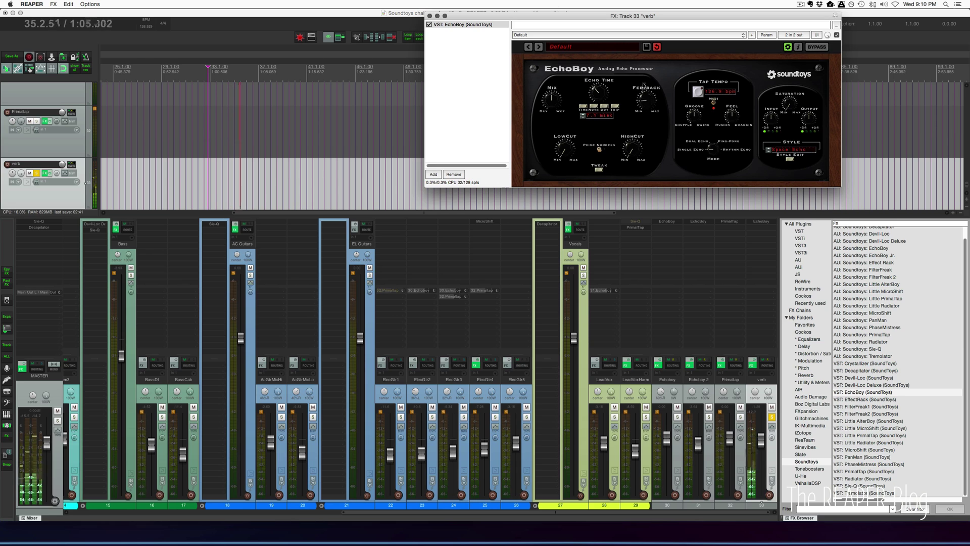
Expose EchoBoy's style editing controls, set the wobble shape to Sine and lengthen the echo time.
left_click(790, 160)
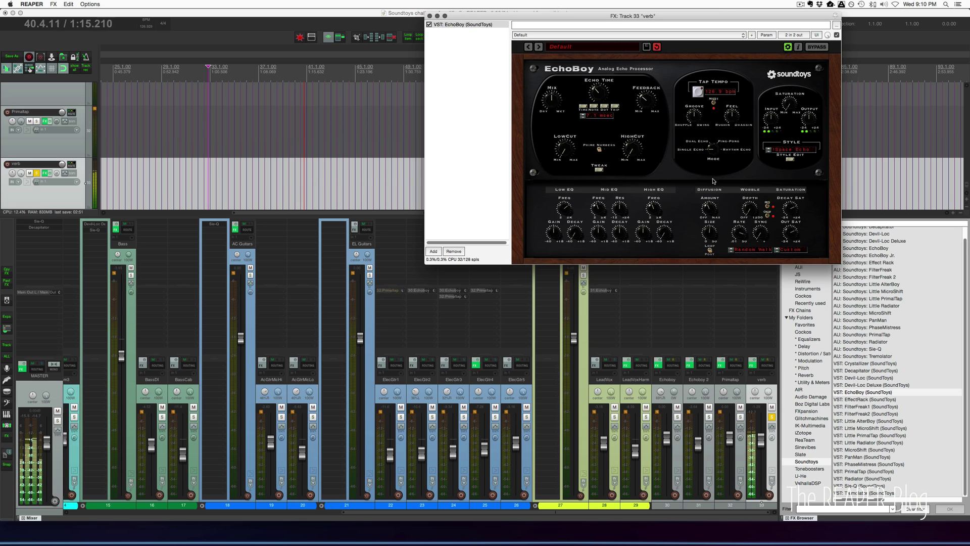
left_click(732, 250)
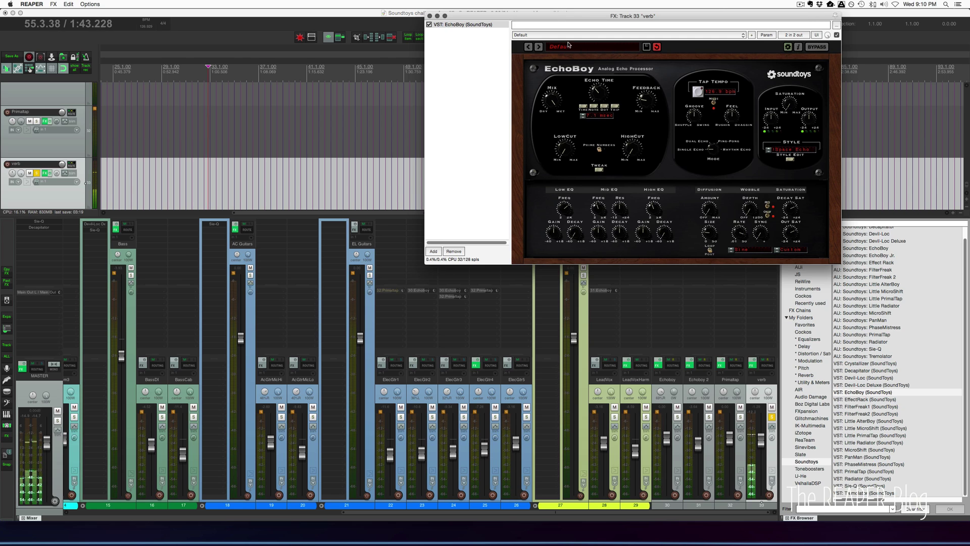
left_click_drag(598, 91, 602, 76)
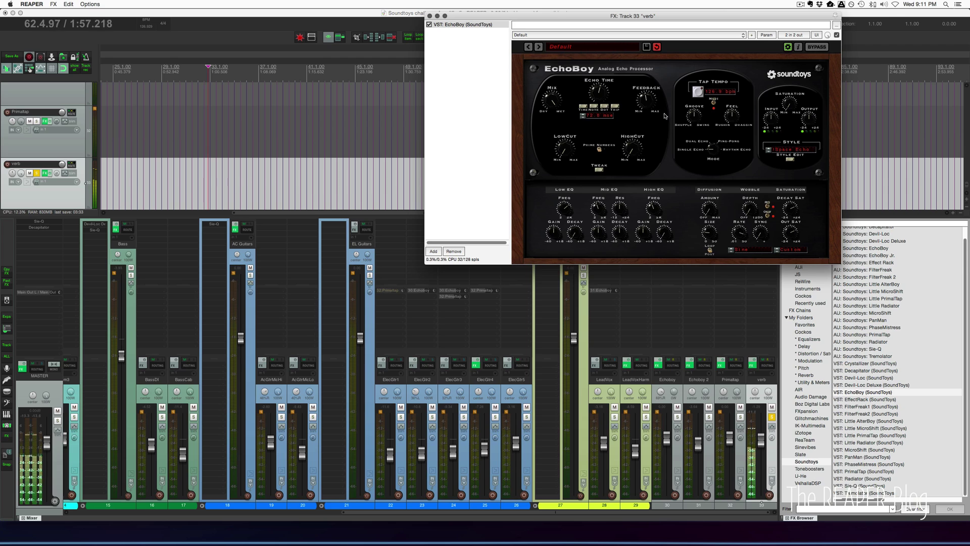
Switch EchoBoy to Dual Echo mode and shorten the Echo 2 time in milliseconds.
left_click_drag(712, 144, 713, 123)
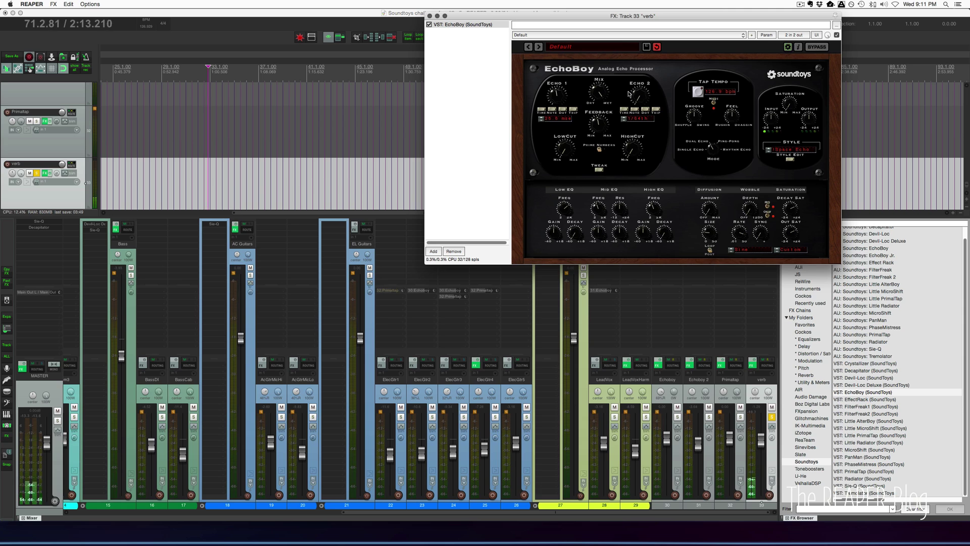
mouse_move(642, 99)
left_mouse_down()
mouse_move(640, 77)
mouse_move(639, 116)
left_mouse_up()
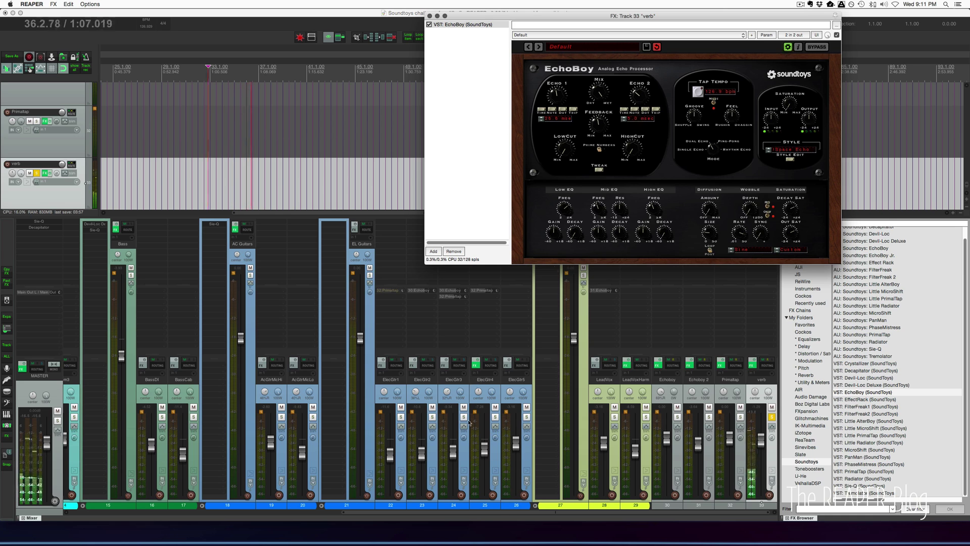
left_click_drag(523, 512, 108, 498)
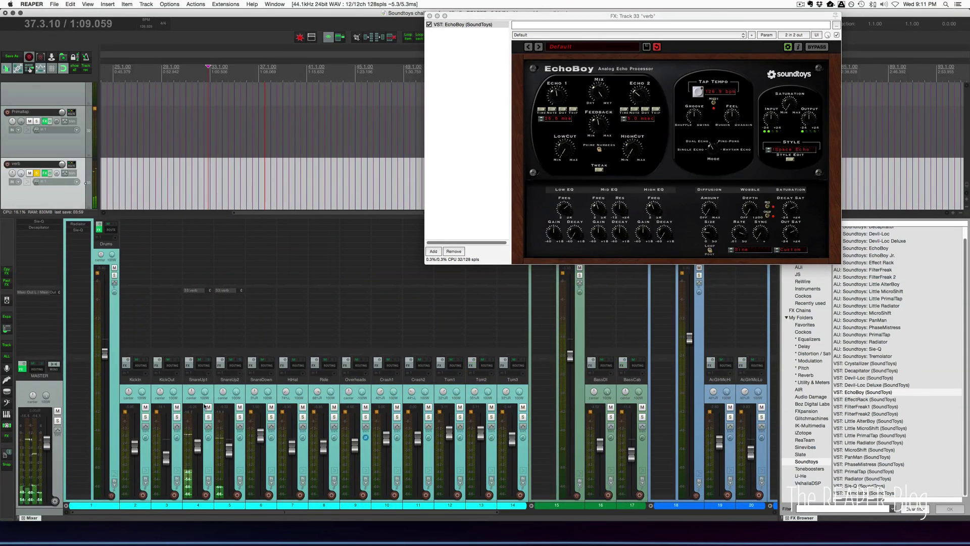
Readjust EchoBoy's Echo 2 time and feedback on the verb track while the song plays.
left_click_drag(407, 512, 641, 520)
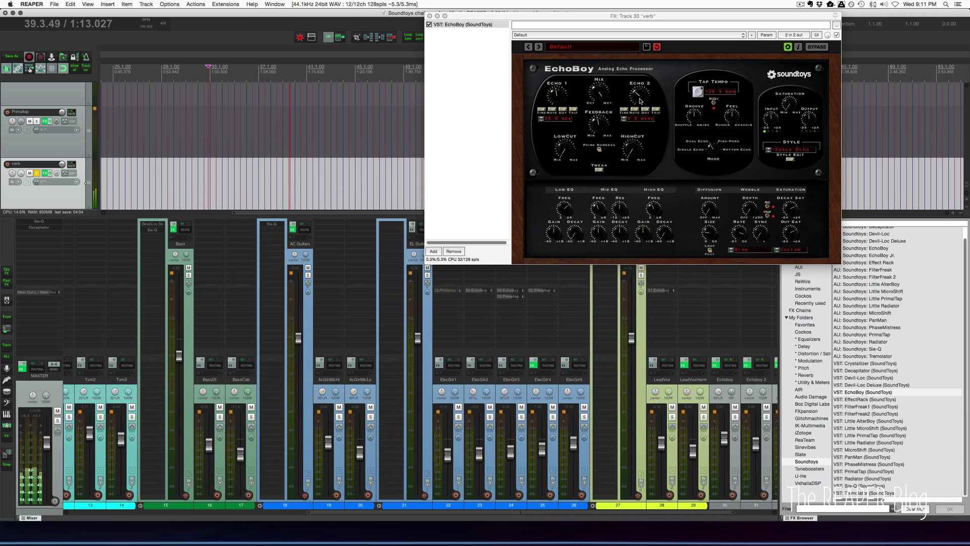
left_click(609, 96)
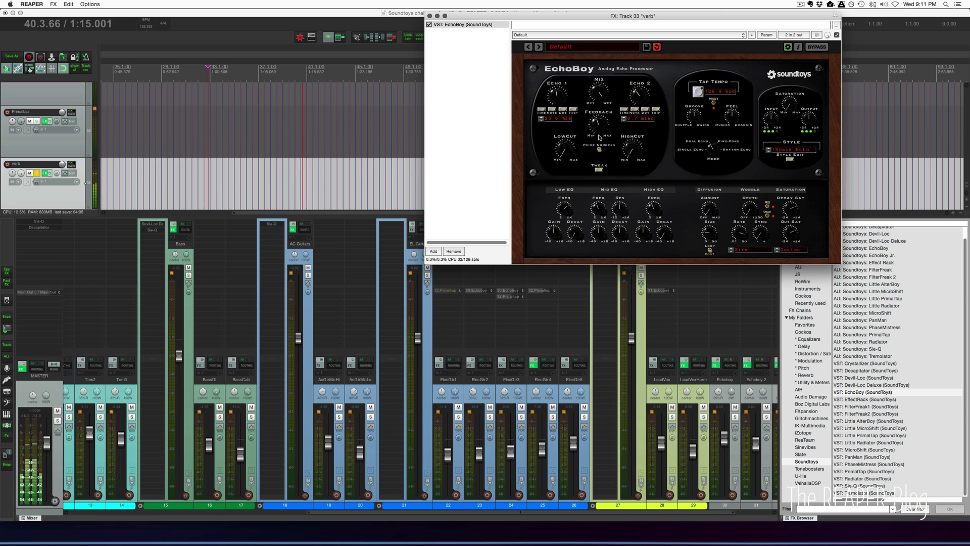
left_click_drag(638, 95, 638, 91)
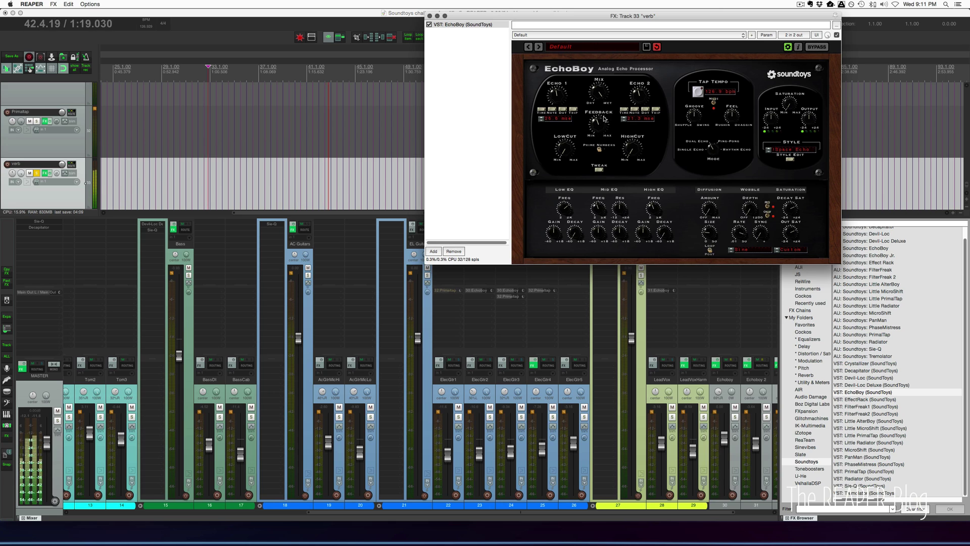
left_click_drag(645, 93, 645, 98)
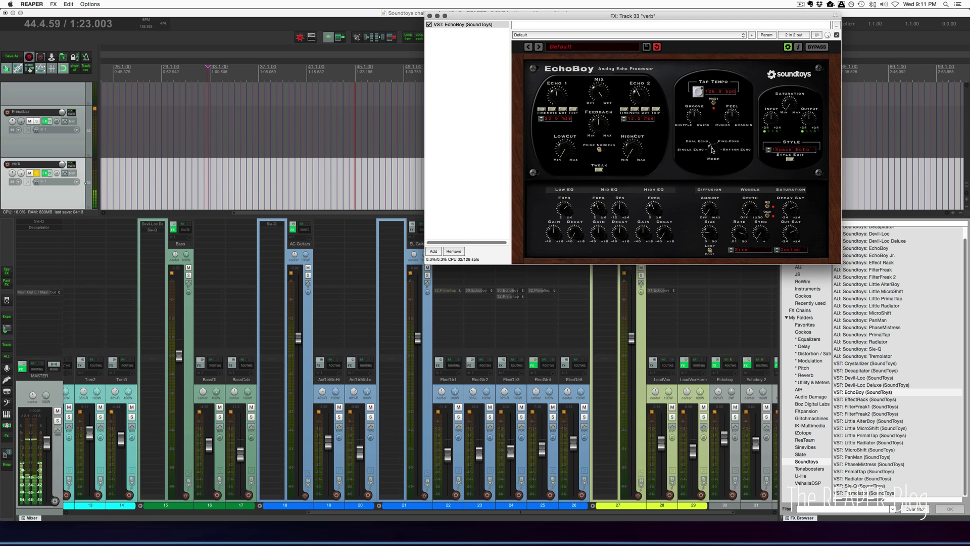
Try EchoBoy's Rhythm Echo mode with a 1/64th rhythm and fewer repeats, restart playback and leave the mode.
left_click_drag(711, 148, 712, 104)
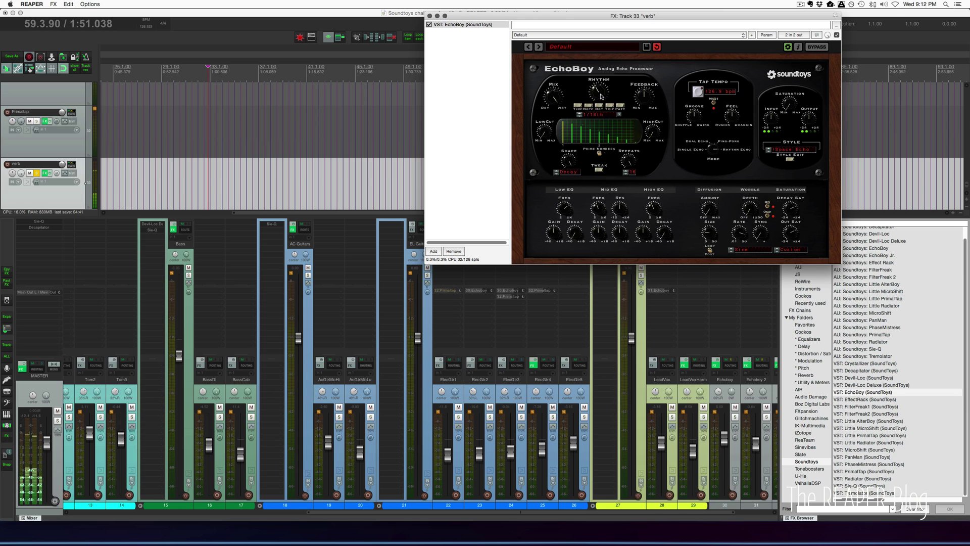
left_click_drag(598, 119, 599, 127)
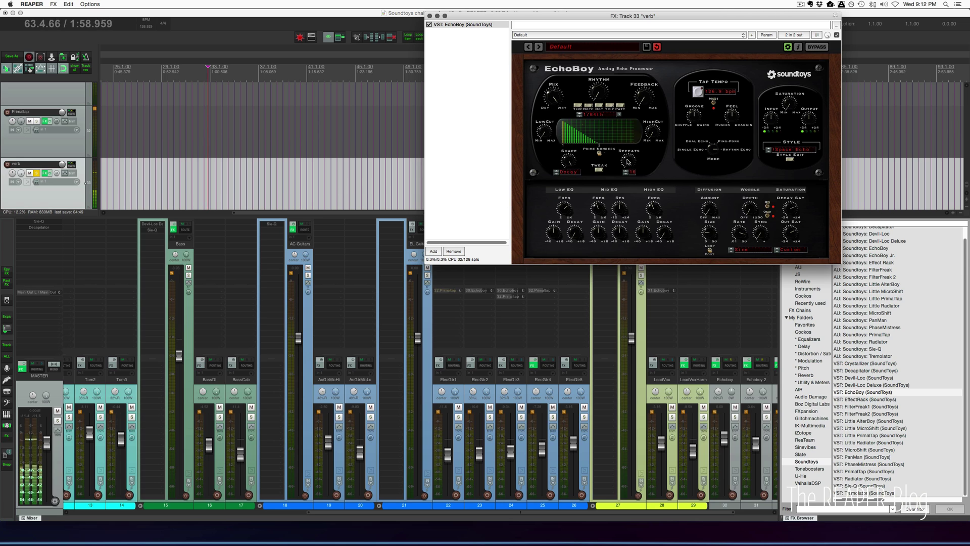
left_click(602, 172)
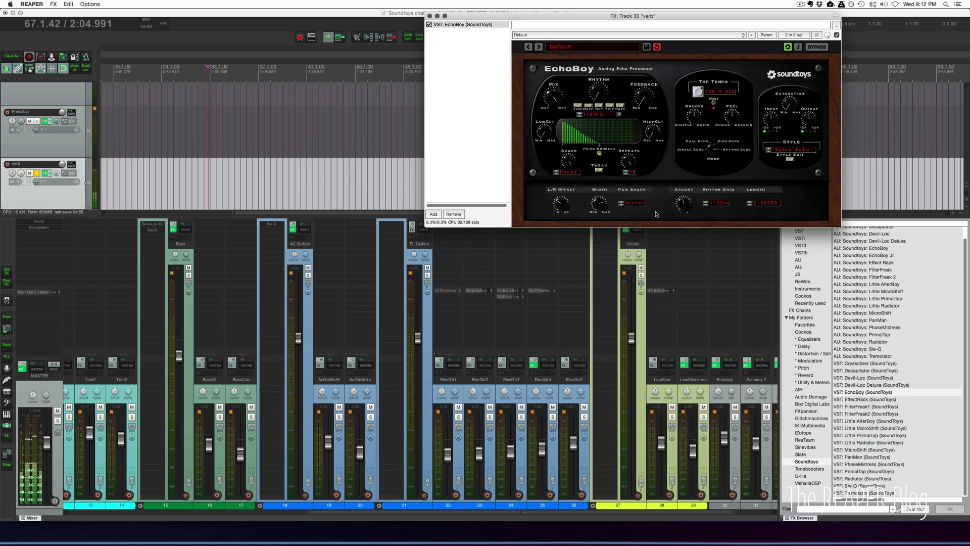
left_click_drag(682, 204, 686, 178)
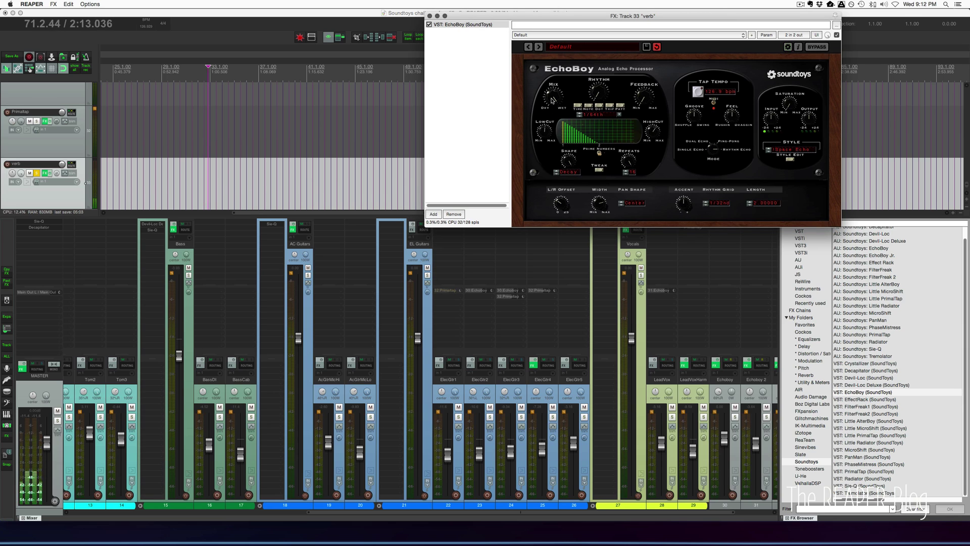
key("space")
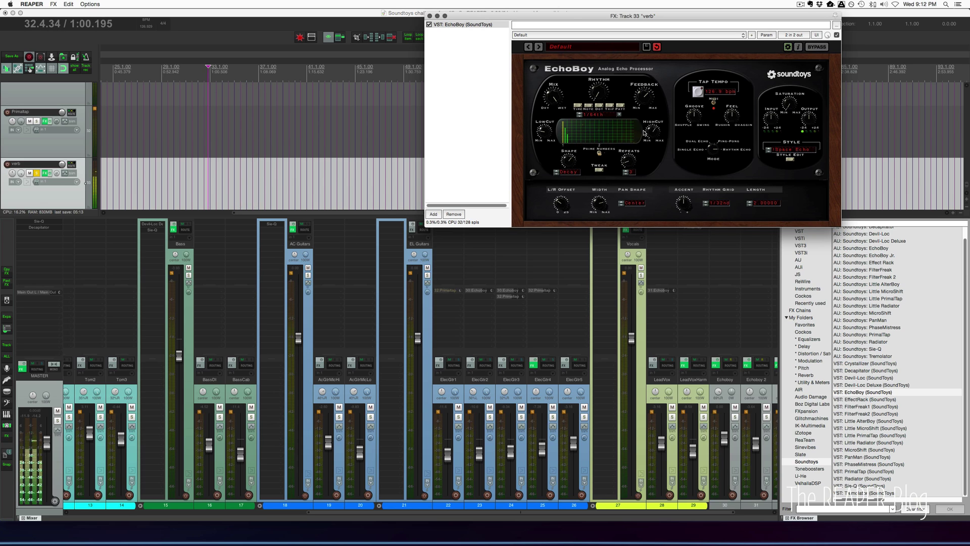
left_click_drag(712, 150, 711, 189)
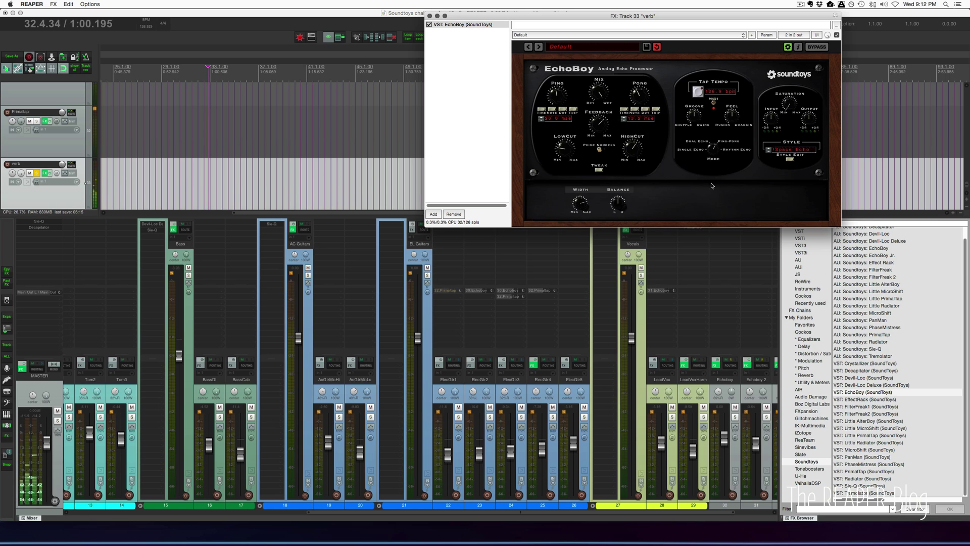
In EchoBoy's Dual Echo mode, lengthen the Echo 1 time and shorten the Echo 2 time during playback.
left_click_drag(640, 97, 640, 81)
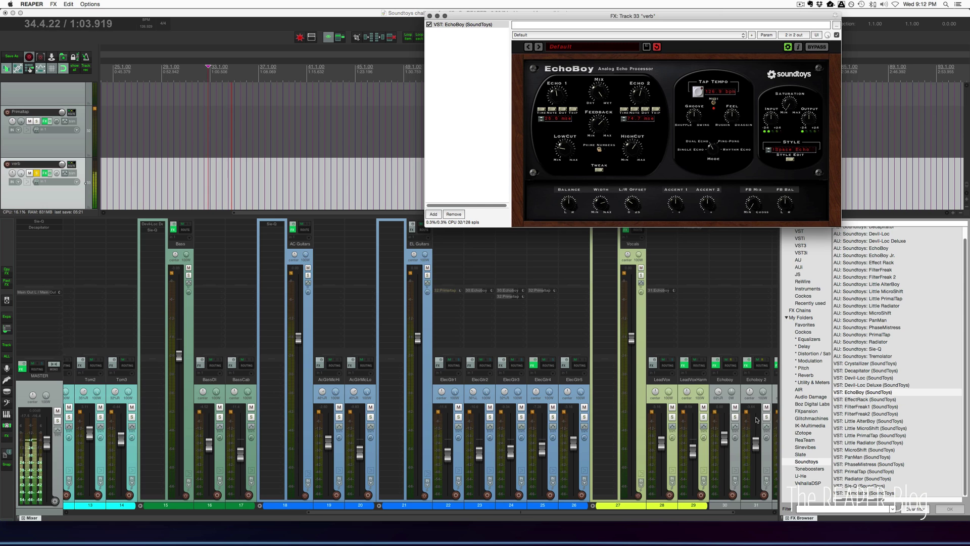
left_click(758, 512)
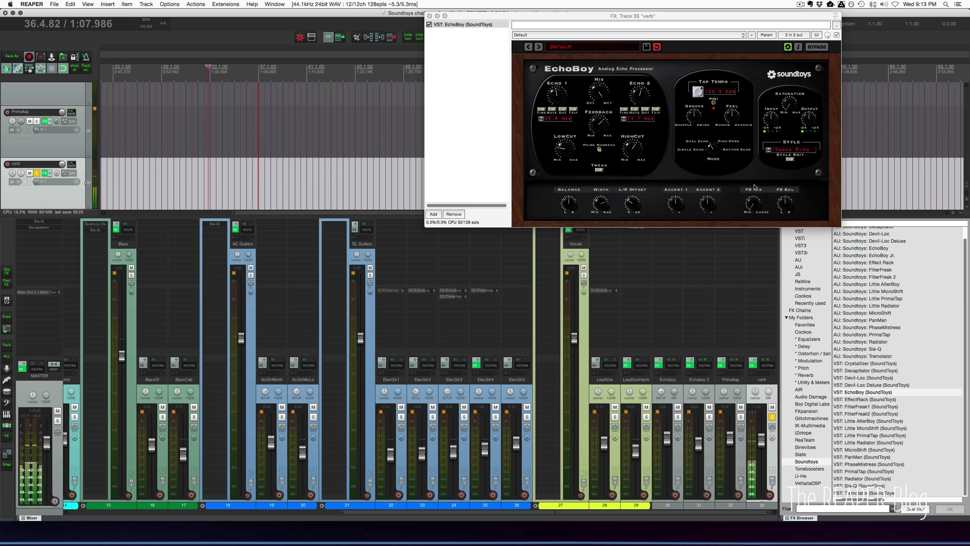
left_click_drag(559, 95, 557, 96)
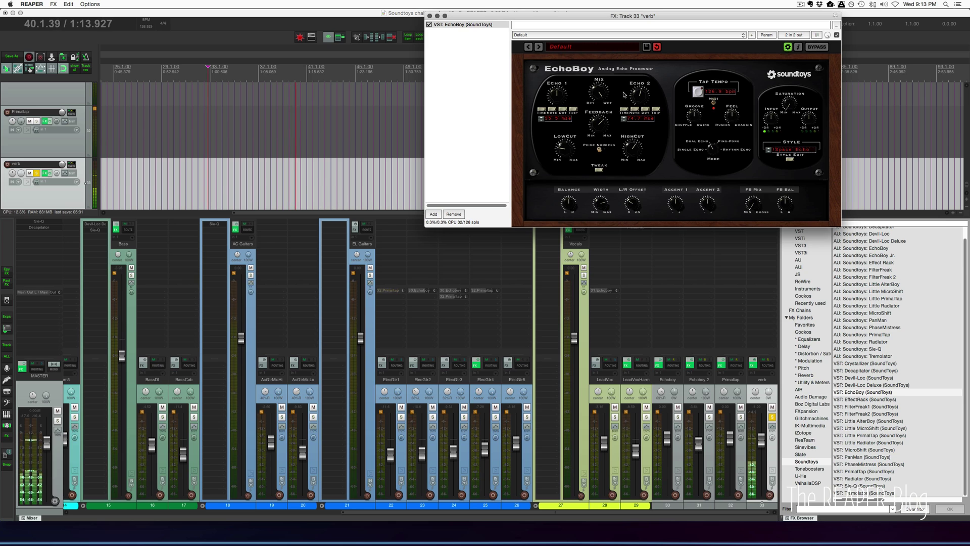
left_click_drag(639, 95, 636, 101)
left_click_drag(557, 95, 563, 97)
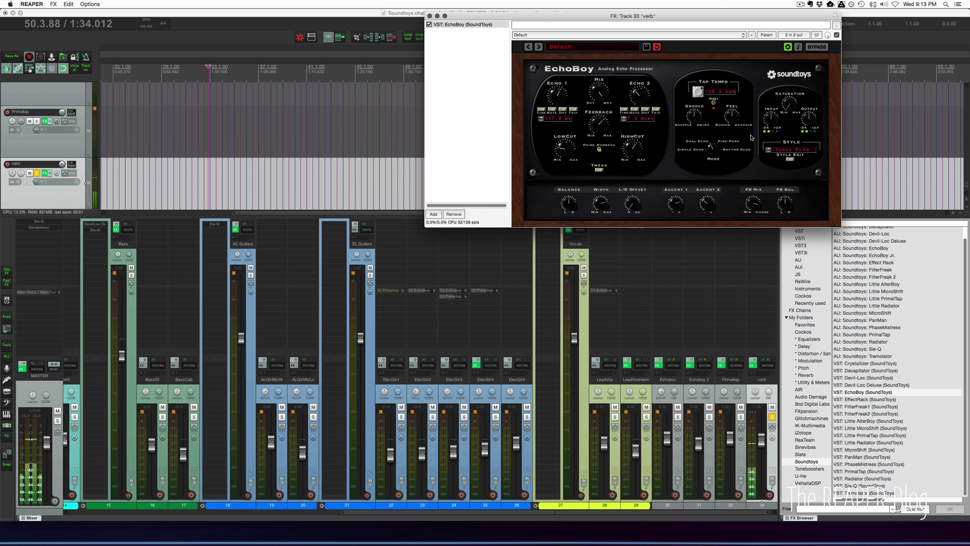
Audition EchoBoy styles including Master Tape during playback and choose Cheap Tape.
left_click(783, 150)
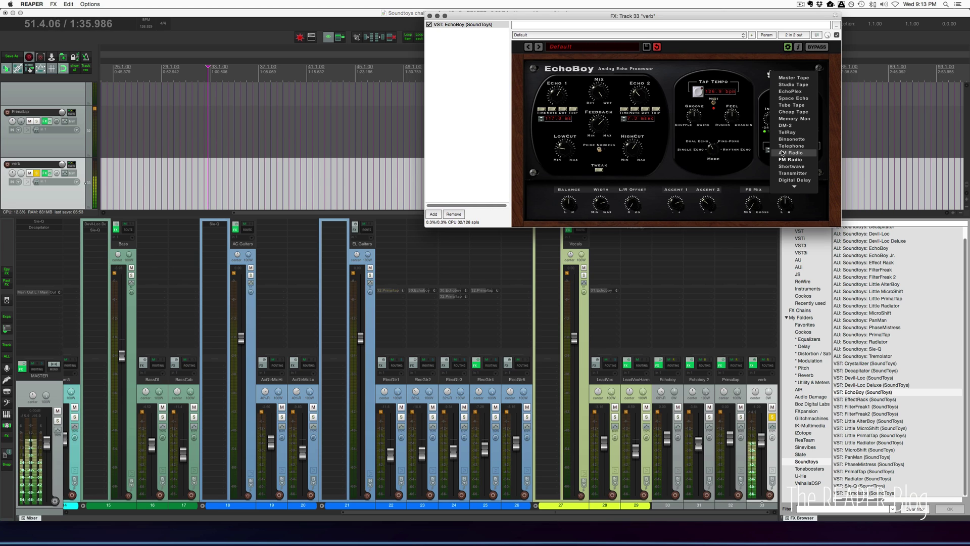
left_click(795, 78)
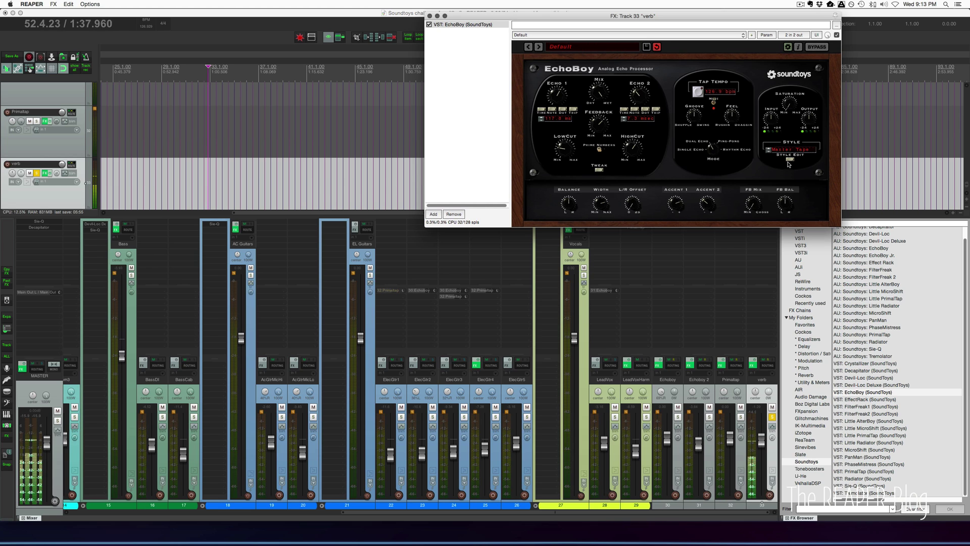
key("space")
key("space")
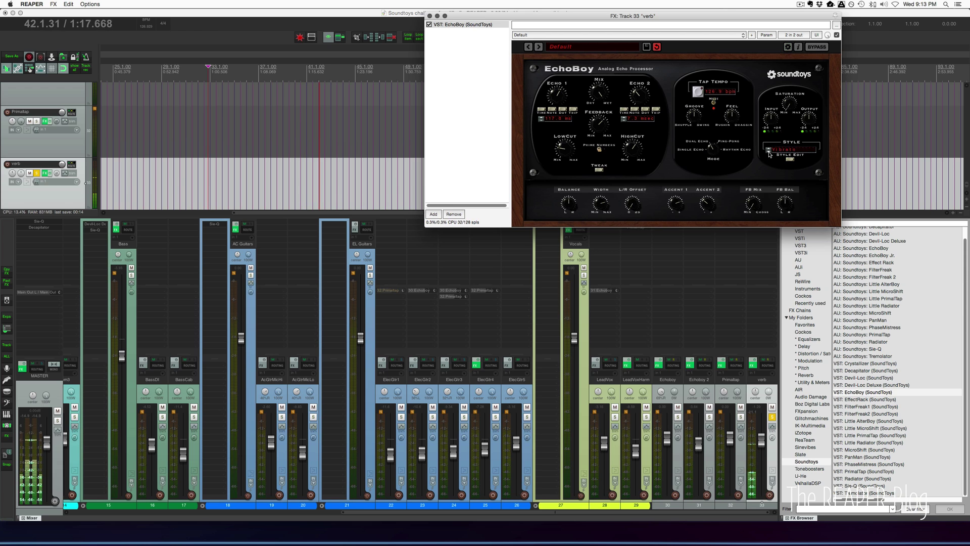
left_click(783, 152)
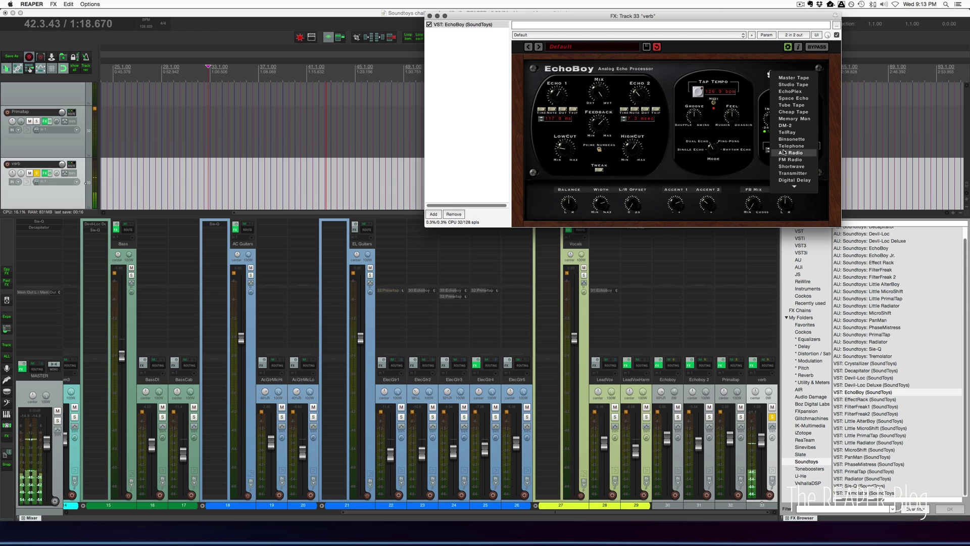
left_click(802, 113)
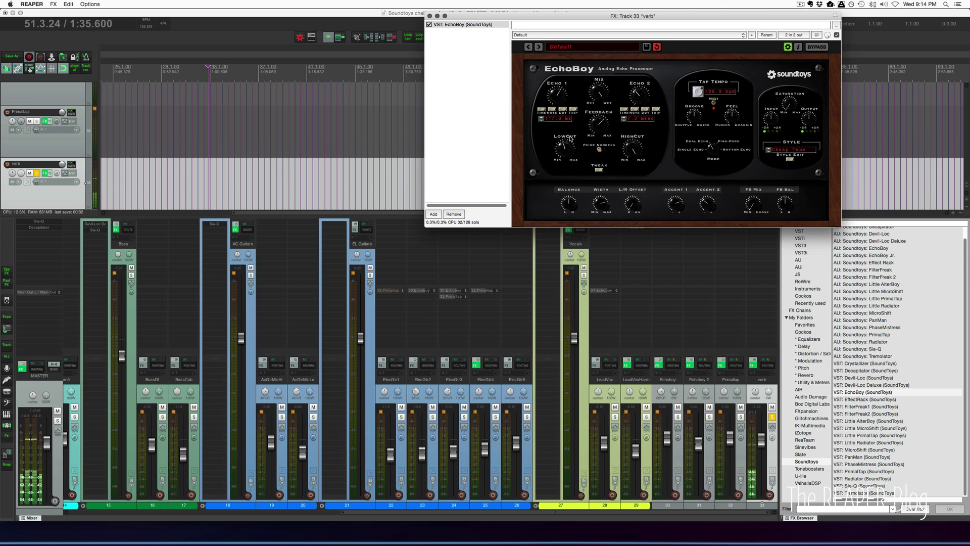
Add the VST Sie-Q after EchoBoy on the verb track and adjust its high band.
left_click_drag(517, 12, 269, 187)
left_click(183, 190)
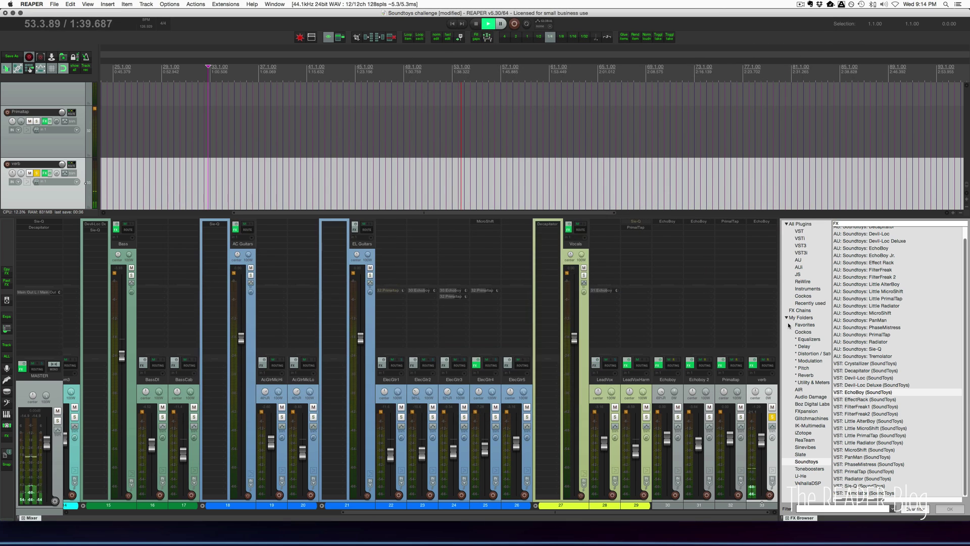
scroll(872, 449, "down", 2)
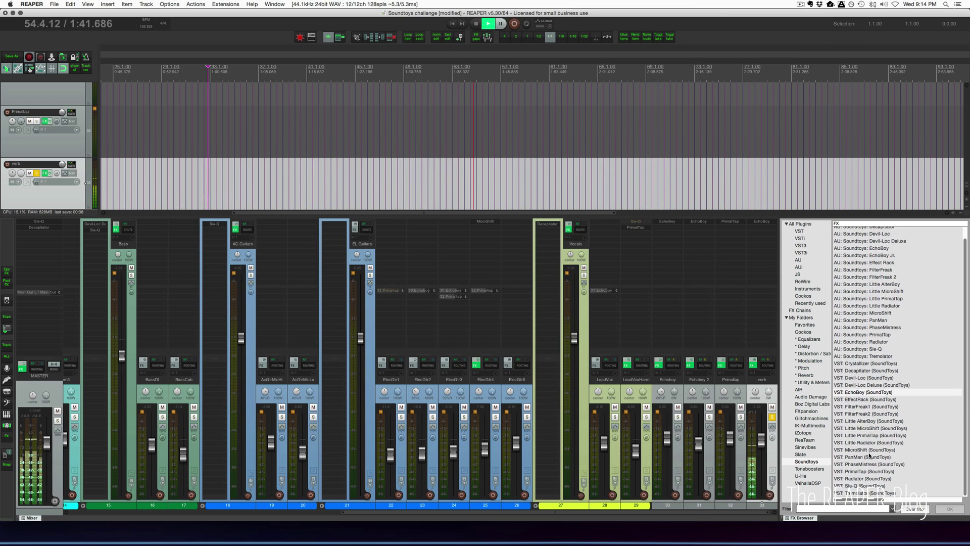
left_click(859, 489)
left_click_drag(860, 489, 795, 312)
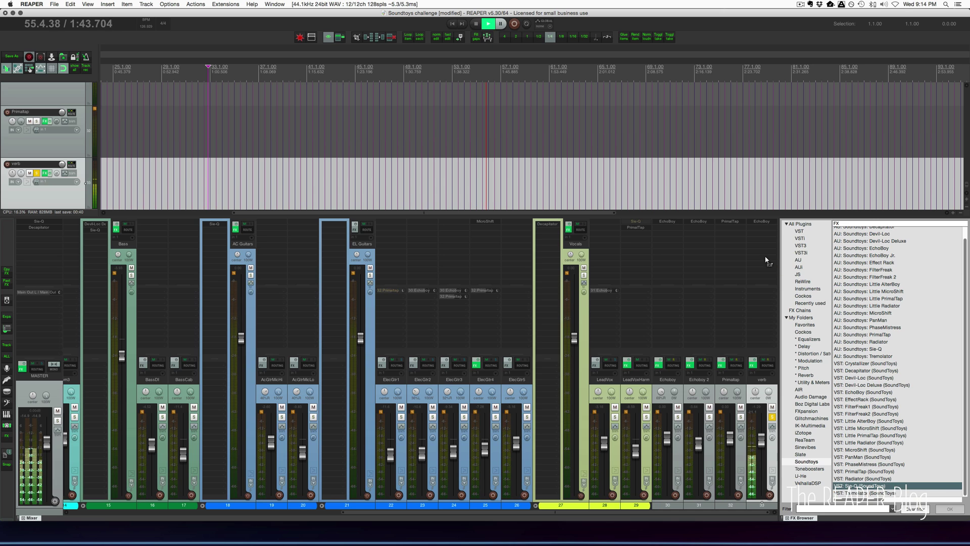
left_click_drag(766, 256, 764, 255)
left_click_drag(469, 269, 461, 298)
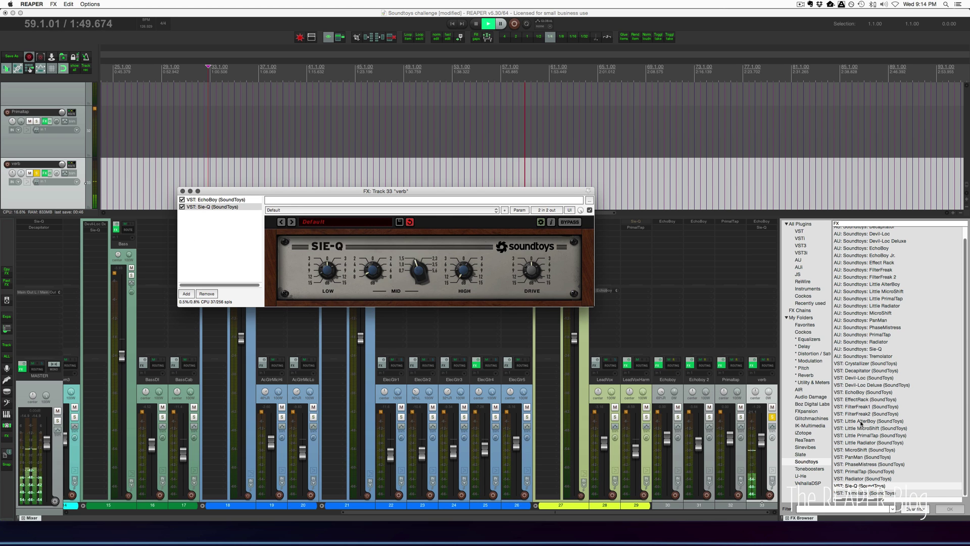
Unsolo the verb track, close its effects window and return playback to the project start.
left_click(774, 419)
left_click(460, 255)
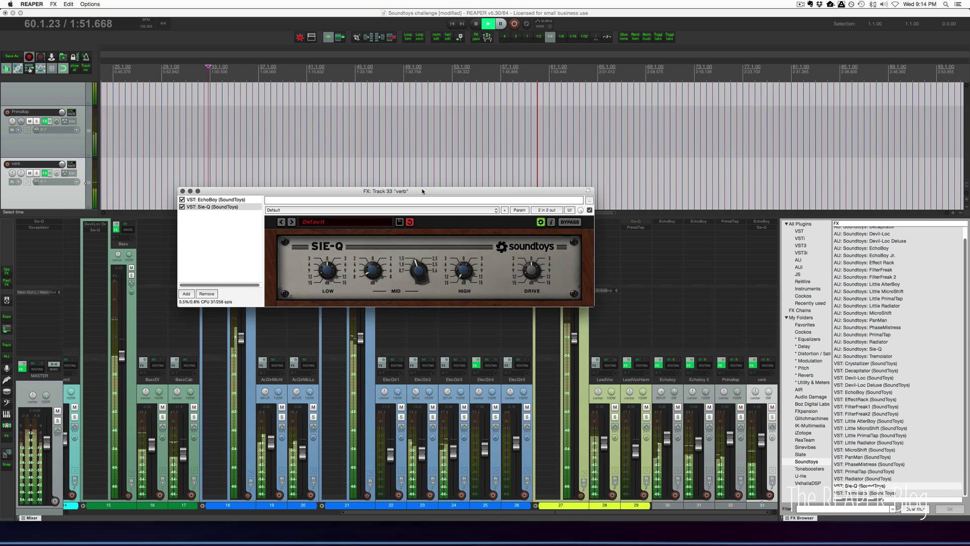
key("Escape")
key("space")
key("Home")
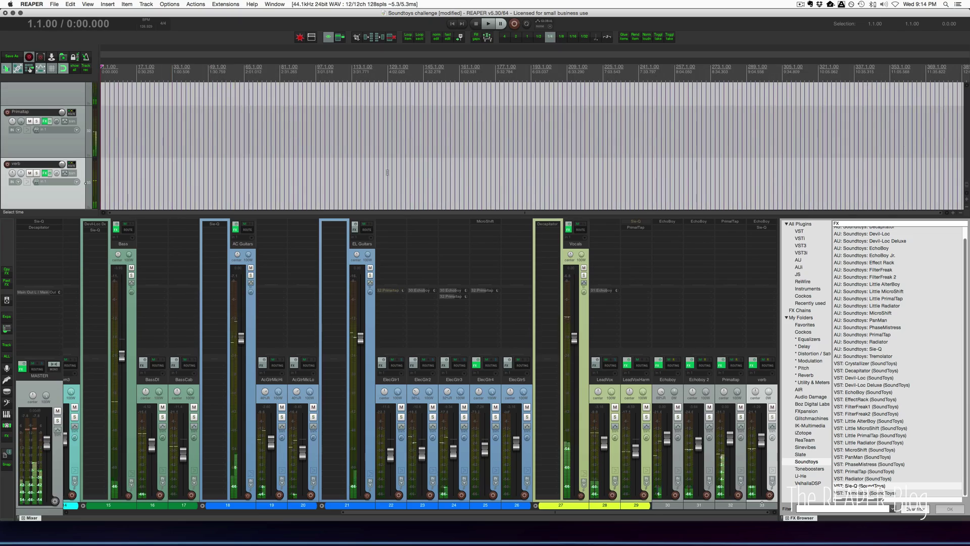
Play the full mix and ride the verb track's fader up and down, settling slightly below its starting level.
scroll(211, 186, "up", 5)
scroll(211, 186, "down", 3)
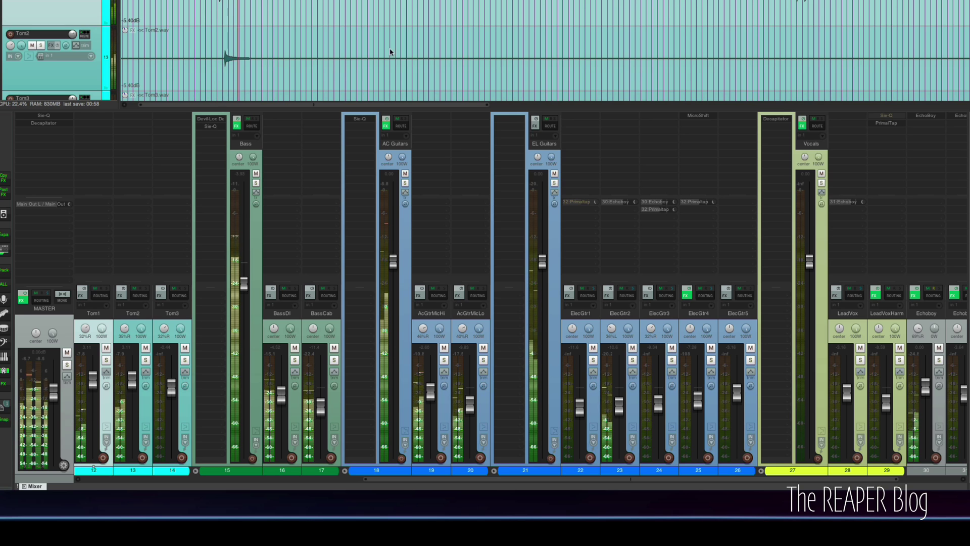
left_click(933, 479)
left_click(957, 412)
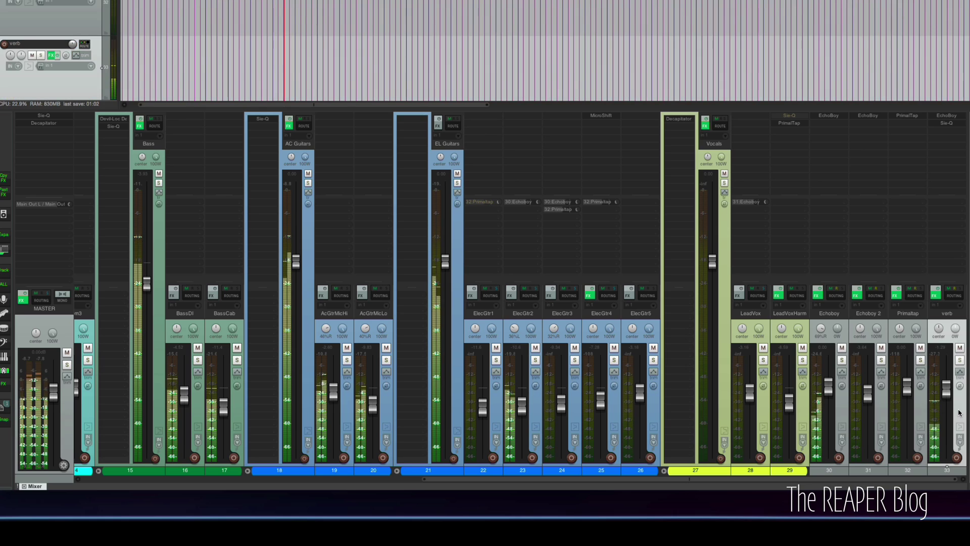
scroll(959, 412, "up", 3)
scroll(959, 413, "up", 3)
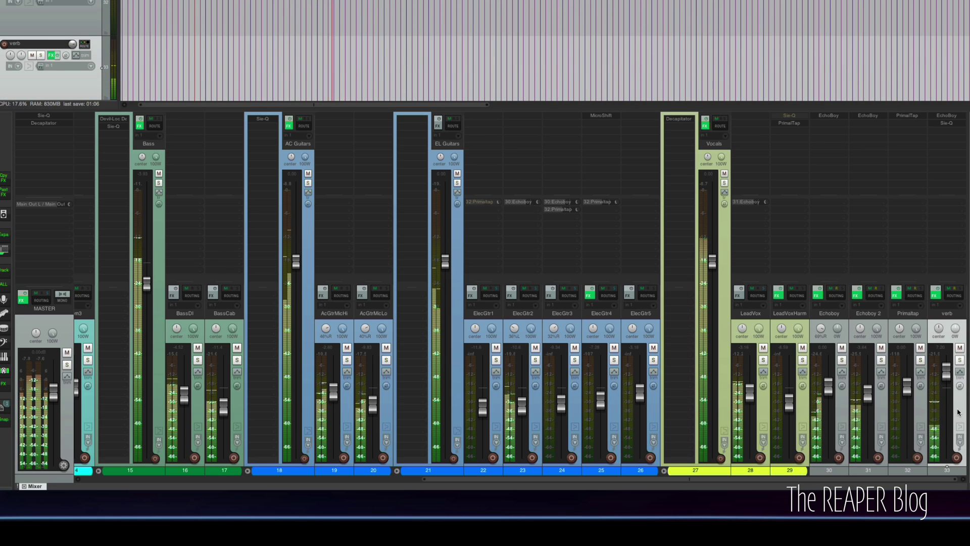
scroll(958, 412, "down", 10)
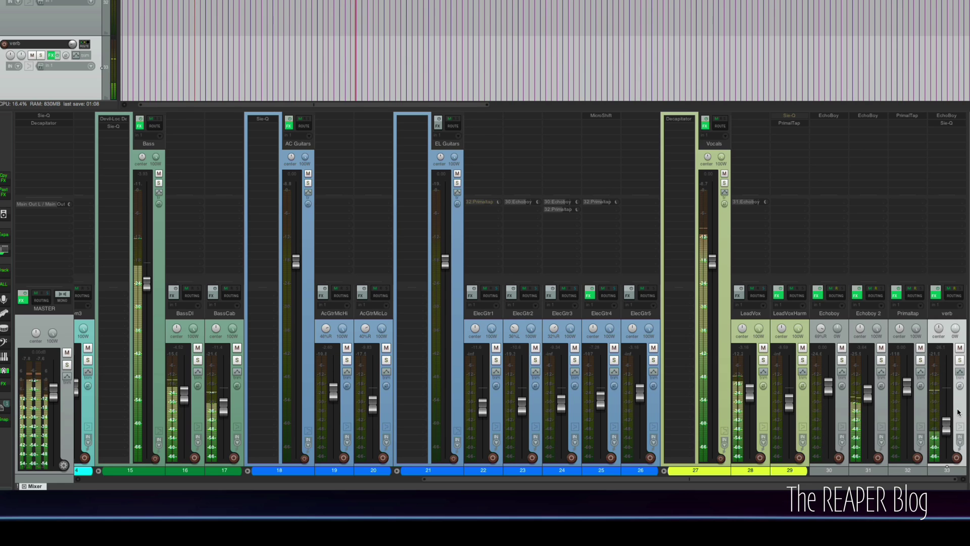
scroll(958, 412, "up", 8)
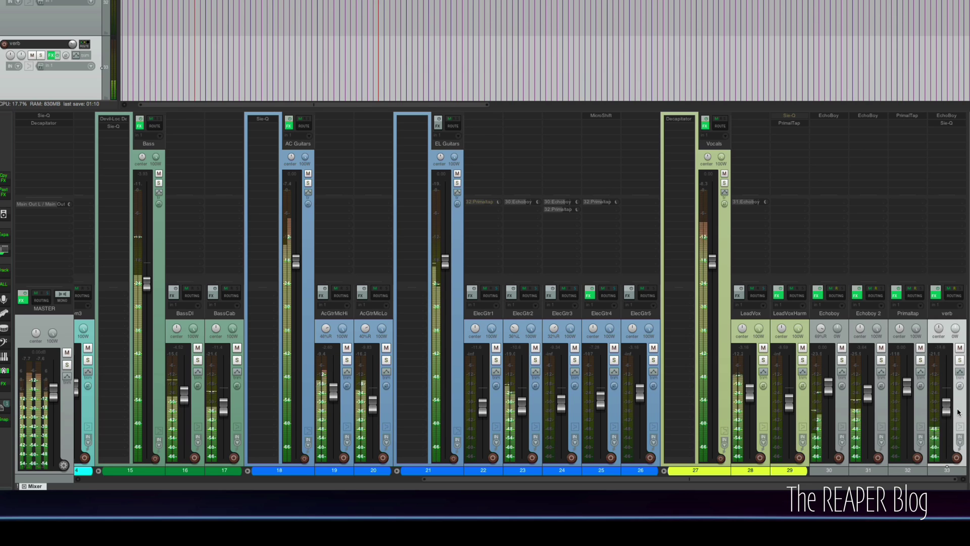
Raise the Echoboy 2 track's level slightly during playback and reselect the verb track.
left_click(881, 404)
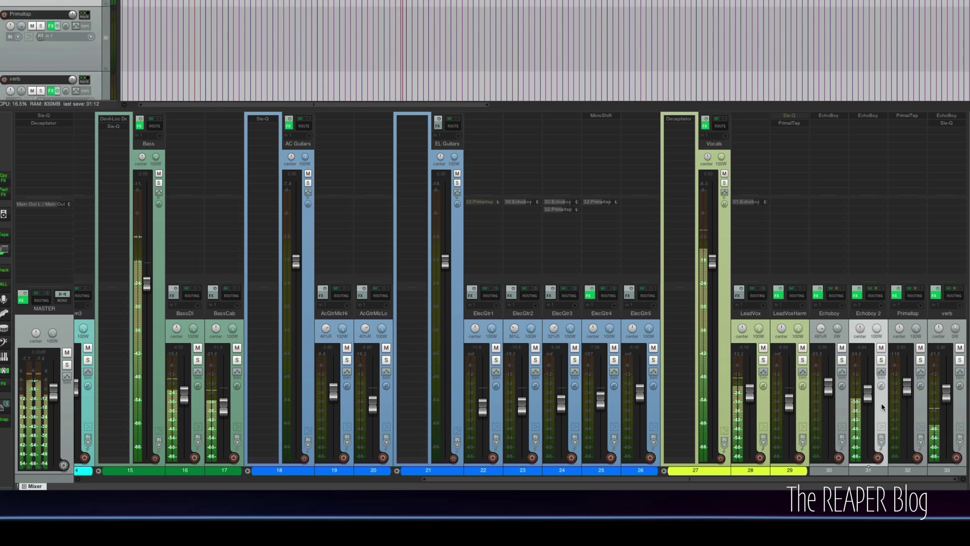
scroll(881, 402, "down", 3)
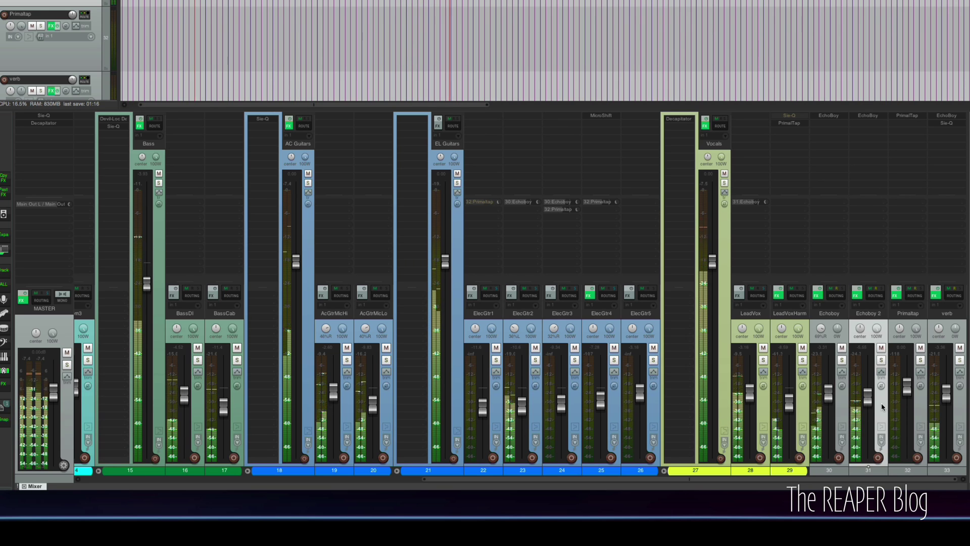
scroll(881, 402, "up", 6)
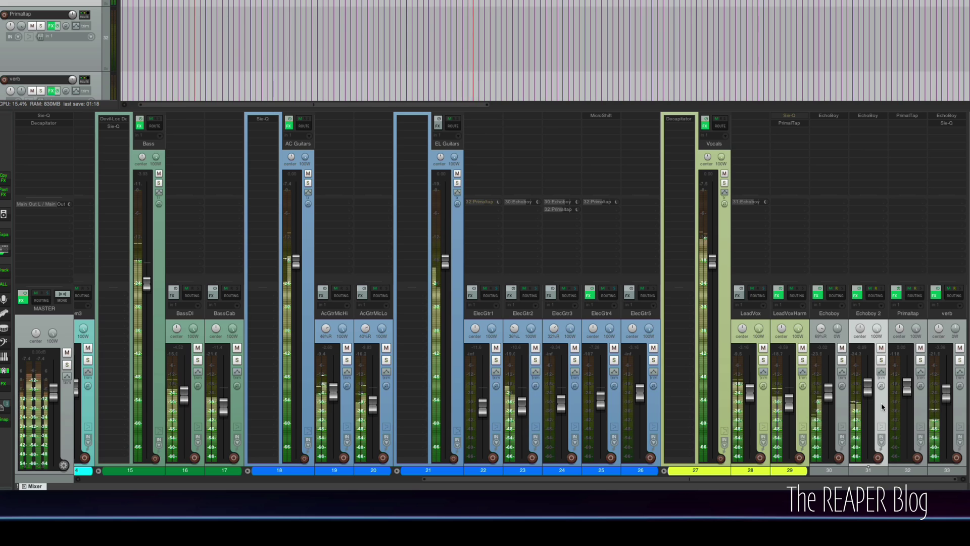
scroll(881, 402, "down", 2)
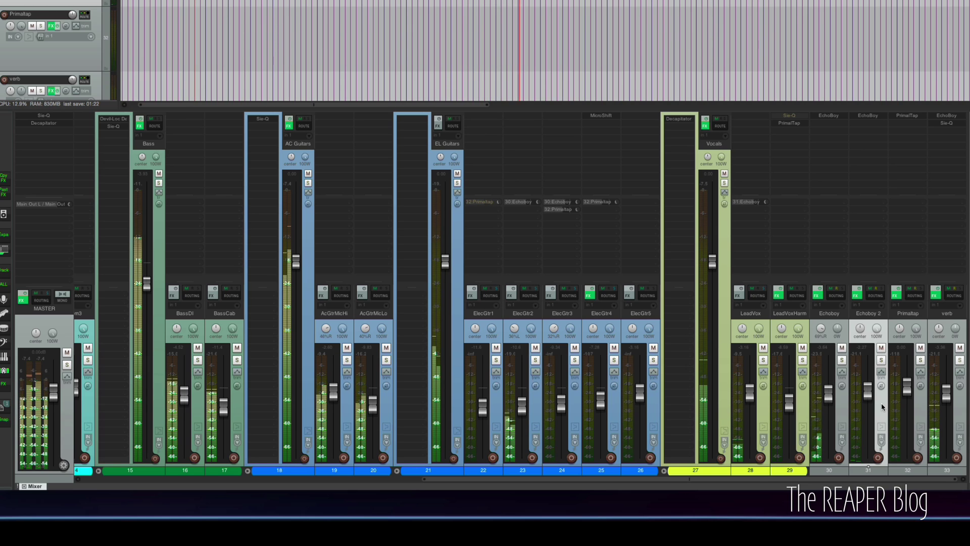
left_click(961, 414)
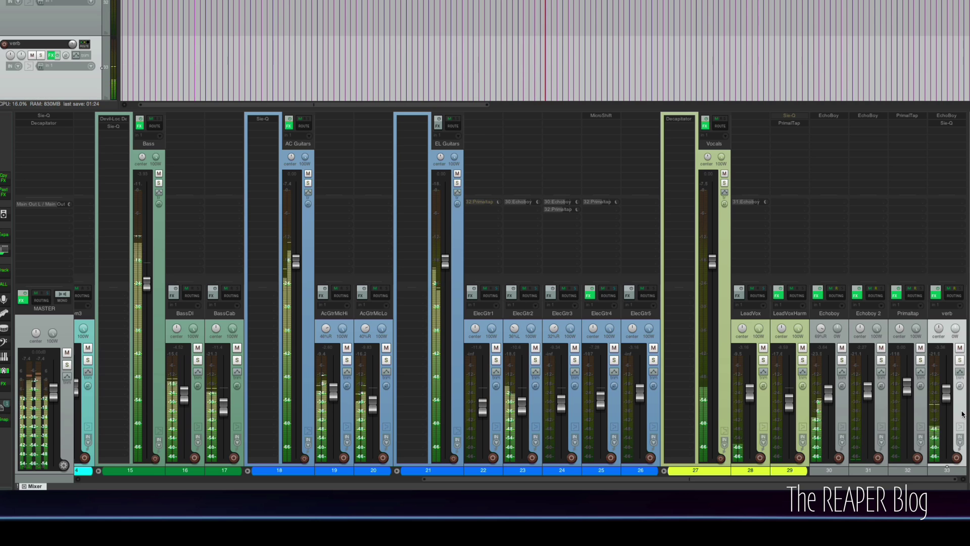
Raise the verb track's level slightly and rebalance the LeadVox and LeadVoxHarm faders during playback.
scroll(962, 414, "up", 5)
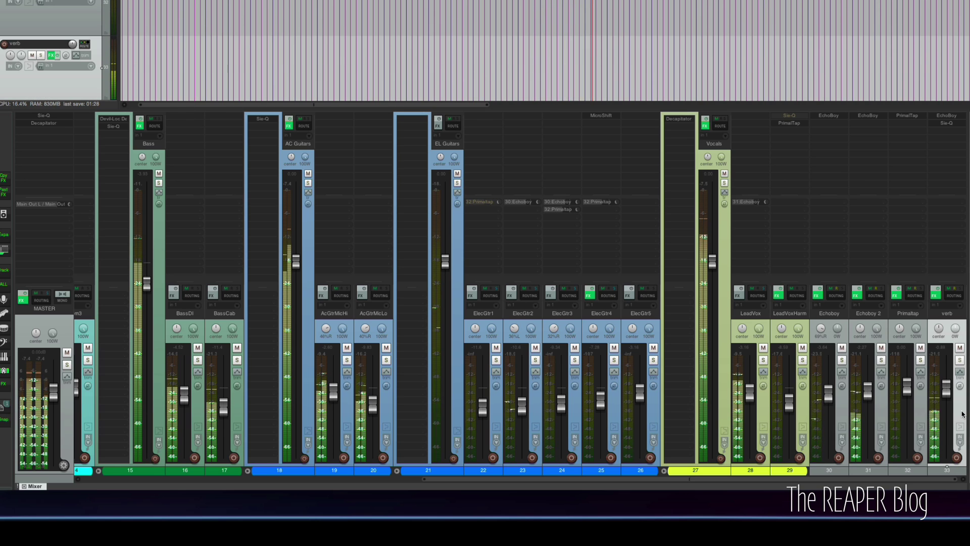
left_click(777, 404)
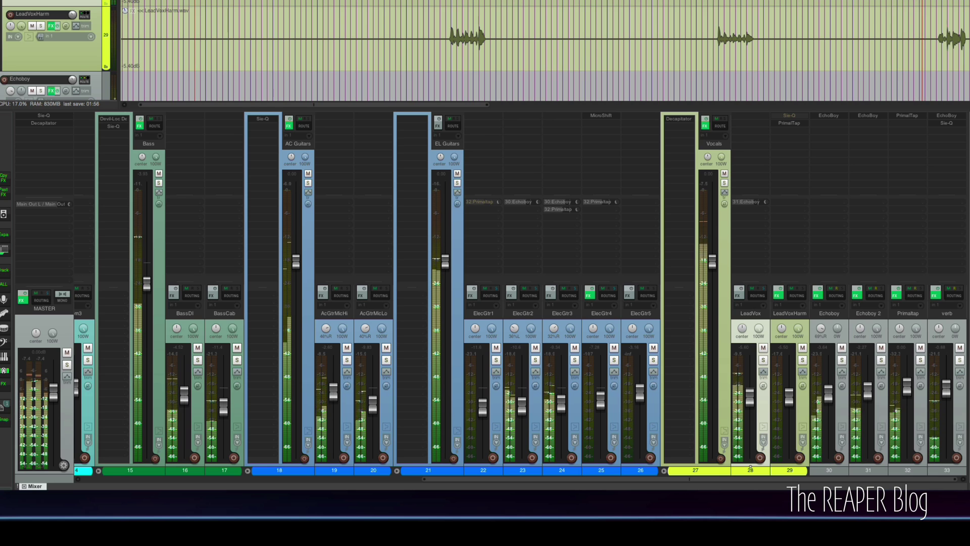
Add the VST Devil-Loc after Decapitator on the Vocals folder, then solo LeadVox and adjust the Crush knob.
double_click(685, 154)
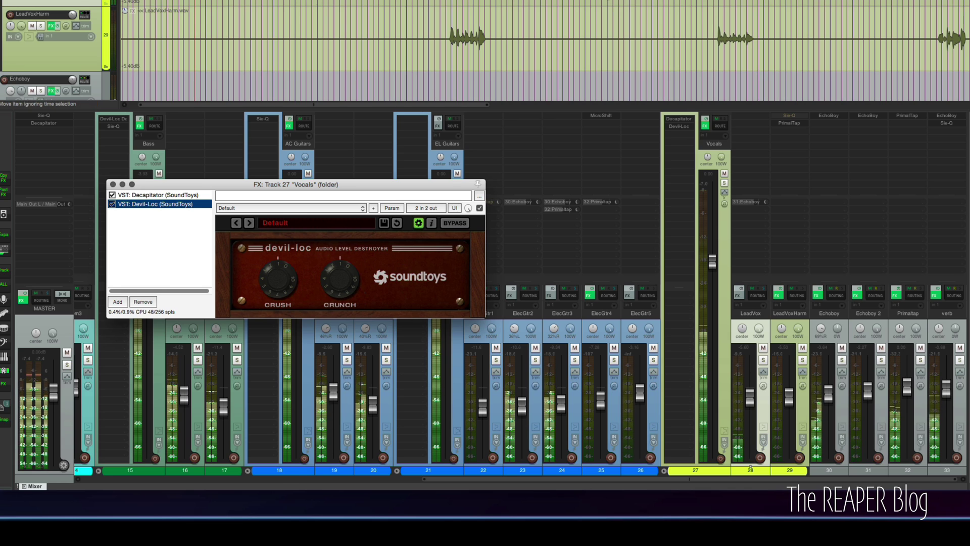
left_click(606, 3)
key("space")
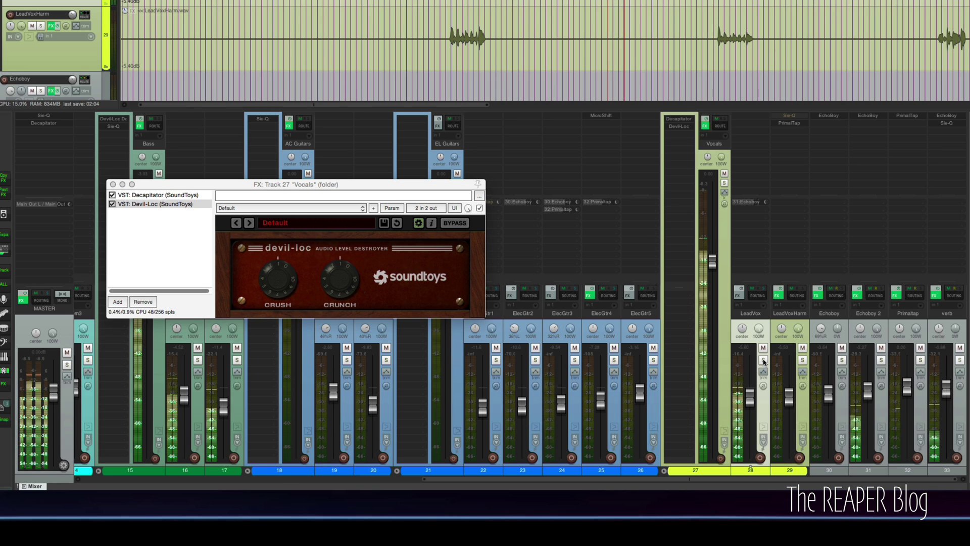
left_click(763, 360)
left_click_drag(274, 287, 276, 278)
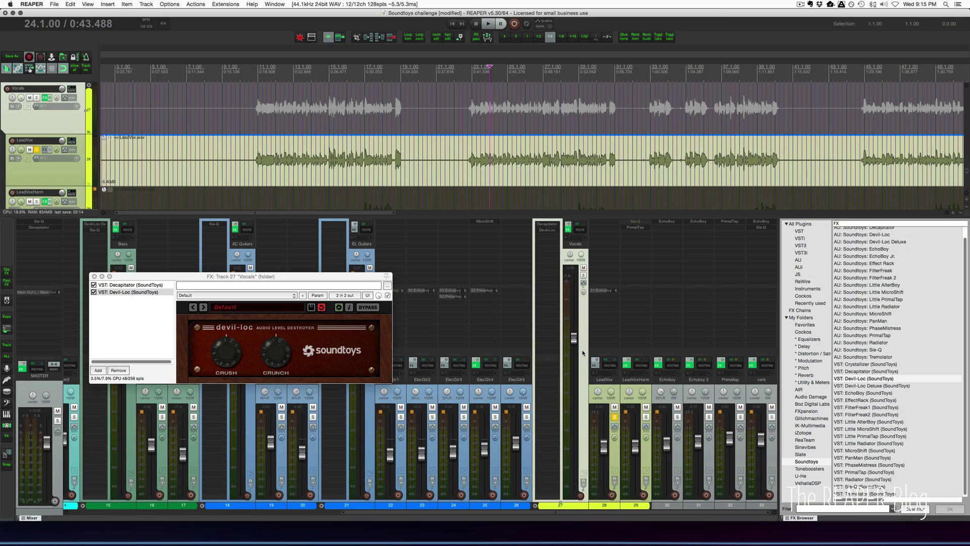
Insert a new track directly below the Vocals folder track and move Devil-Loc from Vocals onto it.
key("super+t")
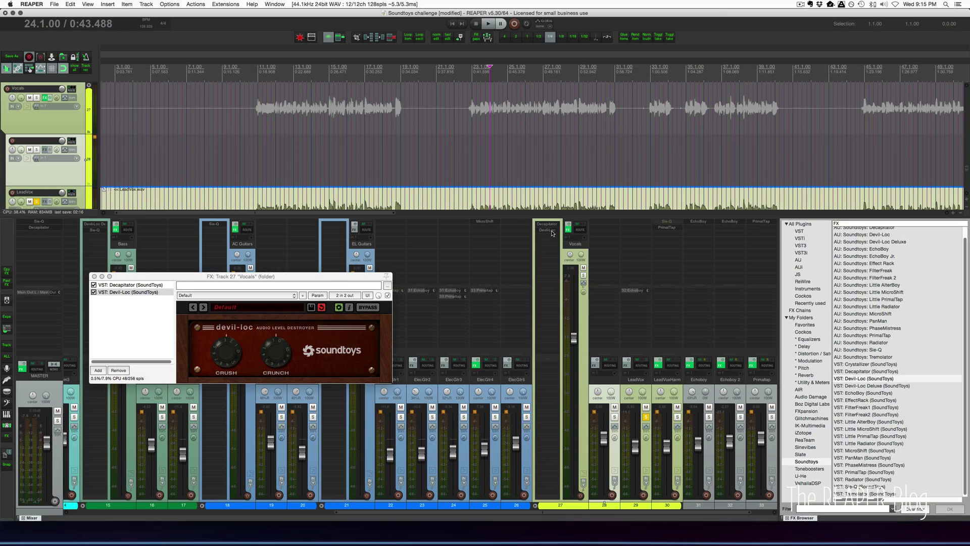
left_click_drag(602, 231, 603, 233)
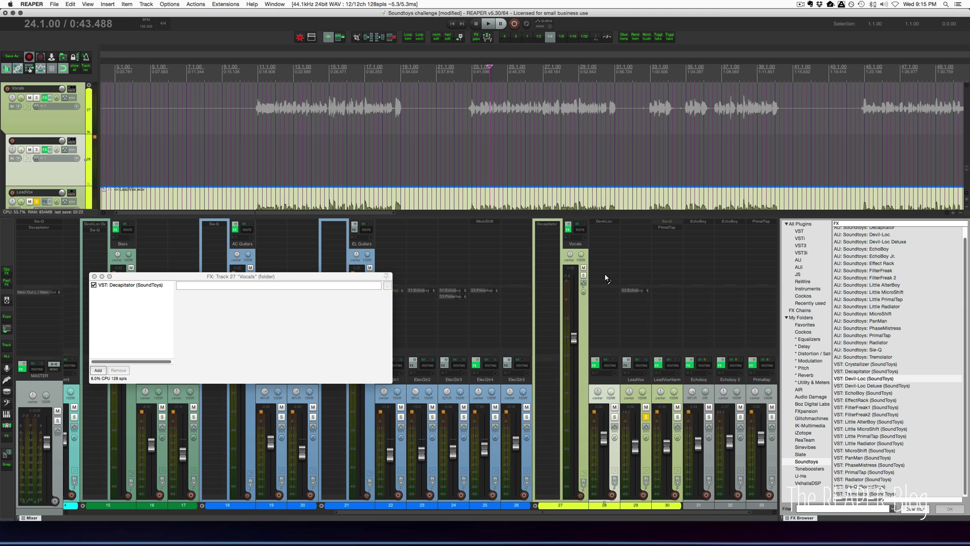
Create a send from LeadVox to the new track, set it to Pre-Fader (Post-FX) and close the send controls.
left_click_drag(605, 275, 606, 277)
left_click(699, 249)
left_click(699, 258)
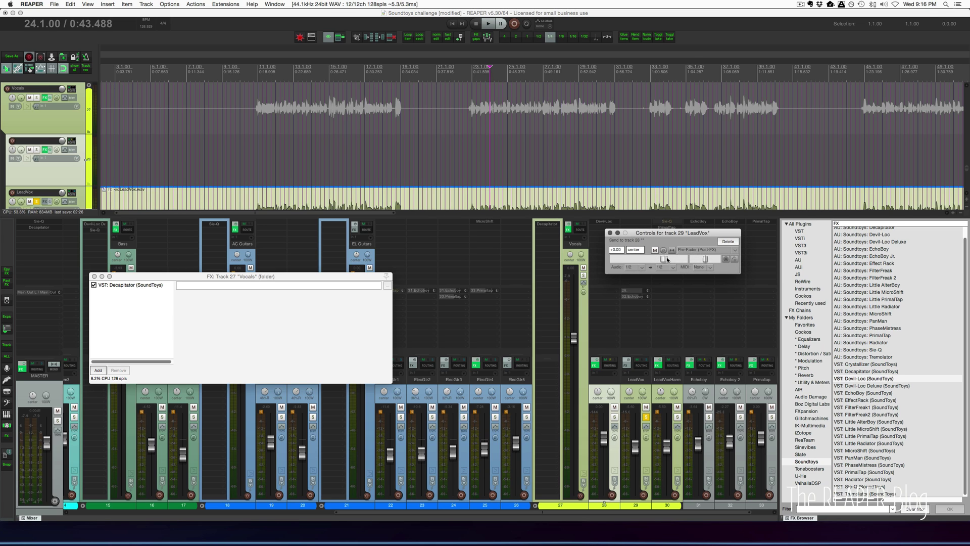
left_click(609, 233)
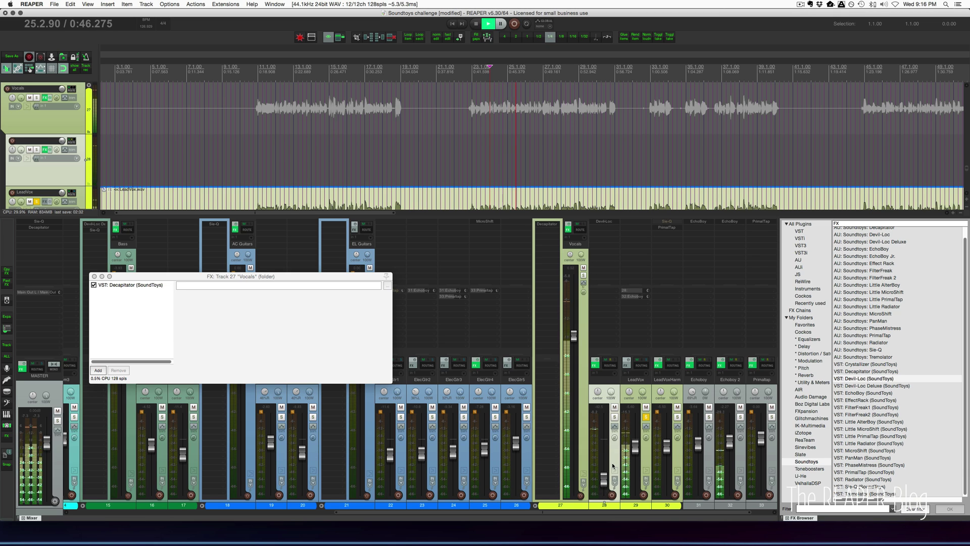
Copy Sie-Q from LeadVoxHarm to the new parallel vocal track, enable it ahead of Devil-Loc and shape its EQ bands.
left_click(604, 222)
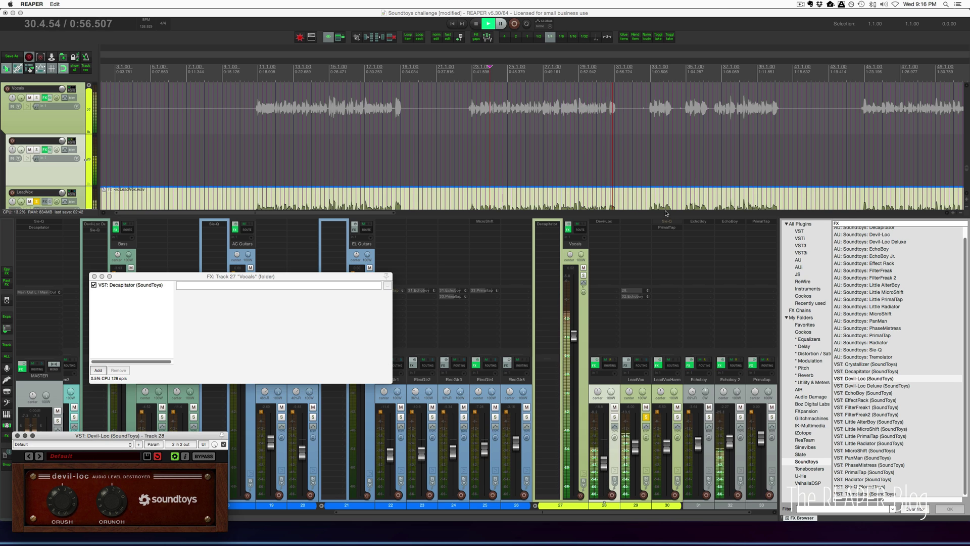
left_click_drag(663, 223, 609, 230)
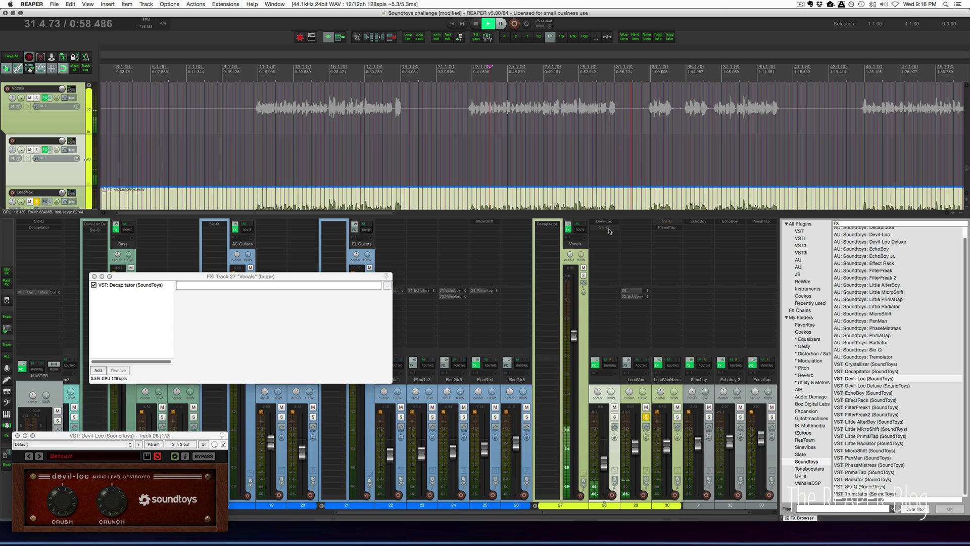
left_click(609, 230, "shift")
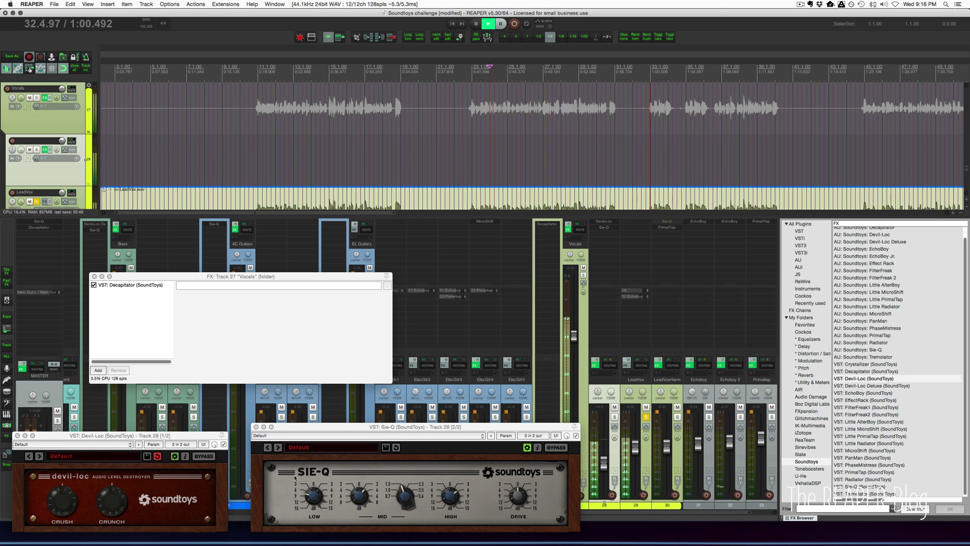
left_click(315, 500)
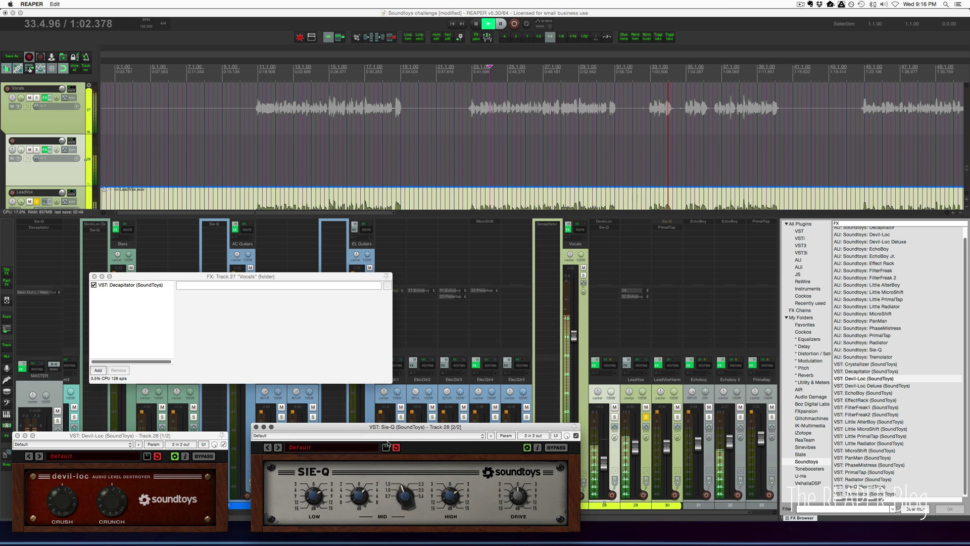
left_click_drag(604, 227, 603, 221)
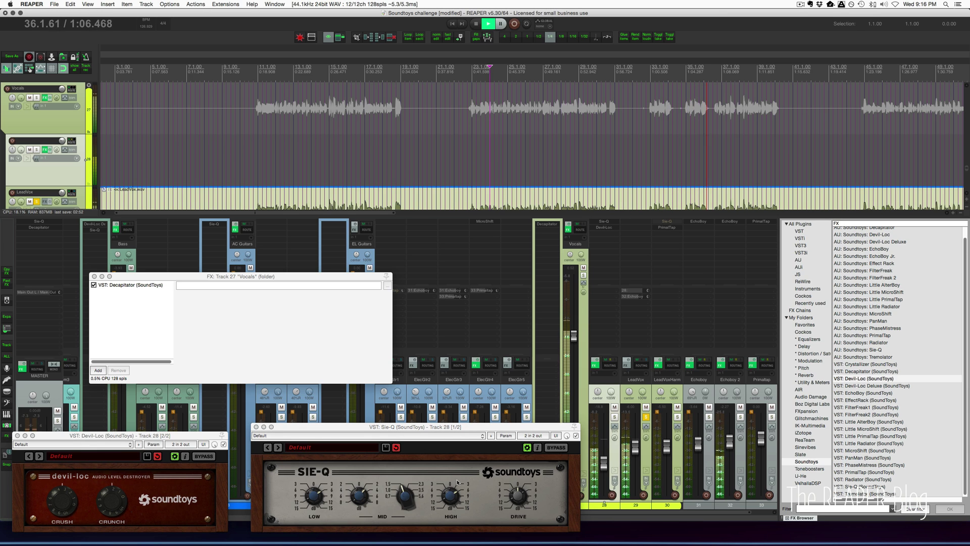
left_click(453, 509)
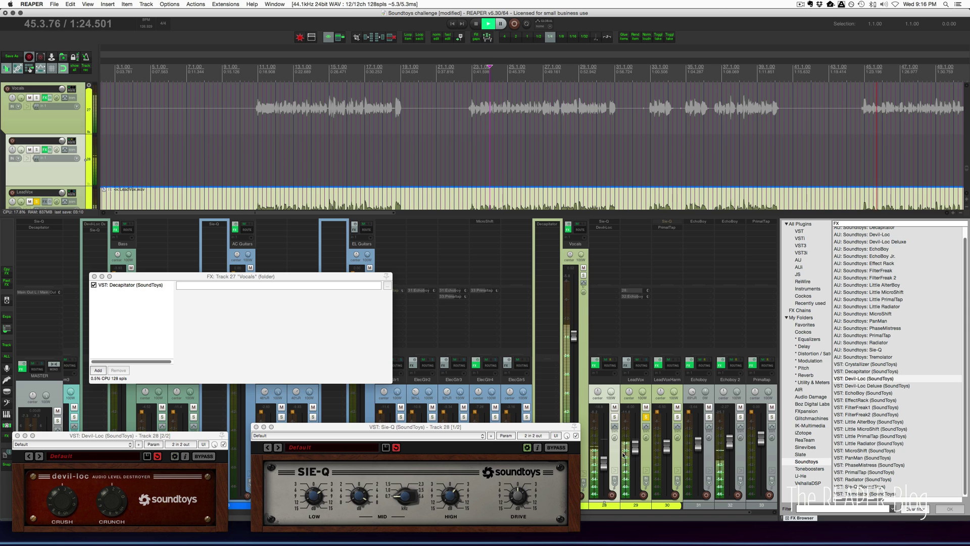
Unsolo LeadVox, close the effects windows and set the parallel vocal track's fader while replaying the full mix.
left_click(646, 417)
key("space")
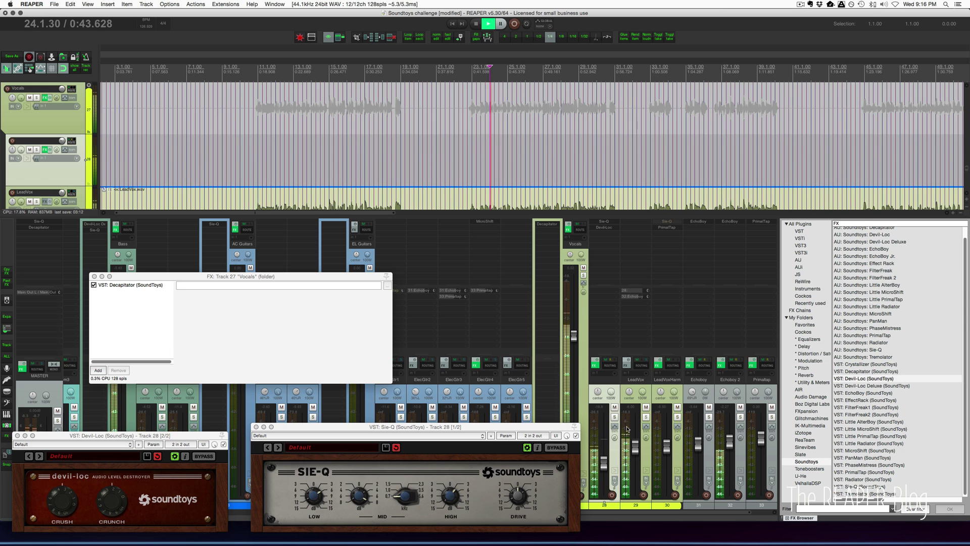
key("Escape")
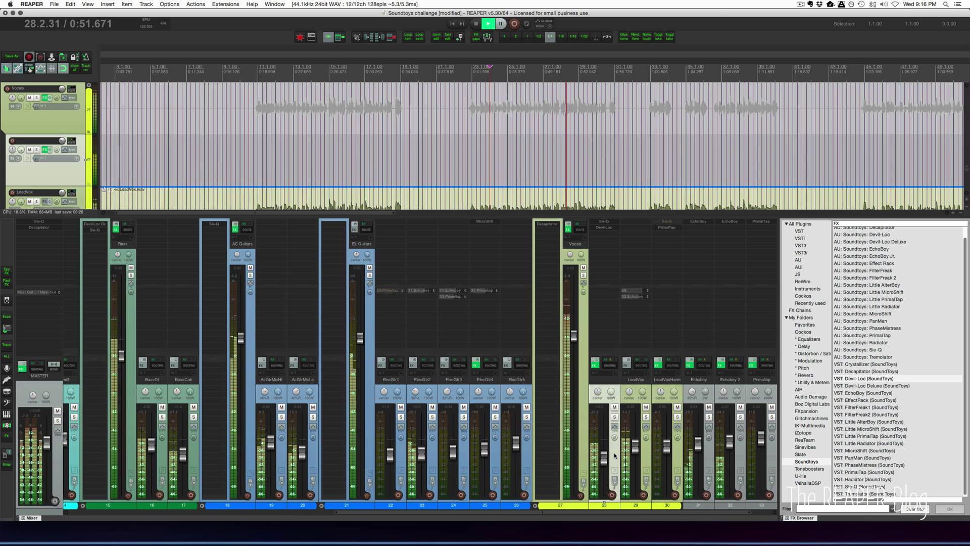
left_click_drag(603, 458, 604, 461)
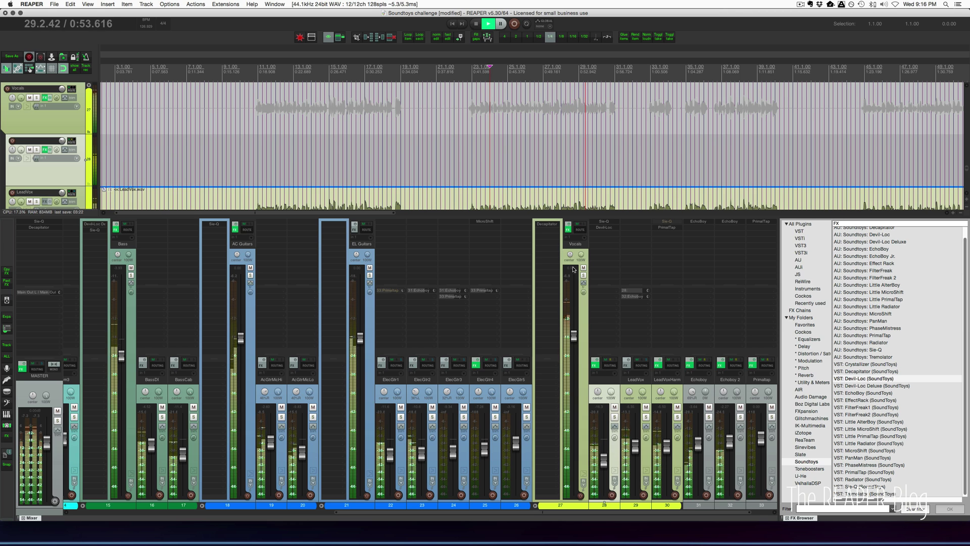
Solo the parallel vocal track to adjust Drive in its Sie-Q, then unsolo it.
left_click(604, 221)
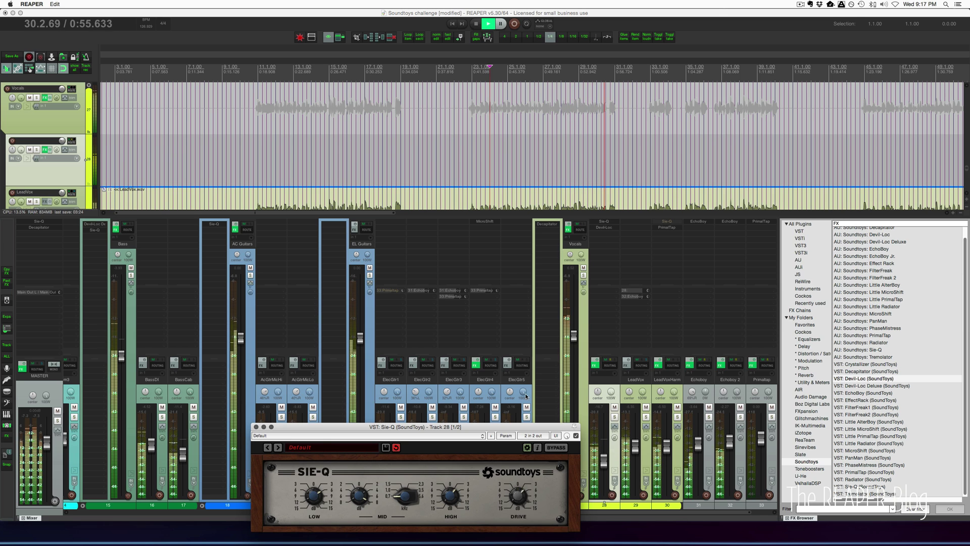
left_click(614, 417)
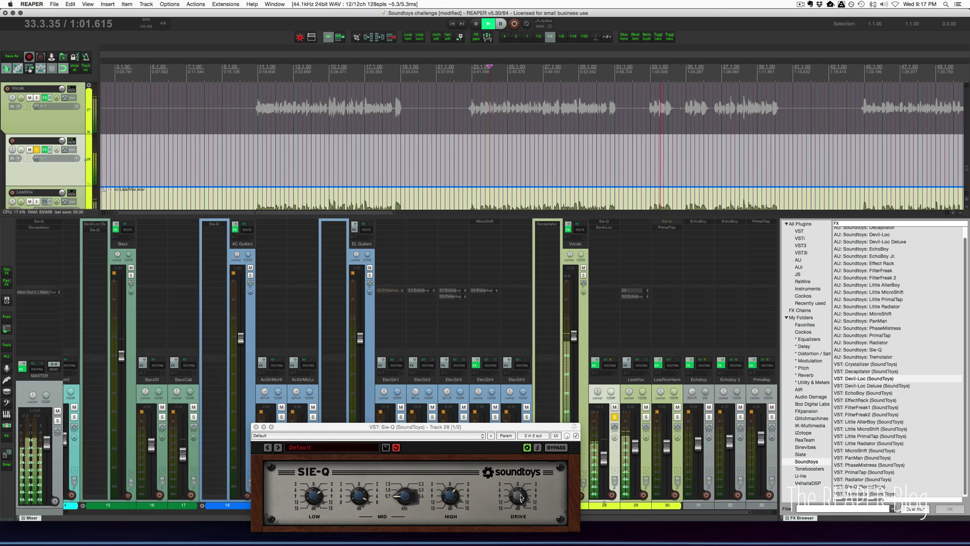
left_click(570, 427)
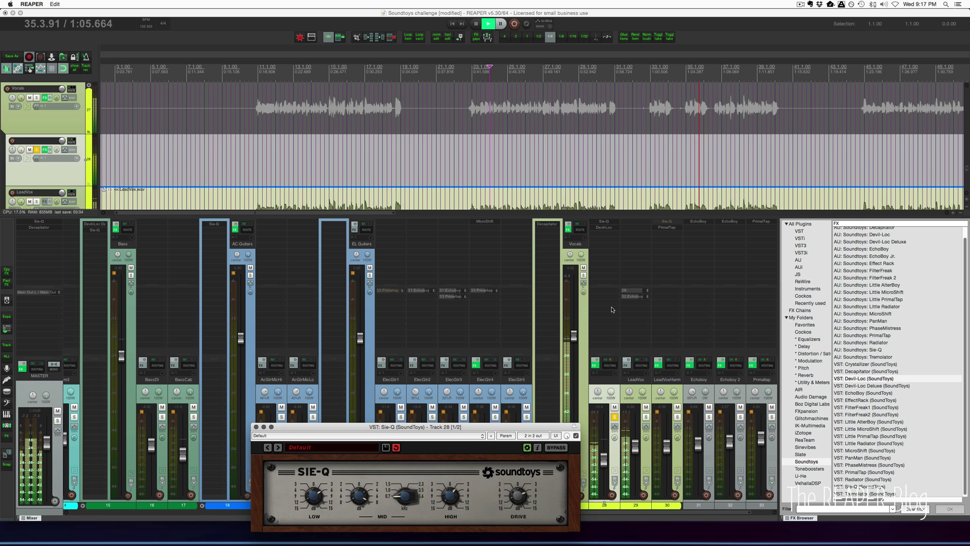
left_click(614, 417)
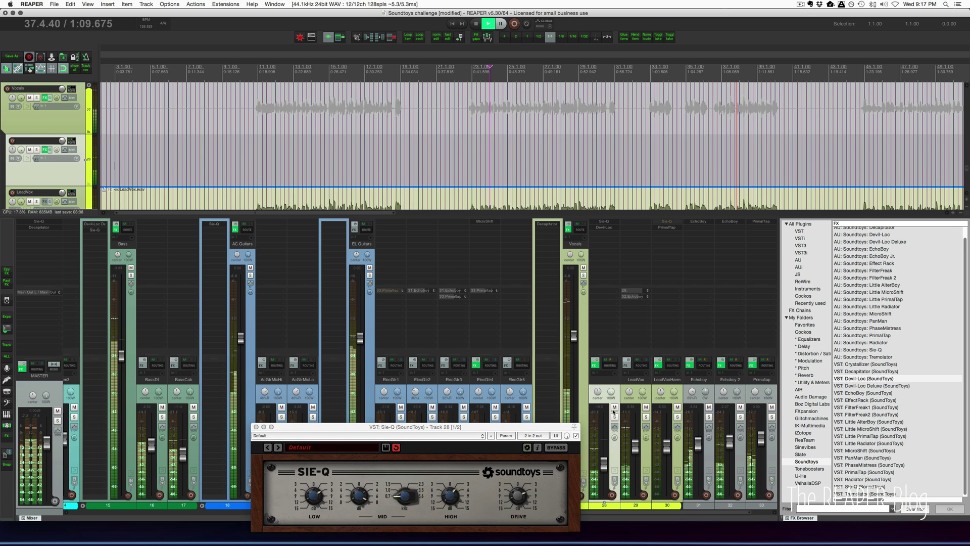
Mute and unmute the parallel vocal track to compare, raise its fader slightly and close the Sie-Q window.
left_click(614, 408)
left_click(614, 407)
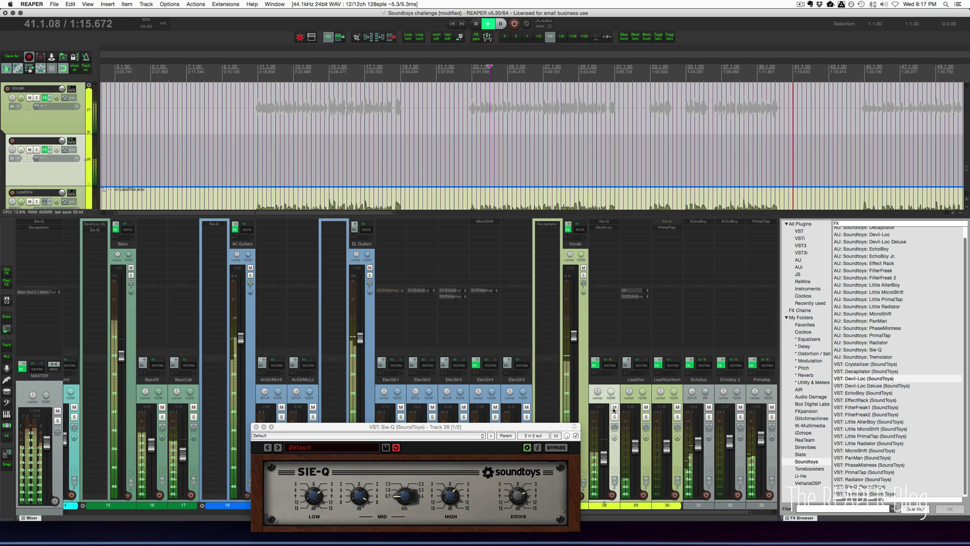
left_click(256, 426)
Trim the ends of the LeadVox and LeadVoxHarm items back to just after the last vocal phrase.
scroll(505, 175, "down", 5)
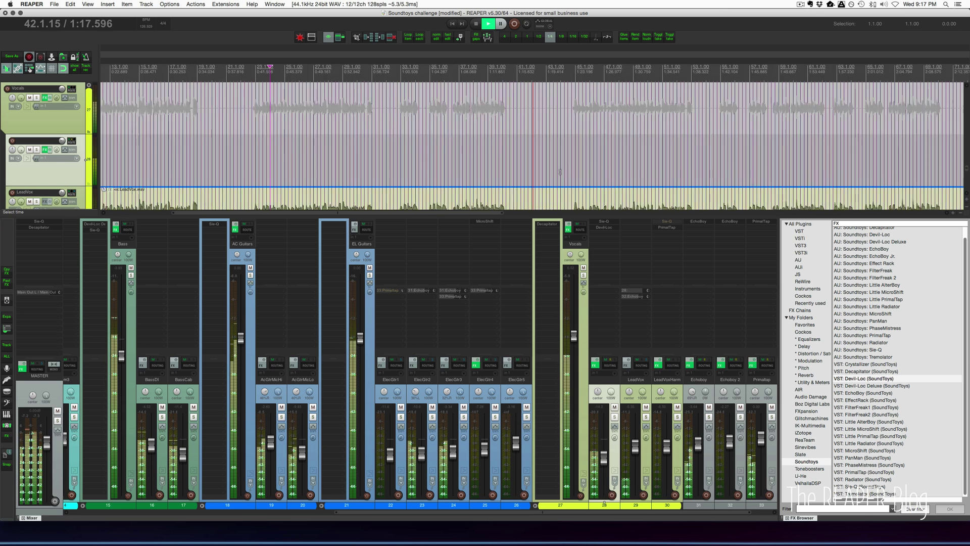
scroll(494, 183, "down", 4)
scroll(496, 181, "down", 6)
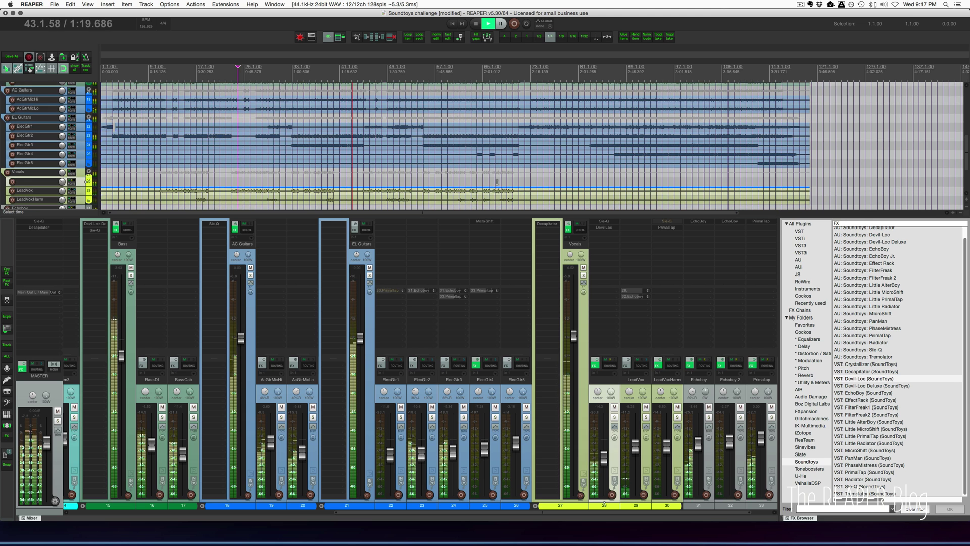
scroll(519, 179, "up", 8)
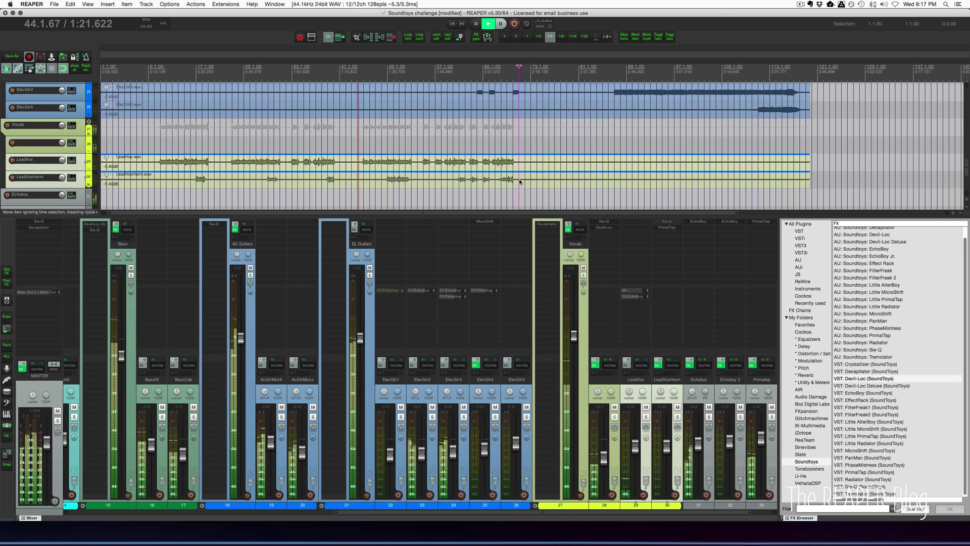
left_click_drag(810, 153, 516, 153)
scroll(388, 169, "down", 3)
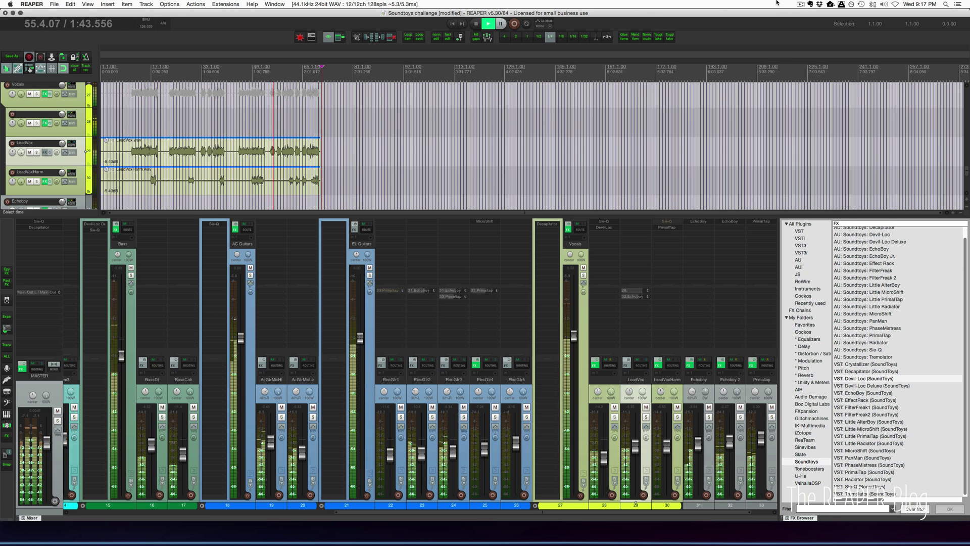
key("space")
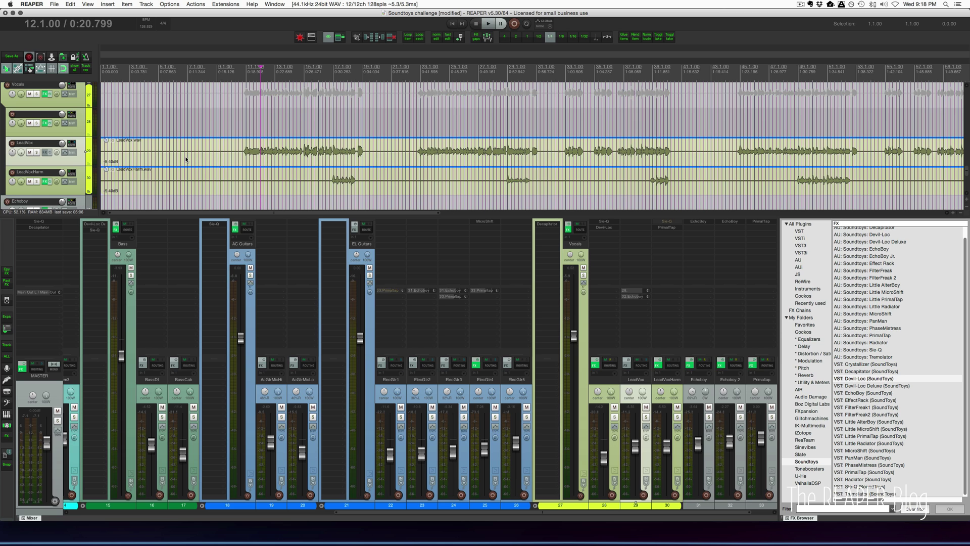
Select all tracks and toggle the effects bypass on them and the master during playback to compare the mix.
left_click_drag(355, 512, 58, 500)
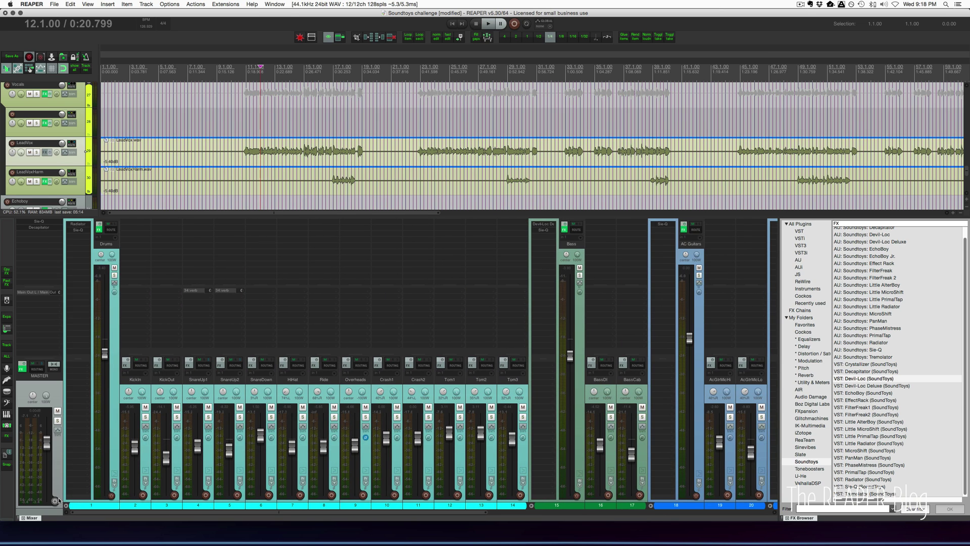
left_click(173, 407)
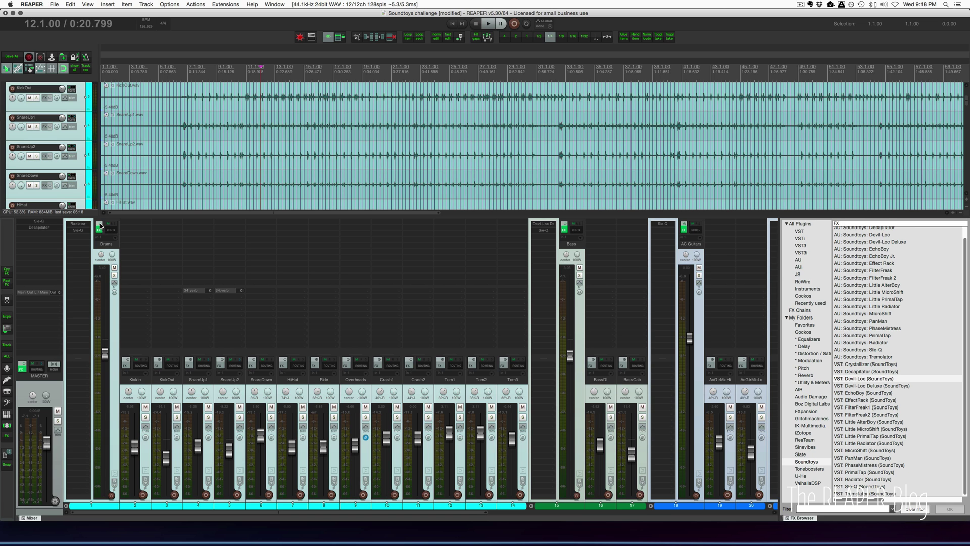
left_click(330, 97)
key("space")
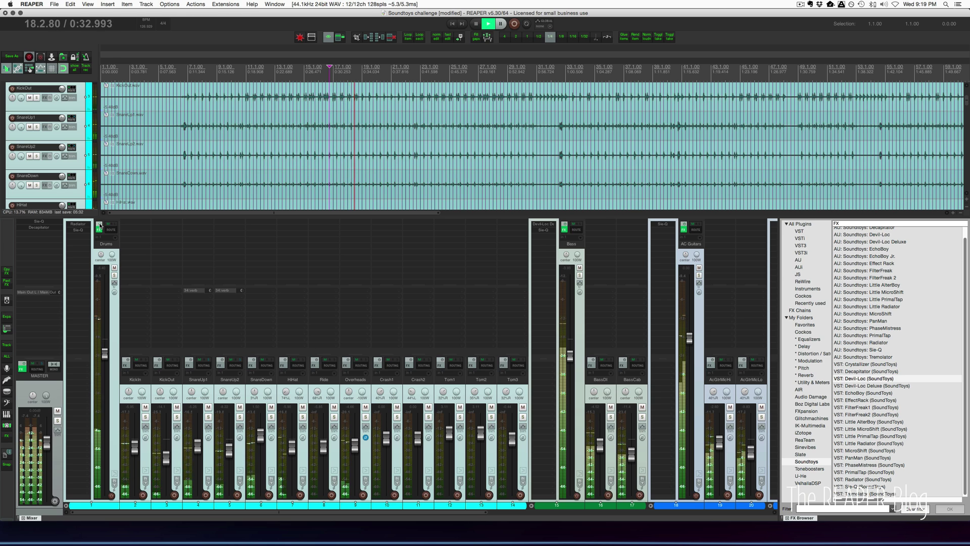
left_click(99, 227)
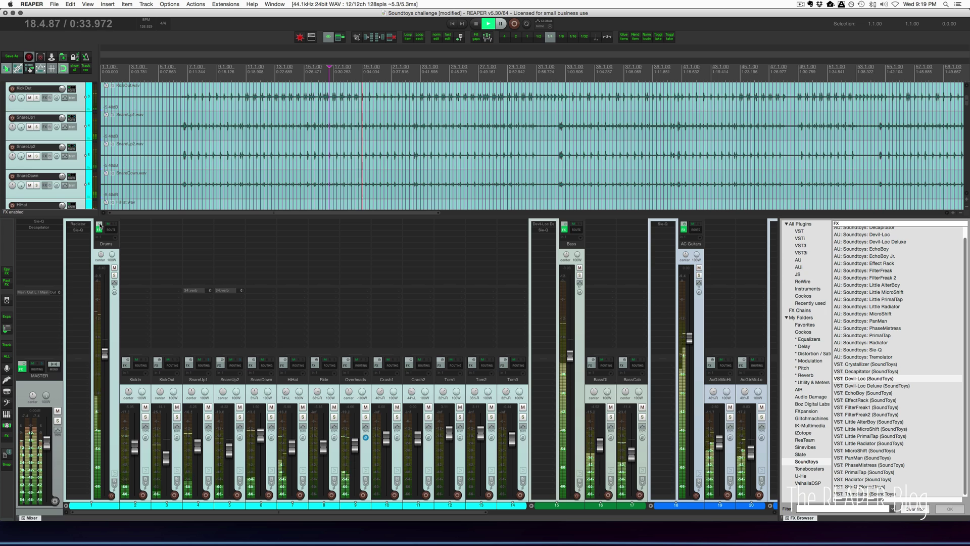
left_click(22, 365)
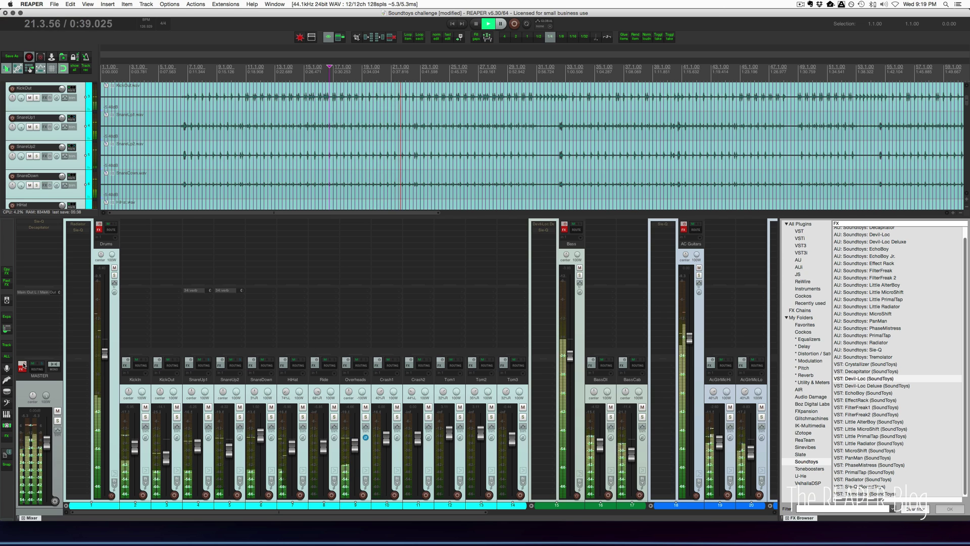
left_click(23, 366)
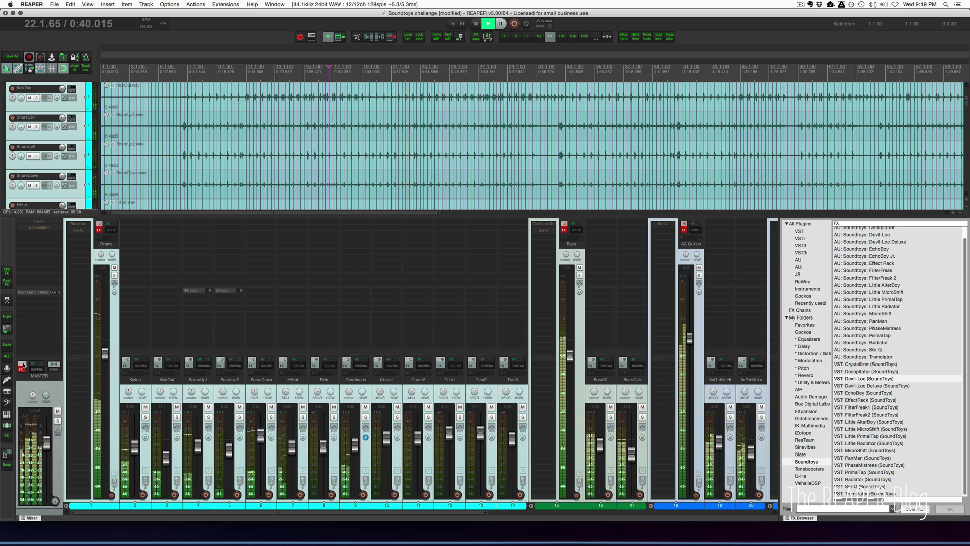
left_click(99, 227)
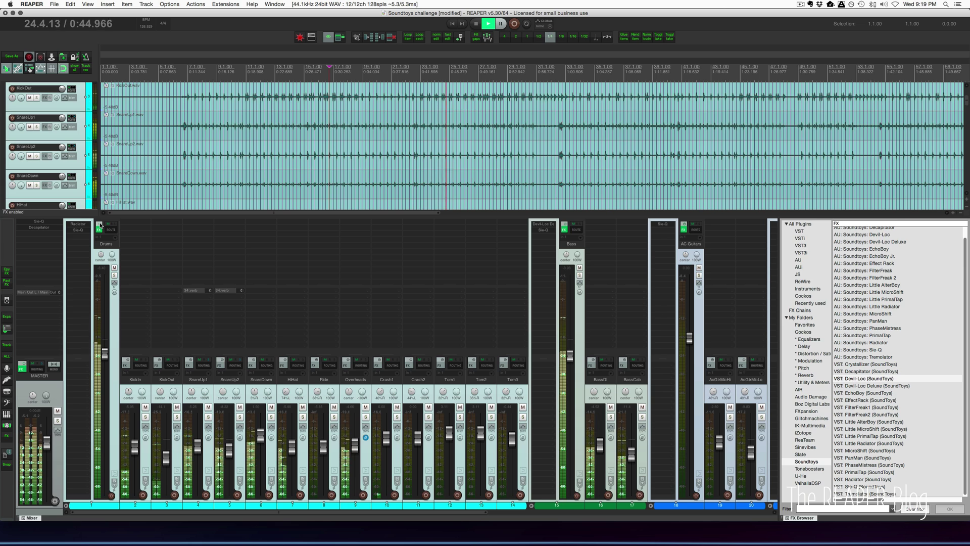
Bypass and re-enable the effects on the master and all selected tracks during playback to compare the mix, and stop playback.
left_click(22, 365)
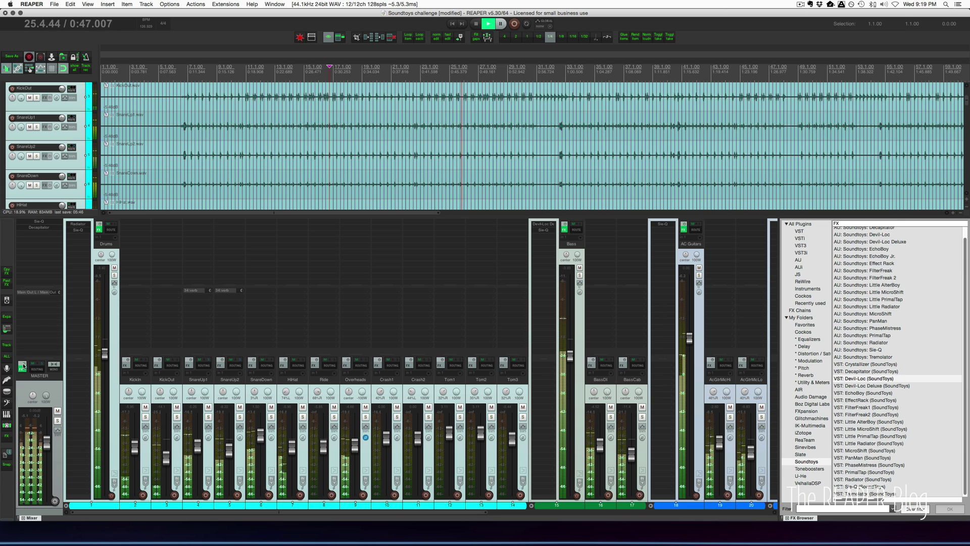
left_click(99, 229)
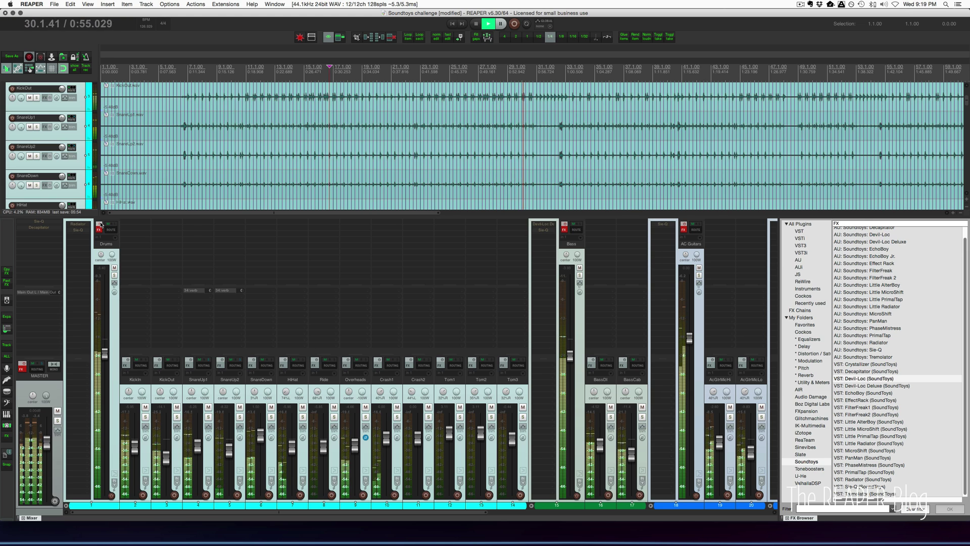
left_click(99, 227)
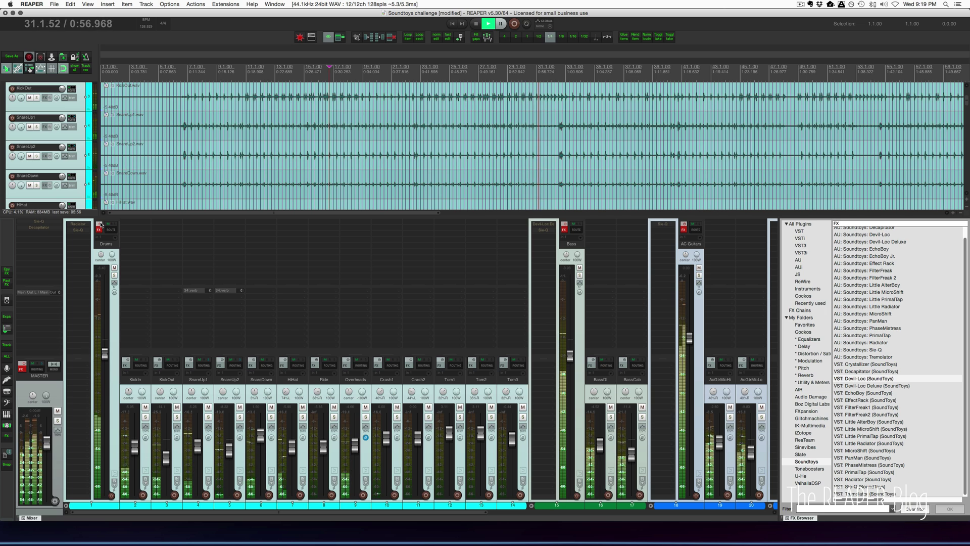
left_click(21, 367)
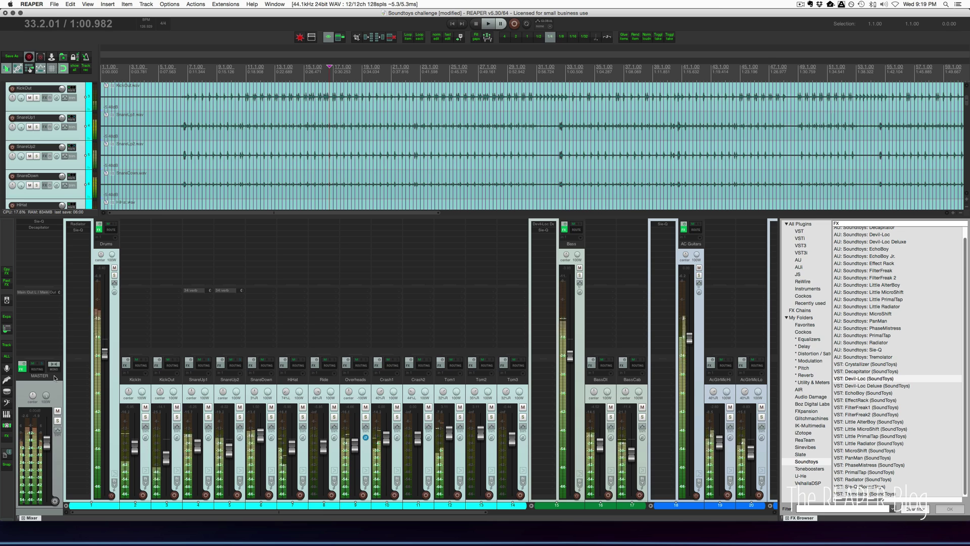
key("space")
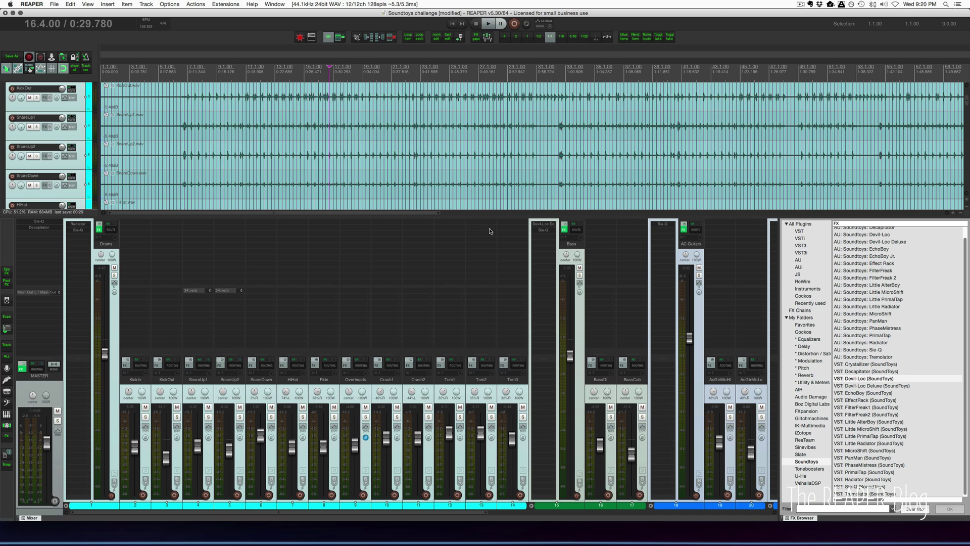
View the Sie-Q on the Bass track and close it, then open the EchoBoy on the Echoboy 2 track.
left_click(547, 232)
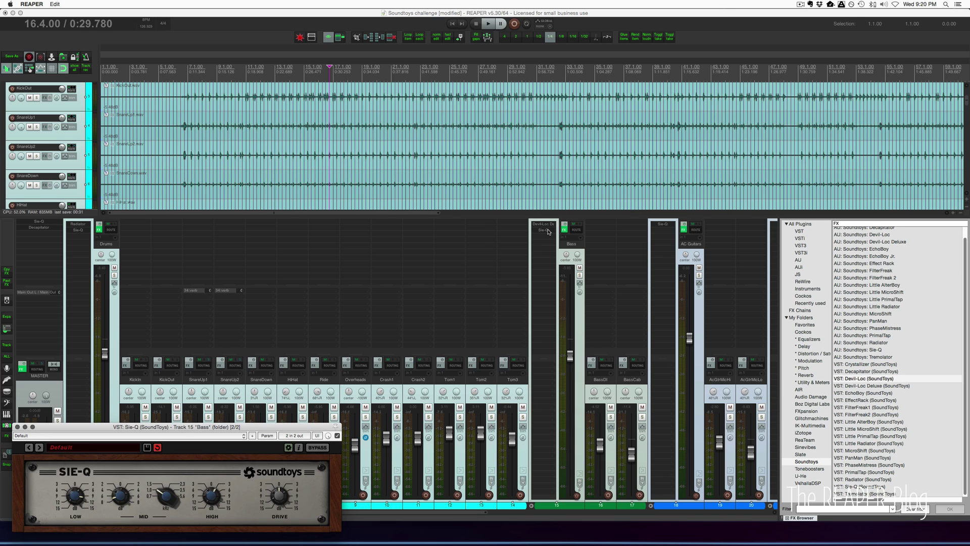
left_click(546, 232)
left_click_drag(472, 513, 756, 511)
left_click(703, 222)
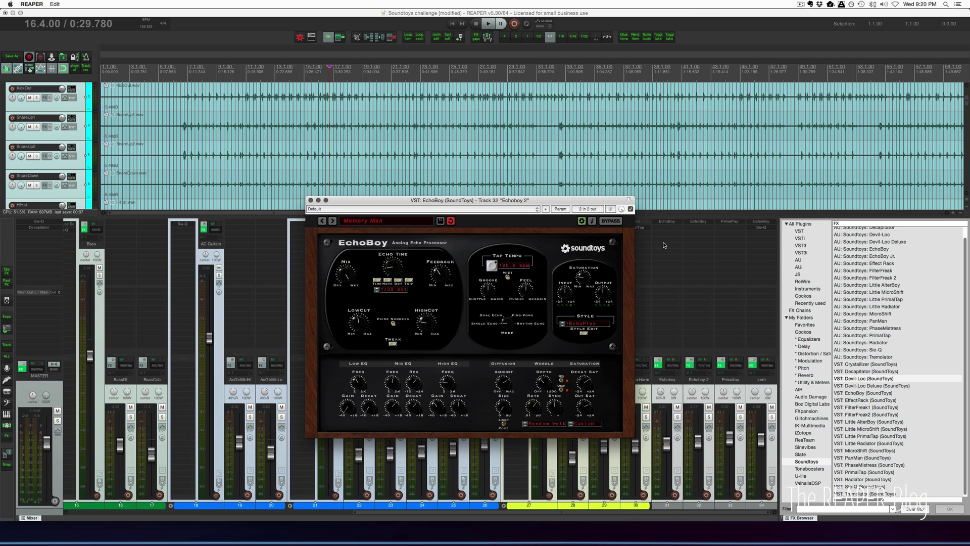
Switch the EchoBoy mode to Dual Echo, hide the Style Edit section and browse the echo styles without choosing another.
left_click_drag(505, 337, 506, 312)
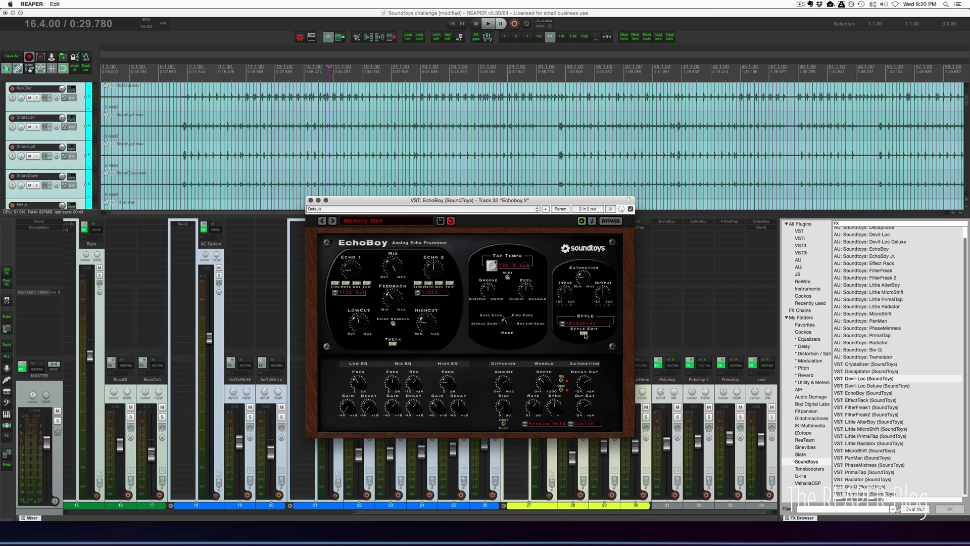
left_click(583, 333)
left_click(576, 323)
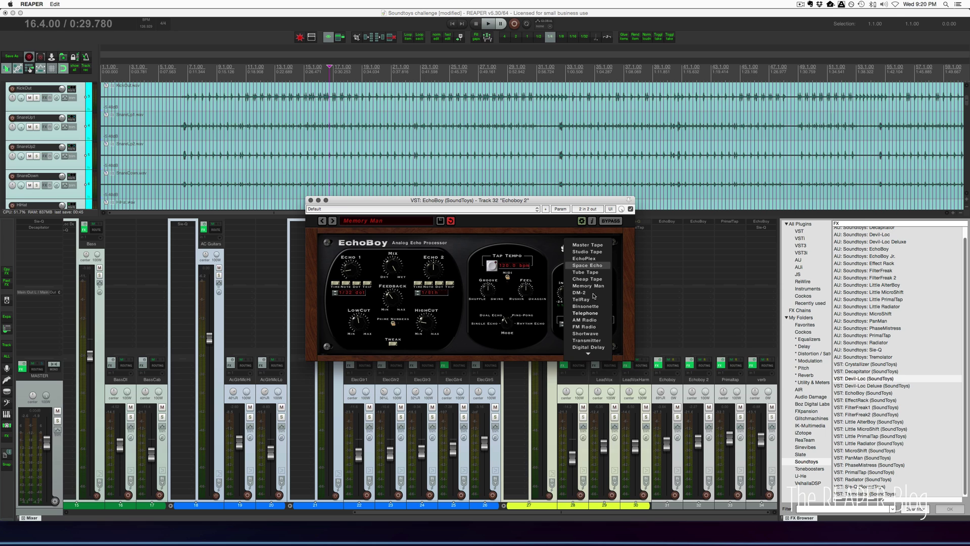
left_click(553, 348)
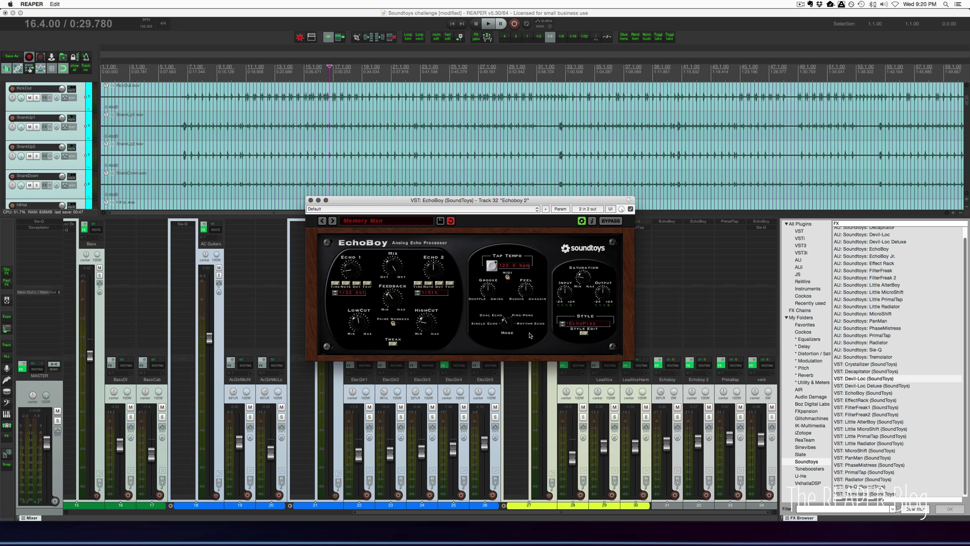